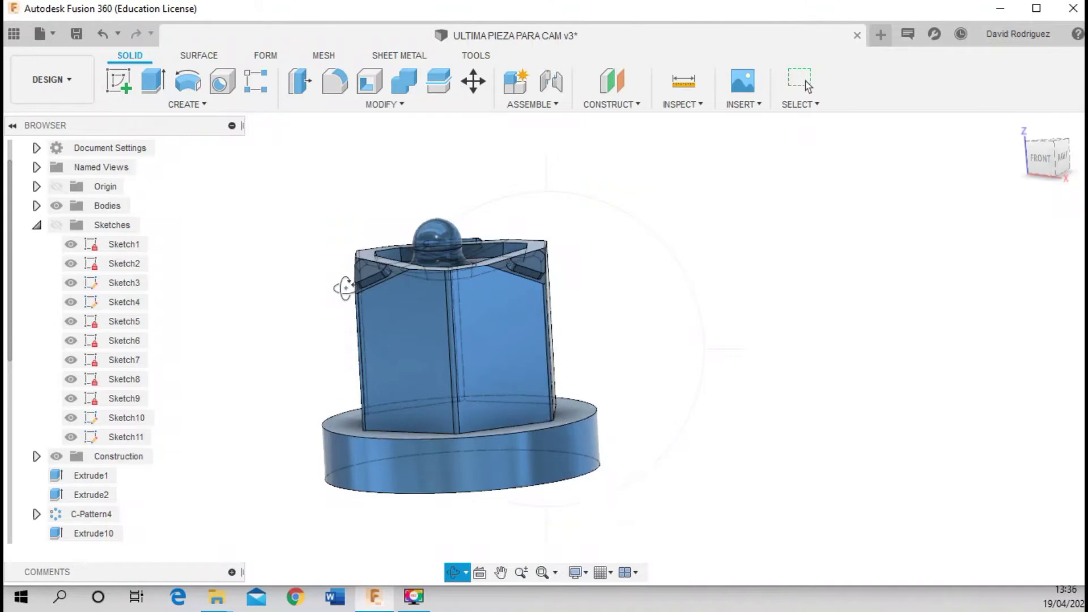
Orbit the reference CAM part to a front-right view to study its shape
mouse_move(344, 288)
left_mouse_down()
mouse_move(352, 333)
mouse_move(296, 295)
mouse_move(272, 260)
mouse_move(355, 316)
mouse_move(347, 276)
mouse_move(248, 253)
mouse_move(226, 270)
mouse_move(296, 291)
mouse_move(214, 274)
mouse_move(210, 262)
mouse_move(248, 269)
mouse_move(234, 280)
left_mouse_up()
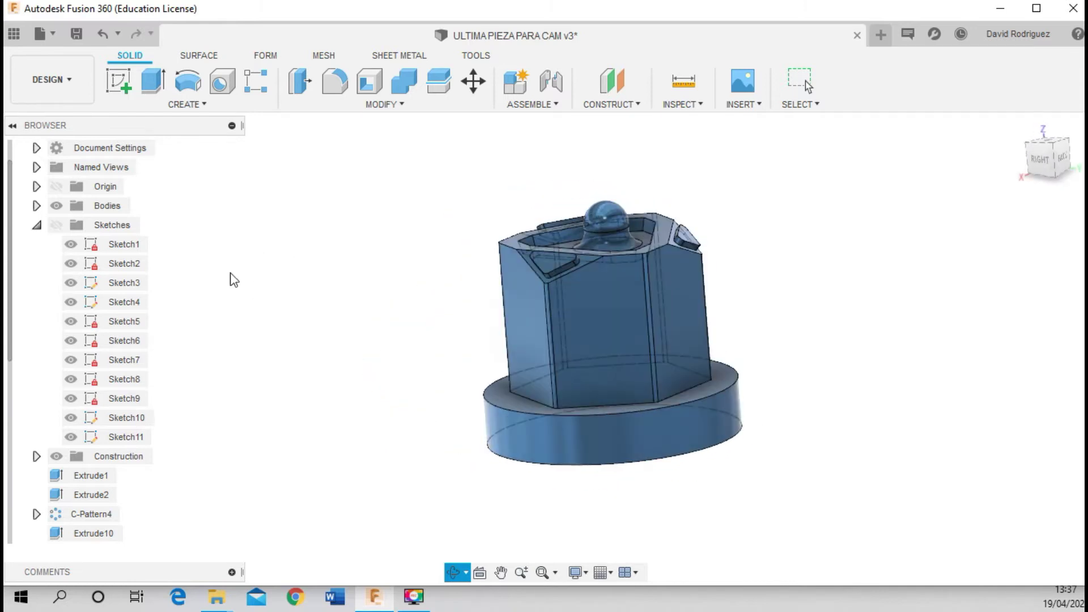
left_click(53, 79)
left_click(46, 231)
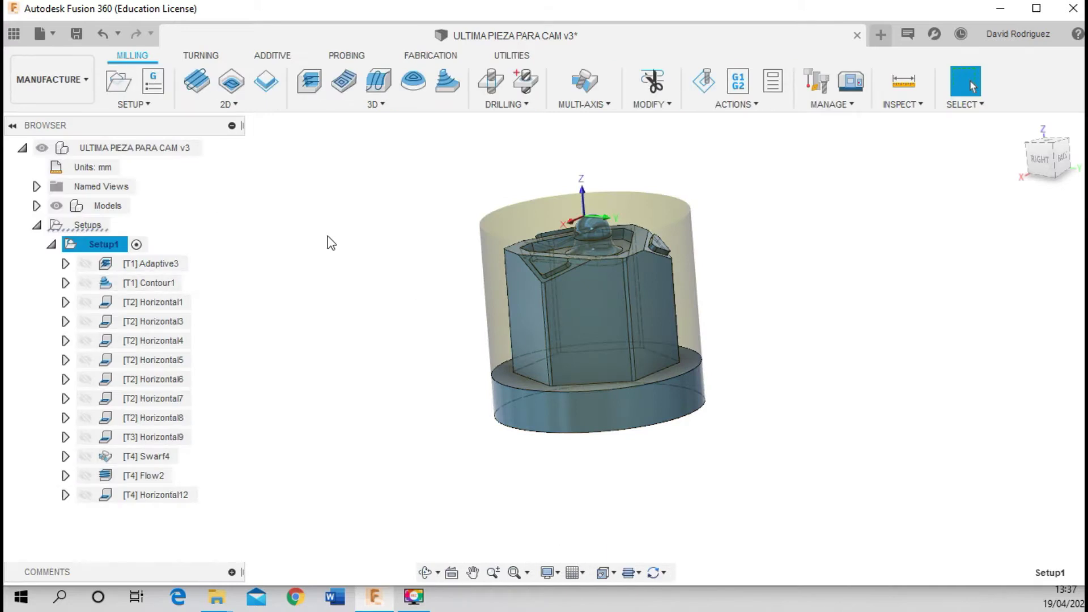
scroll(549, 426, "up", 1)
scroll(597, 314, "up", 3)
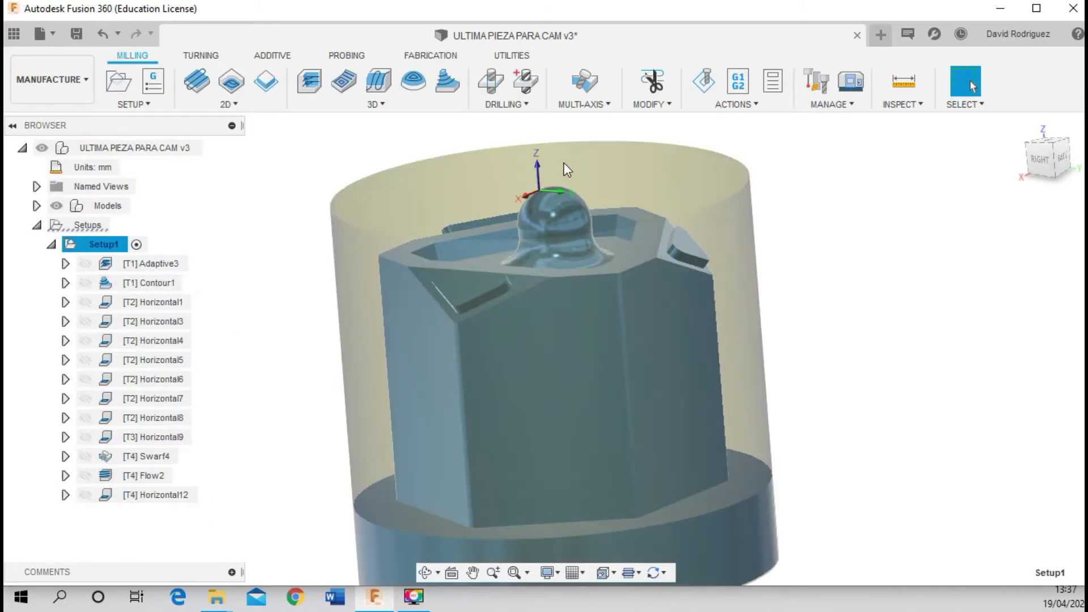
left_click(53, 82)
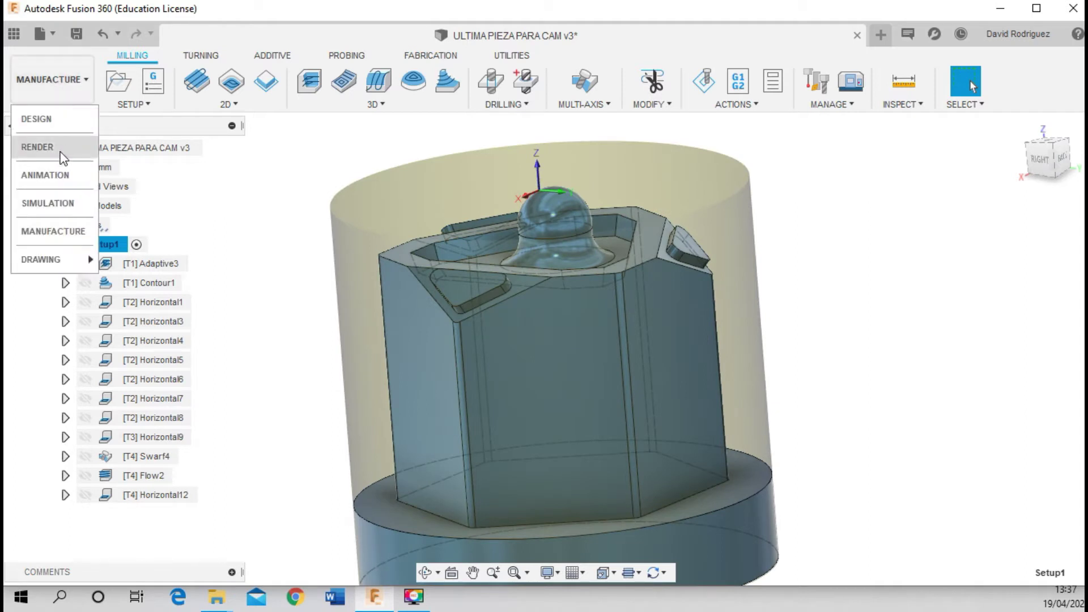
left_click(51, 119)
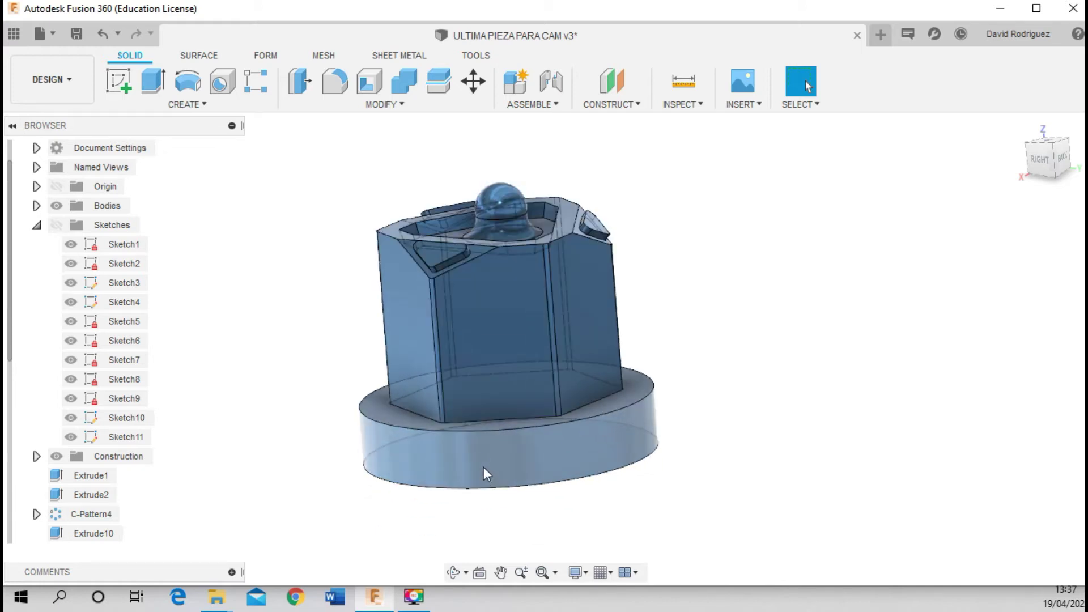
scroll(493, 369, "up", 1)
scroll(494, 371, "down", 2)
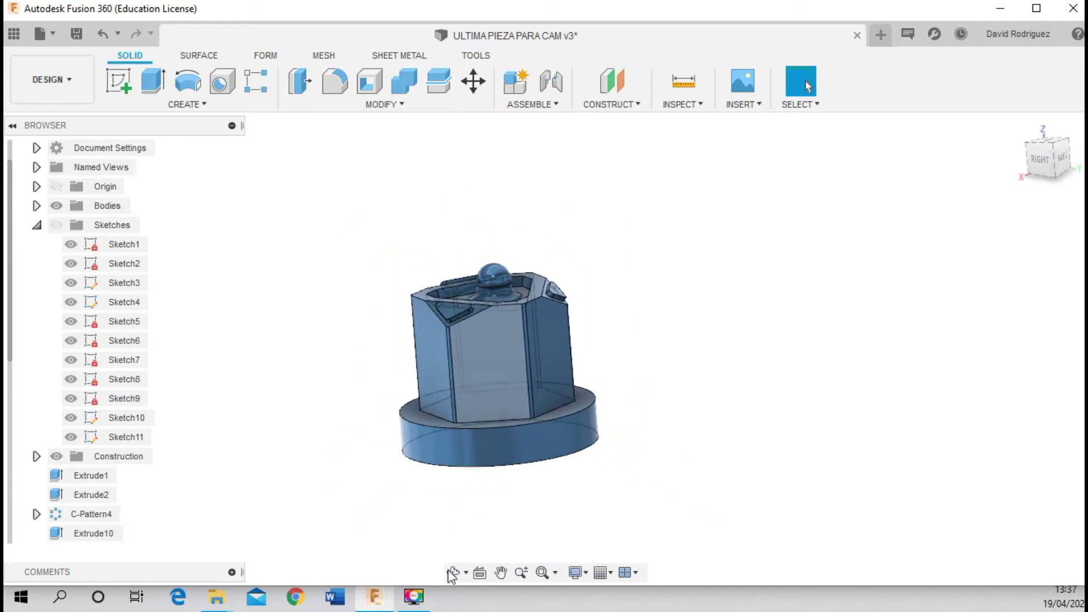
left_click(454, 572)
left_click_drag(474, 430, 512, 302)
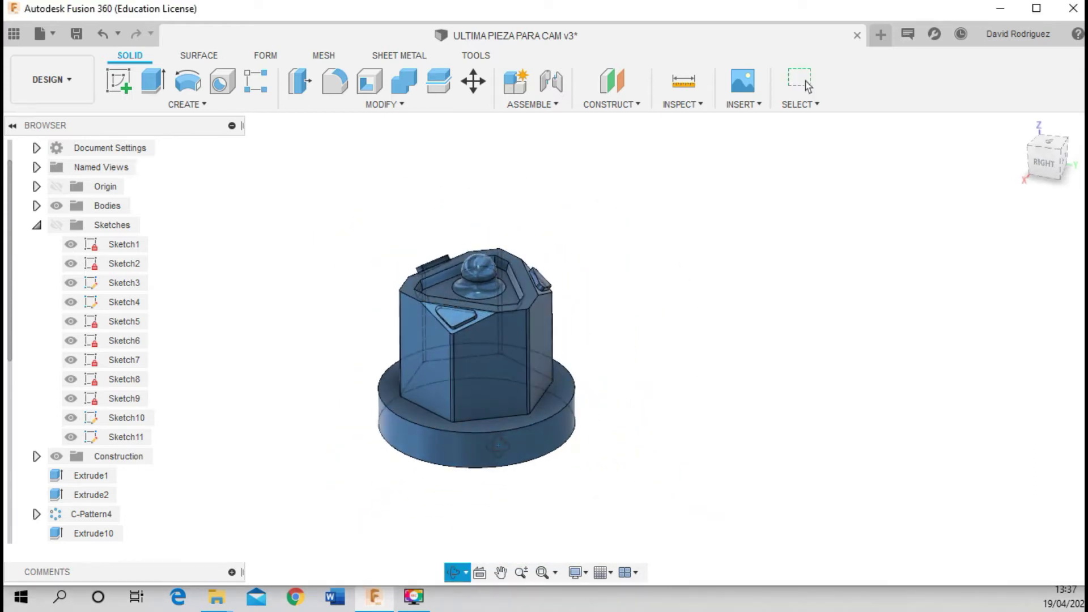
scroll(512, 301, "down", 1)
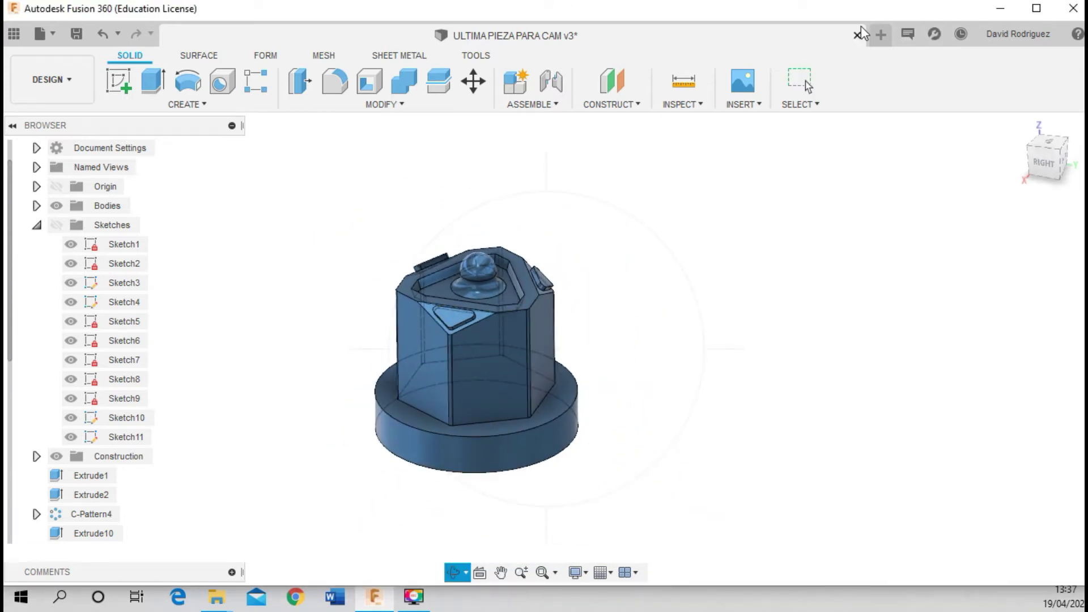
In a new design, sketch a 100 mm diameter circle centred on the origin of the XY plane
left_click(879, 36)
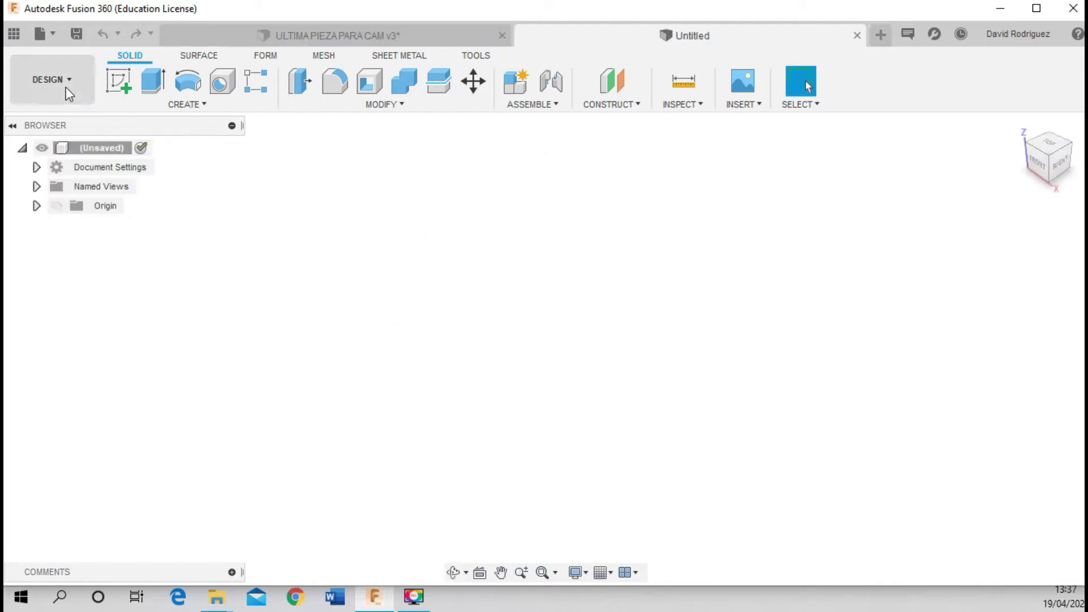
left_click(120, 84)
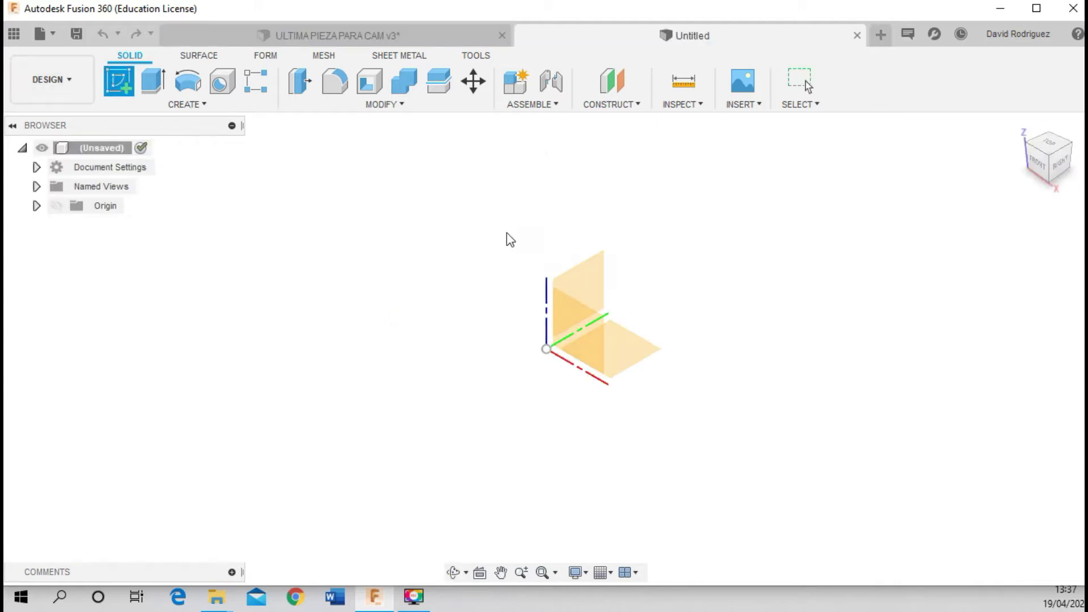
left_click(624, 355)
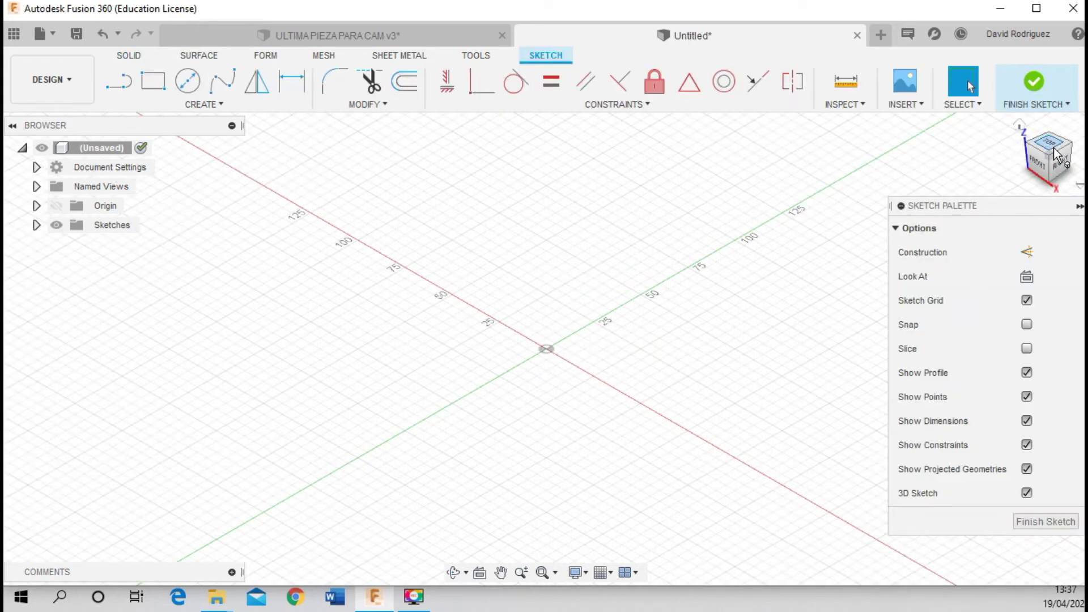
left_click(195, 87)
left_click(546, 348)
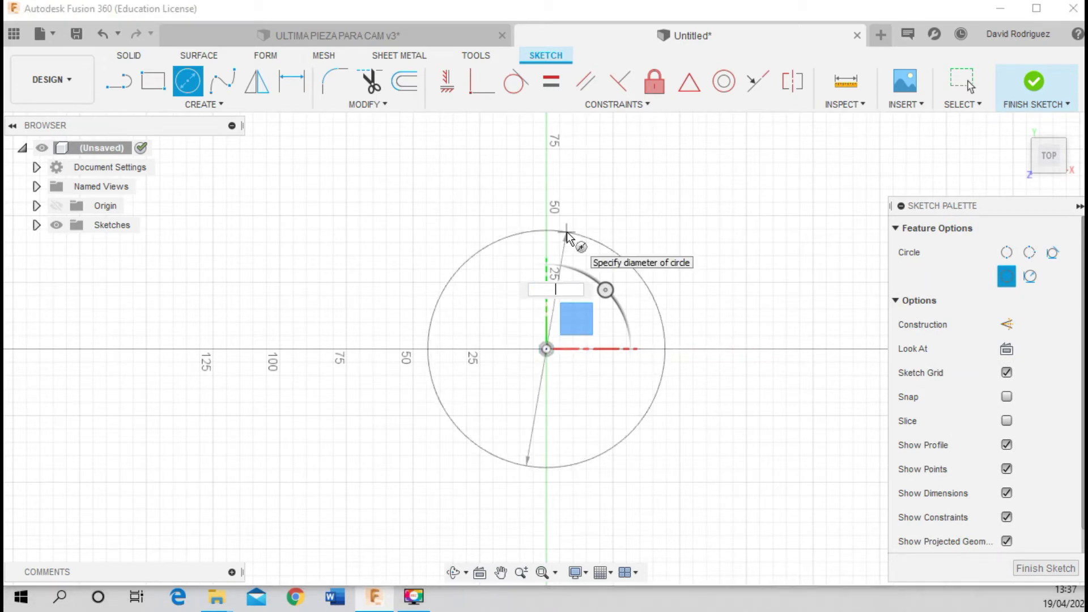
type("100")
key("Return")
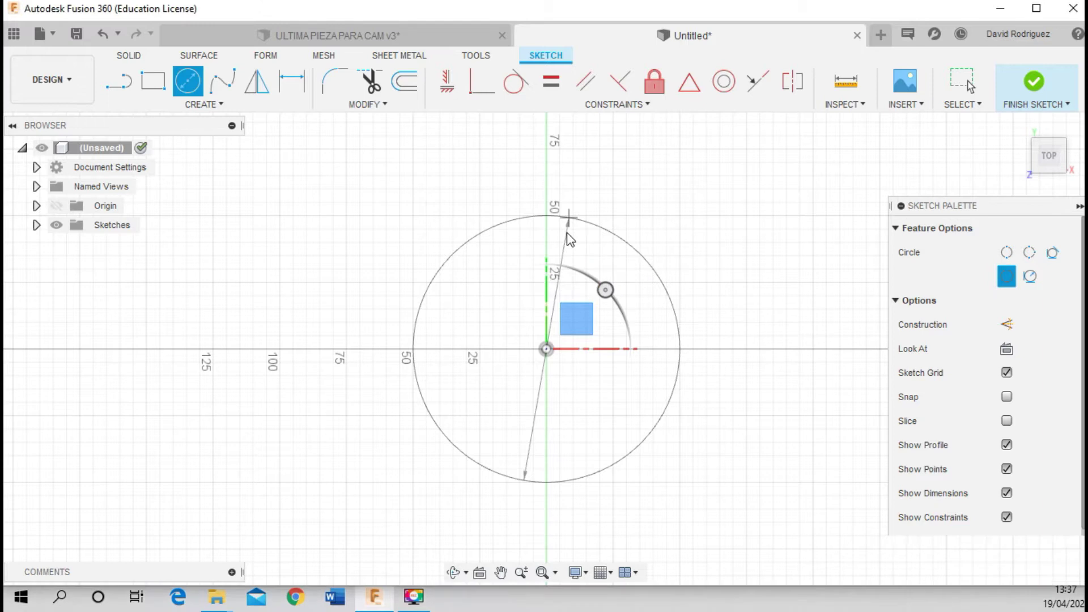
key("Escape")
left_click(1054, 521)
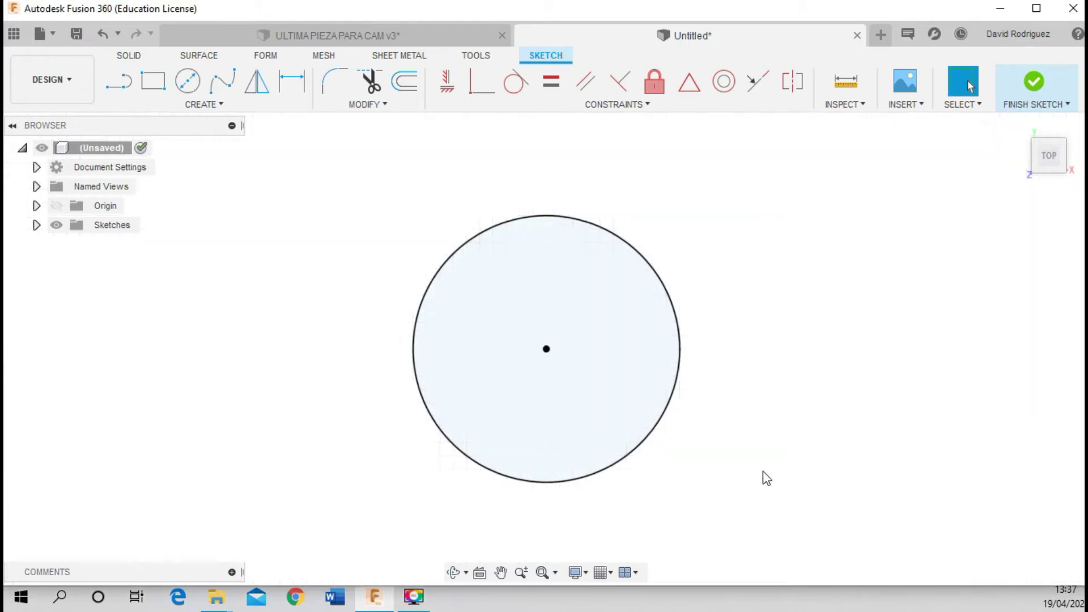
Extrude the circle 20 mm into a new disc body, Extrude1
left_click(453, 572)
mouse_move(447, 391)
left_mouse_down()
mouse_move(438, 245)
mouse_move(366, 137)
left_mouse_up()
left_click(153, 81)
scroll(522, 383, "up", 1)
scroll(521, 383, "up", 3)
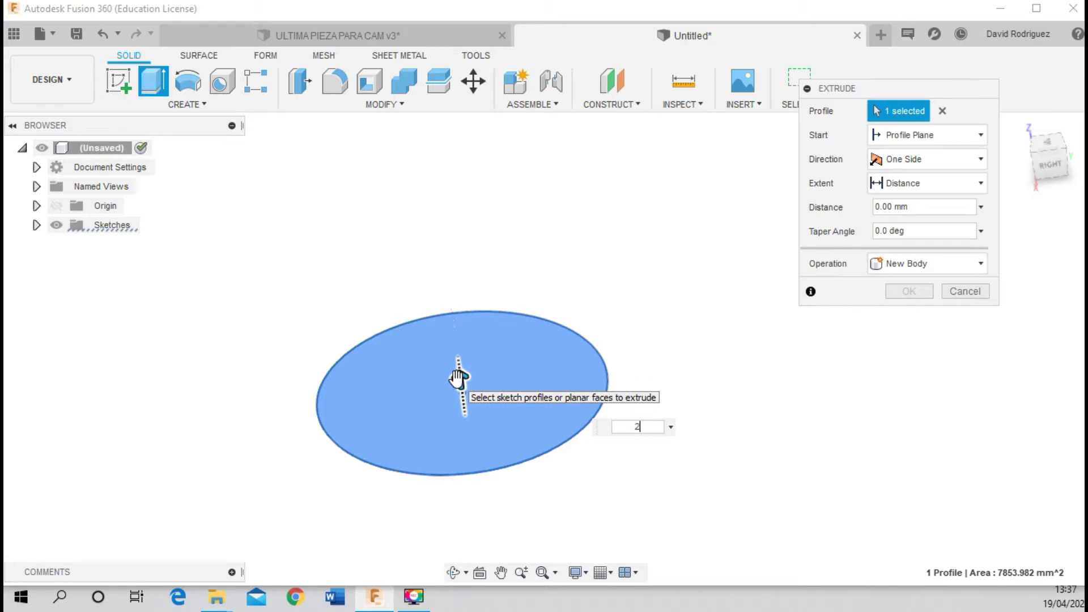
key("Return")
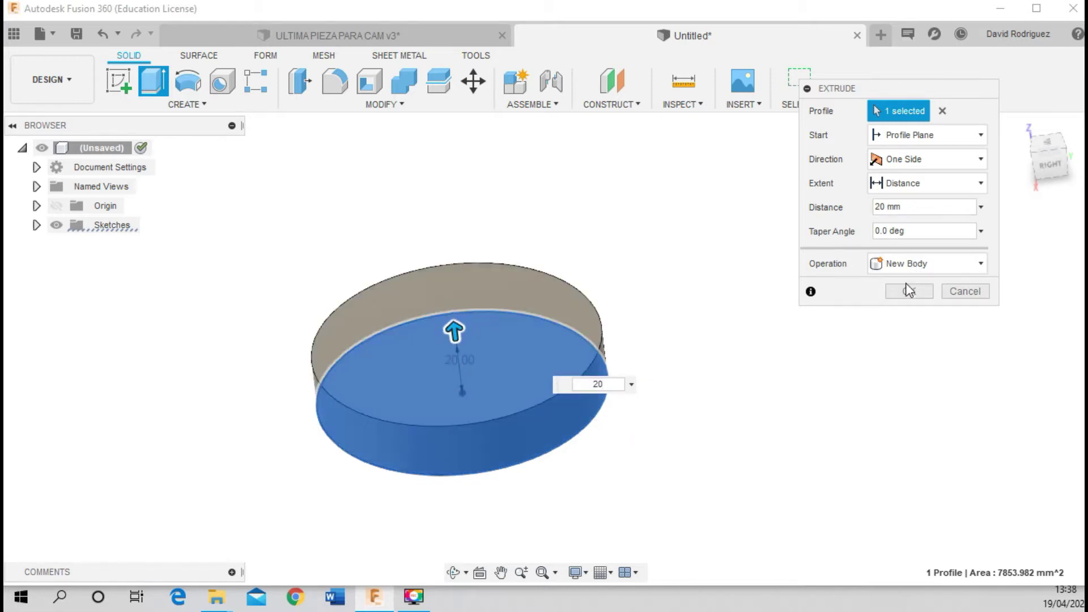
left_click(909, 291)
left_click(118, 81)
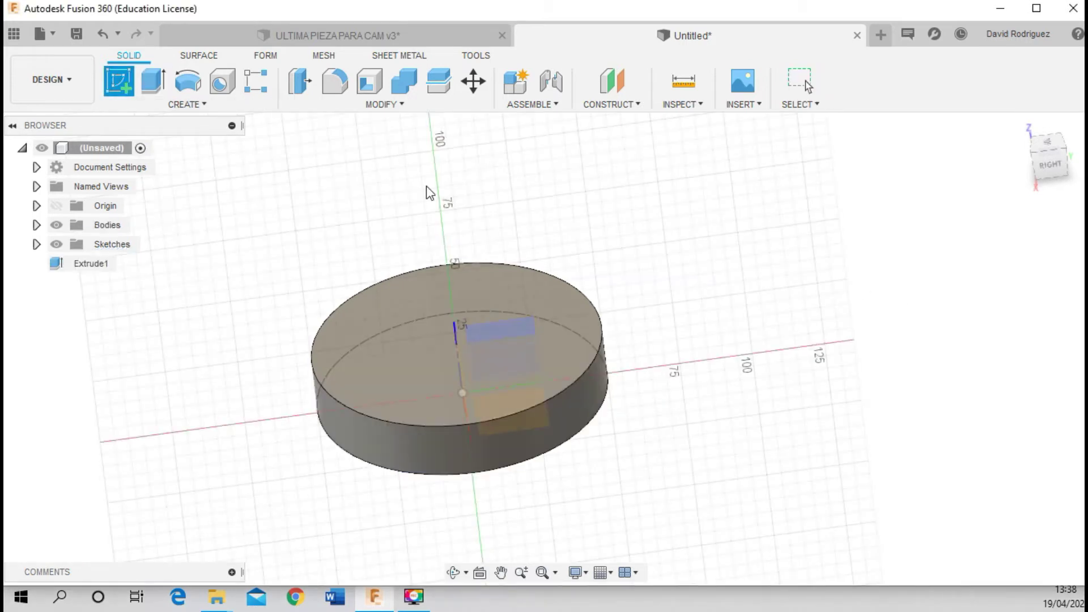
On the disc's top face, sketch a hexagon inscribed in a 40 mm radius with a horizontal top edge
left_click(401, 331)
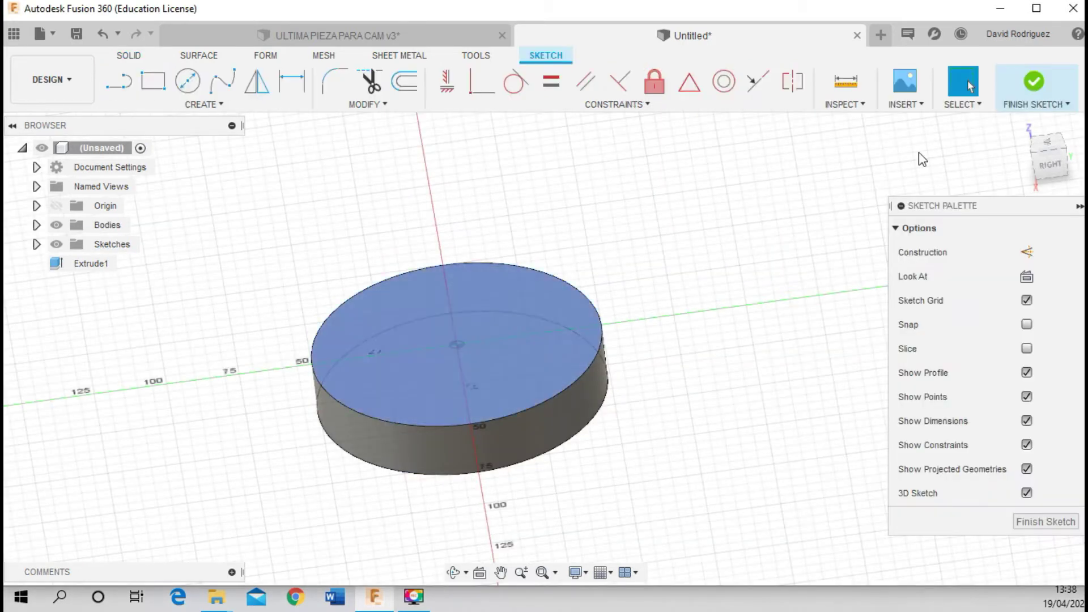
left_click(1049, 148)
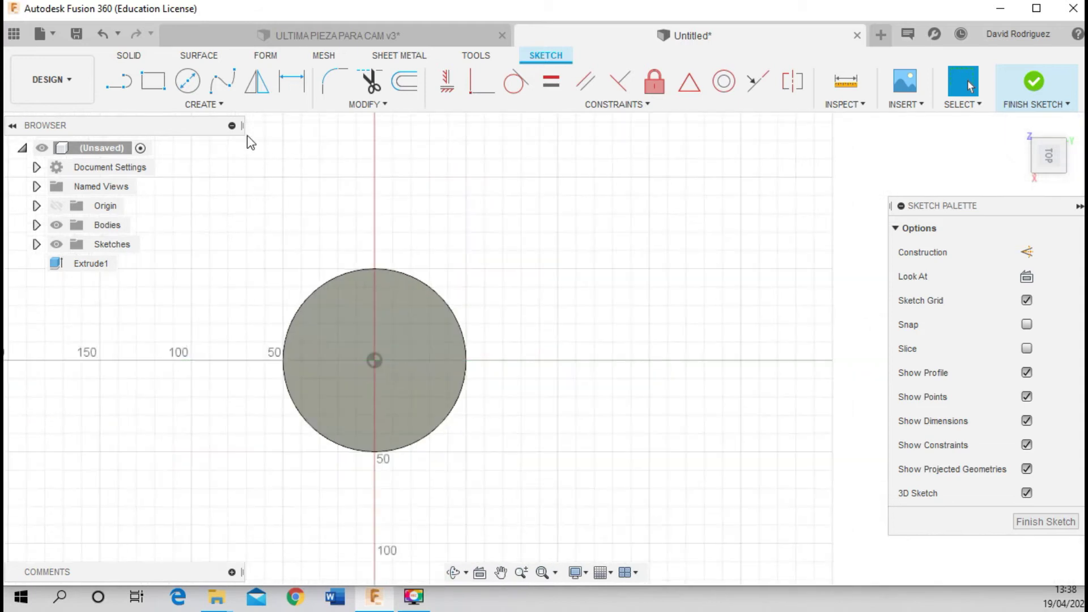
left_click(207, 104)
mouse_move(136, 195)
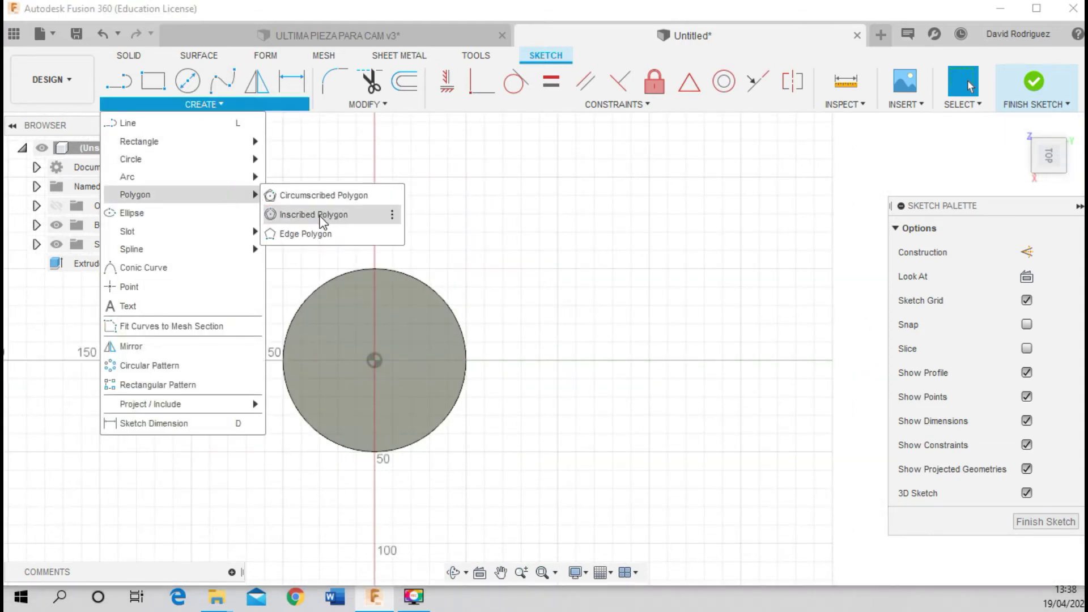
left_click(322, 220)
left_click(374, 359)
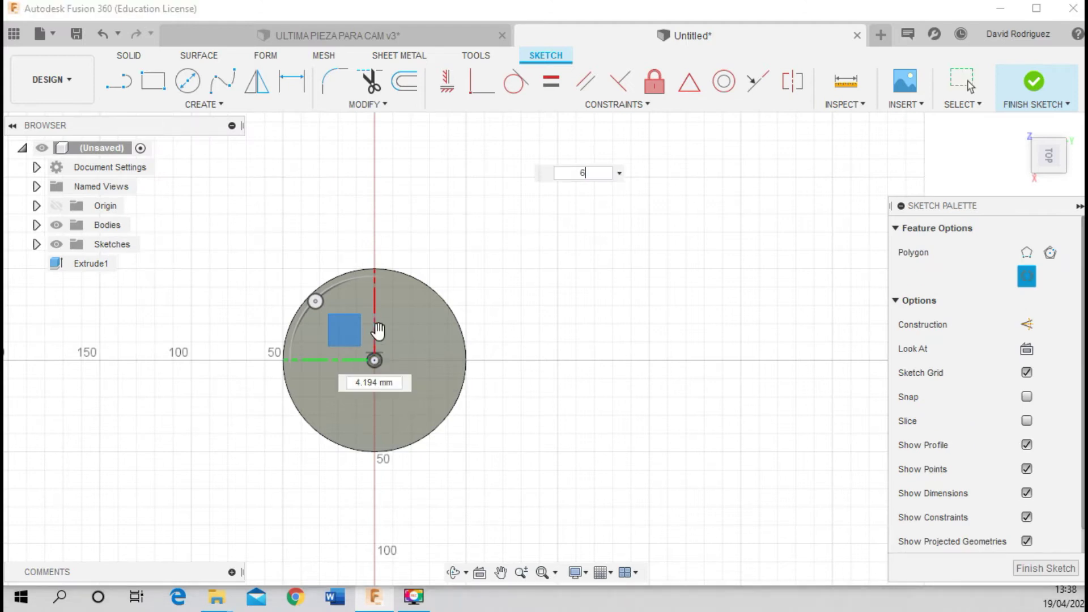
type("40")
key("Return")
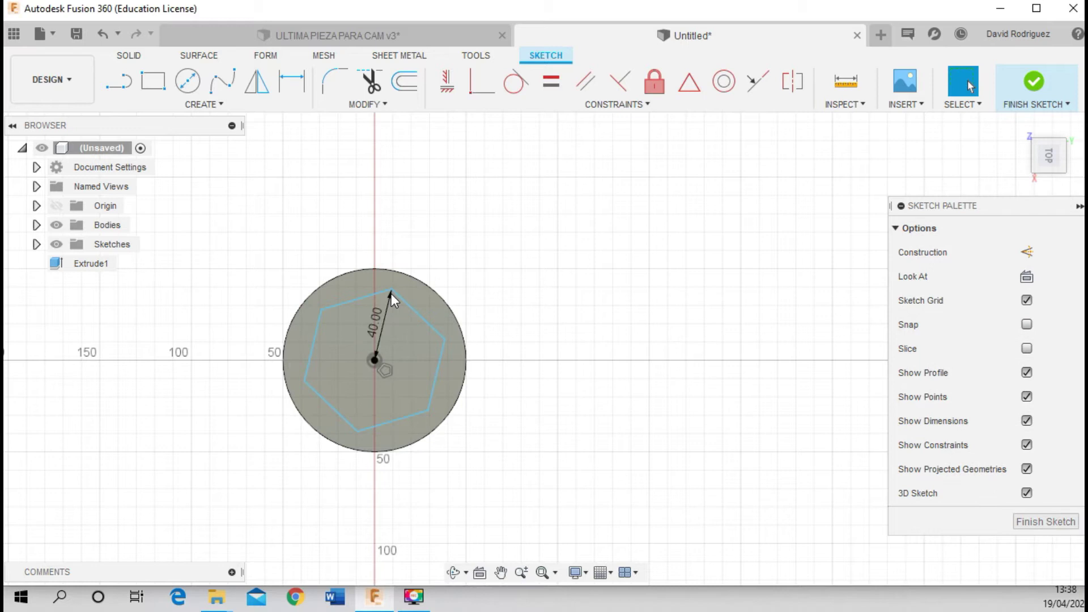
left_click(447, 81)
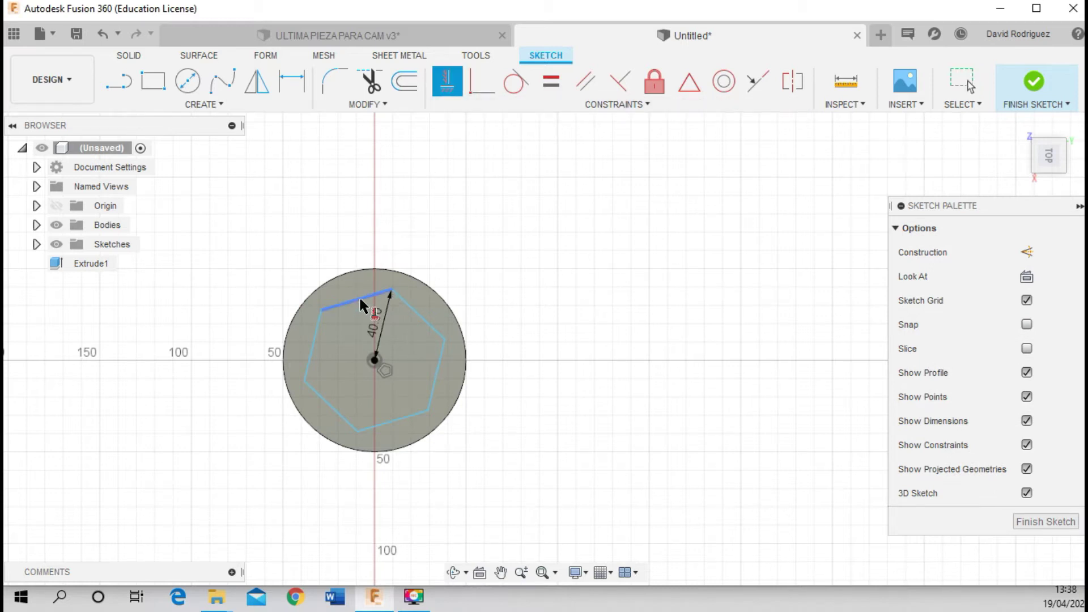
left_click(360, 299)
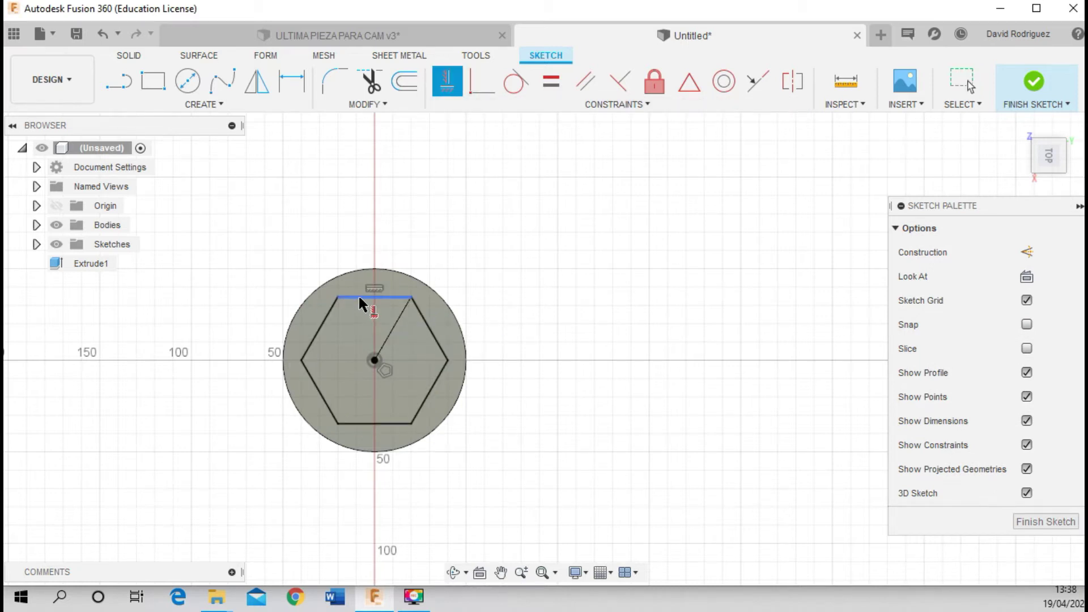
left_click(1038, 522)
Extrude the hexagon 60 mm, joined onto the disc
scroll(369, 336, "down", 2)
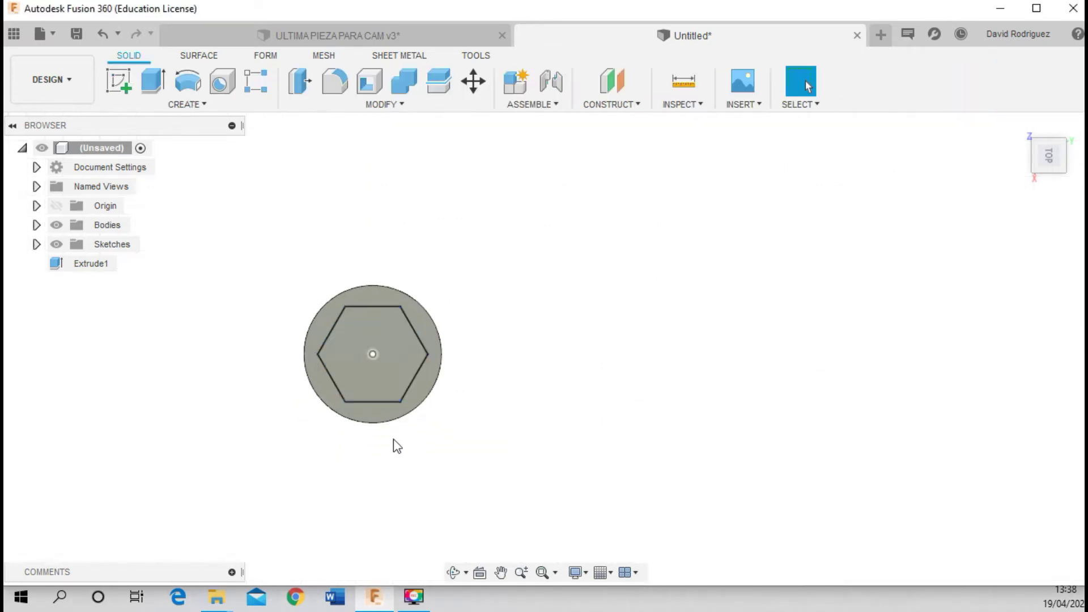
left_click(454, 574)
left_click_drag(432, 461, 419, 397)
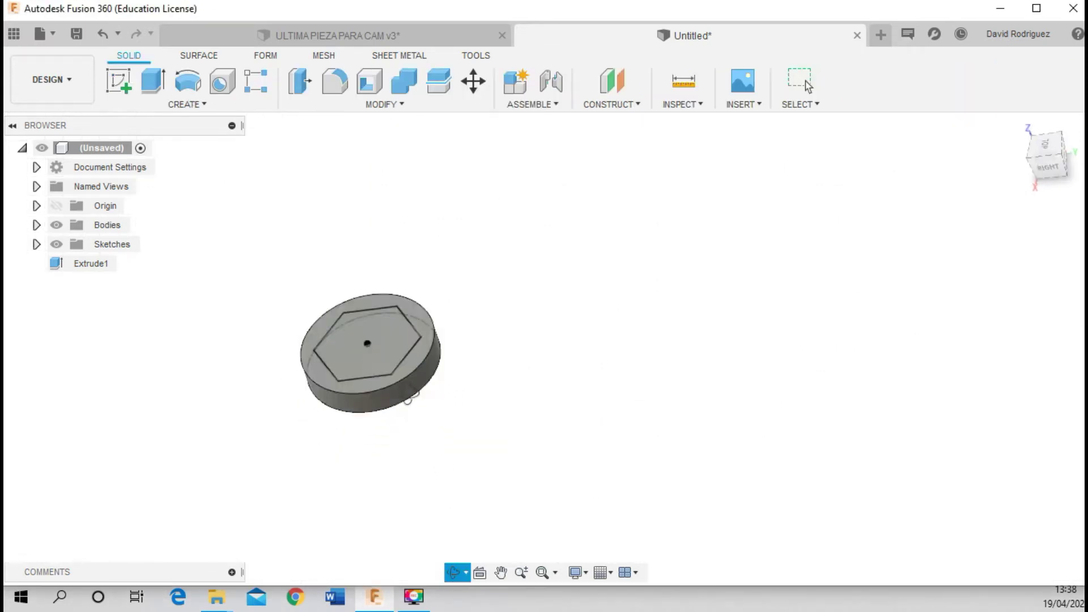
left_click(164, 88)
left_click(398, 334)
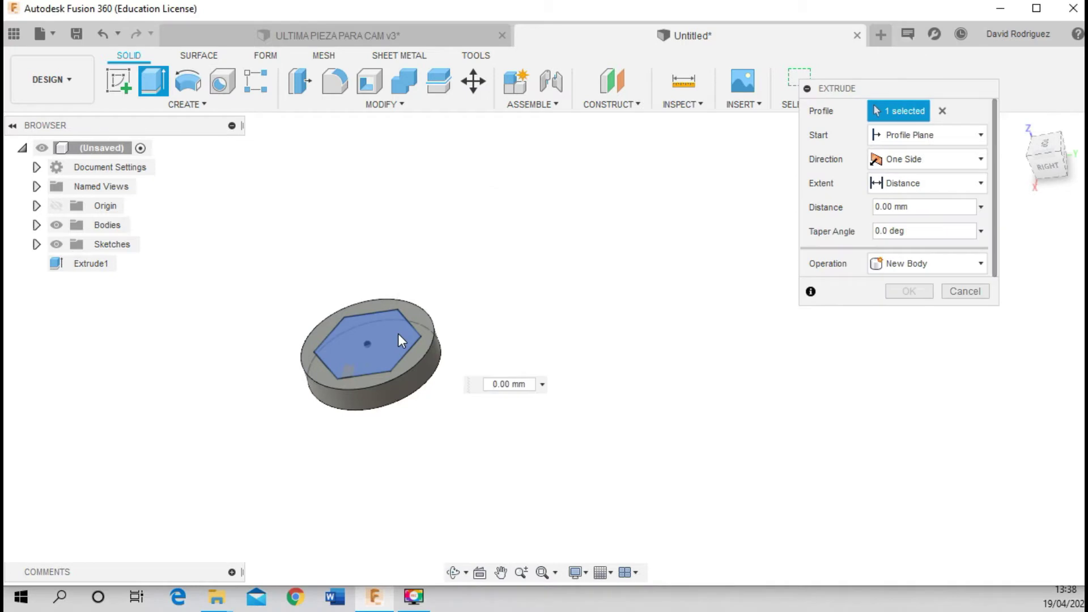
type("60")
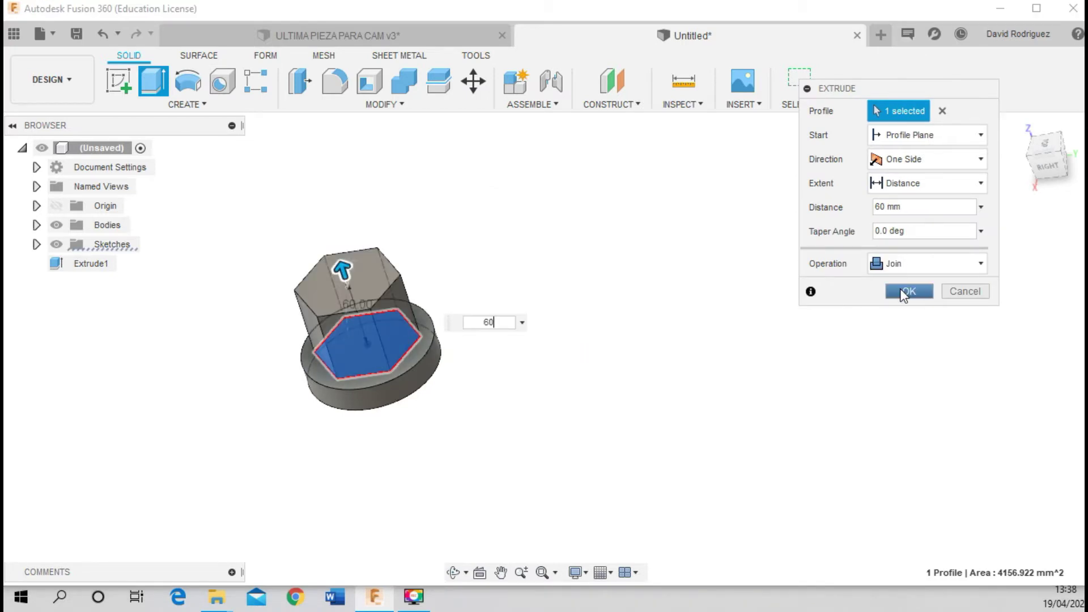
left_click(904, 292)
scroll(347, 294, "down", 2)
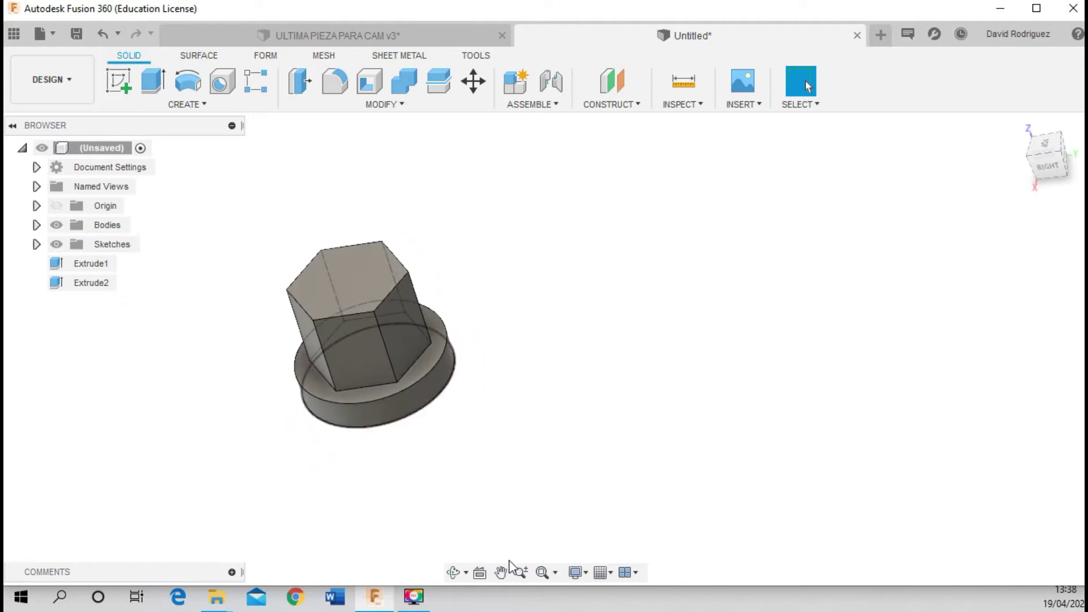
Orbit around the disc and hexagonal prism to inspect it from several angles
mouse_move(1048, 154)
left_click(1044, 171)
scroll(392, 238, "down", 2)
scroll(379, 220, "down", 2)
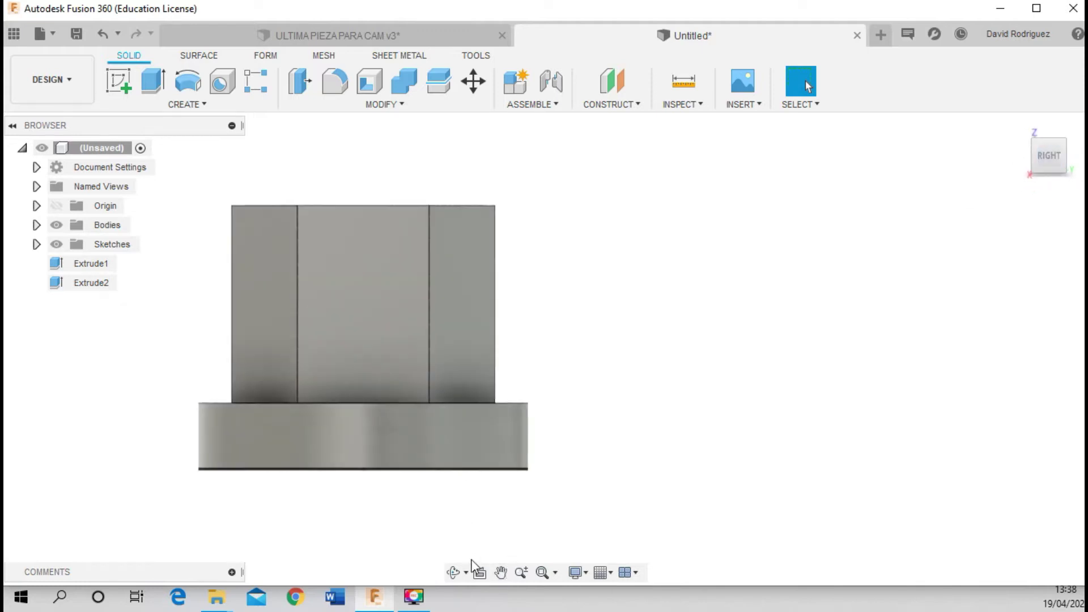
left_click(454, 573)
left_click_drag(429, 378, 436, 411)
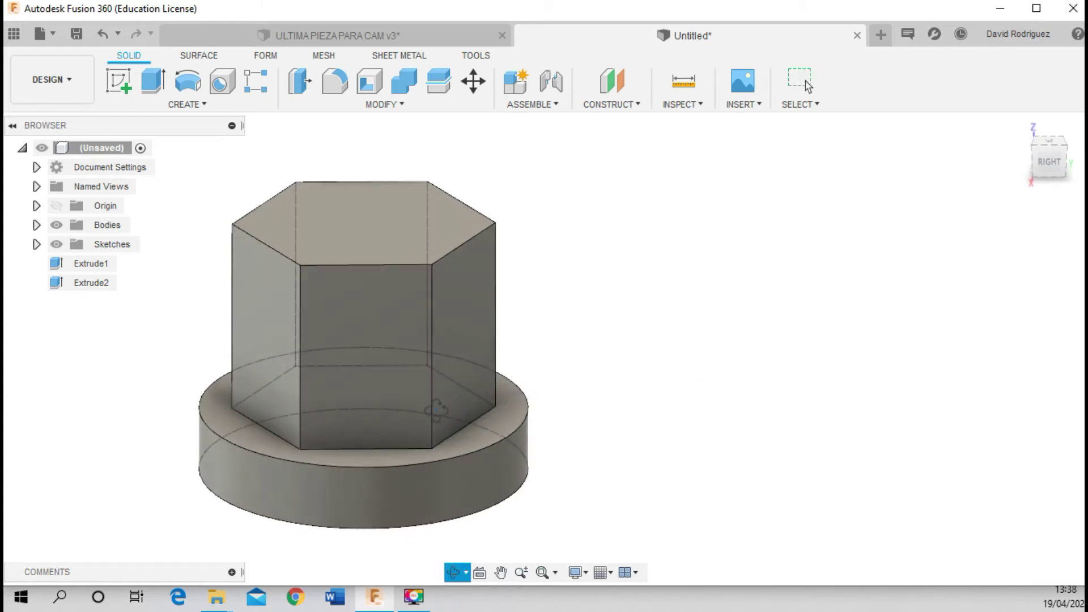
key("Escape")
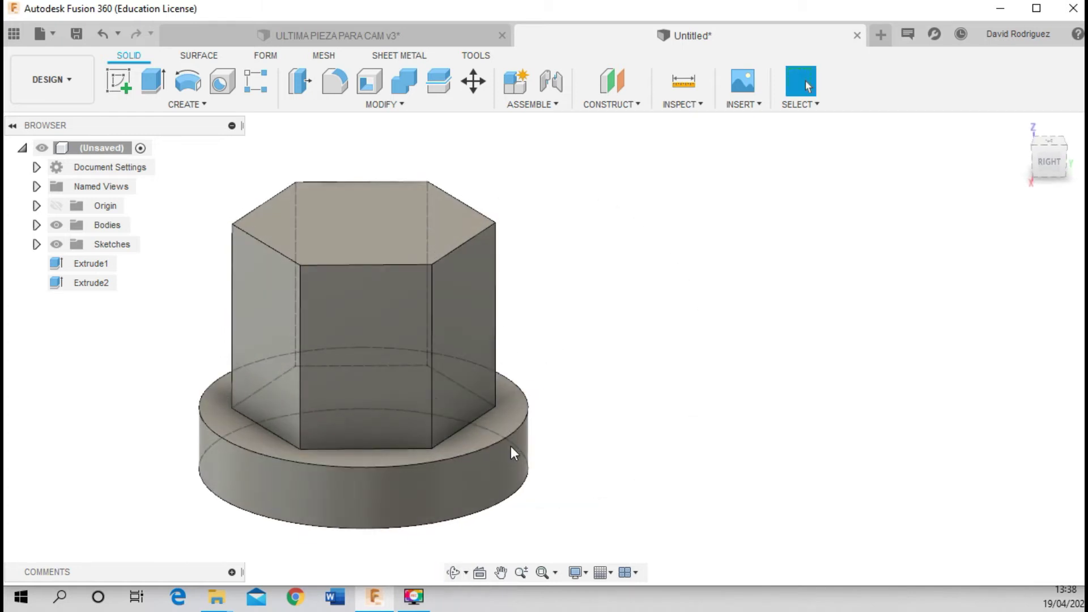
left_click(452, 573)
left_click_drag(419, 499, 440, 495)
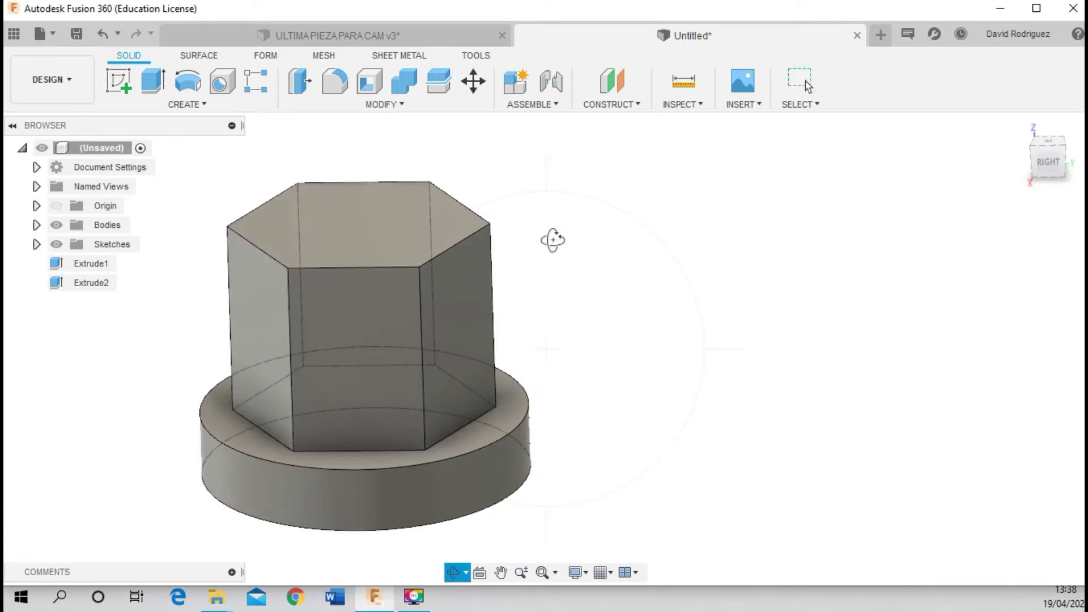
left_click_drag(502, 247, 499, 236)
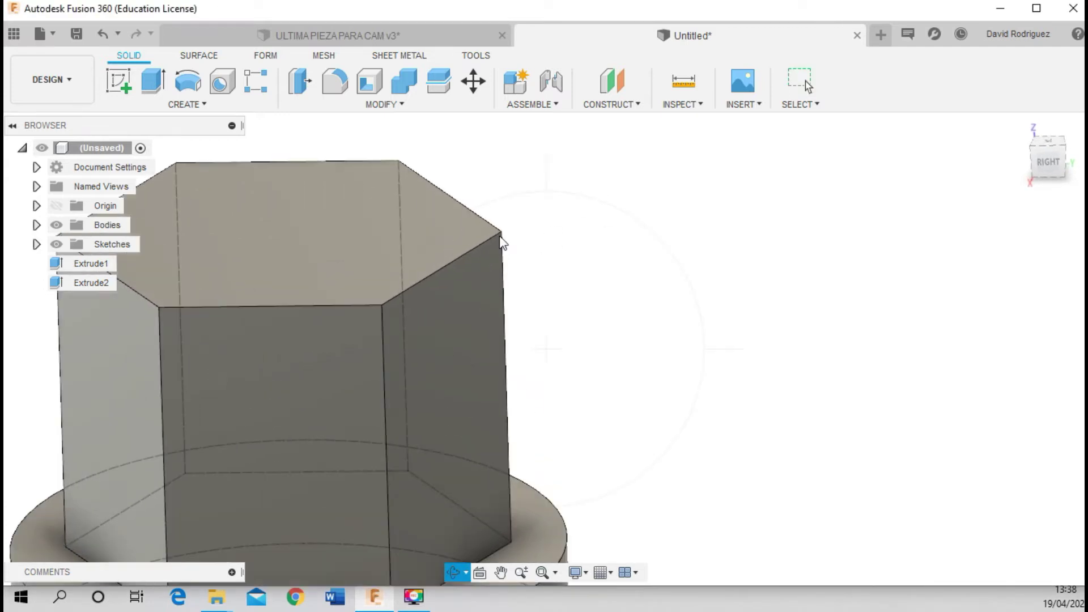
key("Escape")
scroll(504, 249, "down", 1)
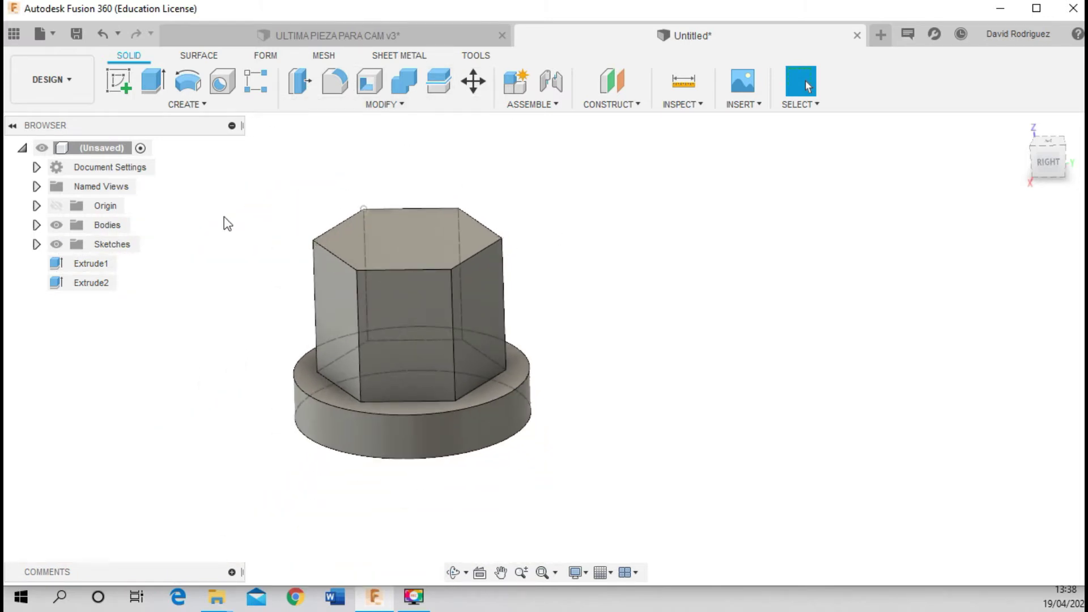
Show the origin planes and axes and rotate the model to a new viewing angle
left_click(55, 206)
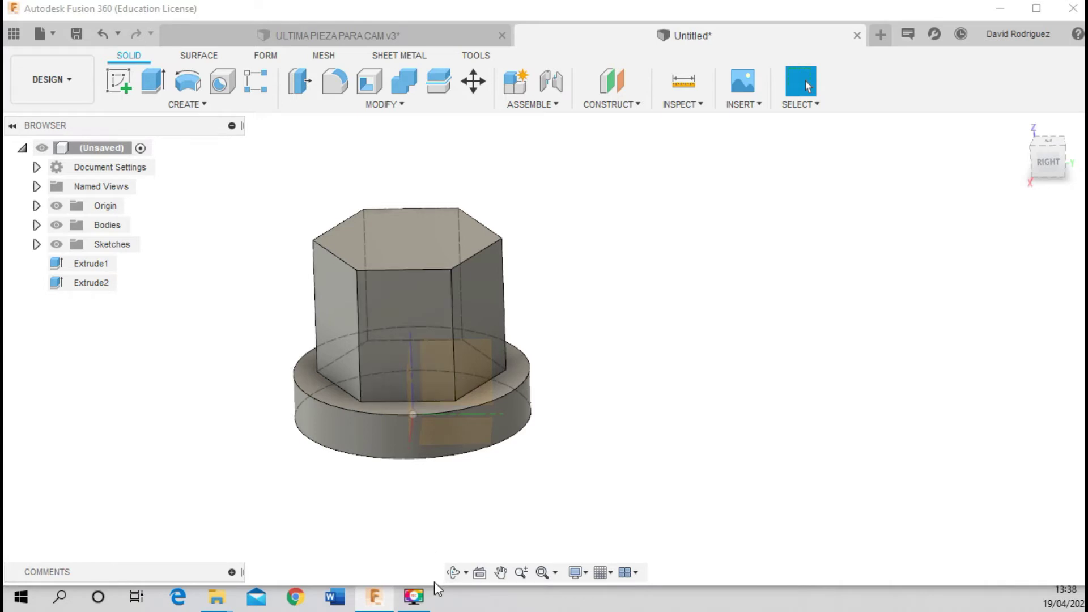
left_click(457, 573)
mouse_move(439, 473)
left_mouse_down()
mouse_move(387, 423)
mouse_move(461, 349)
left_mouse_up()
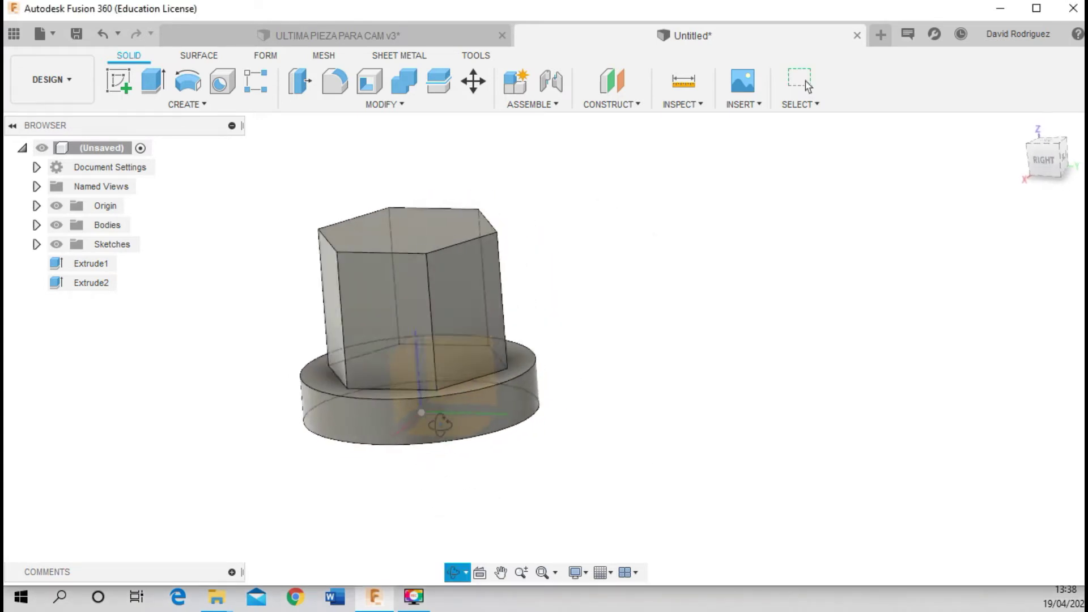
key("Escape")
scroll(501, 256, "up", 3)
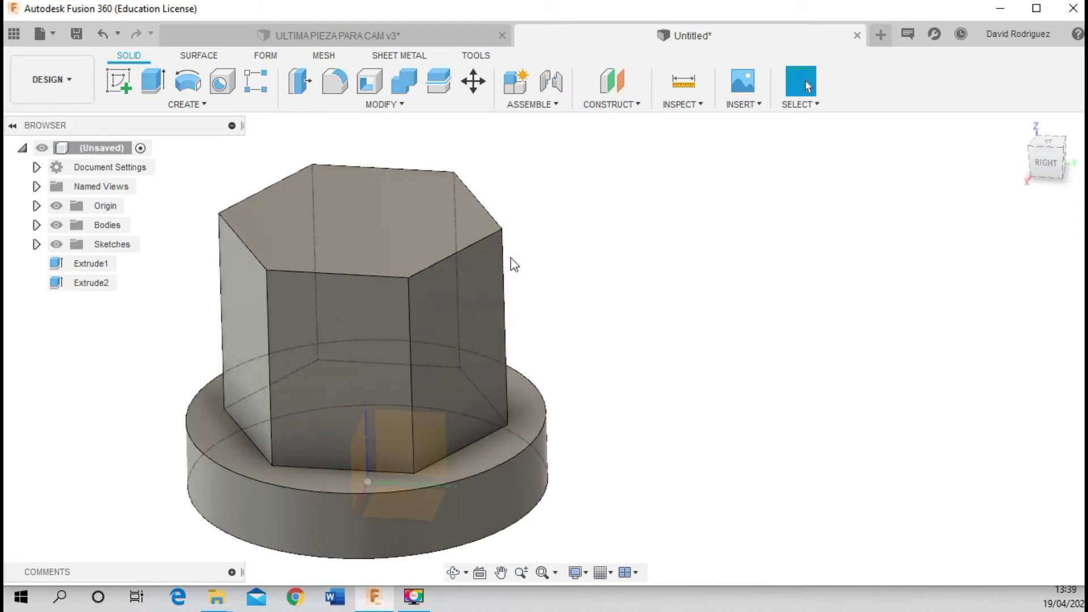
left_click(610, 105)
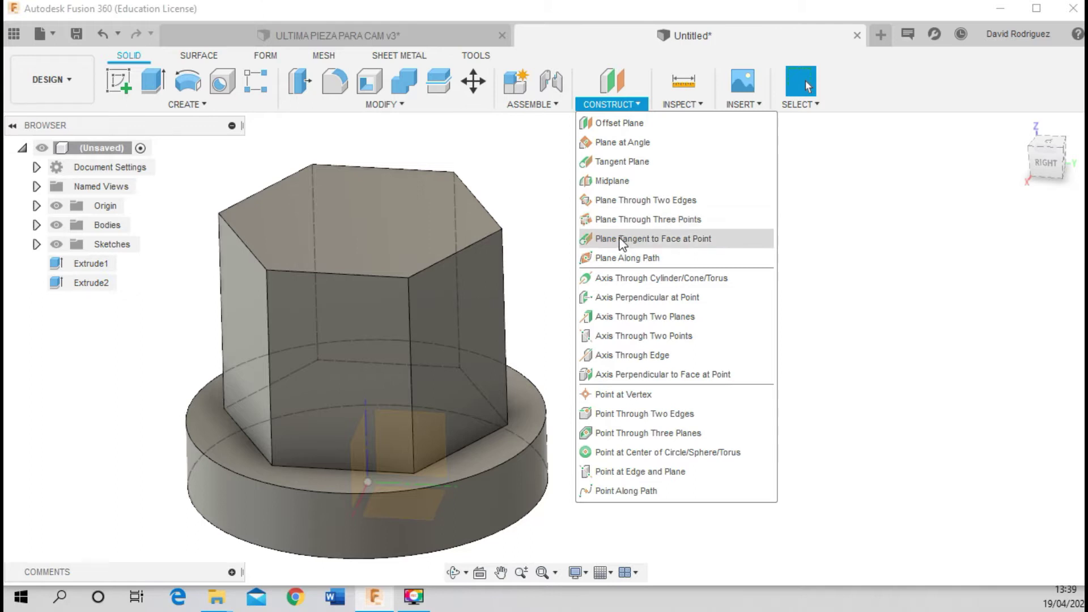
Create a construction plane through two hexagon edges, then hide Plane1
left_click(630, 202)
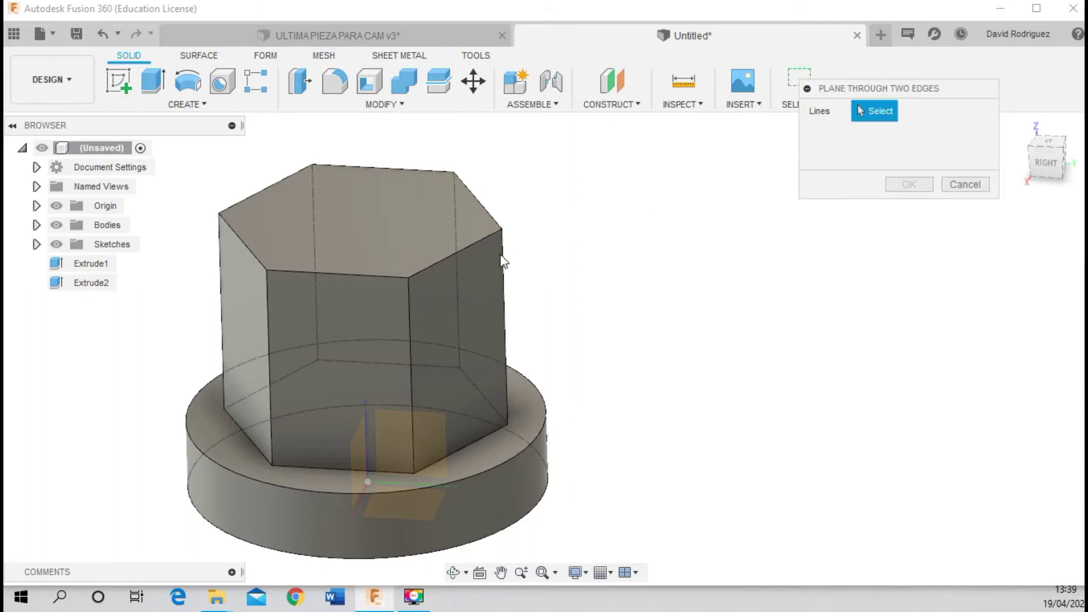
left_click(503, 261)
left_click(217, 236)
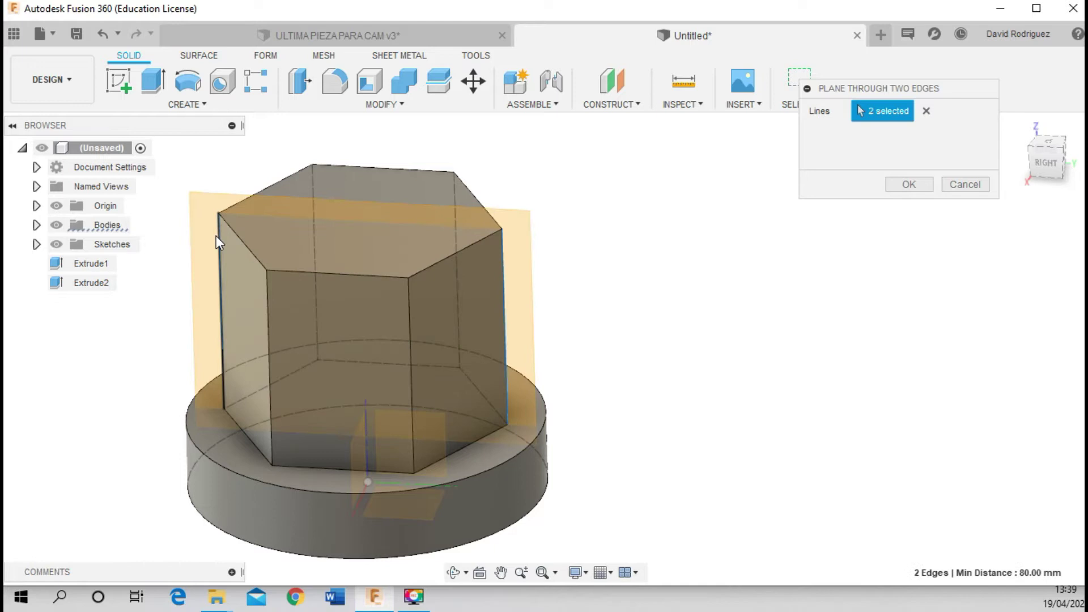
left_click(907, 184)
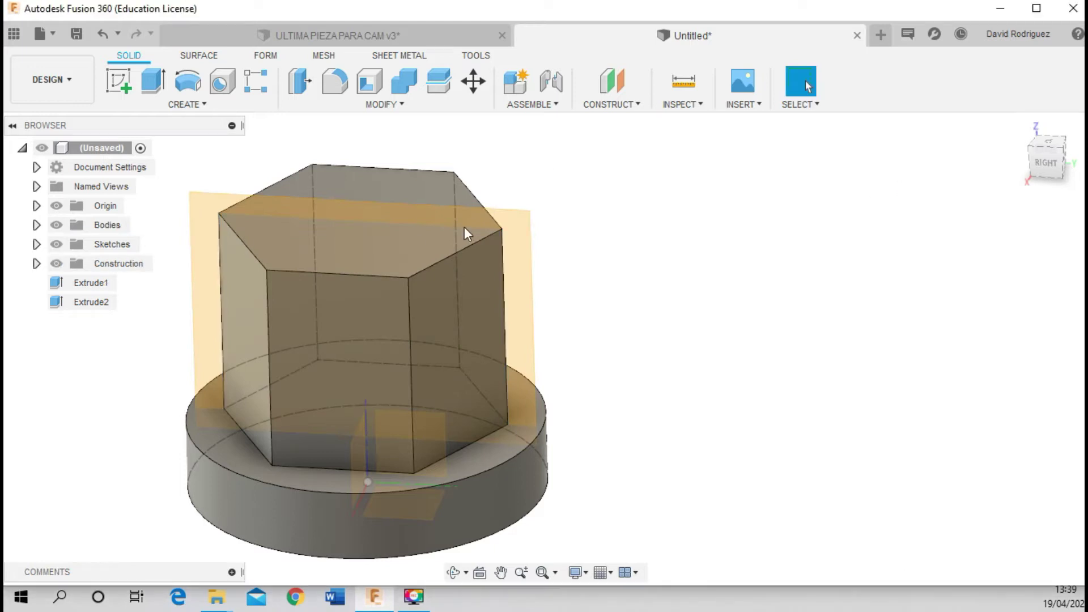
left_click(37, 264)
left_click(70, 282)
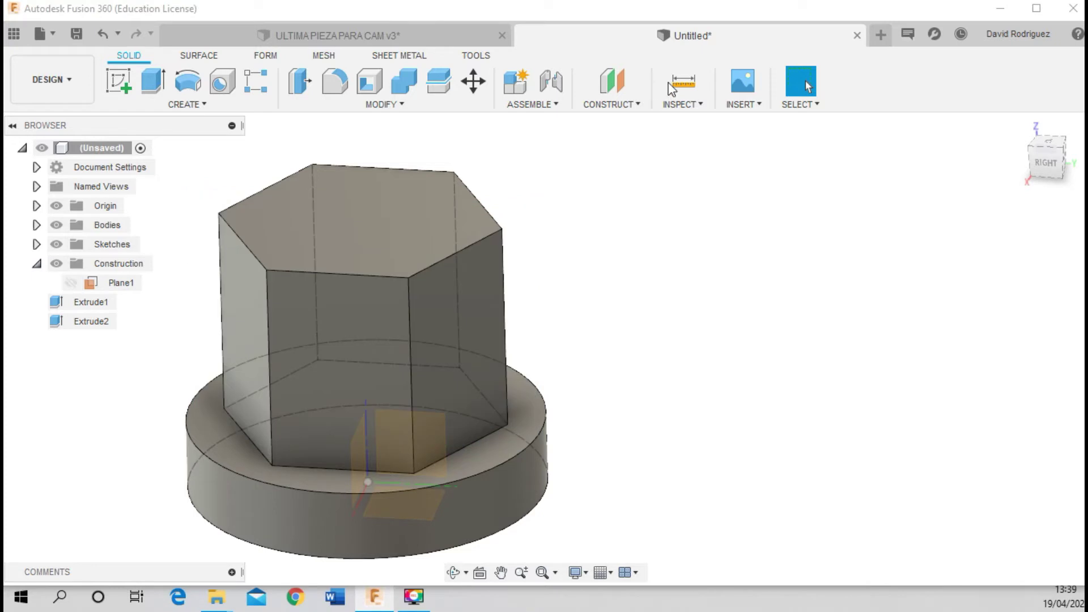
Add Plane2 at 90° hinged on a vertical hexagon edge
left_click(615, 105)
left_click(630, 146)
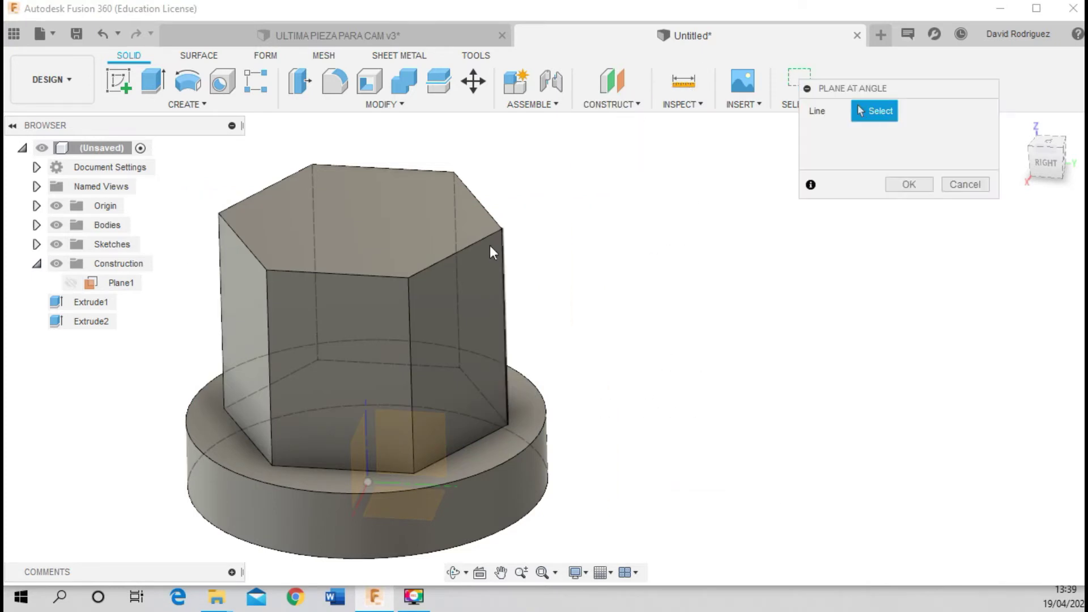
left_click(501, 245)
type("90")
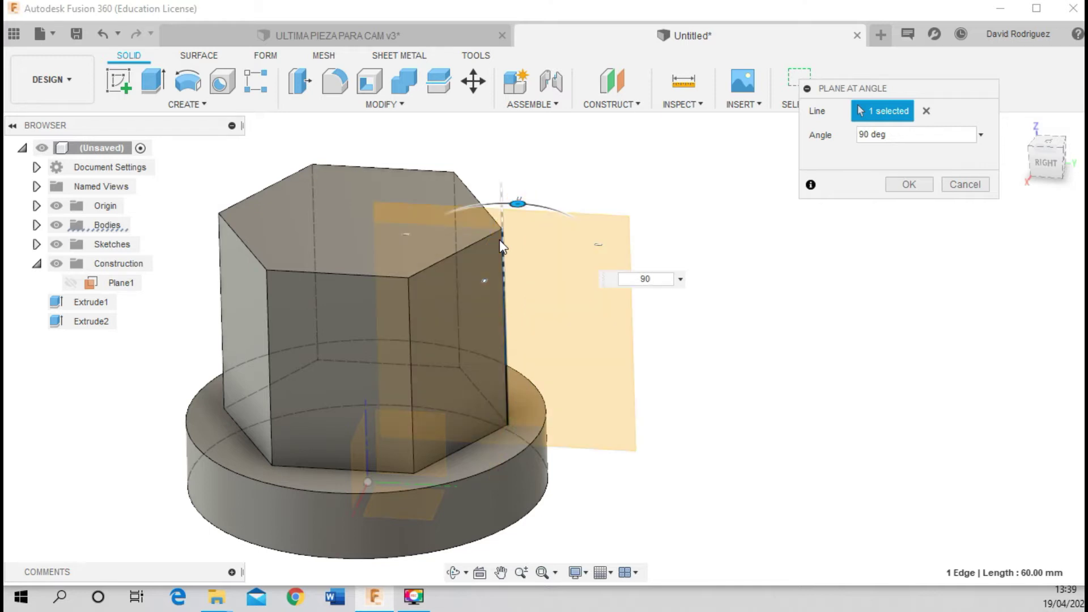
key("Return")
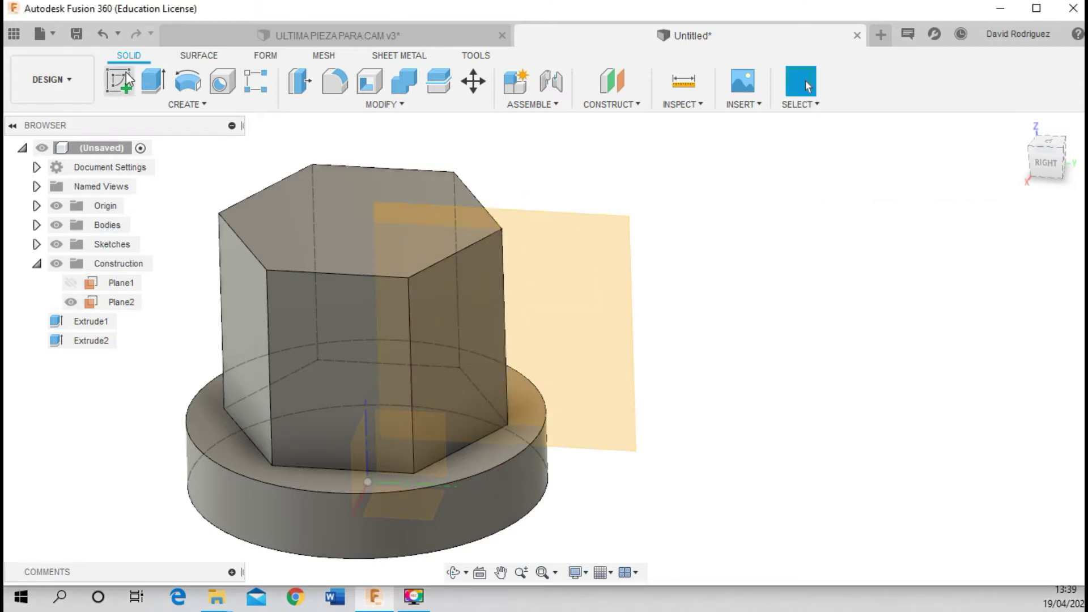
Start a new sketch on Plane2
left_click(118, 81)
left_click(549, 267)
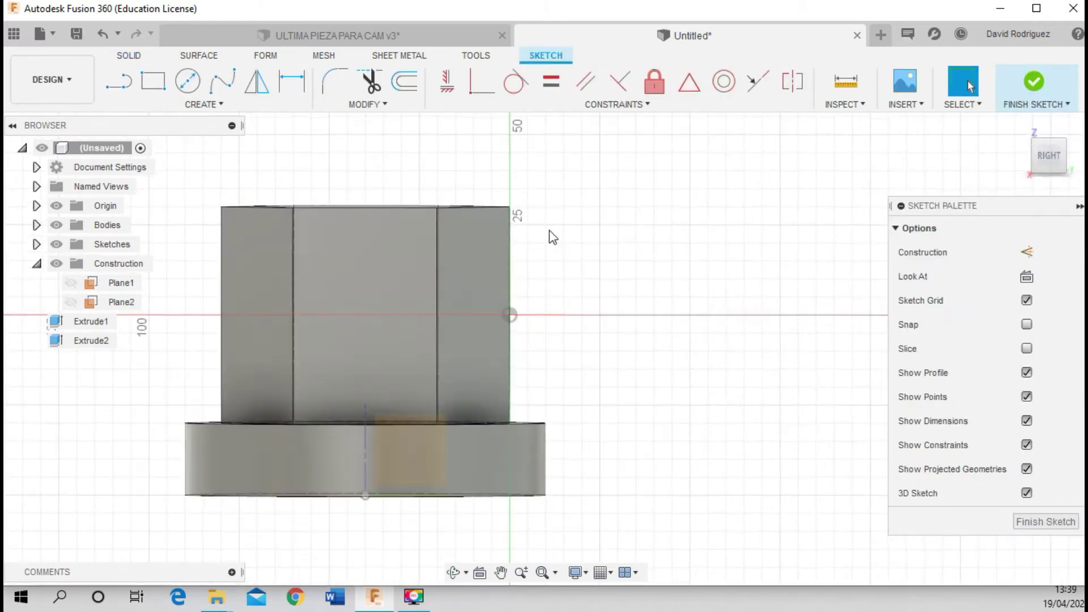
scroll(499, 218, "up", 3)
scroll(509, 212, "up", 2)
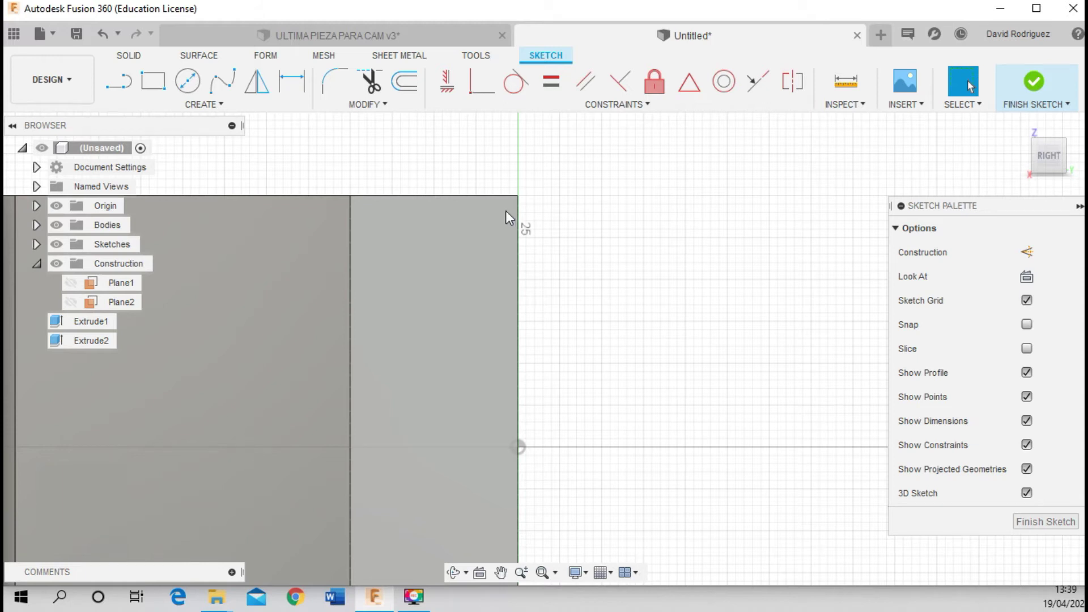
Draw a 10 mm line down from the body's top corner
left_click(128, 88)
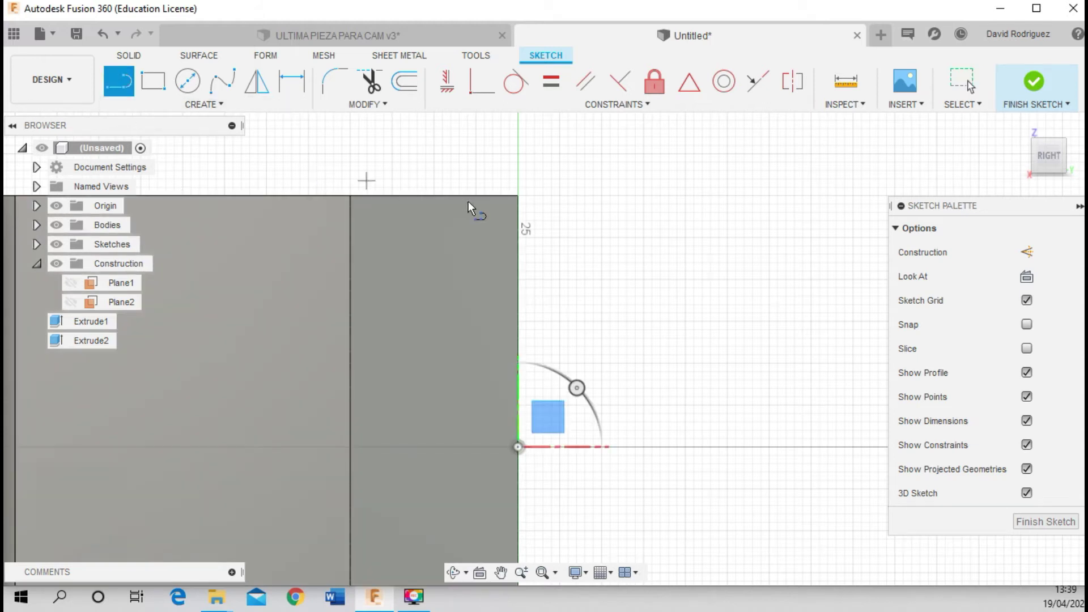
left_click(518, 195)
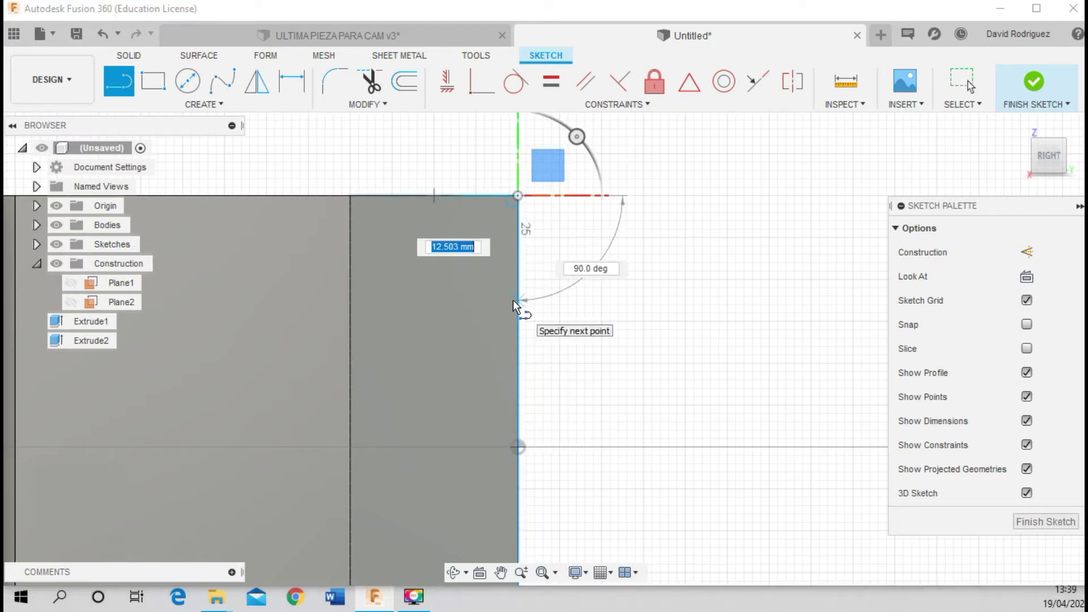
type("10")
key("Tab")
key("Return")
key("Escape")
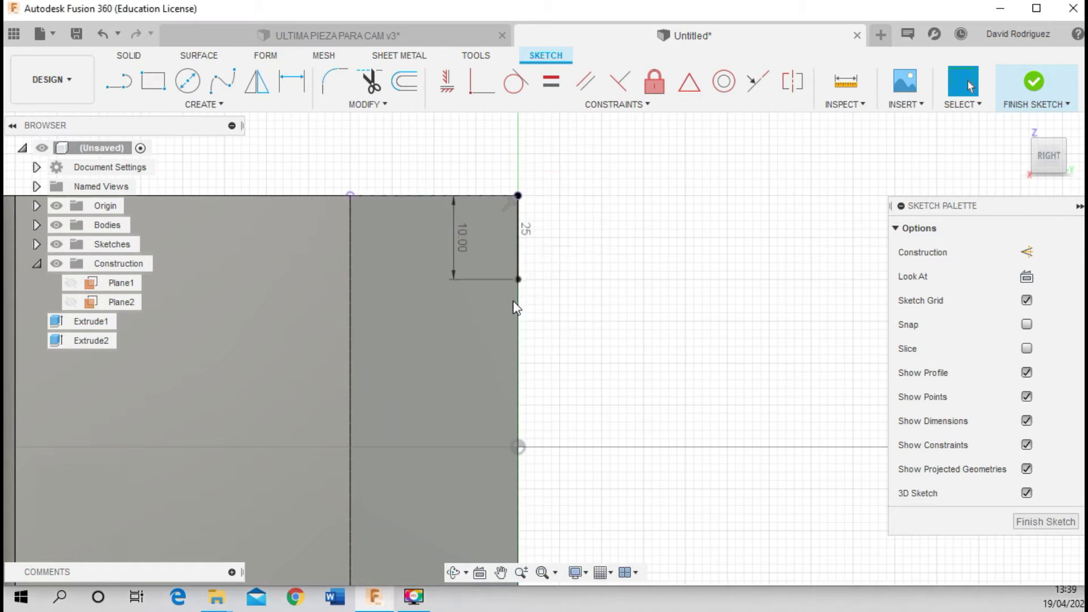
From the 10 mm line's end, draw a horizontal construction line and a diagonal line up-left
left_click(119, 82)
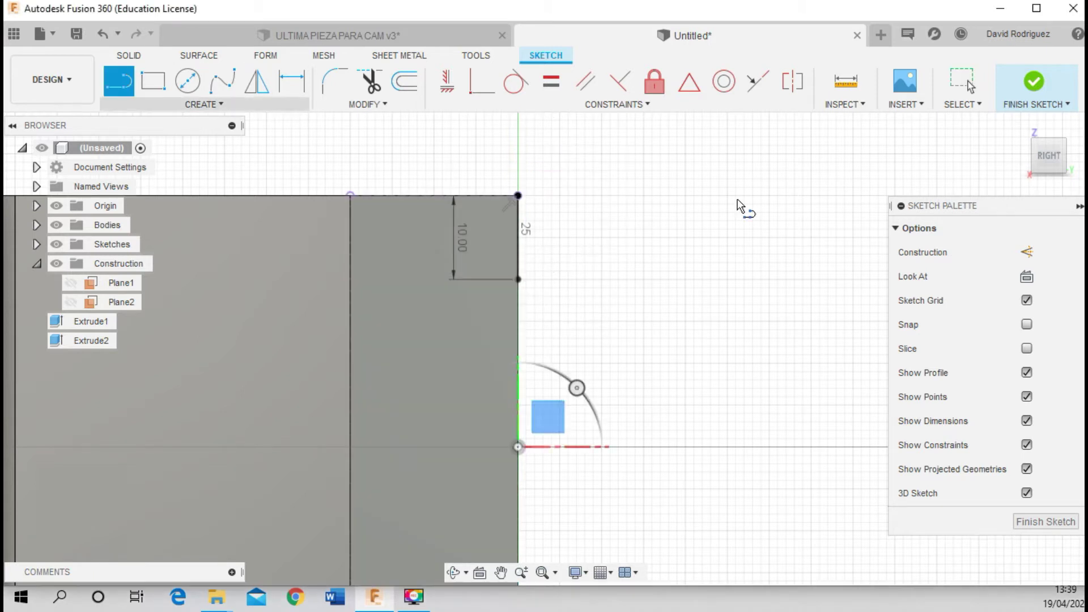
left_click(1028, 254)
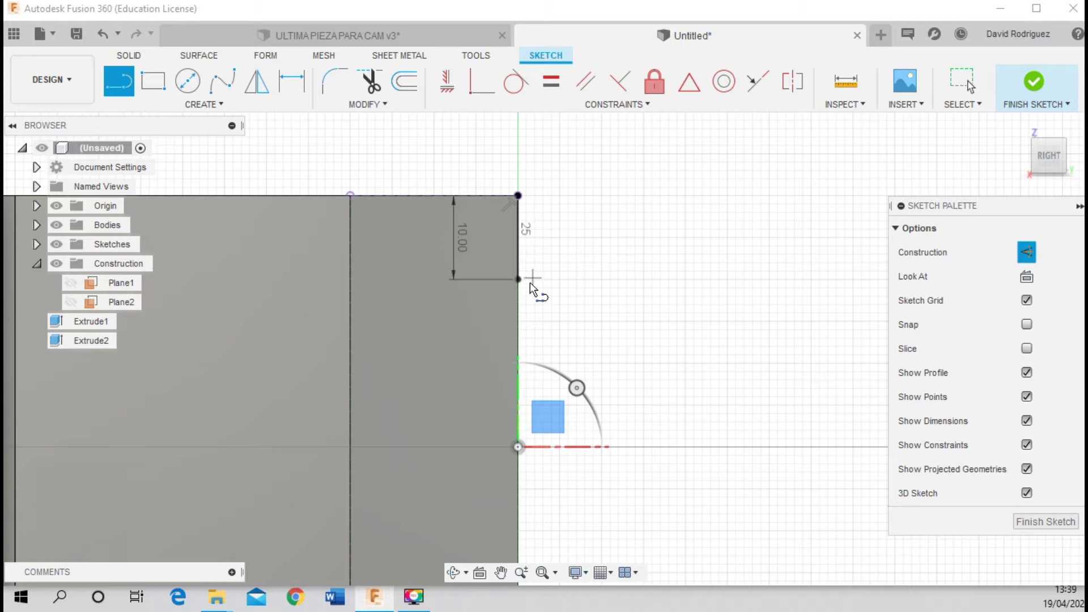
left_click(522, 280)
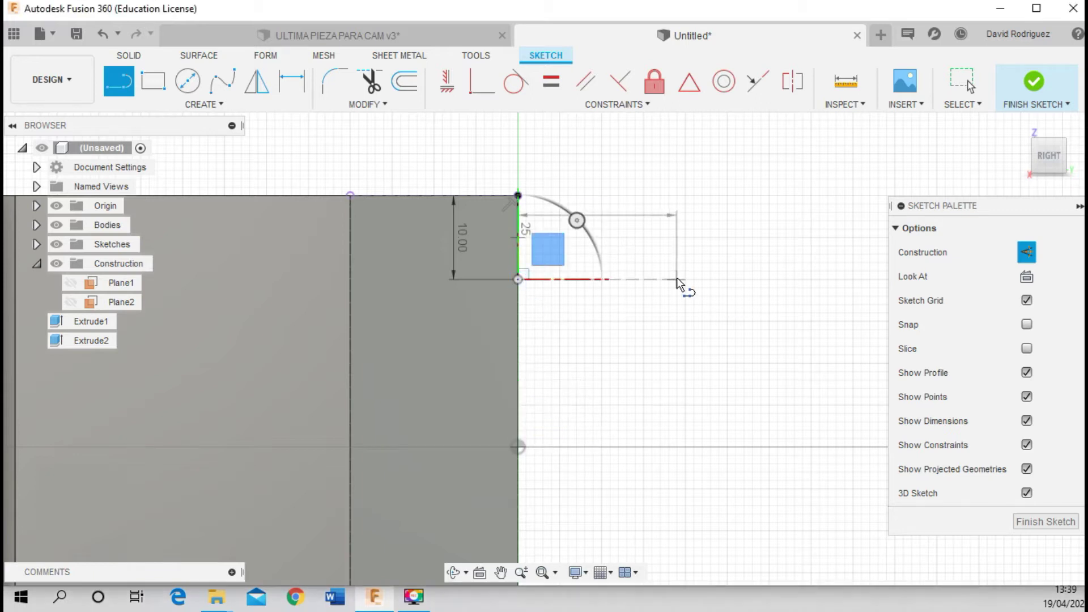
left_click(676, 278)
key("Escape")
left_click(119, 82)
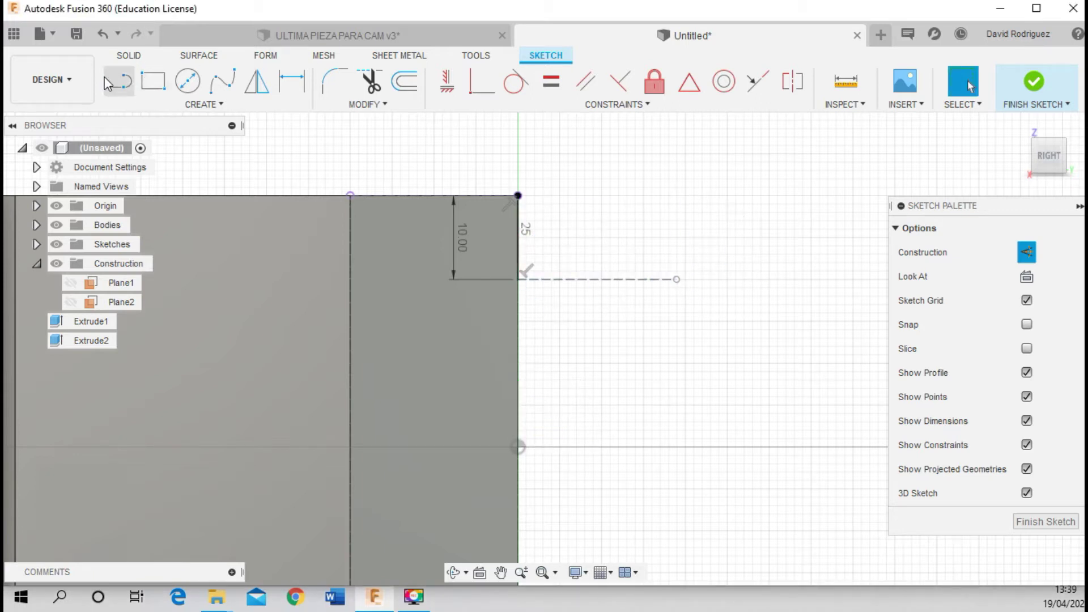
left_click(519, 278)
left_click(1027, 252)
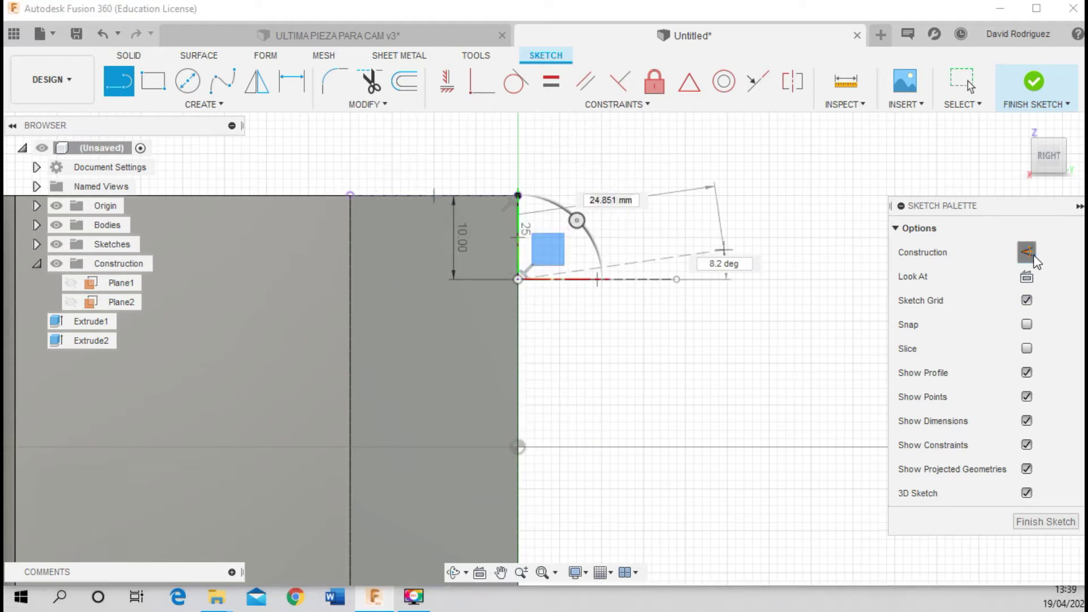
left_click(352, 146)
key("Escape")
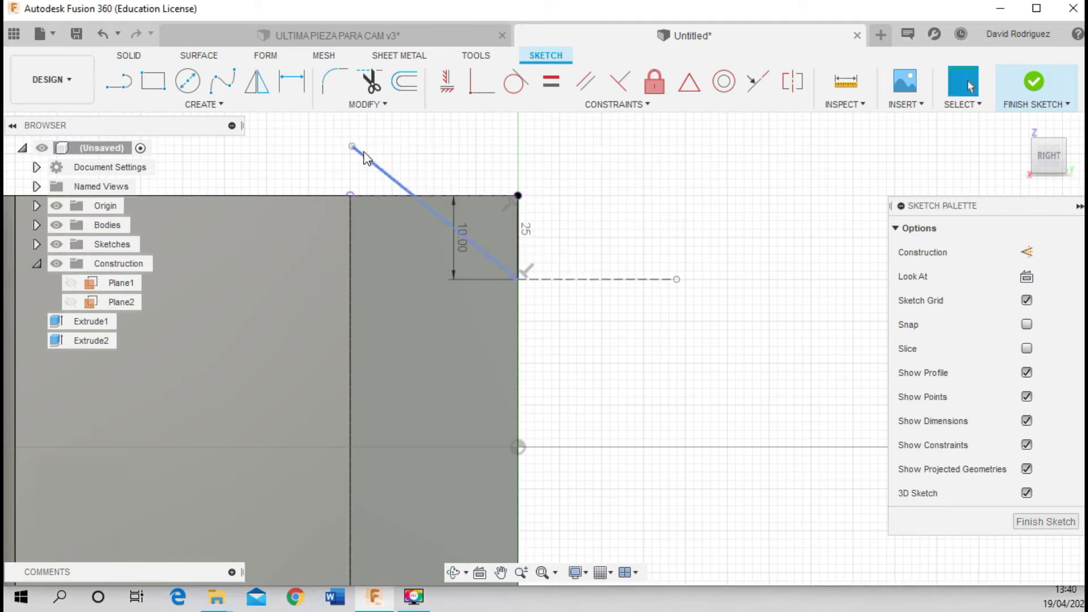
Dimension the diagonal at 140° to the construction line
left_click(286, 78)
left_click(393, 180)
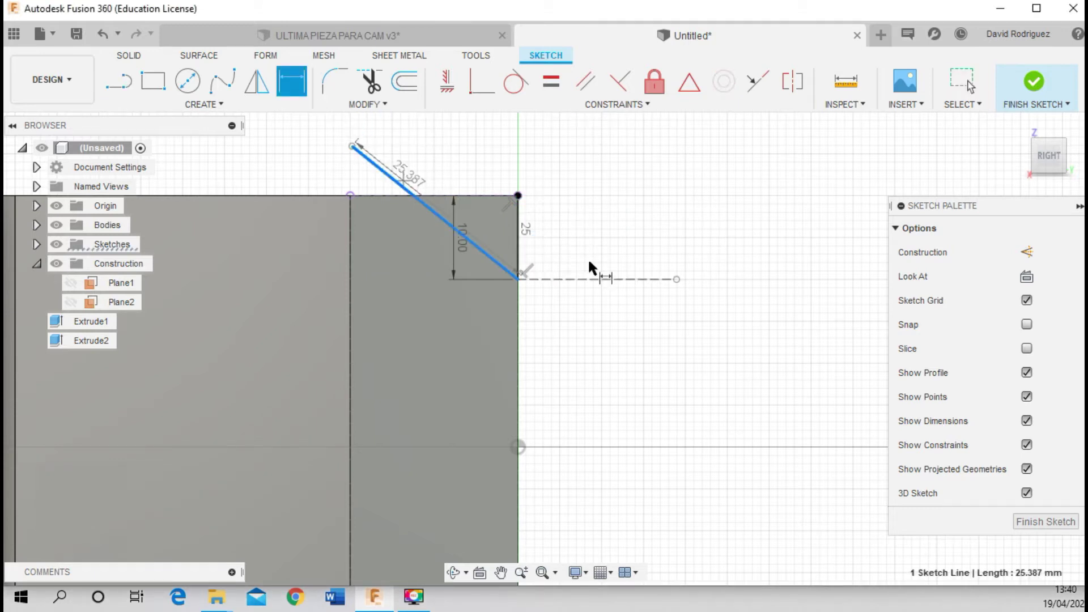
left_click(574, 233)
type("140")
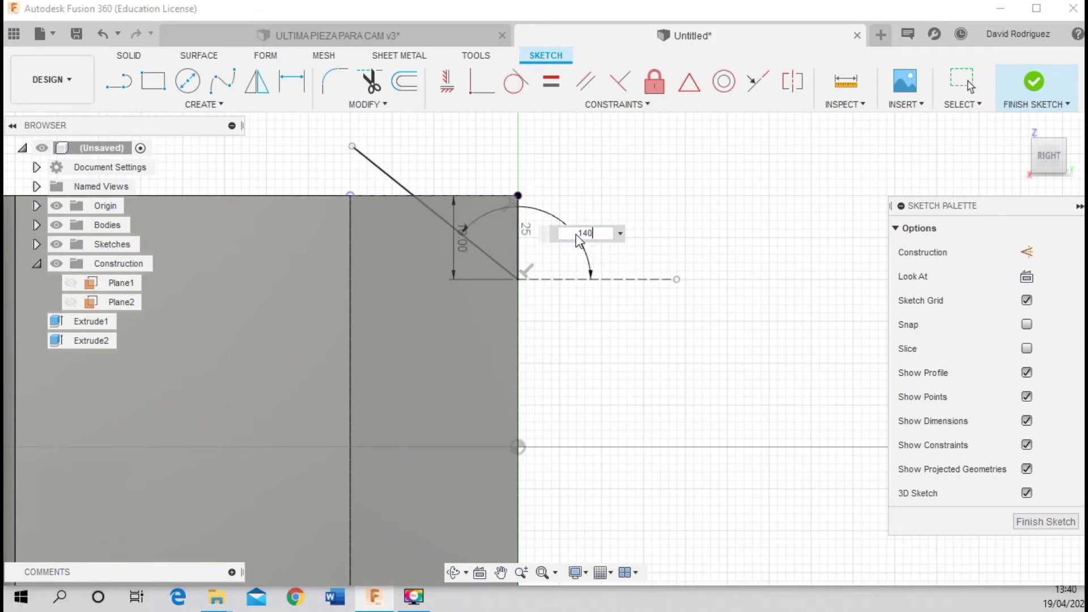
key("Return")
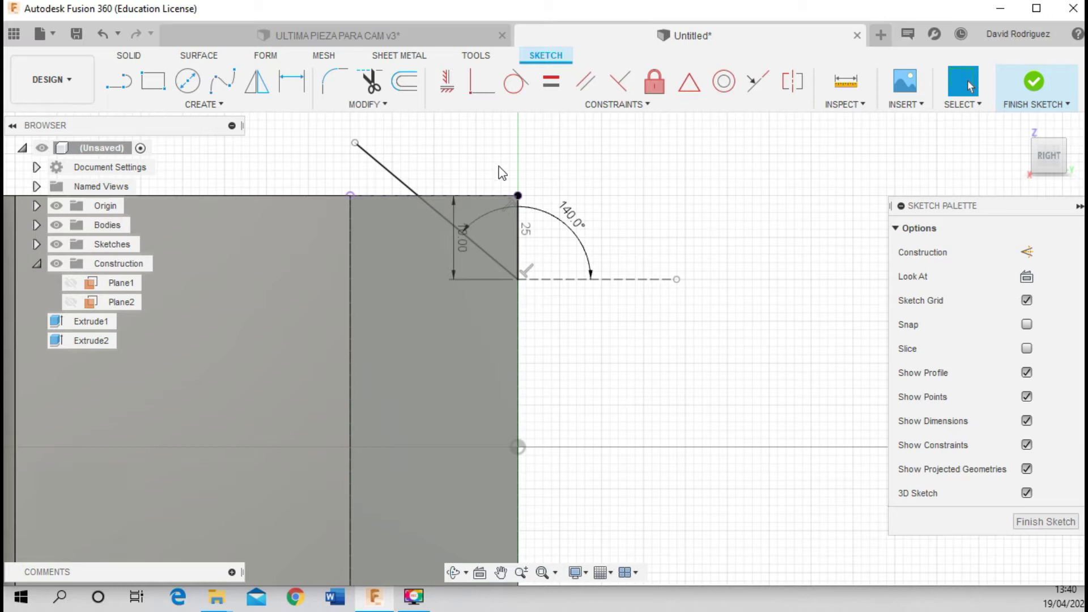
Close the triangle with a line from the diagonal's end to the top corner, then finish the sketch
left_click(118, 81)
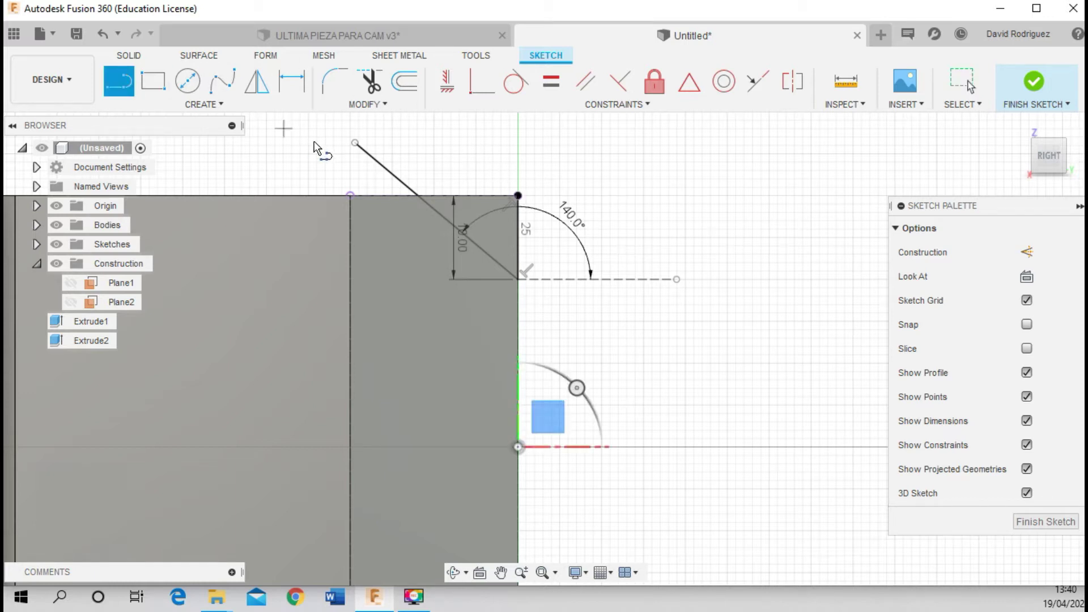
left_click(355, 144)
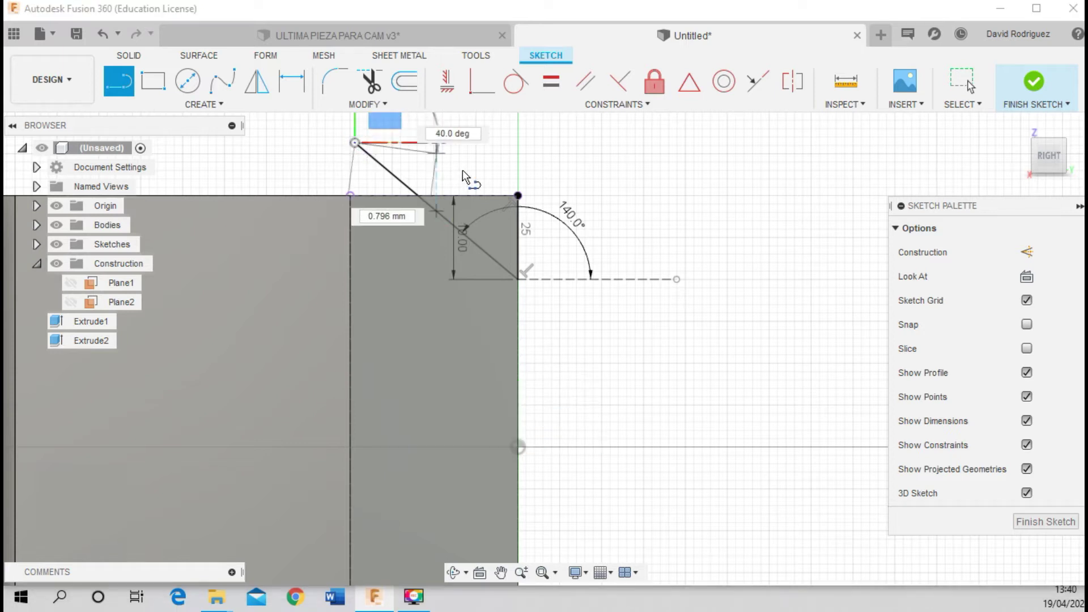
left_click(518, 196)
key("Escape")
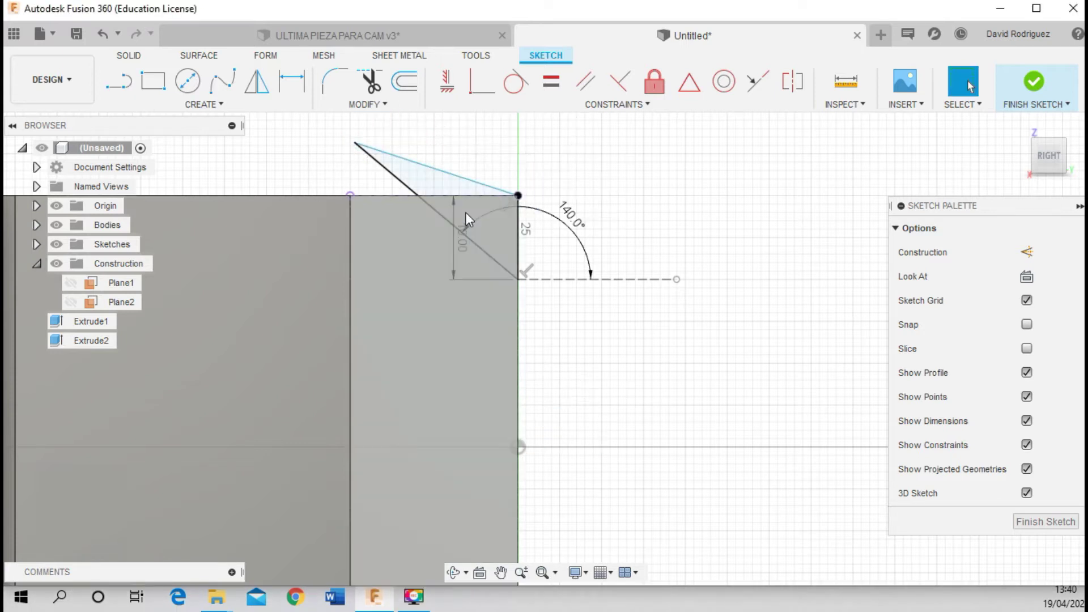
left_click(1045, 522)
Cut the triangular profile 74.794 mm symmetrically through the hexagonal body as Extrude3
scroll(730, 451, "down", 5)
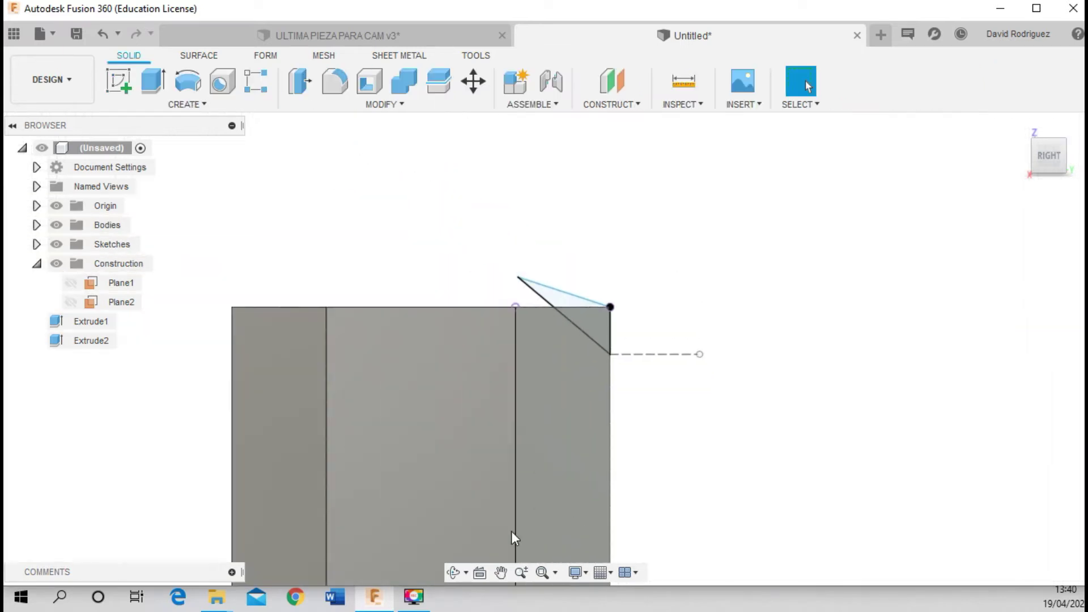
middle_click_drag(493, 431, 545, 300, "shift")
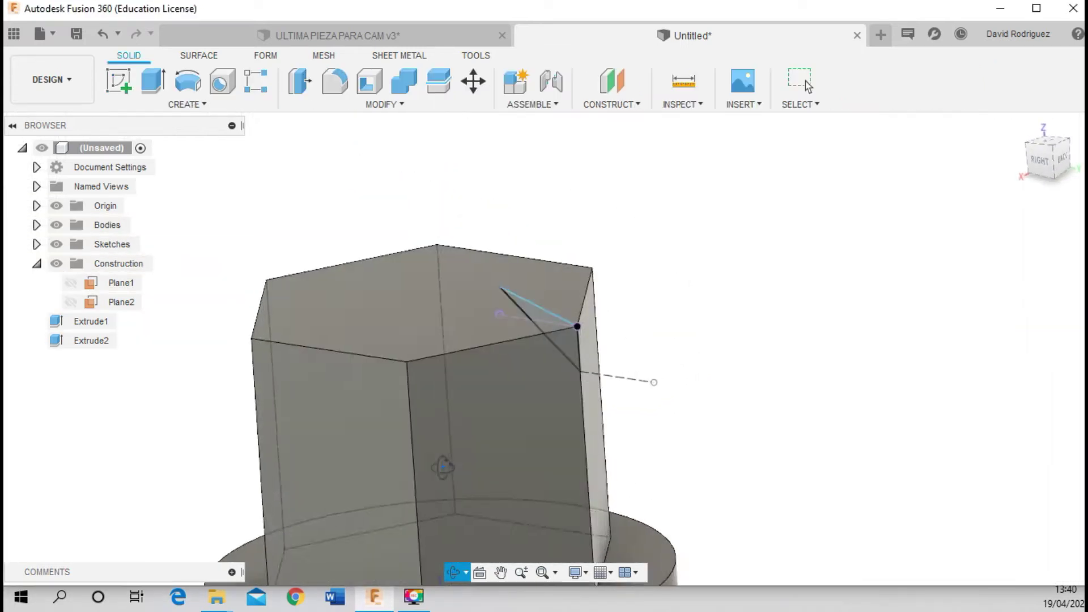
scroll(541, 317, "up", 2)
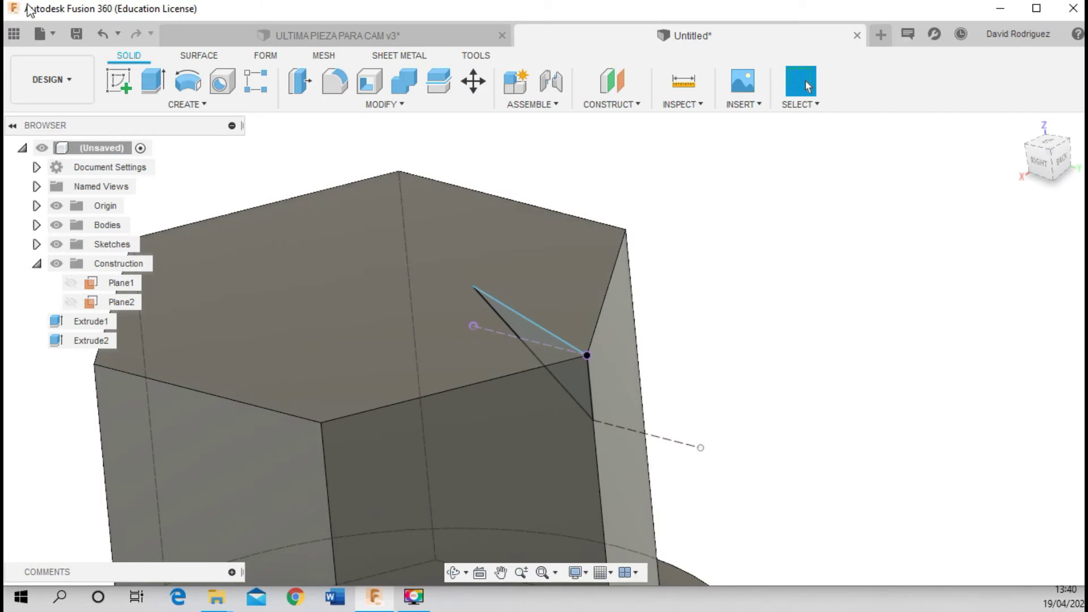
left_click(153, 85)
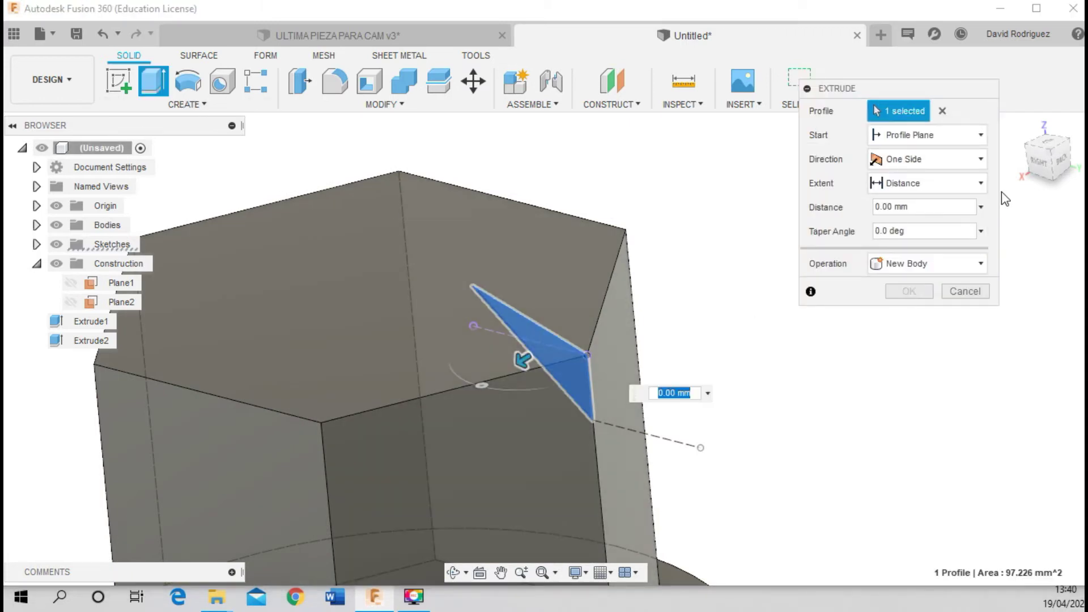
left_click(907, 159)
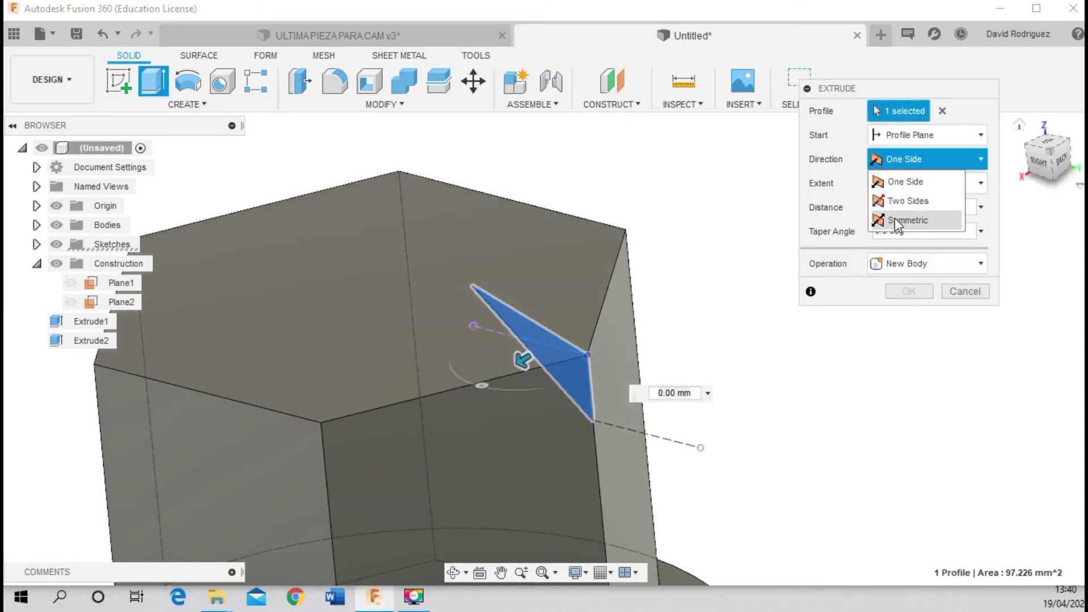
left_click(895, 218)
left_click_drag(523, 359, 190, 584)
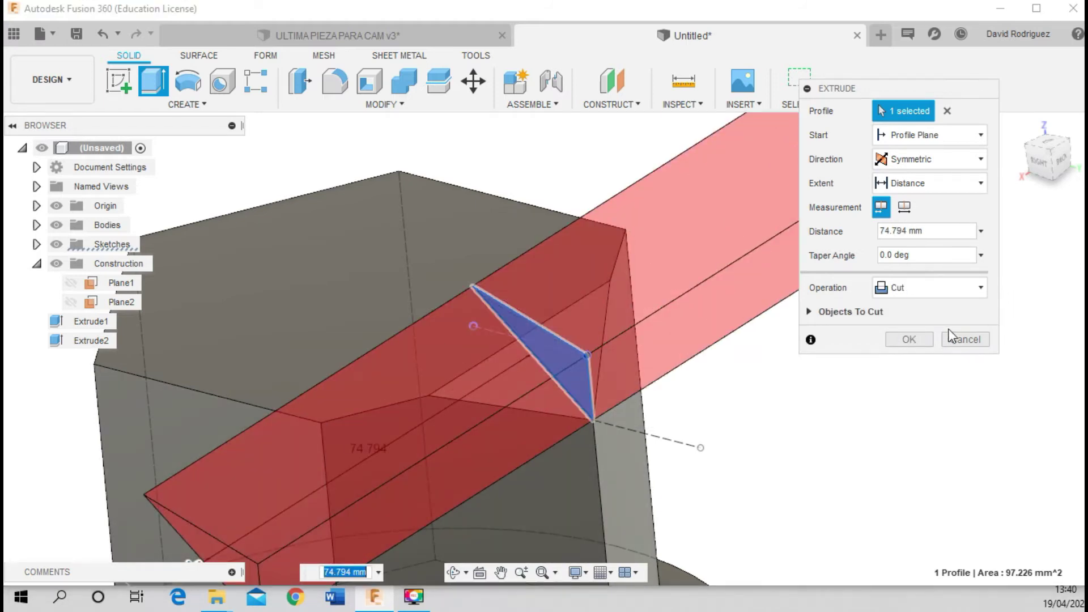
left_click(909, 339)
scroll(567, 481, "down", 2)
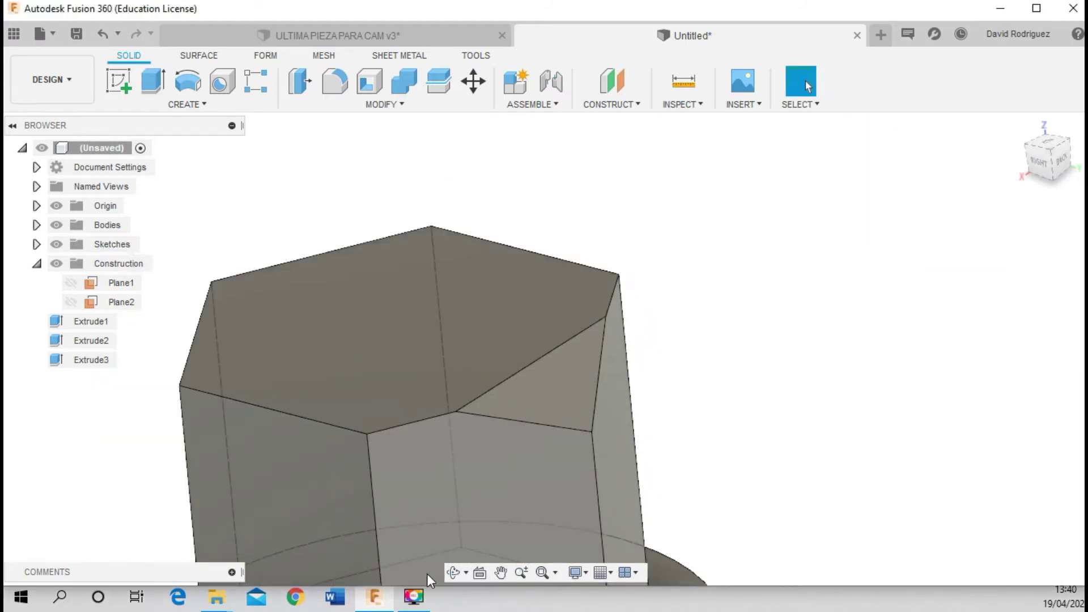
mouse_move(452, 418)
left_mouse_down()
mouse_move(486, 355)
mouse_move(420, 371)
mouse_move(408, 396)
mouse_move(450, 367)
mouse_move(453, 407)
left_mouse_up()
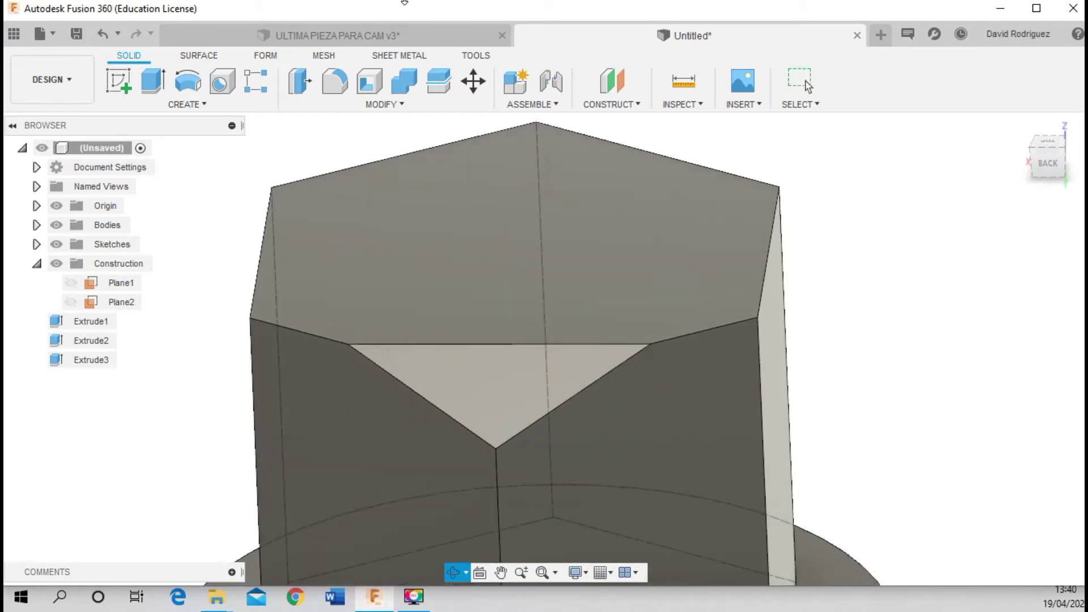
Inspect the triangular facet on the reference part ULTIMA PIEZA PARA CAM v3
left_click(360, 39)
scroll(460, 349, "up", 3)
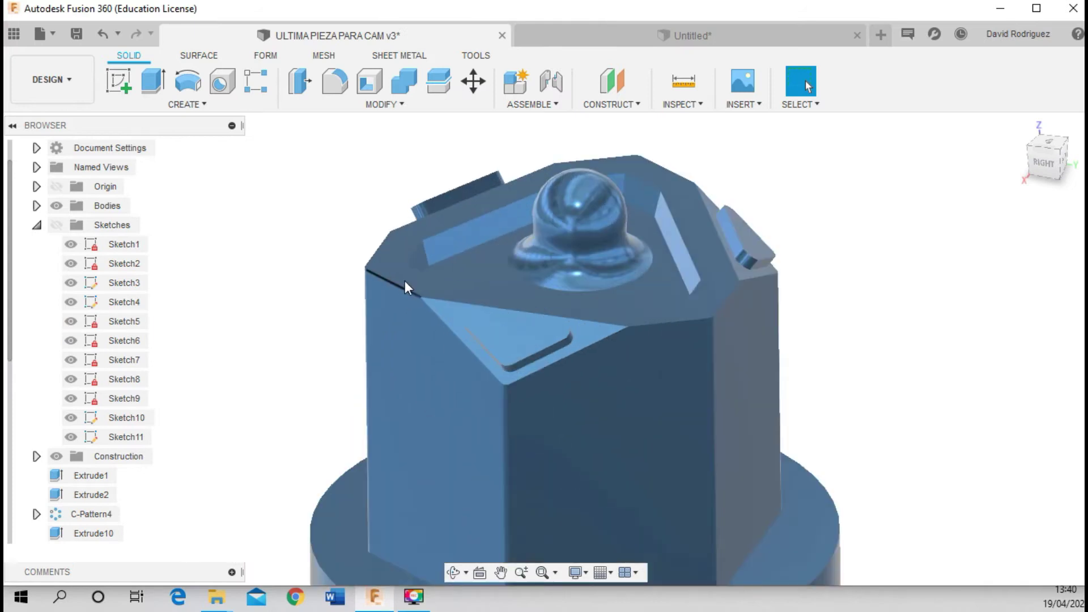
scroll(509, 368, "up", 4)
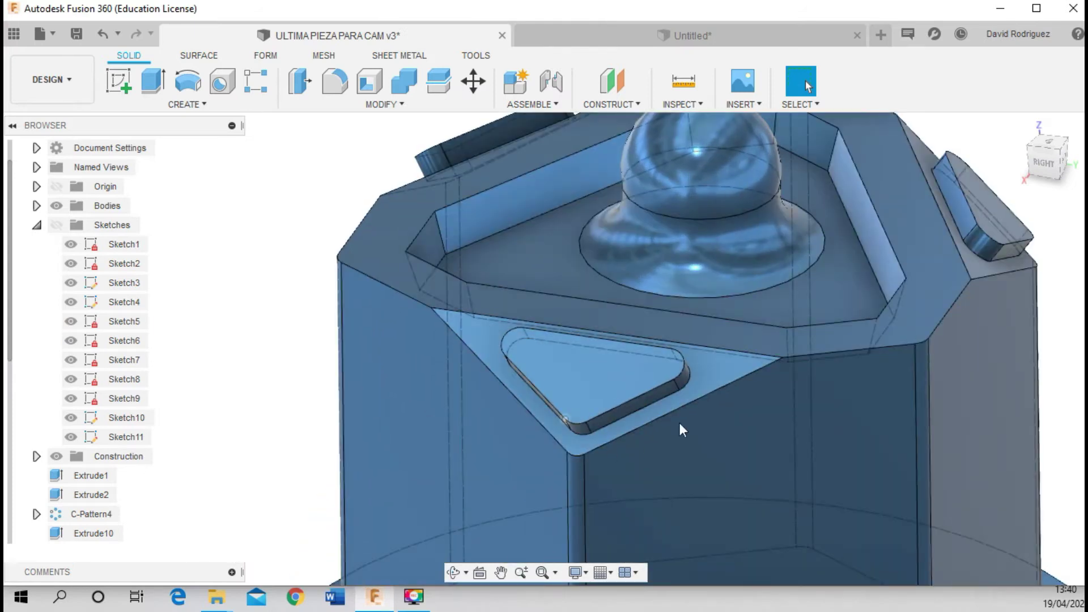
Back in the Untitled design, orbit and zoom to look down at the cut facet
left_click(594, 42)
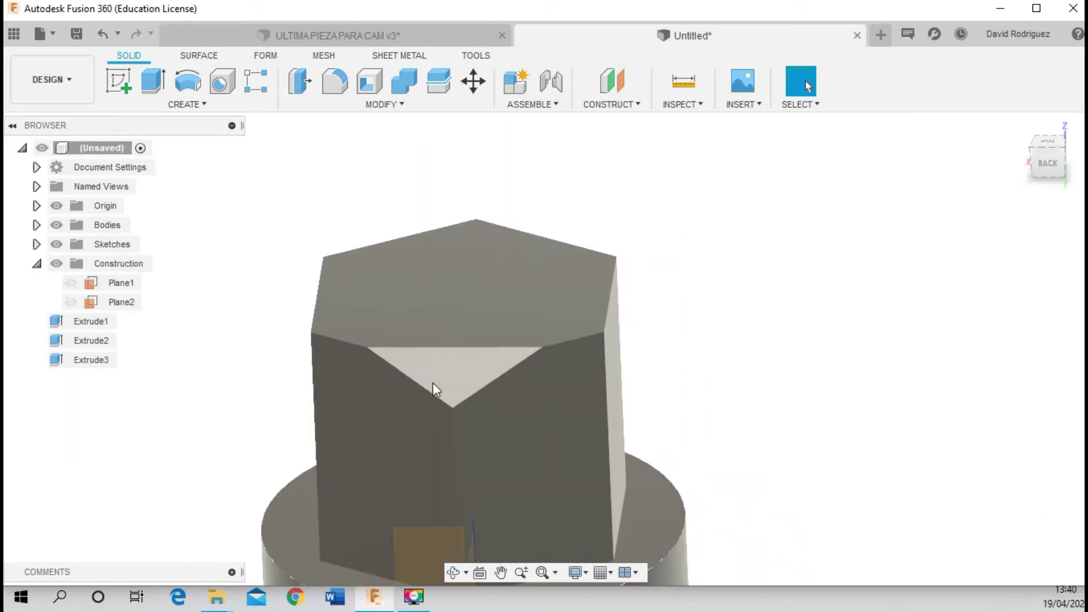
left_click(456, 573)
mouse_move(466, 456)
left_mouse_down()
mouse_move(453, 460)
mouse_move(464, 360)
left_mouse_up()
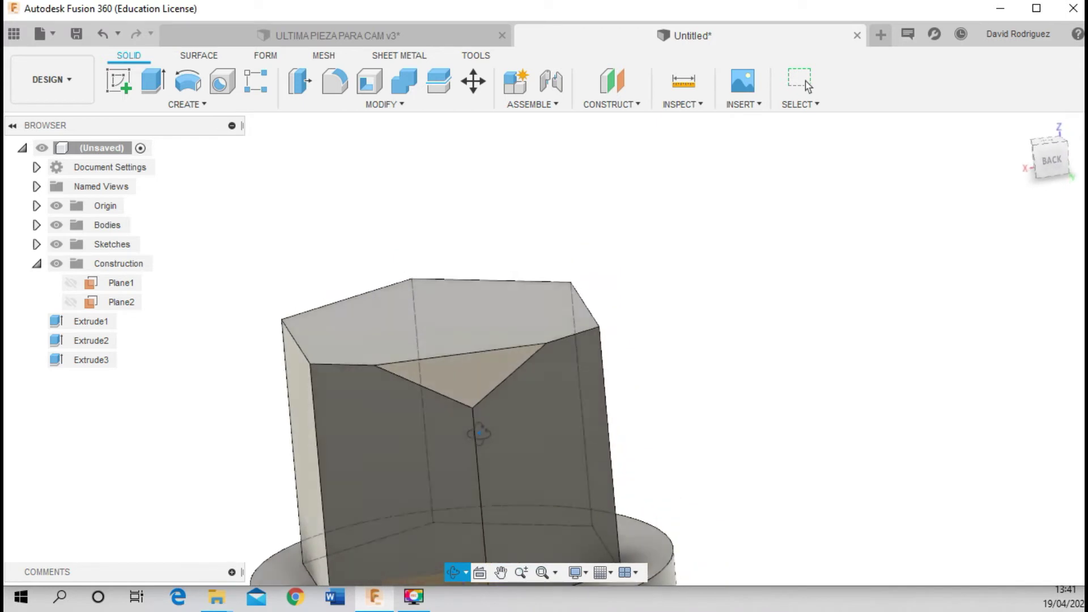
scroll(463, 360, "up", 2)
key("Escape")
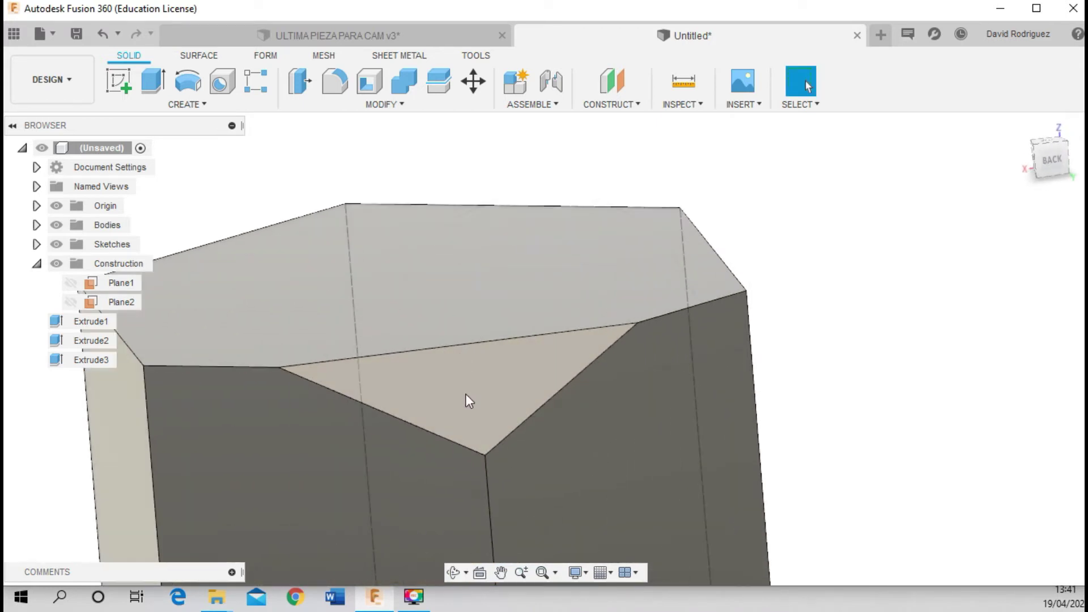
left_click(193, 105)
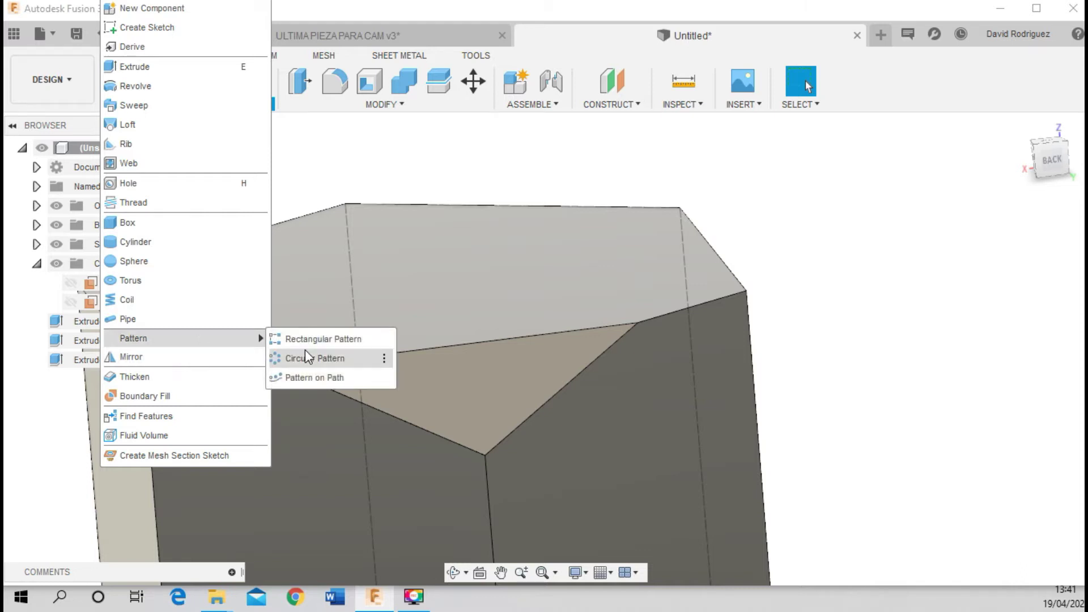
Circular-pattern the triangular facet 3 times around the central Z axis
mouse_move(134, 338)
left_click(306, 350)
left_click(451, 387)
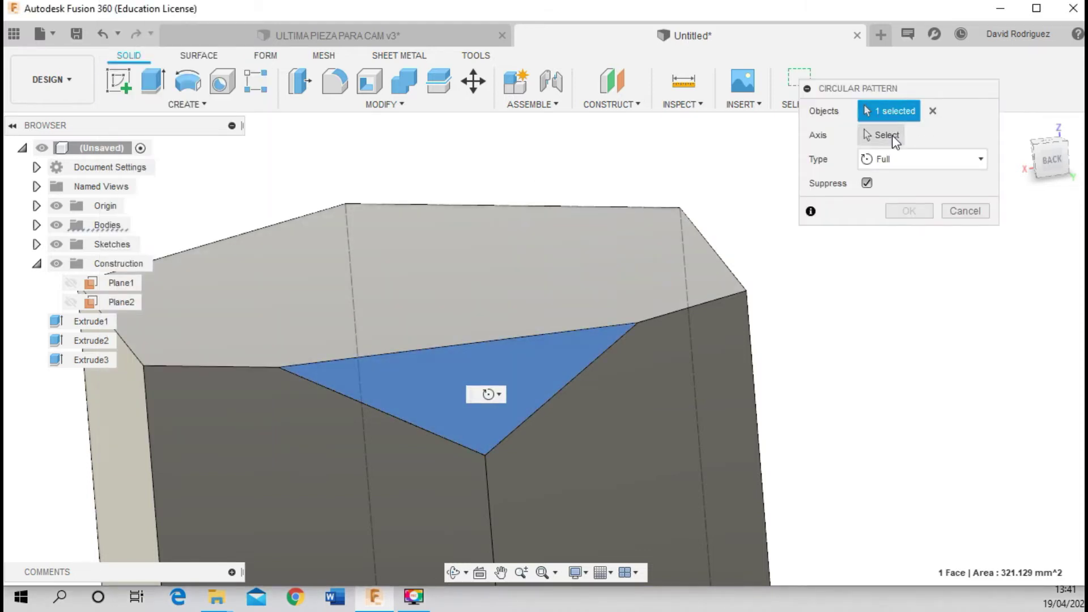
left_click(884, 139)
scroll(539, 257, "down", 5)
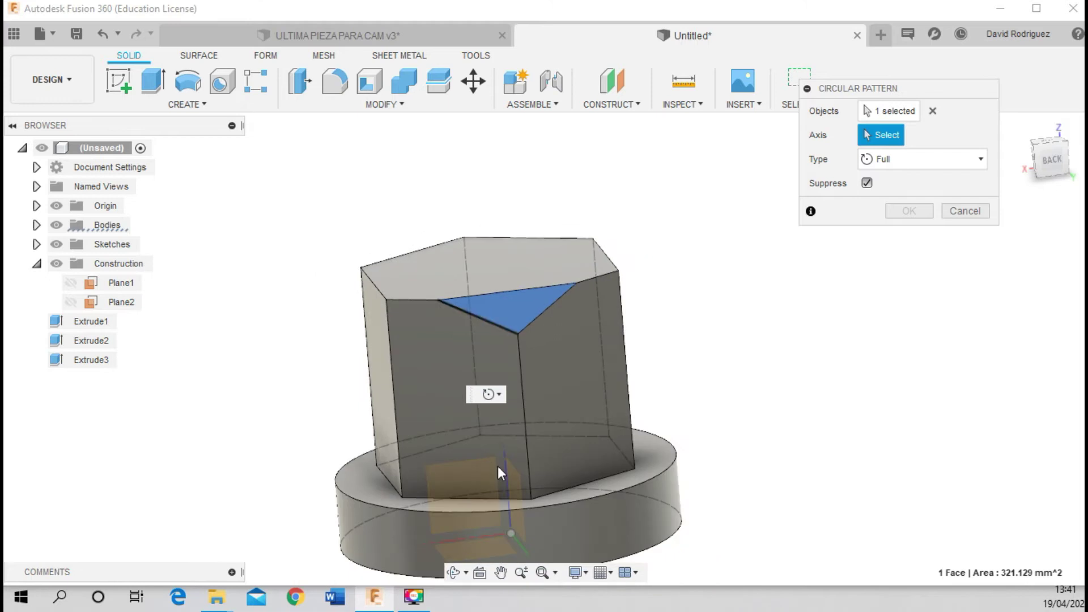
scroll(504, 465, "up", 2)
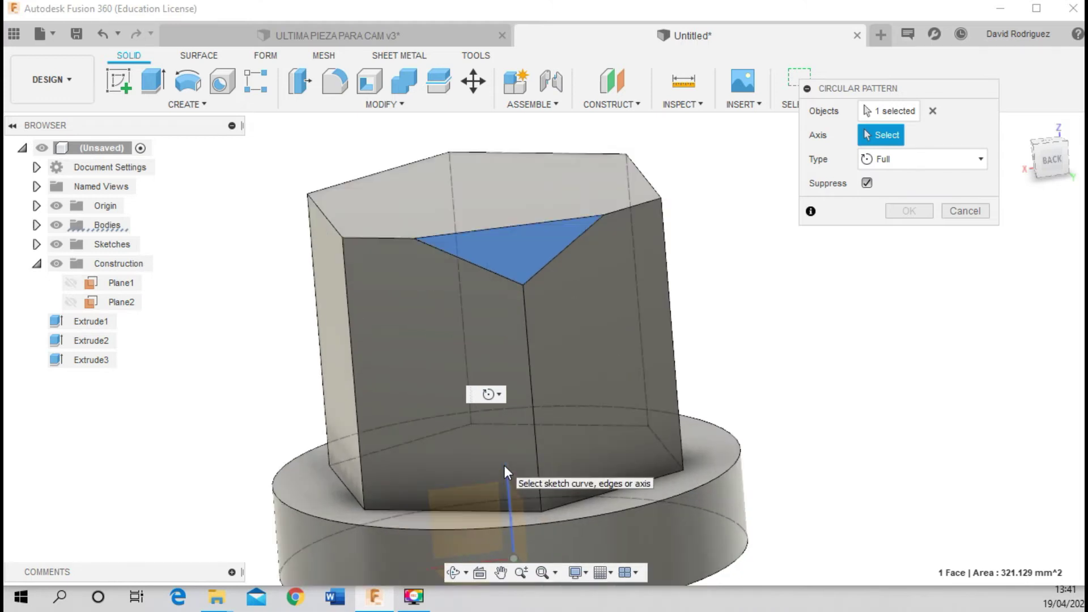
left_click(510, 494)
scroll(510, 494, "down", 1)
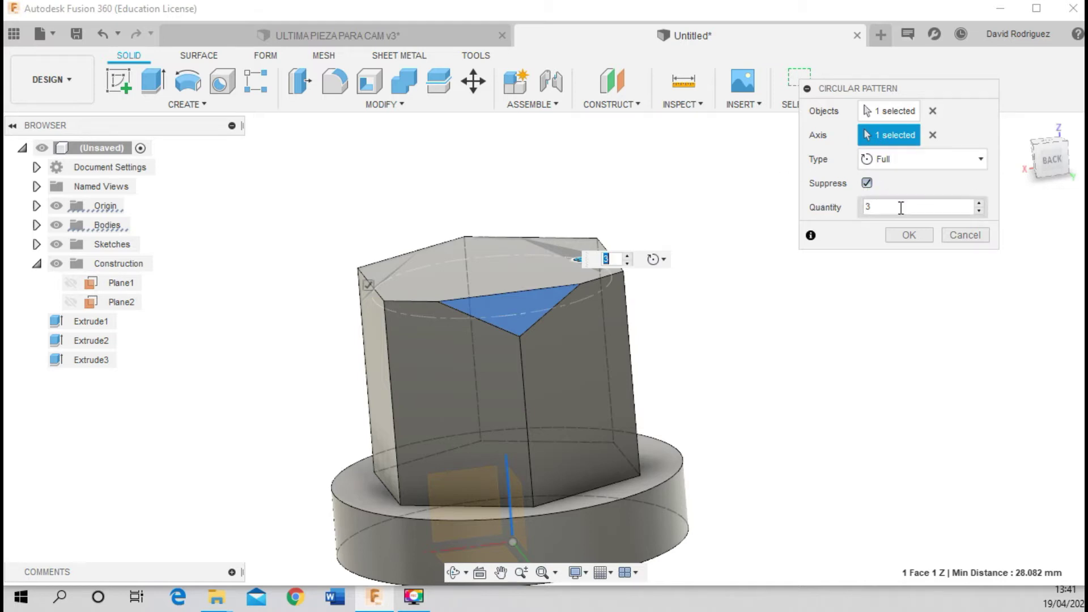
left_click(894, 242)
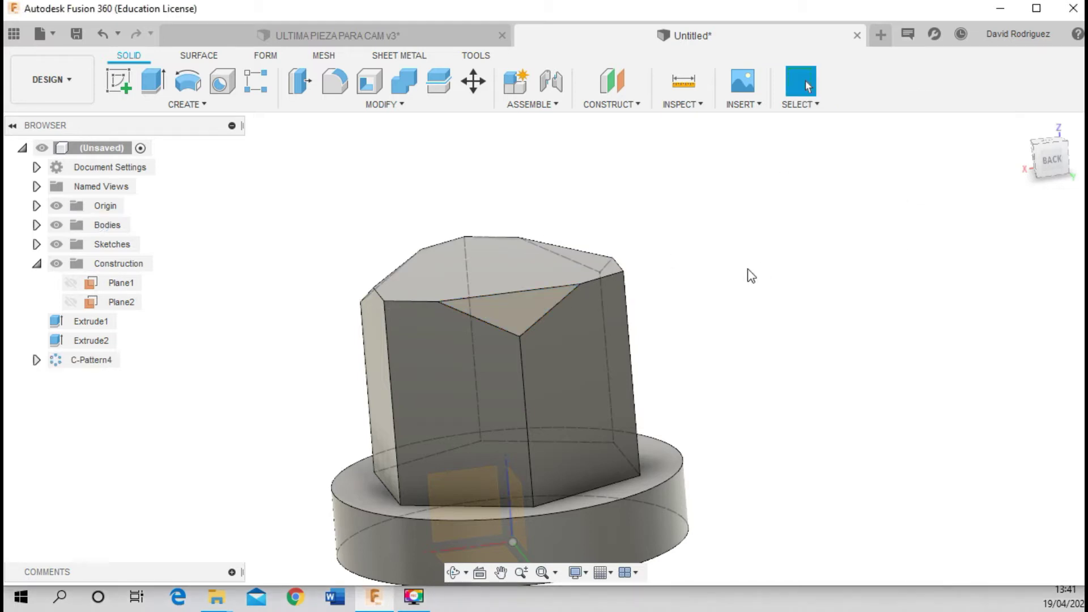
Orbit to view the three patterned facets from another side
left_click(454, 572)
mouse_move(504, 387)
left_mouse_down()
mouse_move(512, 417)
mouse_move(467, 514)
mouse_move(493, 406)
left_mouse_up()
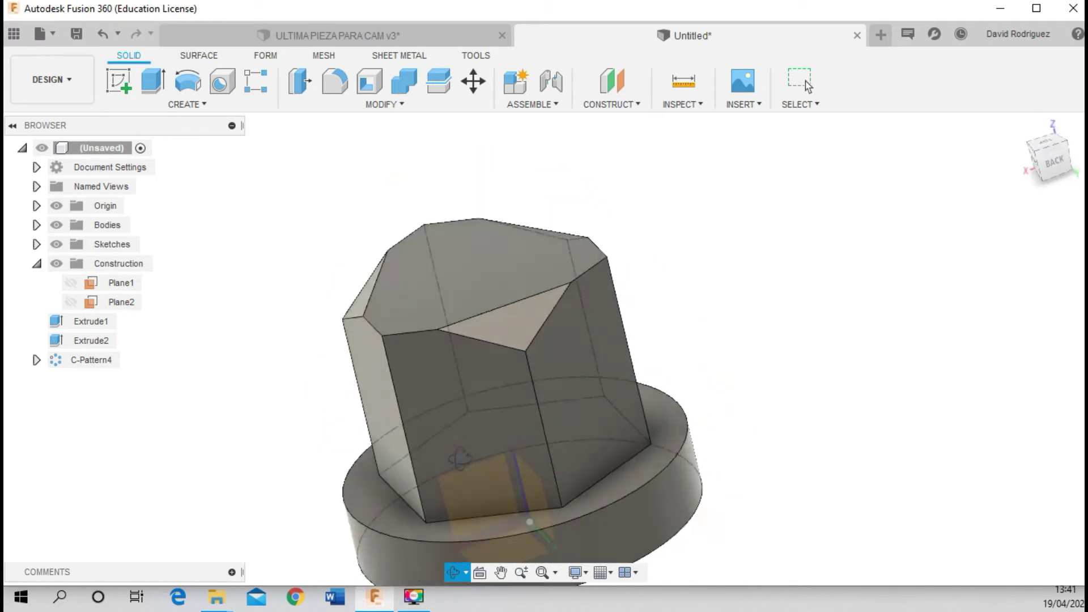
scroll(515, 323, "up", 2)
scroll(515, 326, "up", 3)
key("Escape")
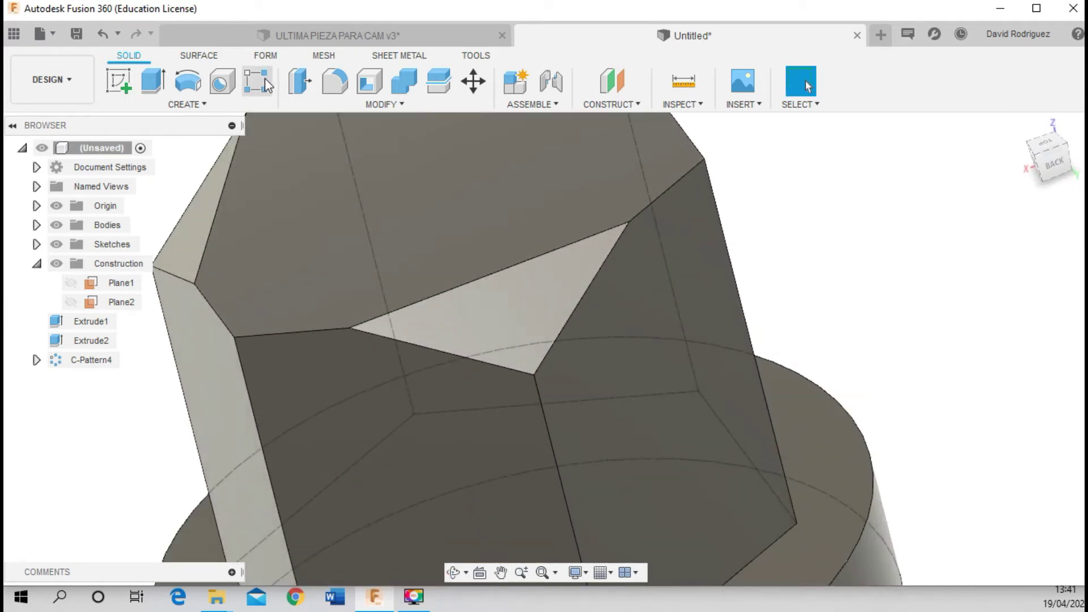
Sketch a triangle offset 2 mm inside the first triangular facet's outline
left_click(113, 82)
left_click(536, 327)
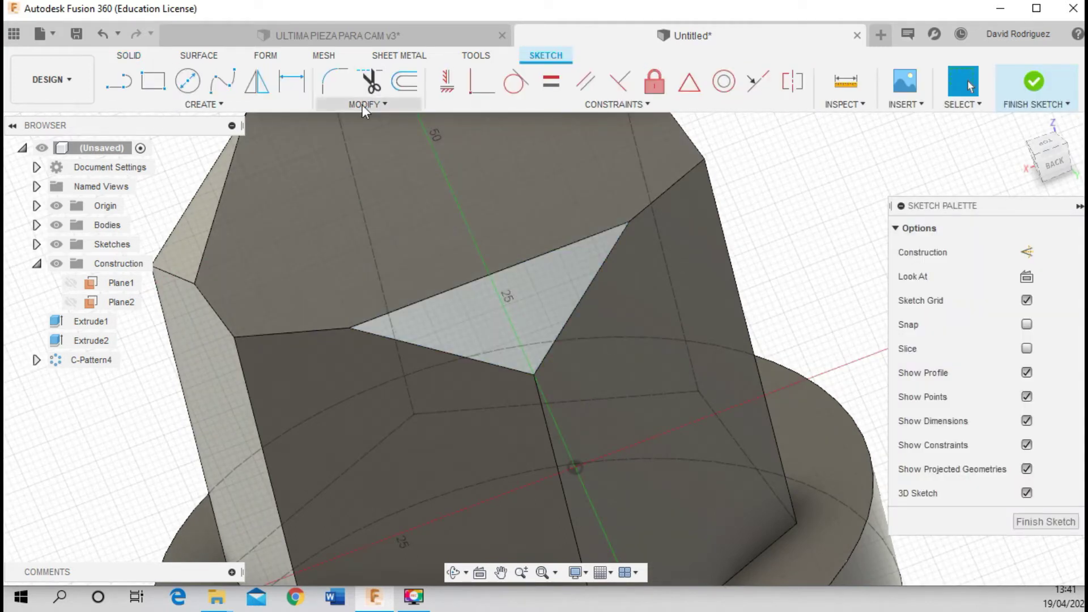
left_click(363, 105)
left_click(374, 219)
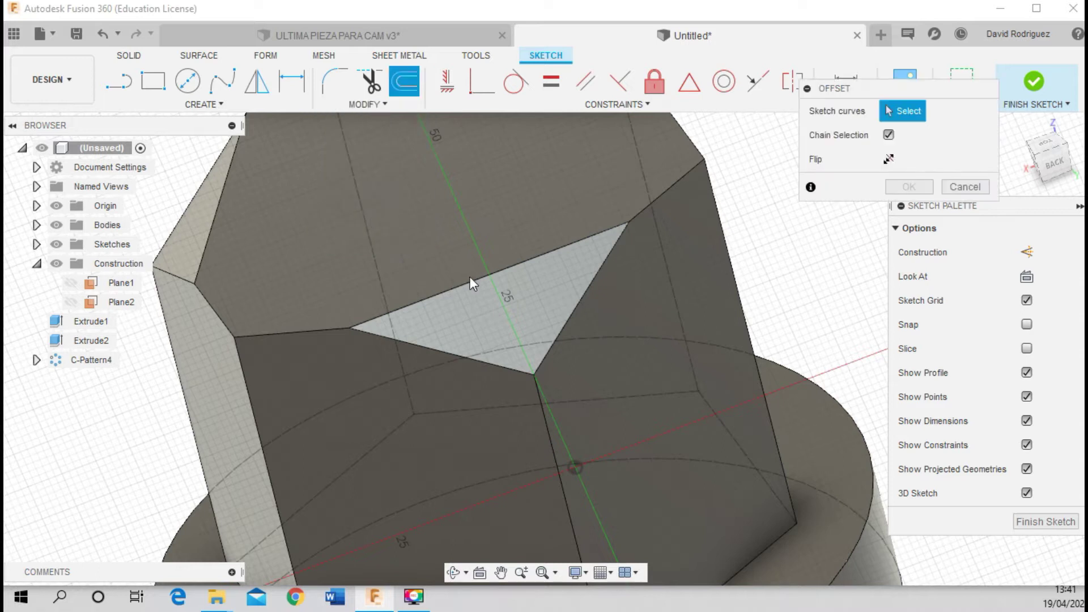
left_click(470, 287)
type("2")
key("Return")
type("-2")
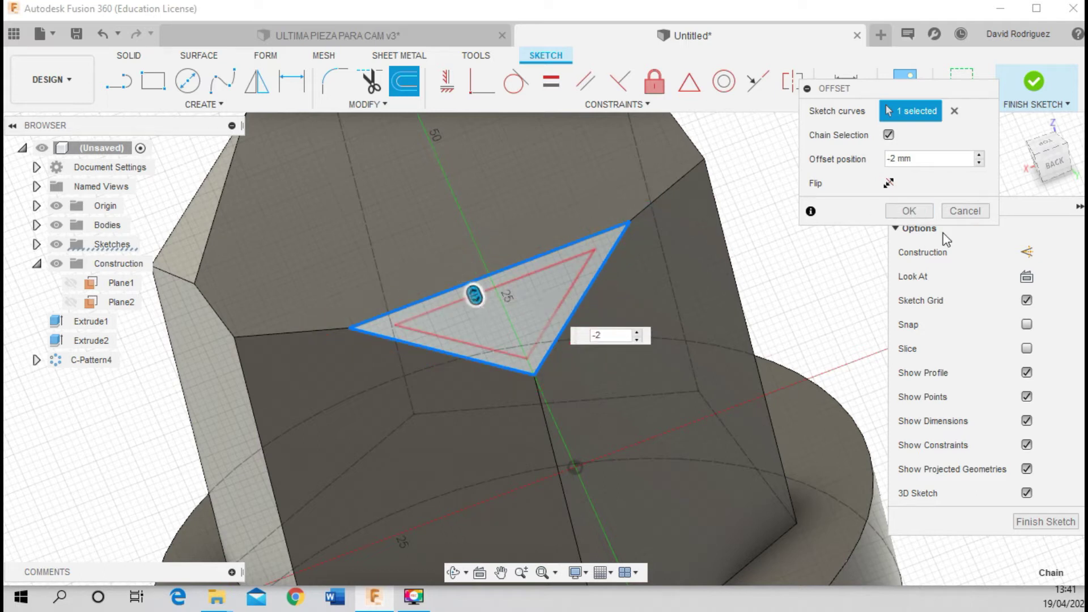
left_click(910, 211)
scroll(561, 355, "down", 3)
scroll(561, 355, "down", 3)
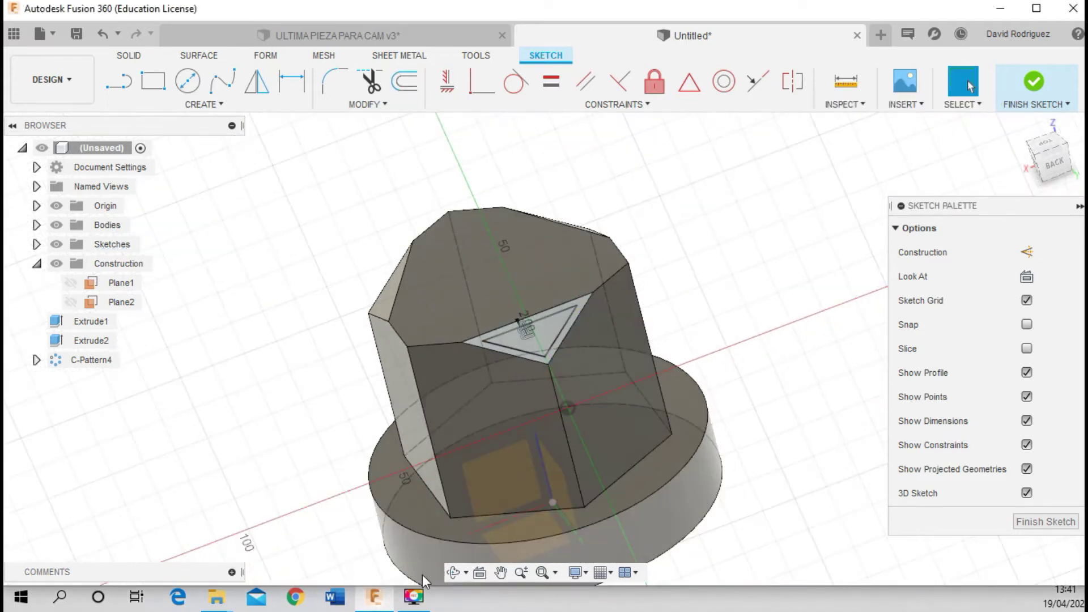
middle_click_drag(436, 365, 476, 349, "shift")
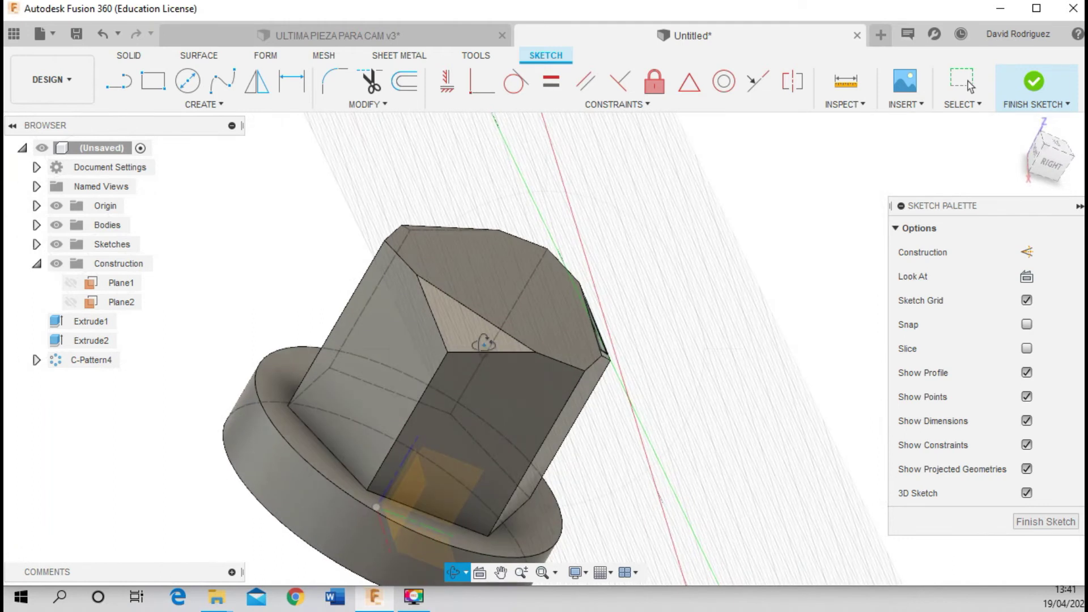
scroll(476, 349, "up", 3)
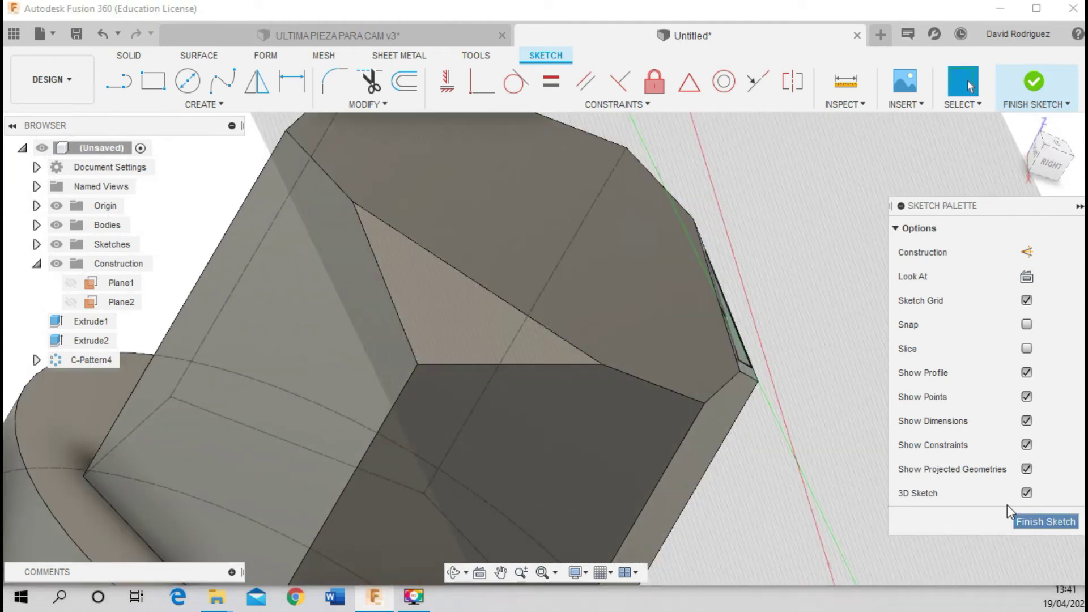
left_click(1037, 521)
Sketch a second inner triangle offset 2 mm inward on another triangular face
left_click(117, 81)
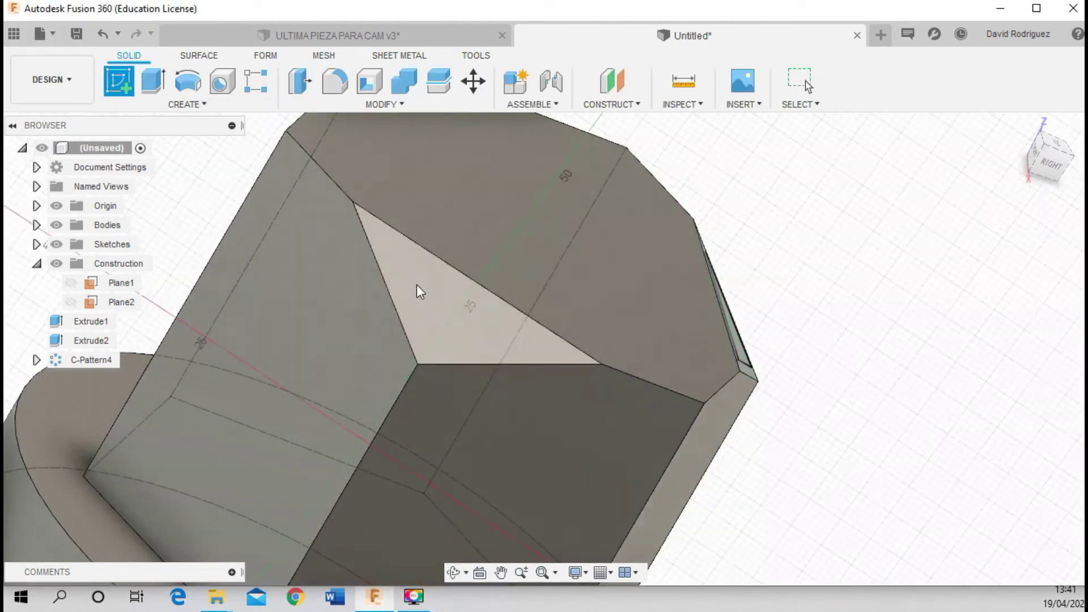
left_click(419, 291)
left_click(366, 107)
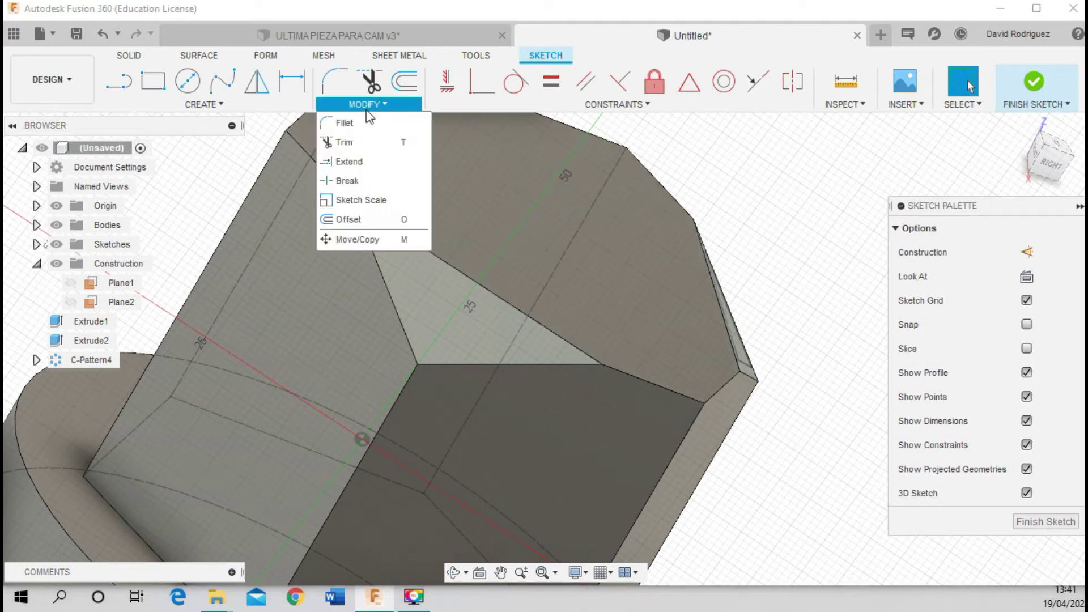
left_click(366, 218)
left_click(457, 268)
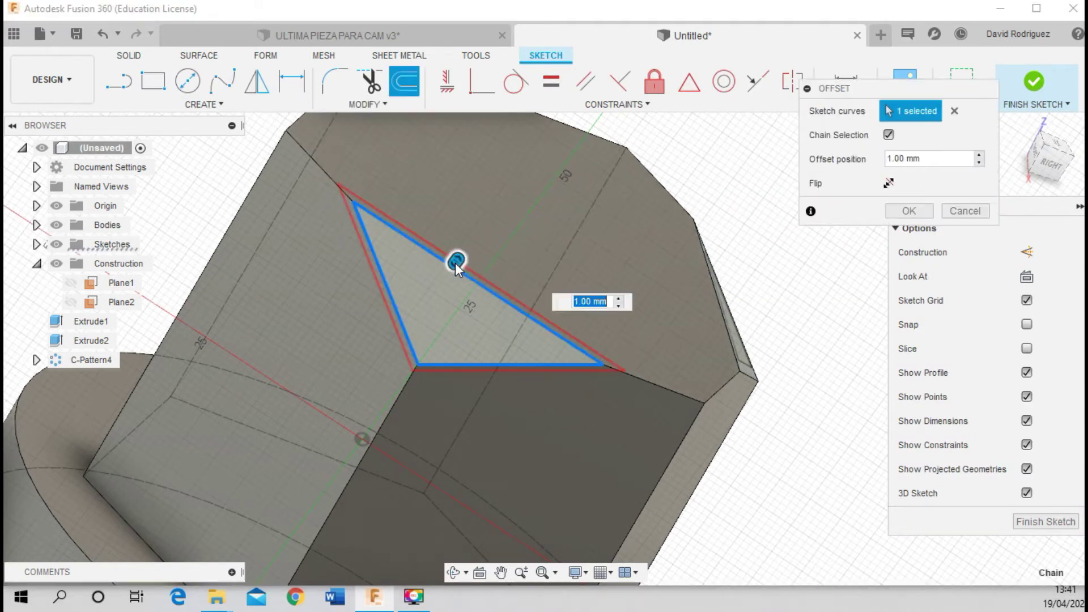
type("-2")
key("Return")
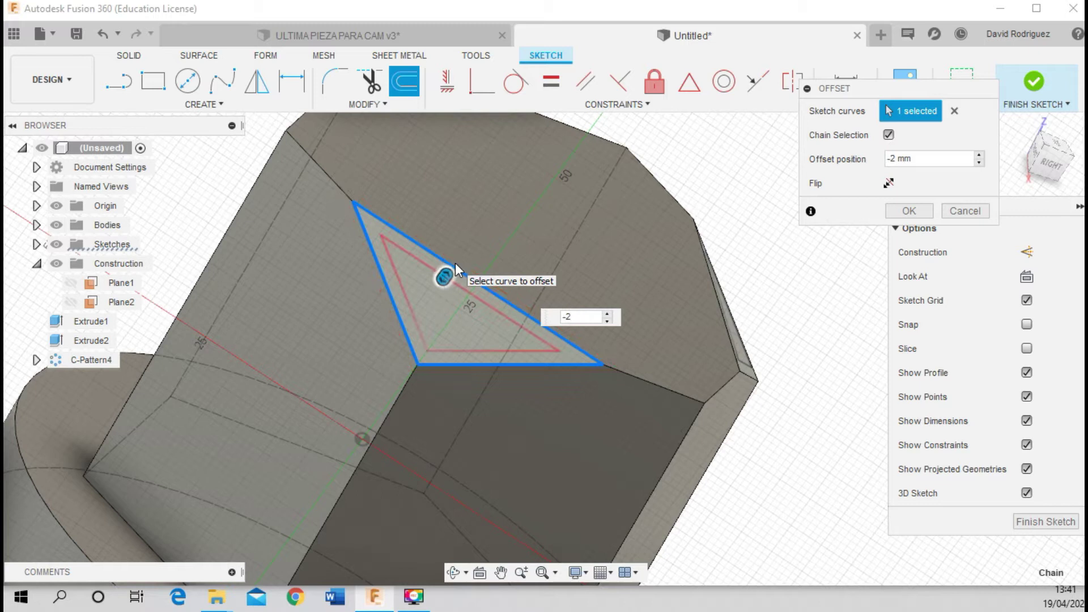
left_click(909, 209)
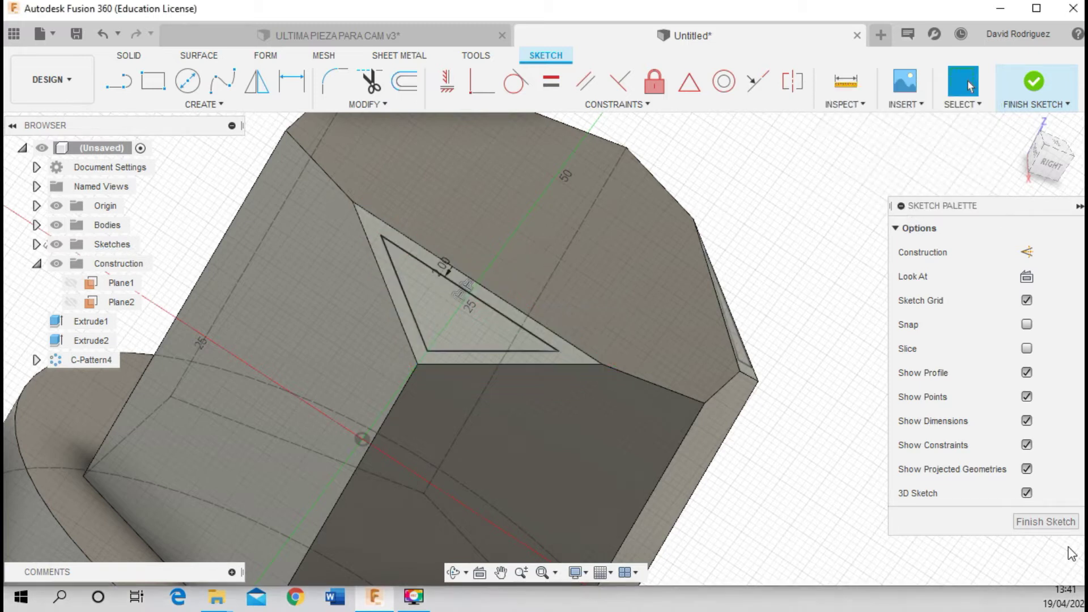
left_click(1066, 529)
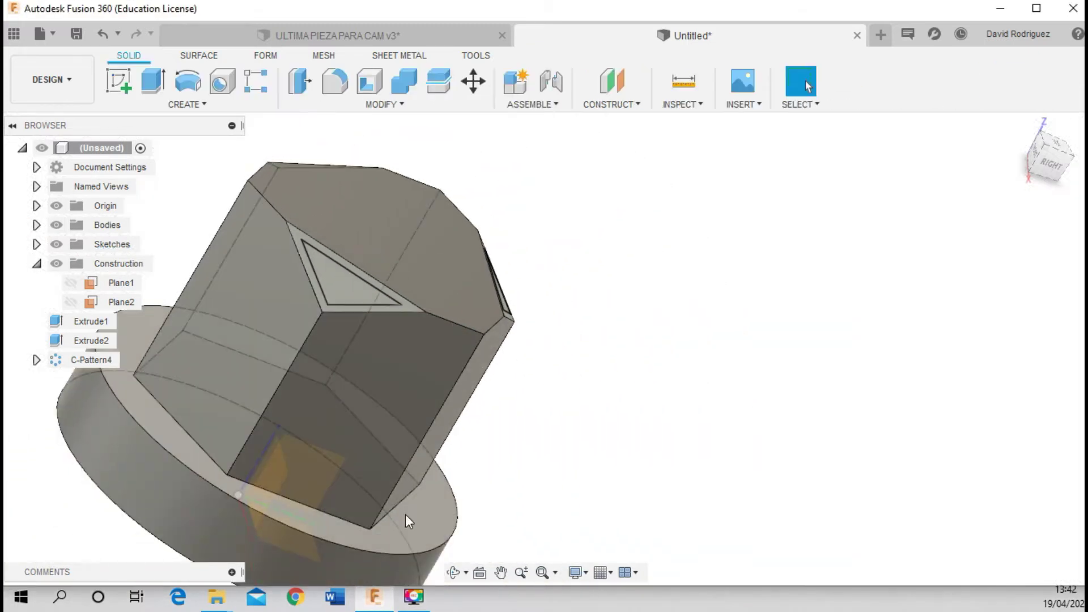
Rotate to a further triangular face and sketch a -2 mm offset triangle on it
left_click(453, 573)
mouse_move(340, 431)
left_mouse_down()
mouse_move(276, 283)
mouse_move(213, 209)
mouse_move(134, 204)
mouse_move(365, 216)
mouse_move(624, 277)
mouse_move(693, 243)
left_mouse_up()
scroll(692, 243, "up", 5)
scroll(693, 243, "up", 3)
key("Escape")
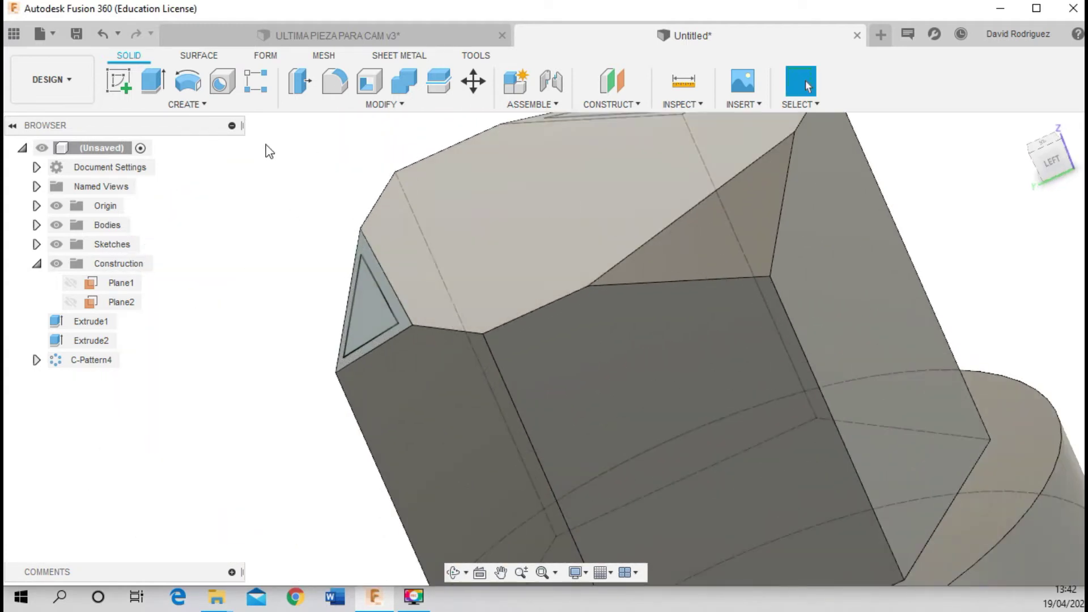
left_click(119, 81)
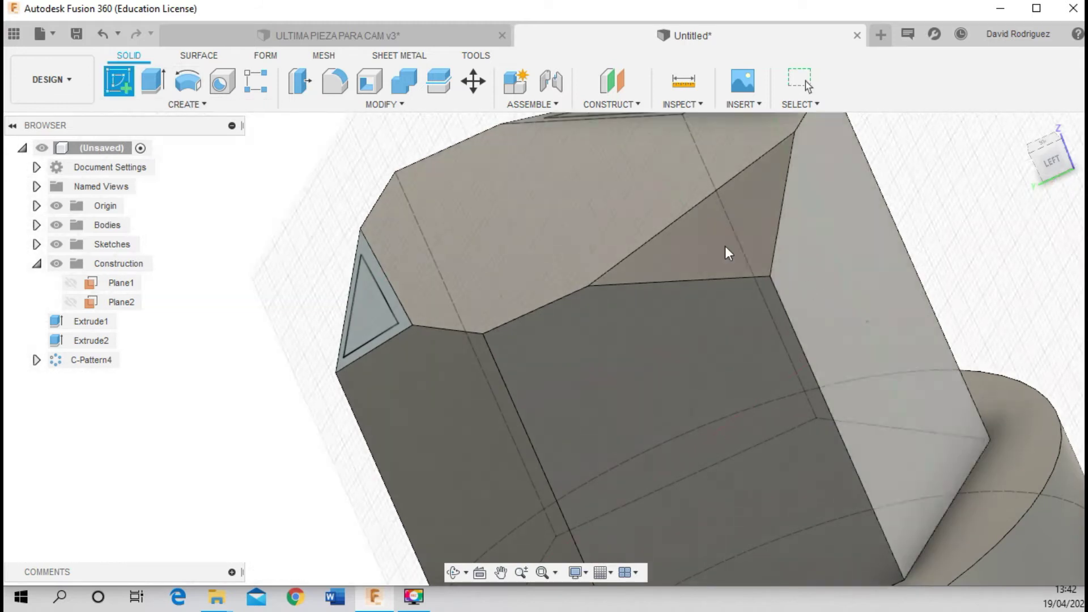
left_click(725, 246)
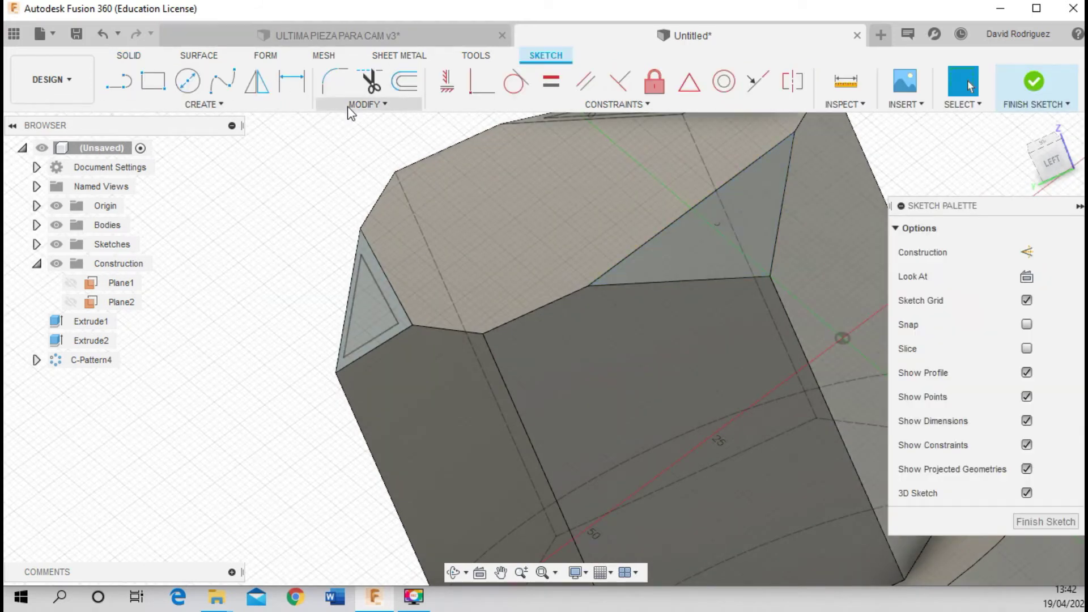
left_click(350, 104)
left_click(365, 220)
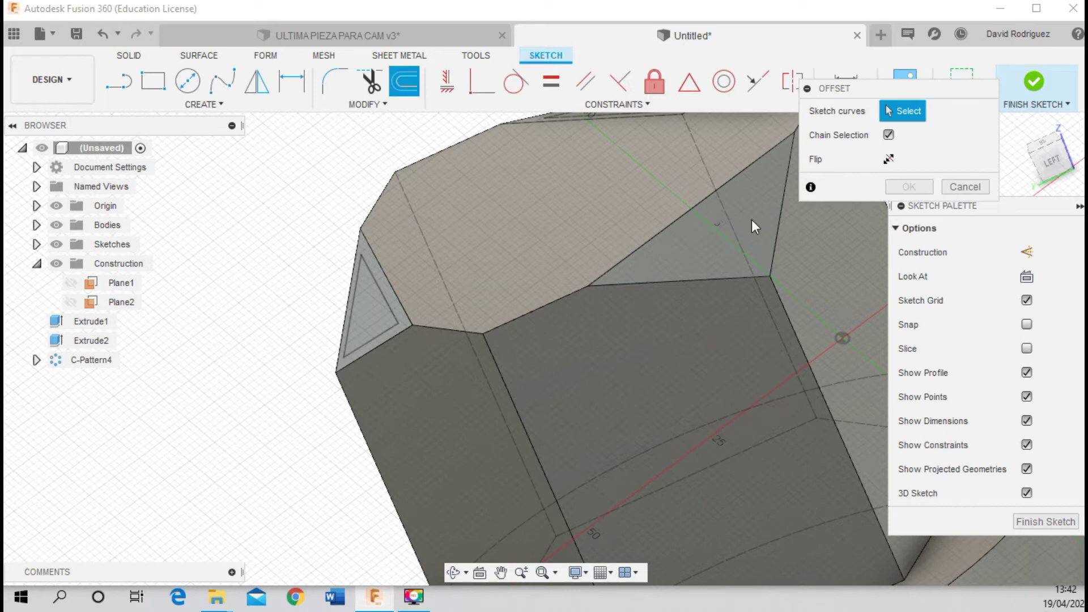
left_click(674, 218)
type("-2")
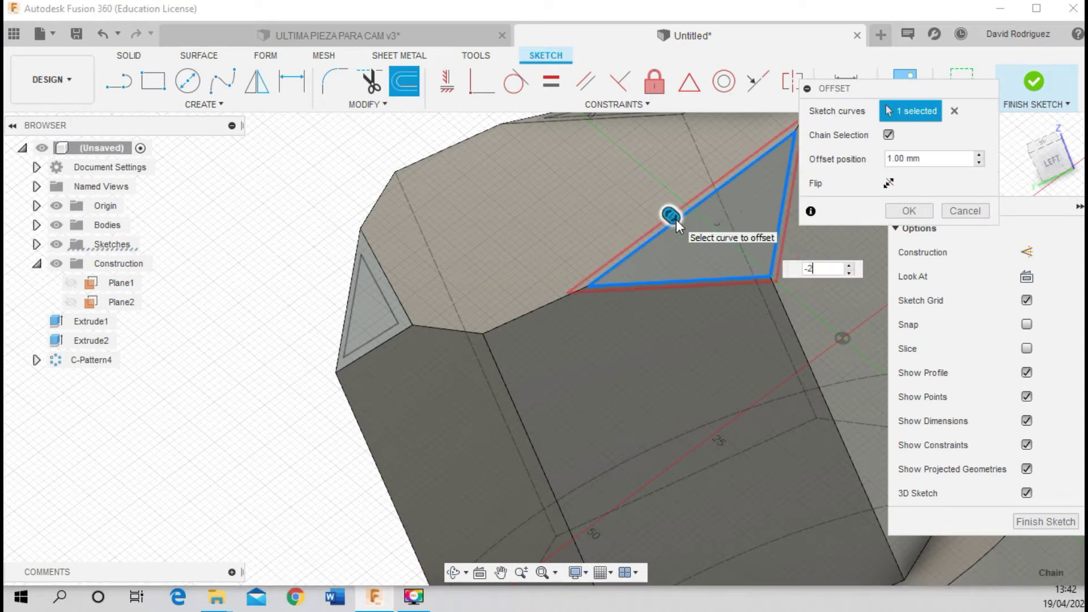
left_click(910, 210)
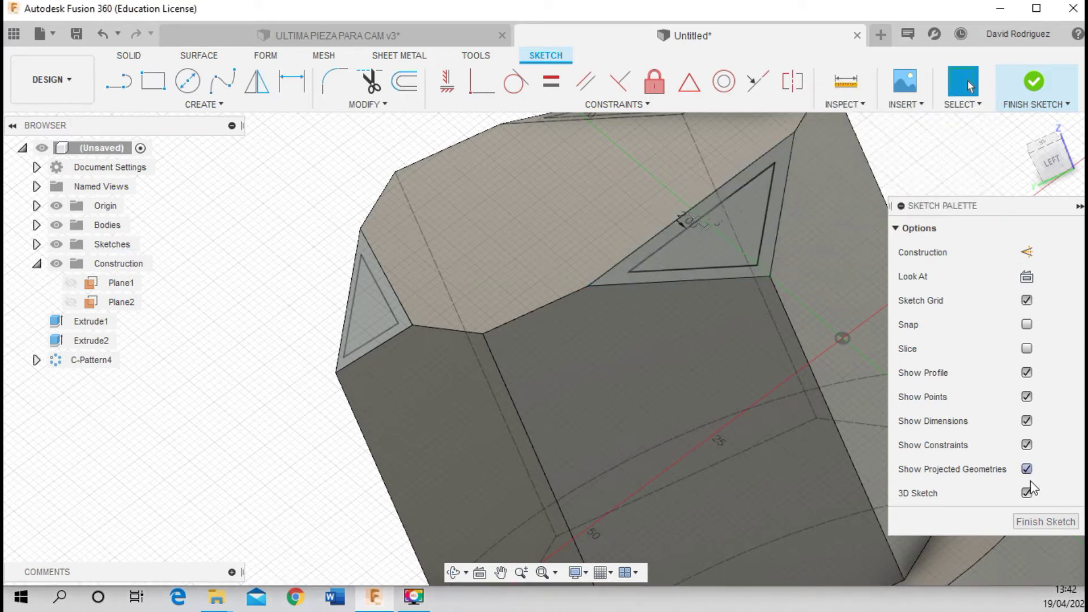
left_click(1035, 522)
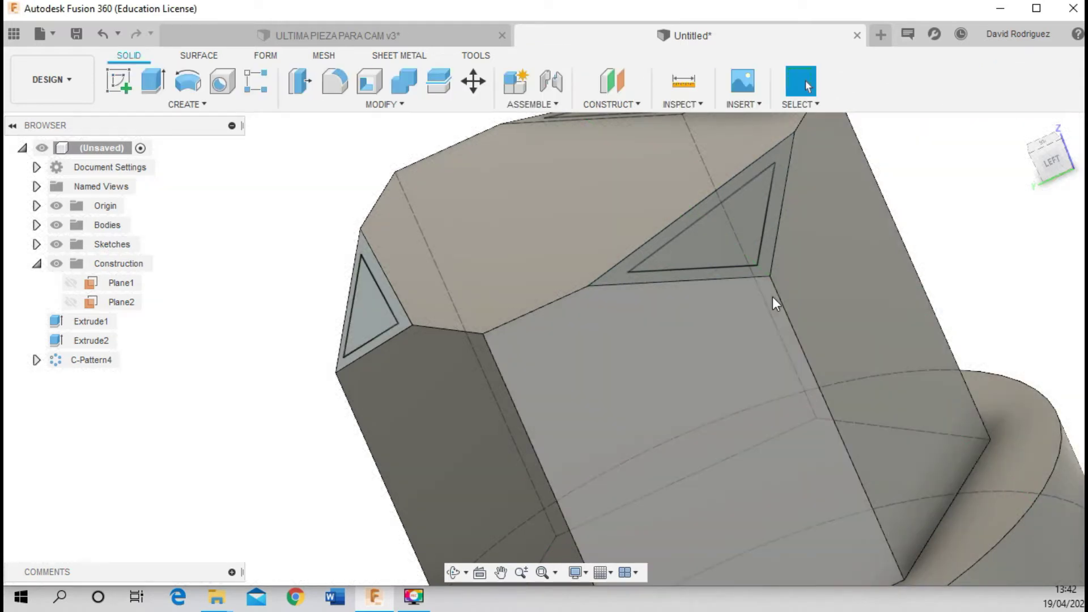
scroll(773, 297, "down", 5)
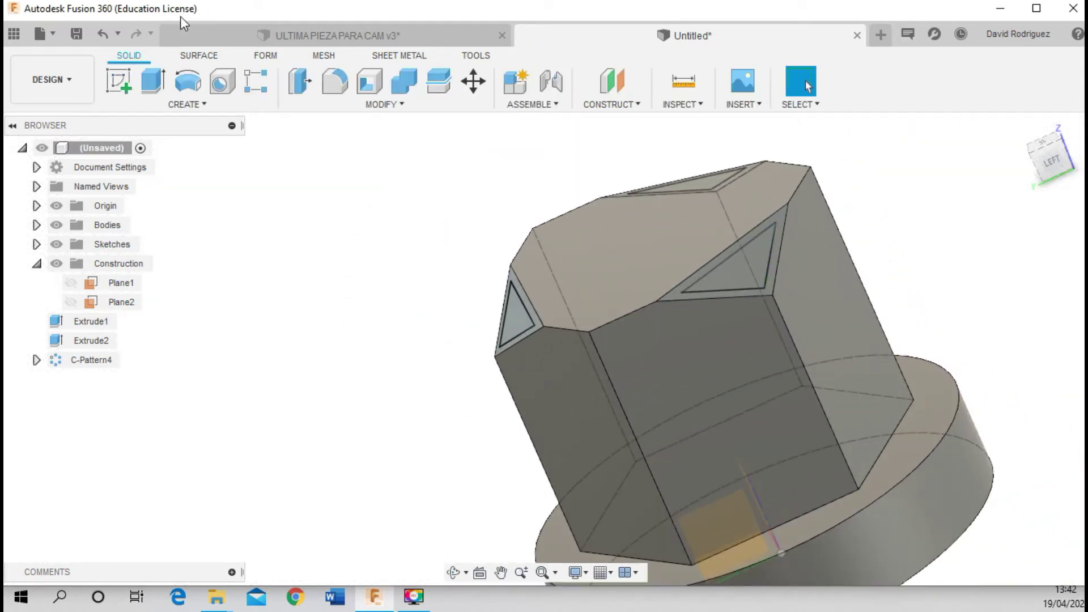
On the ULTIMA PIEZA PARA CAM v3 reference, measure the pocket depth edge (3.00 mm)
left_click(266, 34)
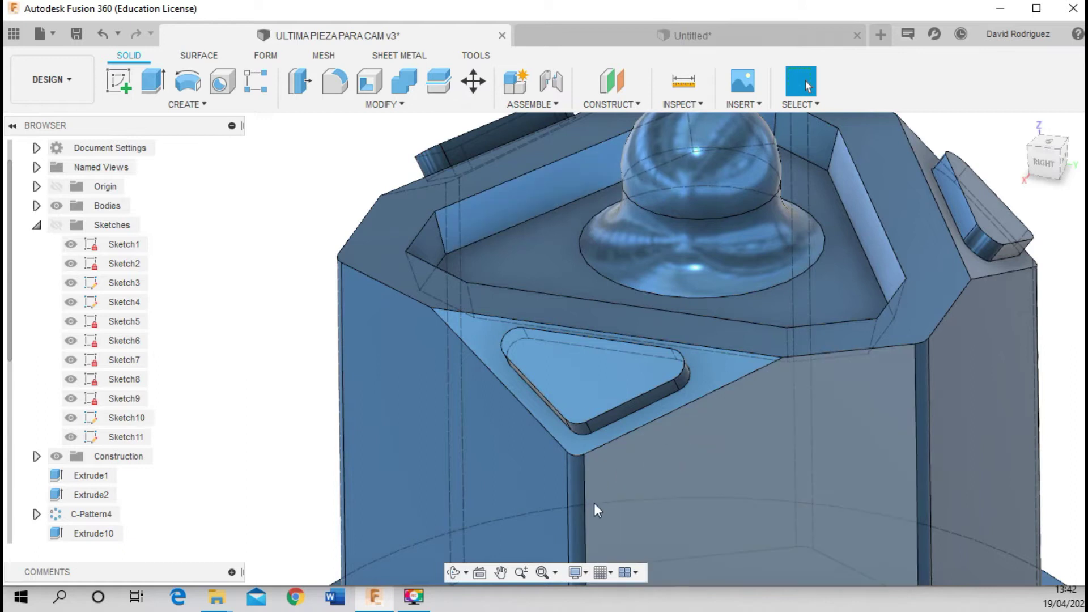
left_click(500, 573)
left_click_drag(500, 506, 508, 434)
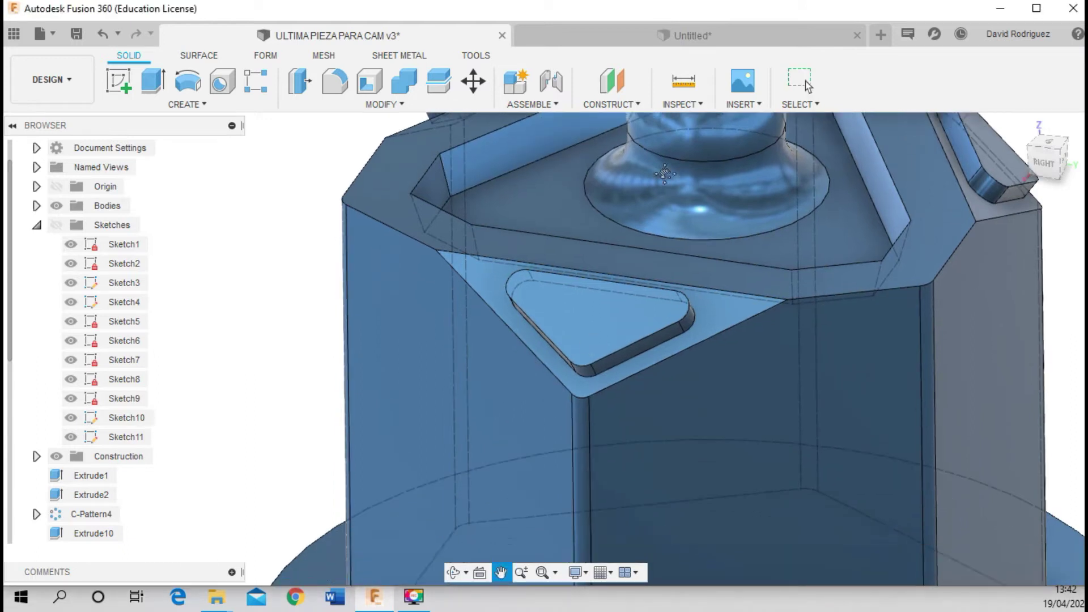
scroll(623, 261, "up", 5)
left_click(684, 84)
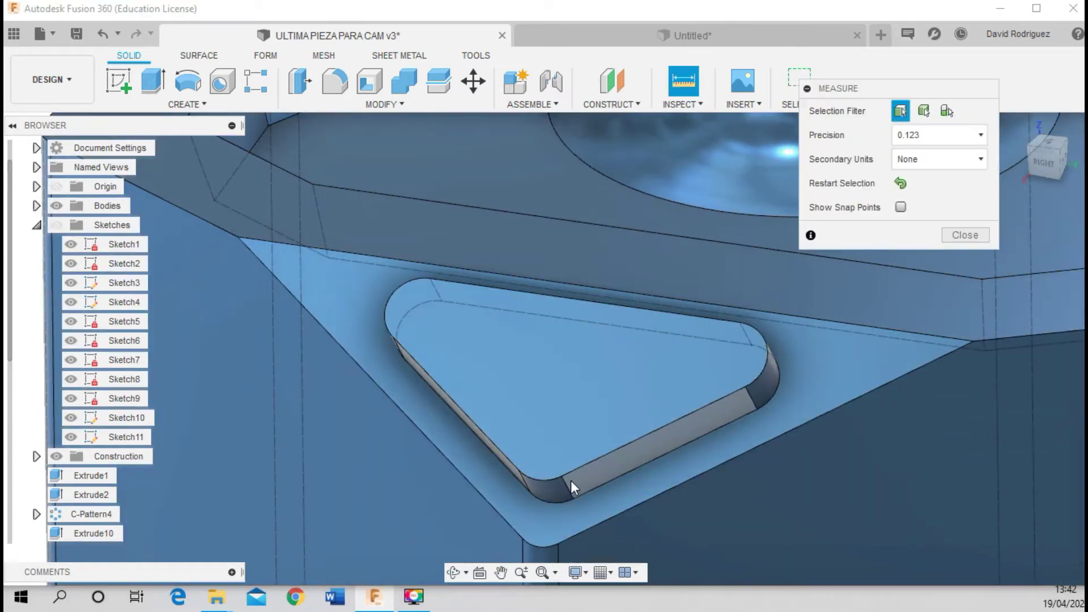
left_click(567, 485)
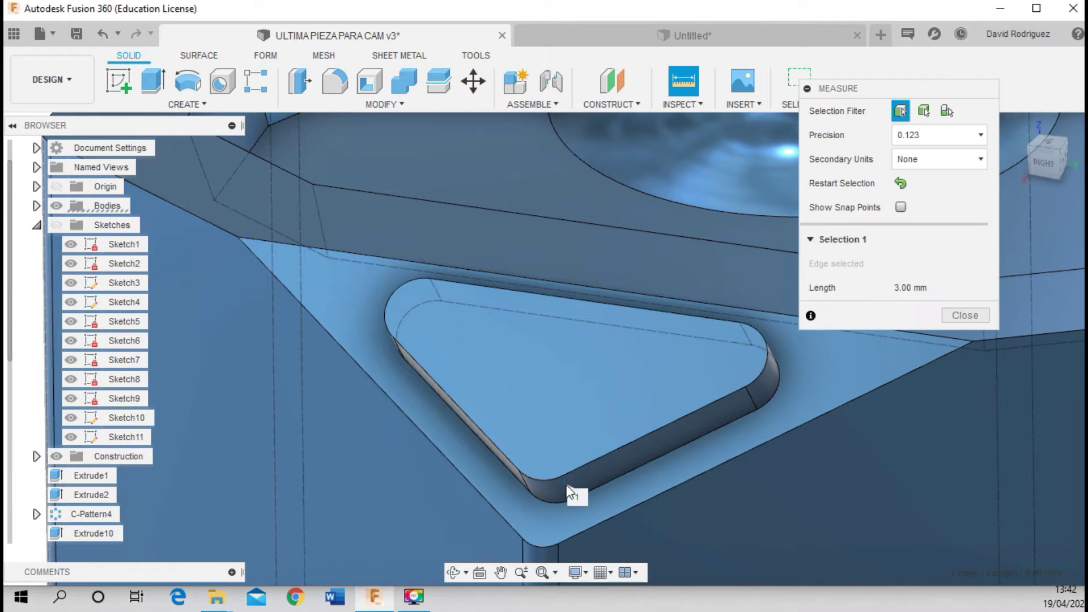
left_click(956, 318)
Measure an edge of the reference's top tab as 2.50 mm
scroll(669, 298, "down", 5)
scroll(669, 298, "down", 5)
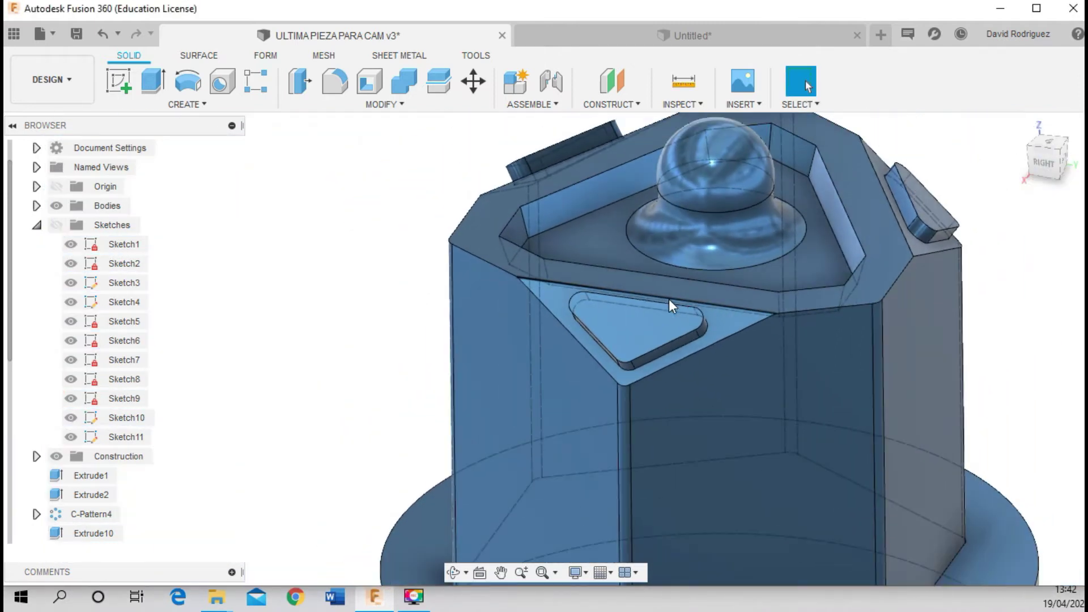
scroll(975, 220, "up", 5)
scroll(884, 175, "up", 3)
key("i")
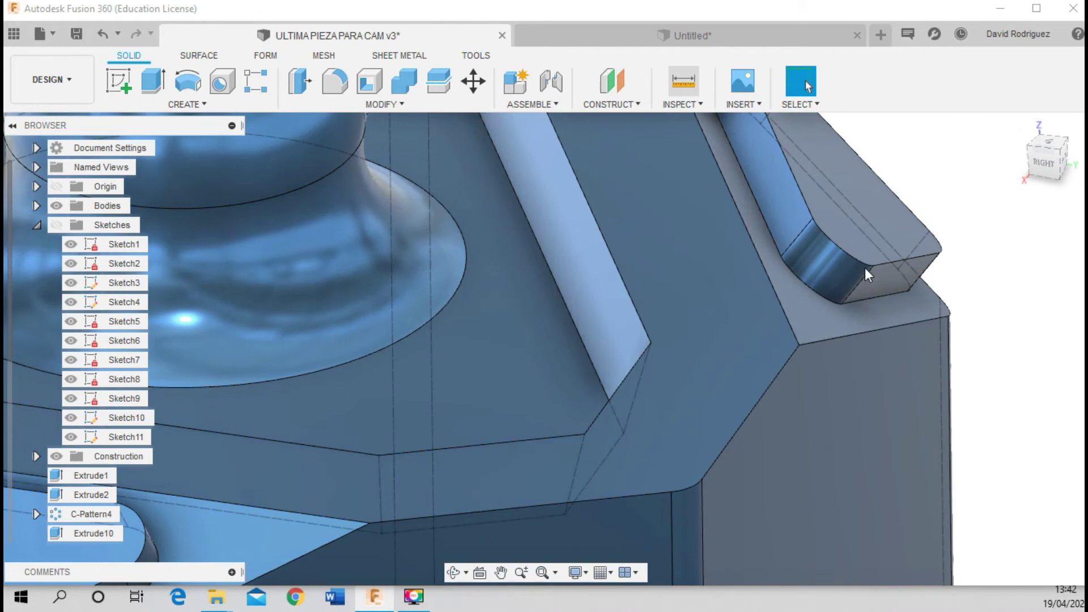
left_click(857, 282)
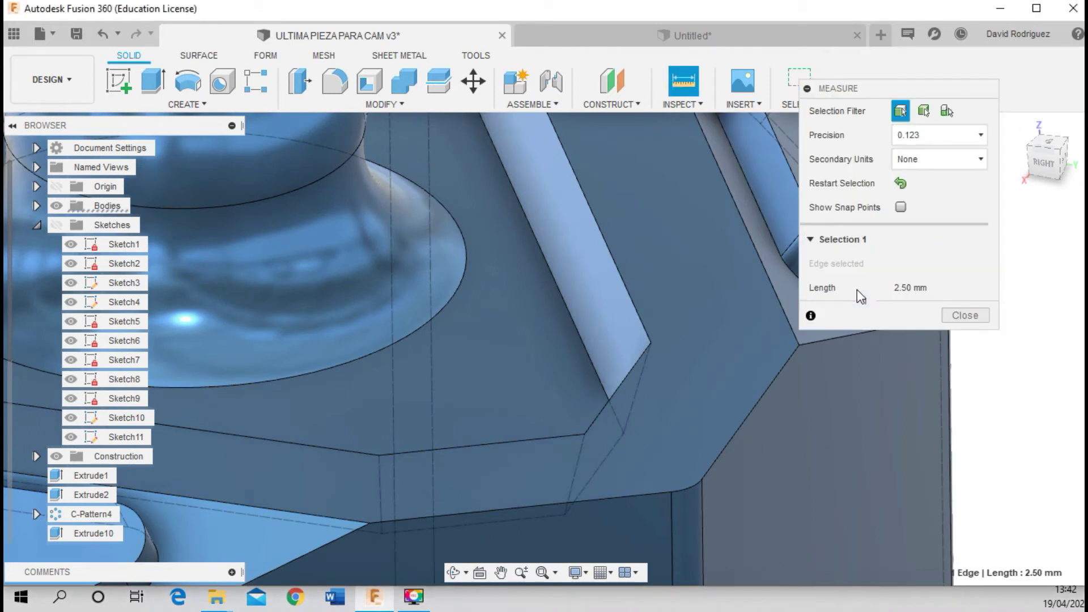
left_click(967, 317)
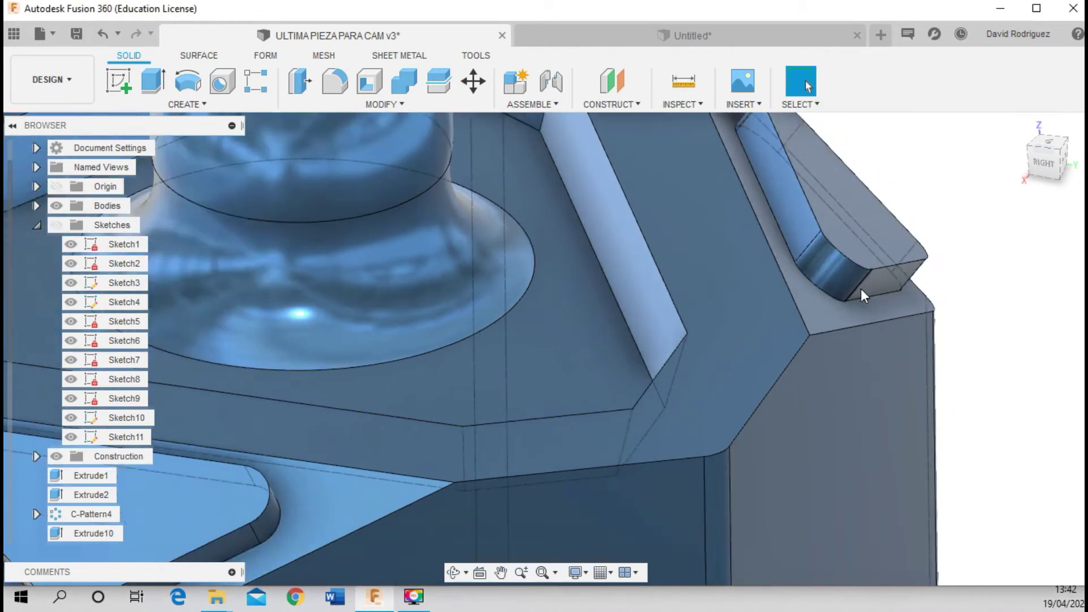
Looking down on the top, measure the other pocket's depth edge (3.00 mm)
scroll(862, 288, "down", 5)
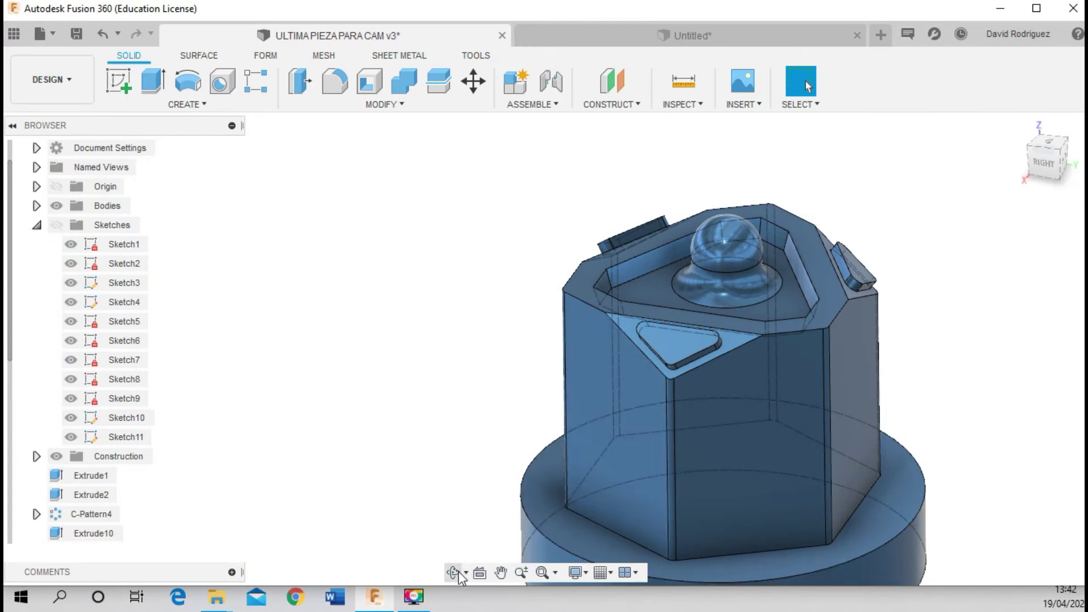
left_click_drag(512, 326, 544, 238)
scroll(555, 142, "up", 10)
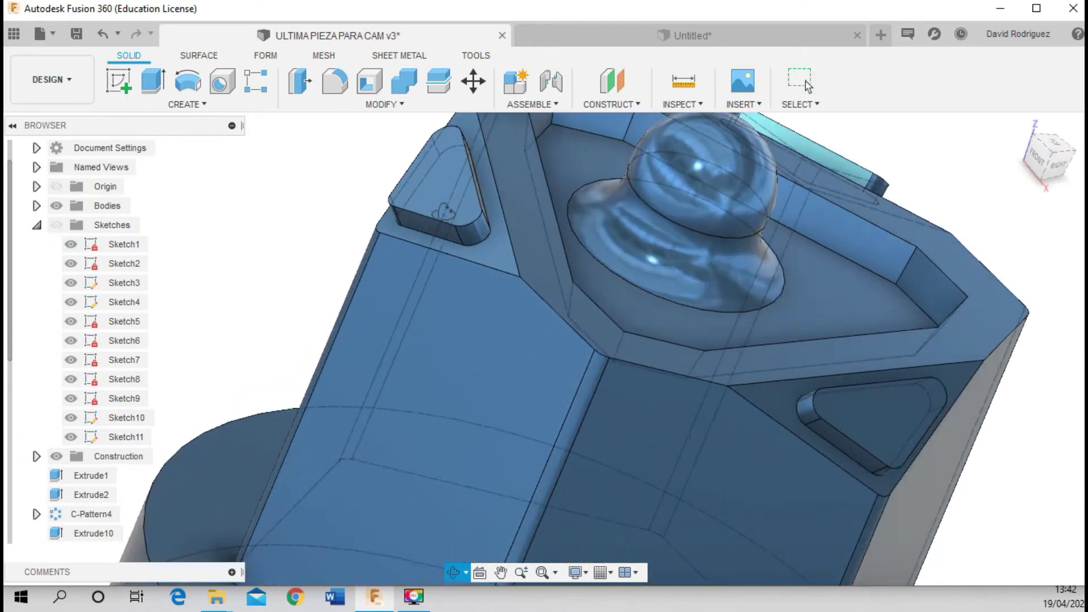
key("i")
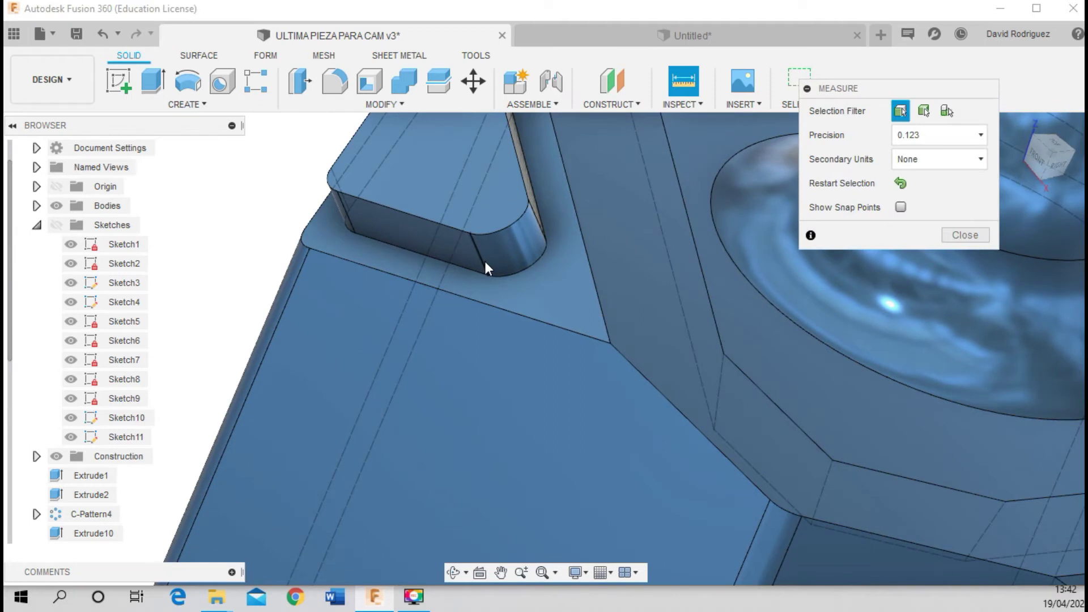
left_click(484, 261)
left_click(980, 315)
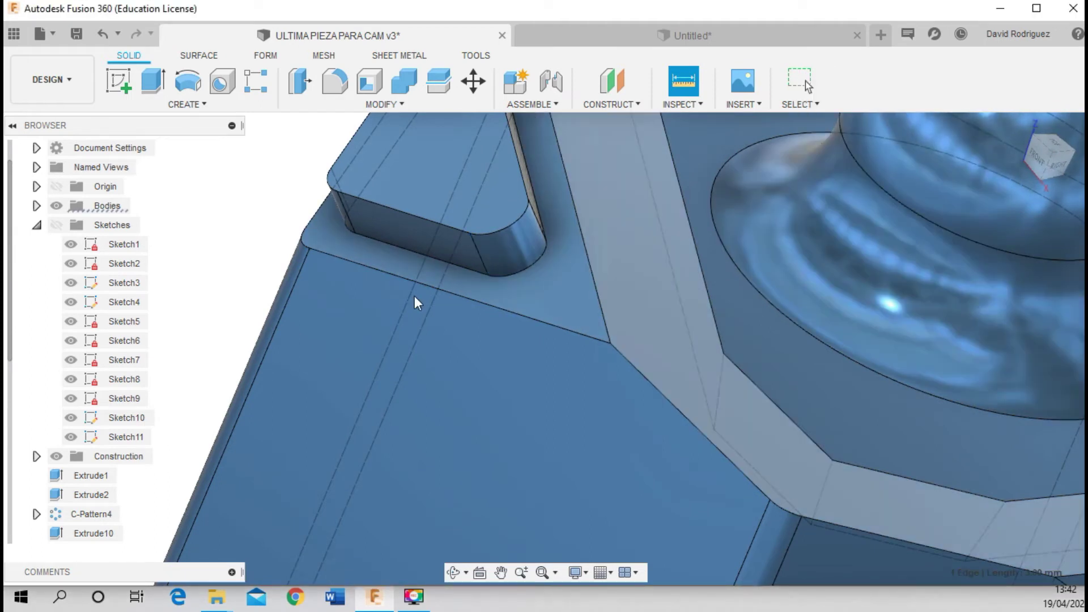
scroll(415, 295, "down", 8)
scroll(416, 292, "down", 8)
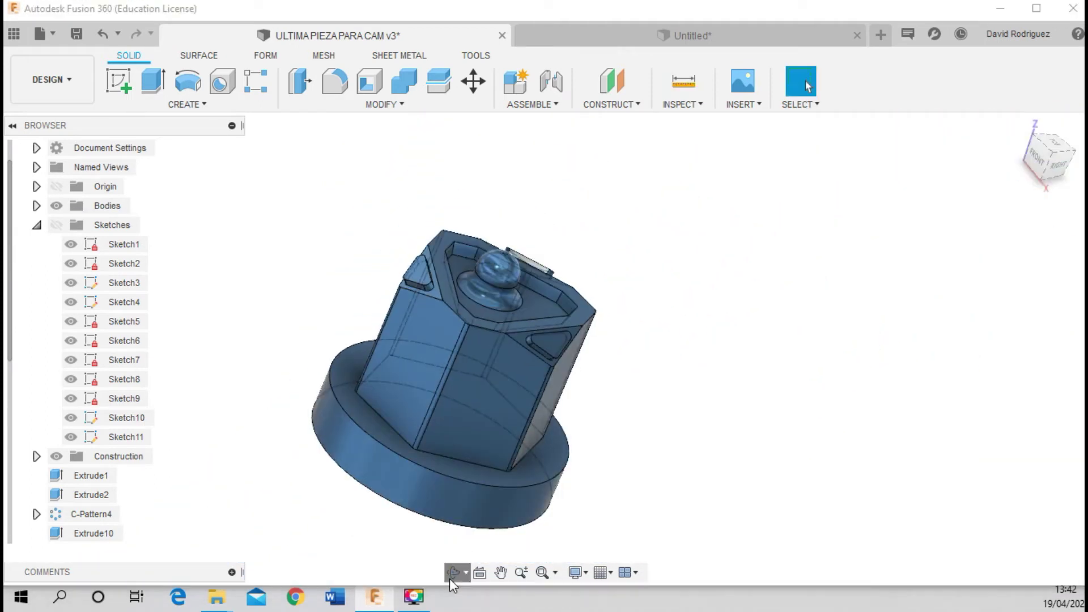
Measure the reference part's curved fillet radius as 2.00 mm
left_click(454, 573)
left_click_drag(408, 340, 408, 374)
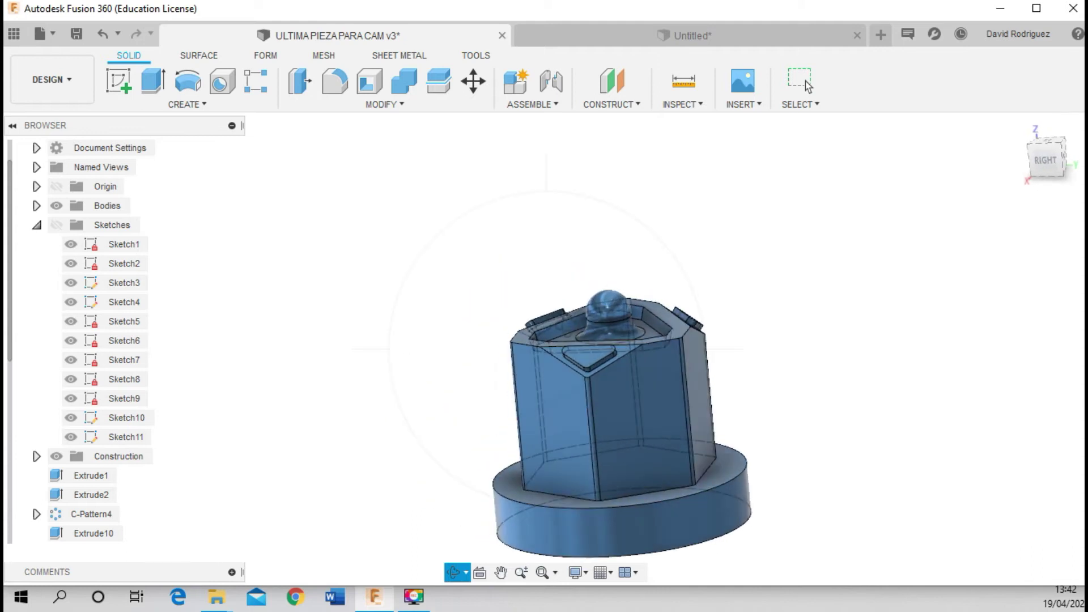
left_click_drag(765, 346, 785, 342)
scroll(785, 342, "up", 5)
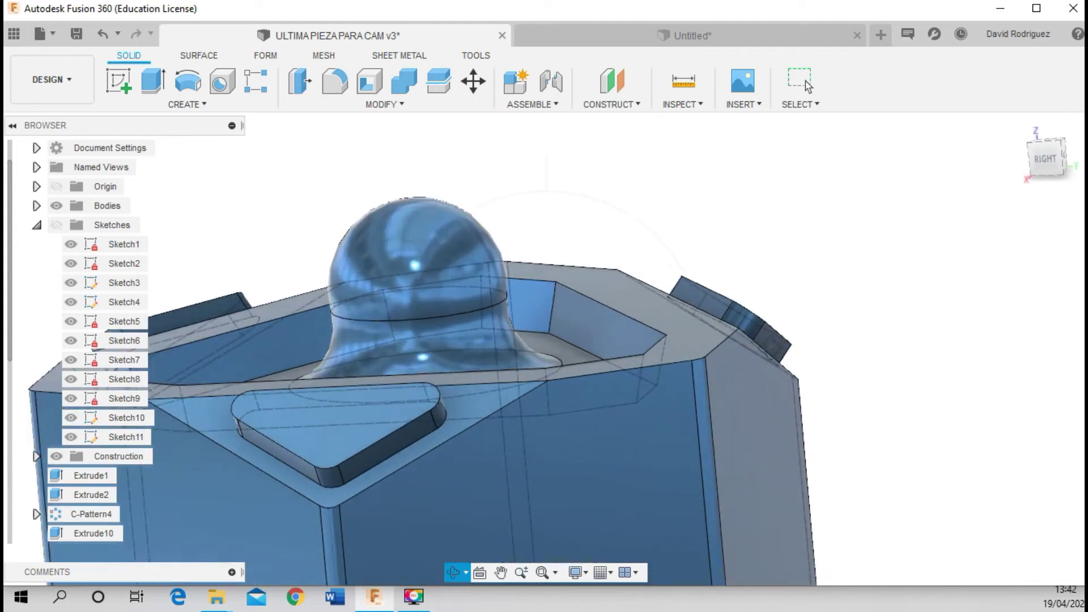
scroll(752, 372, "up", 5)
left_click(684, 82)
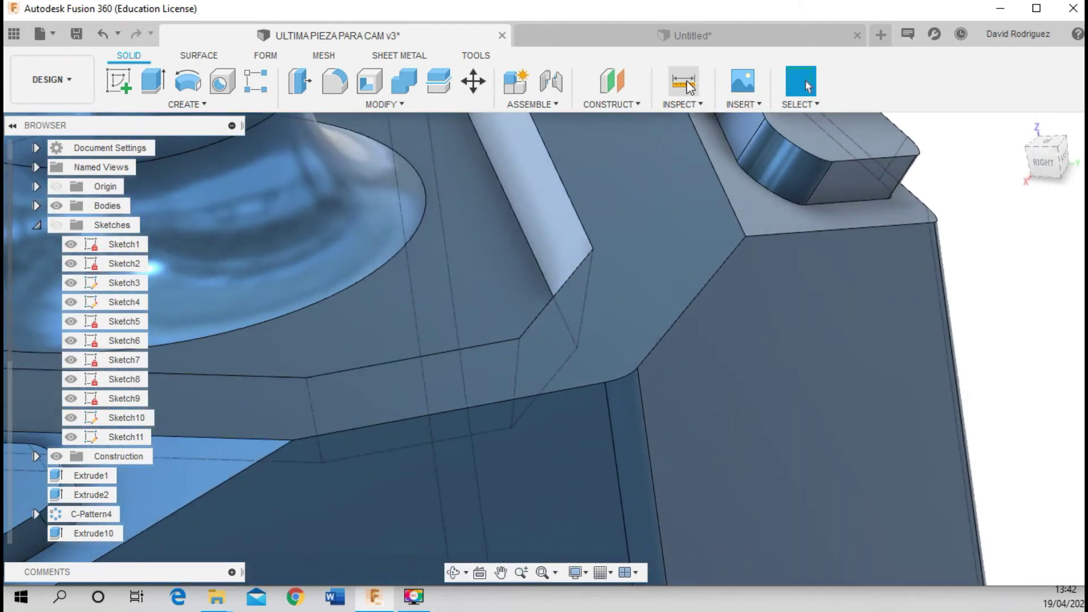
left_click_drag(910, 92, 991, 102)
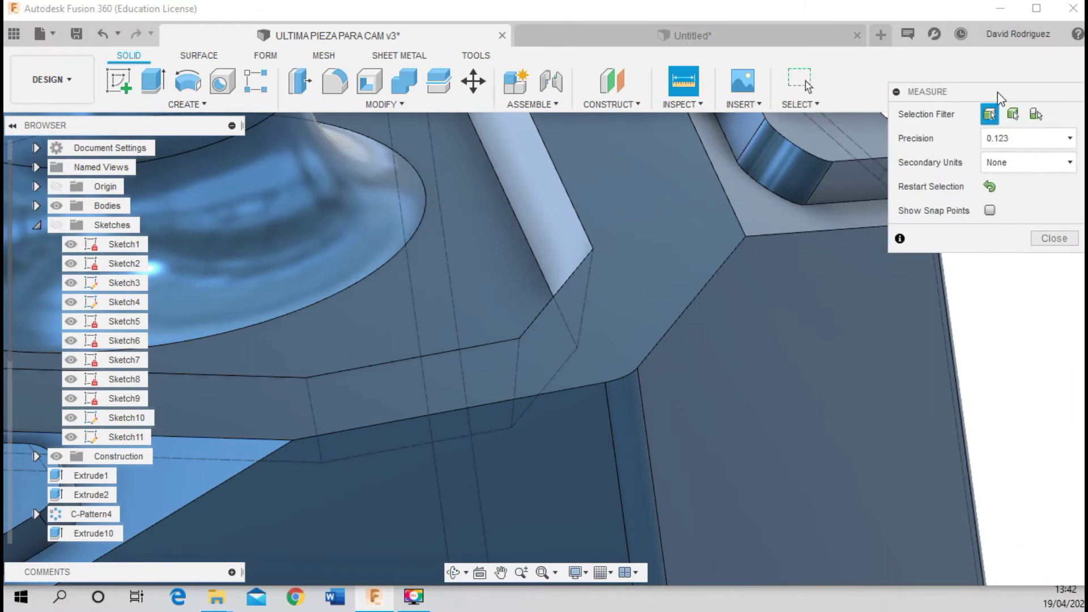
left_click(818, 179)
left_click(1048, 397)
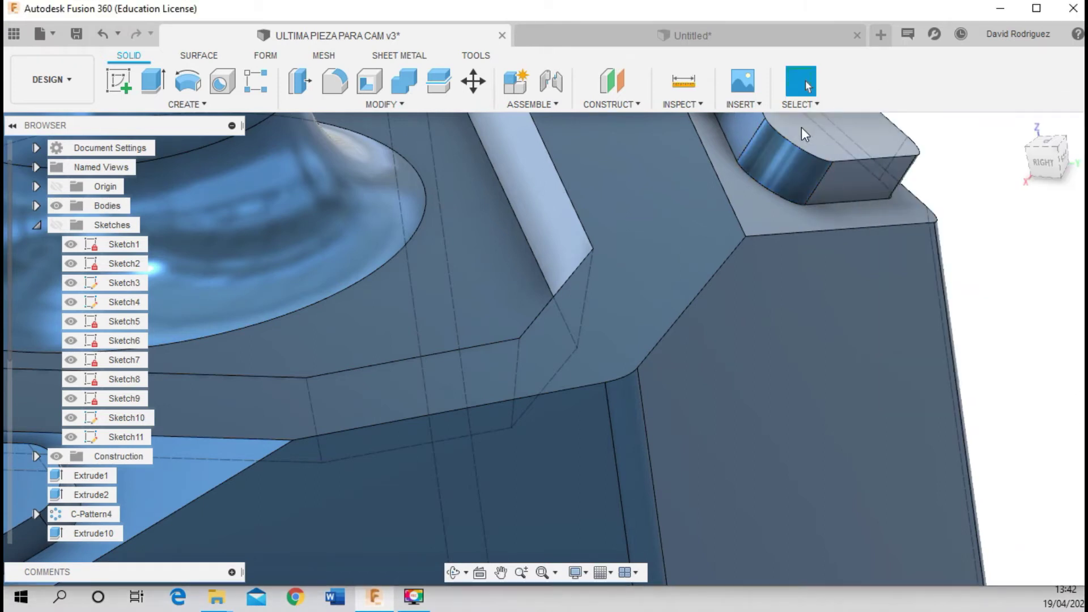
Measure the tab edge length, then return to the Untitled copy
key("i")
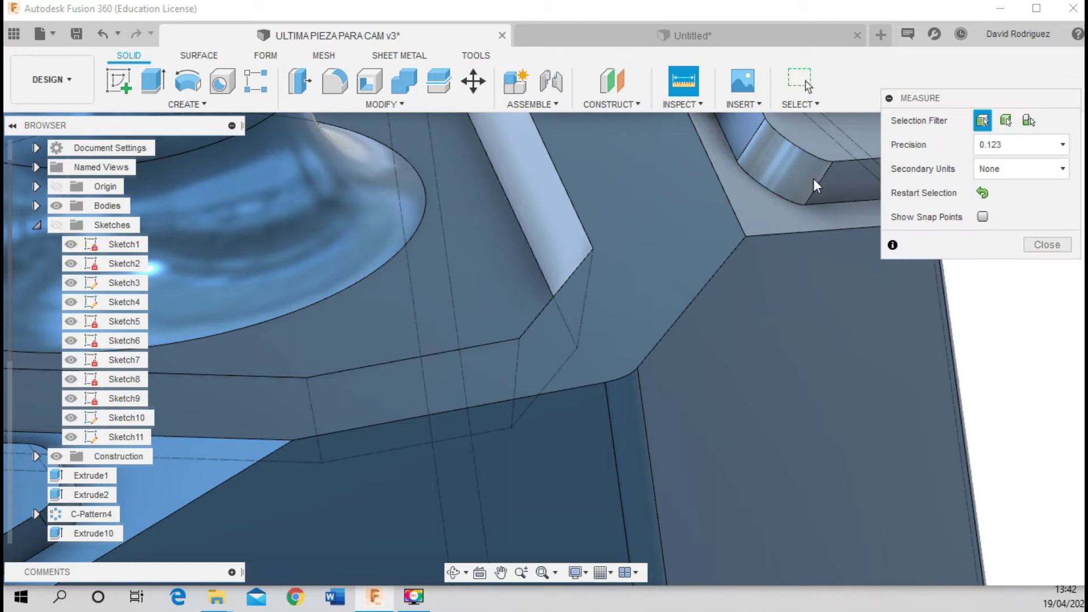
left_click(822, 178)
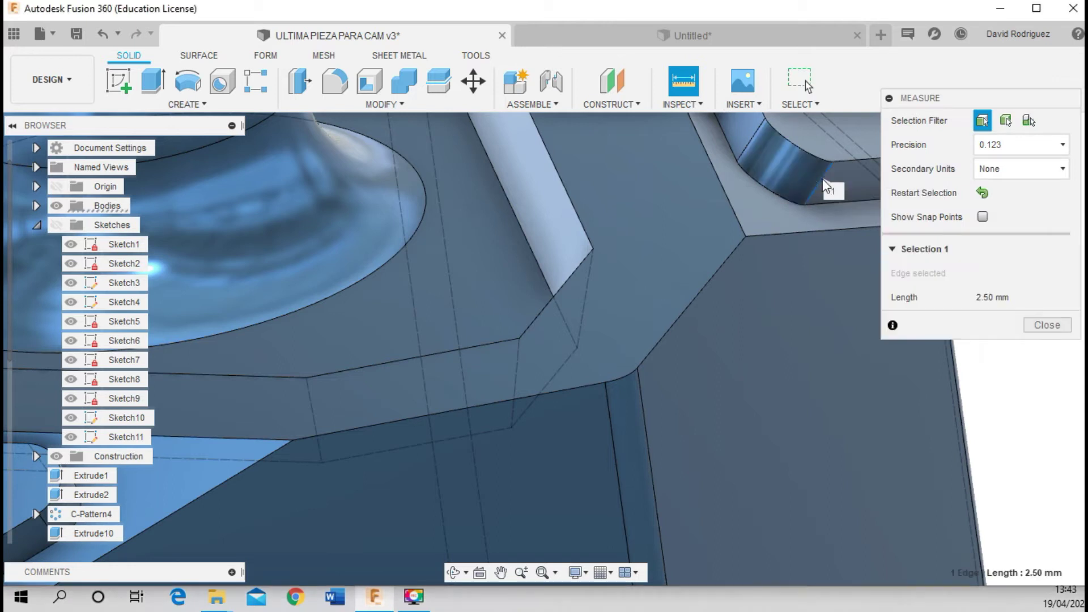
left_click(1046, 325)
left_click(560, 43)
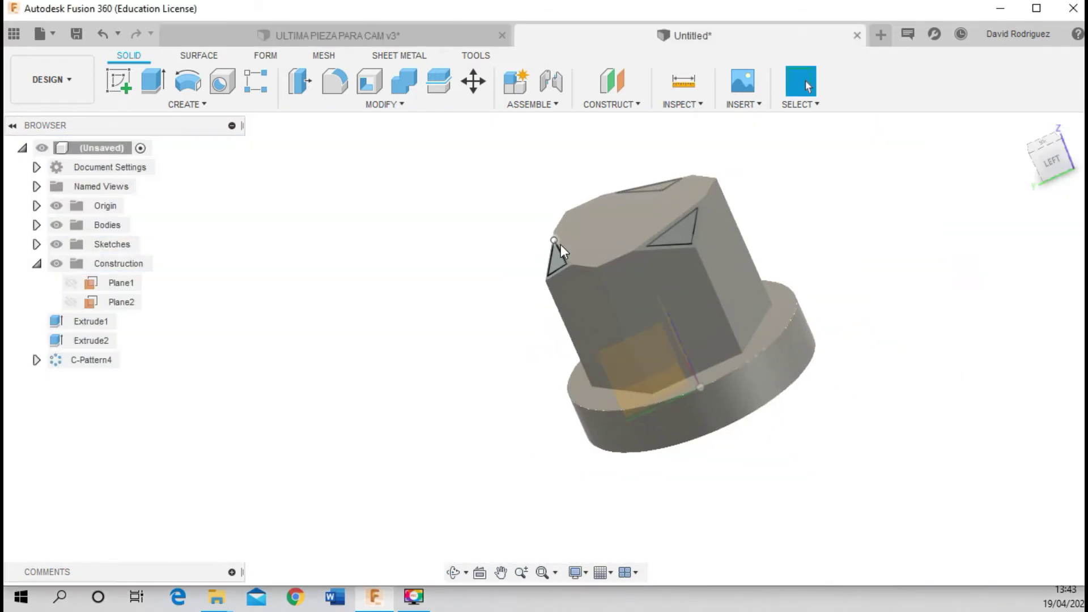
Extrude the left triangular profile 3 mm as a joined tab, after cancelling an oversized attempt
scroll(555, 255, "up", 5)
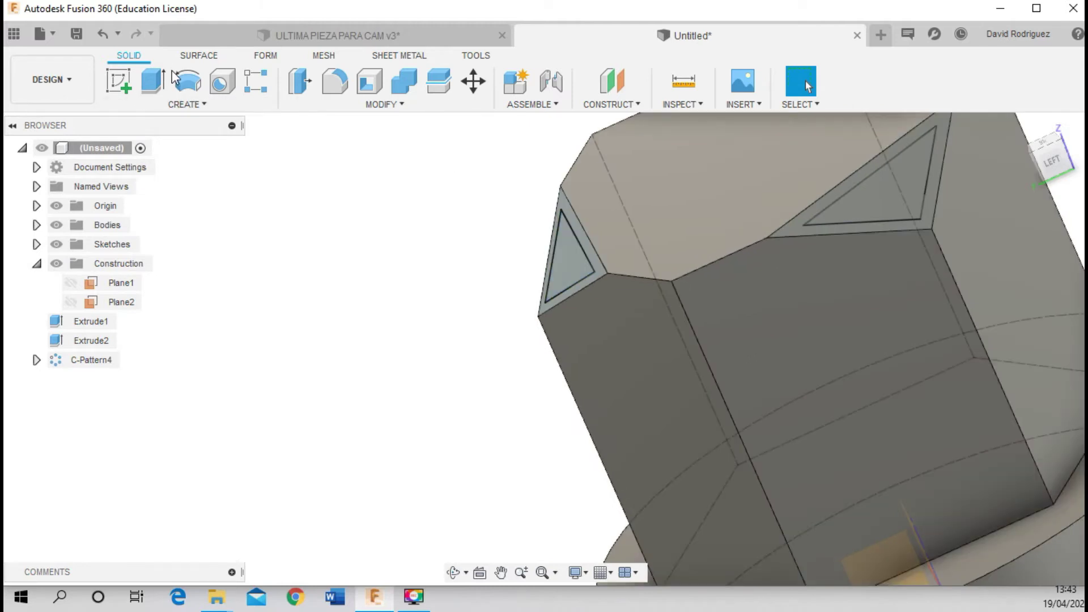
left_click(154, 81)
left_click(566, 267)
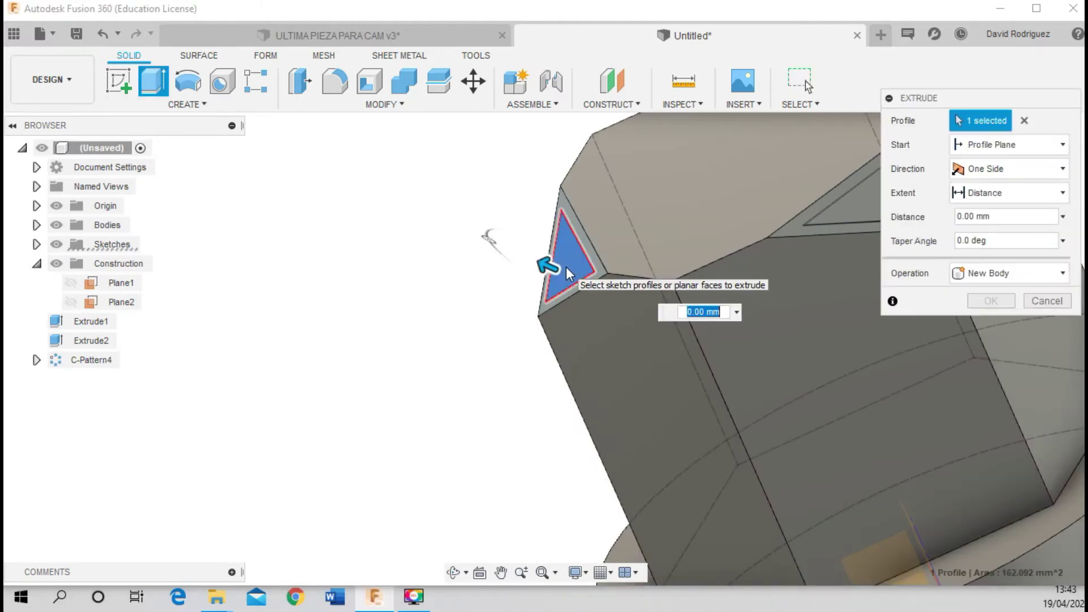
scroll(566, 267, "down", 3)
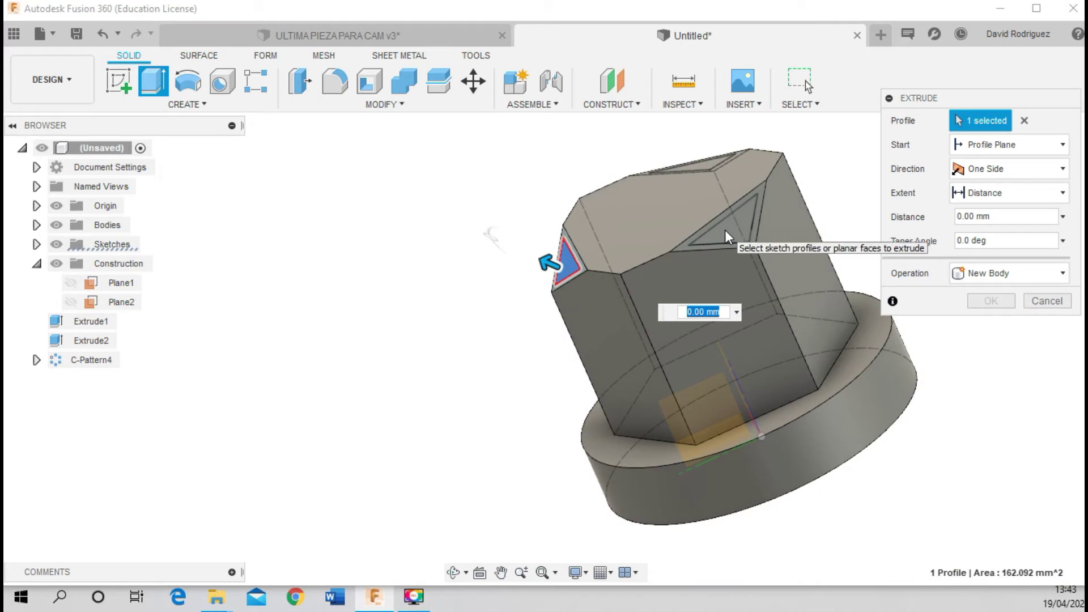
scroll(726, 231, "up", 3)
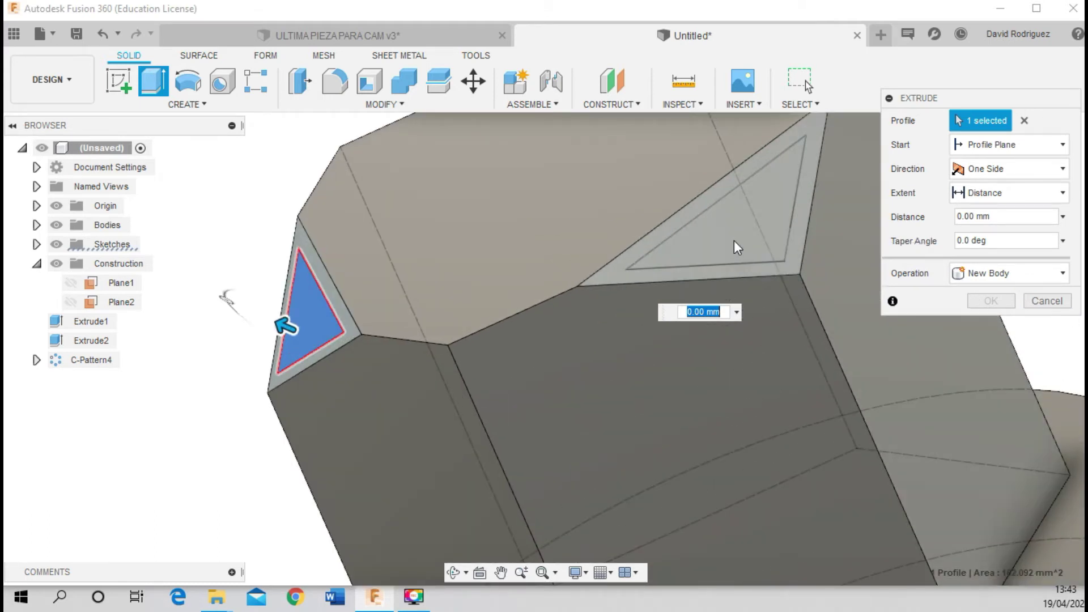
left_click(733, 240)
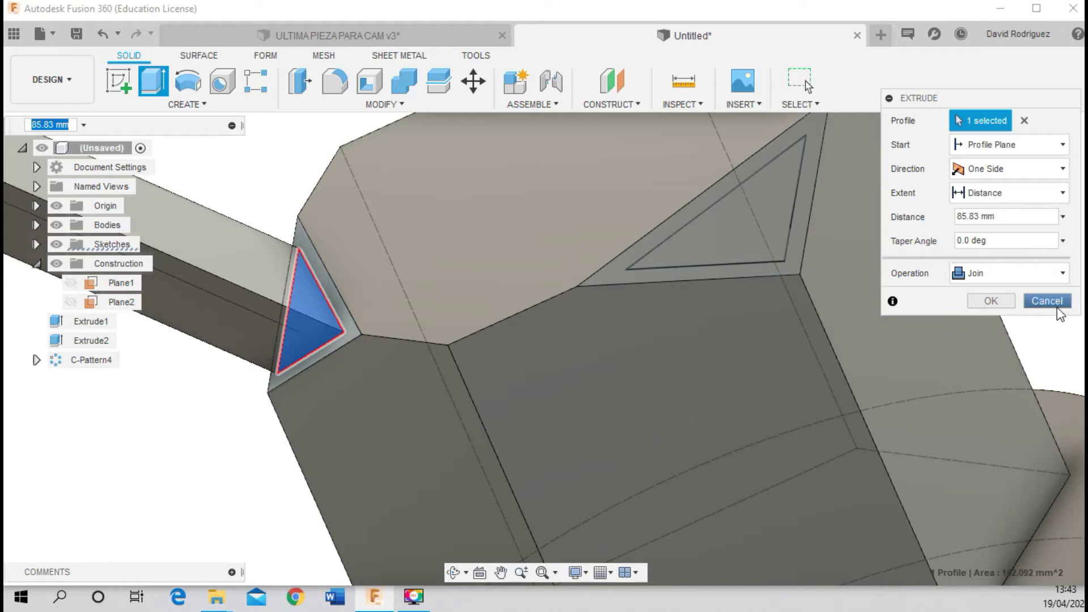
left_click(1057, 308)
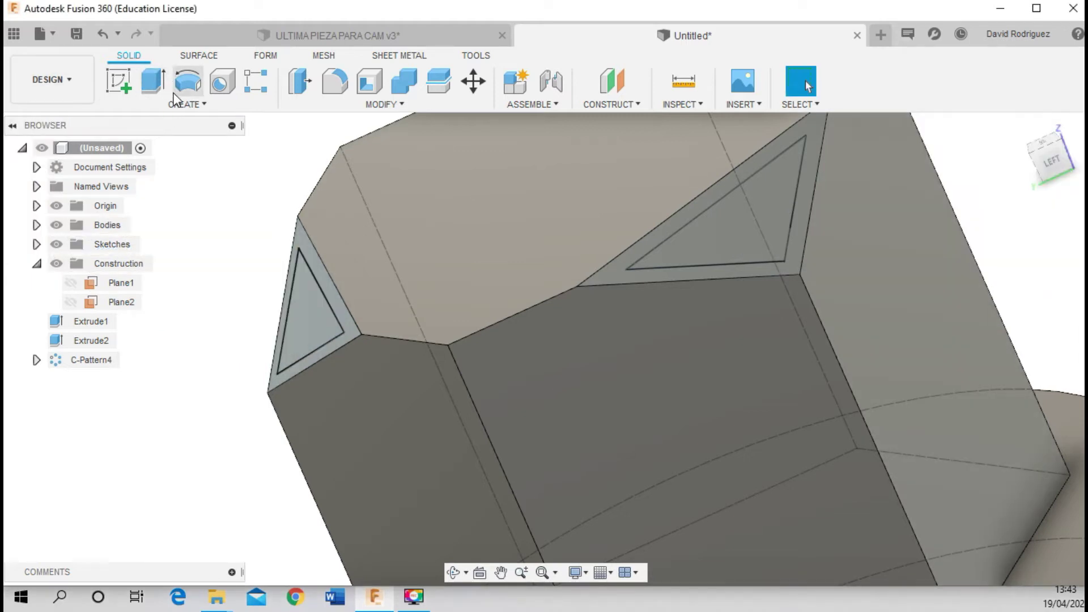
left_click(153, 81)
left_click(311, 317)
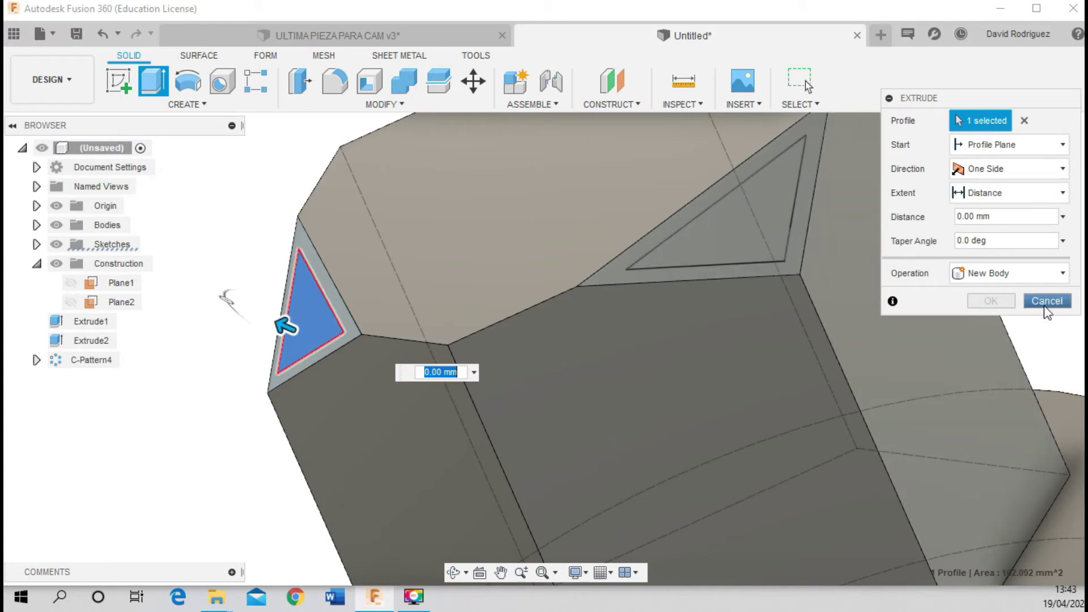
type("3")
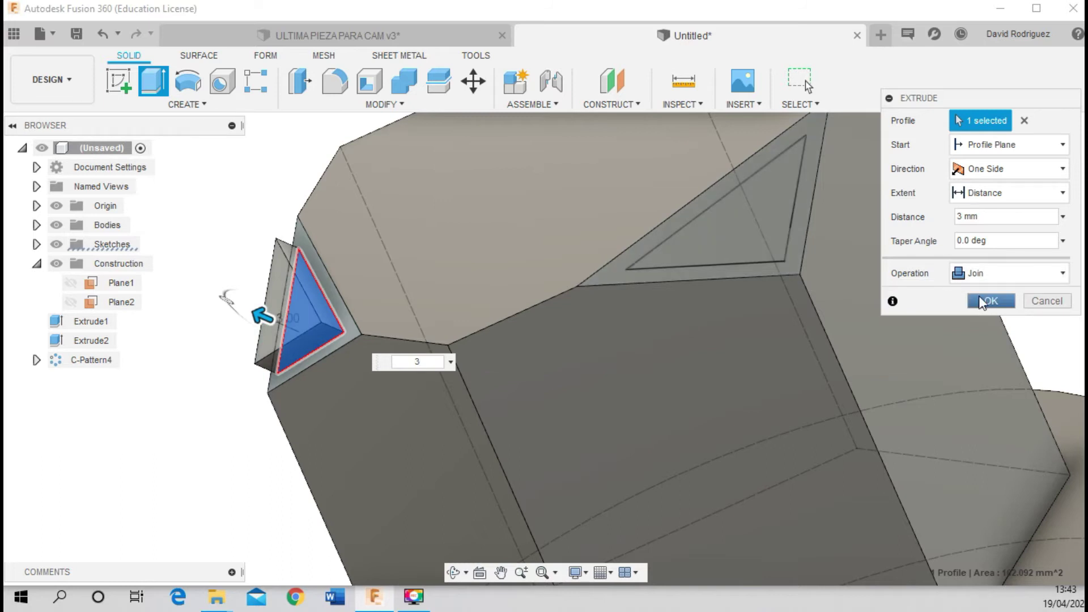
left_click(991, 300)
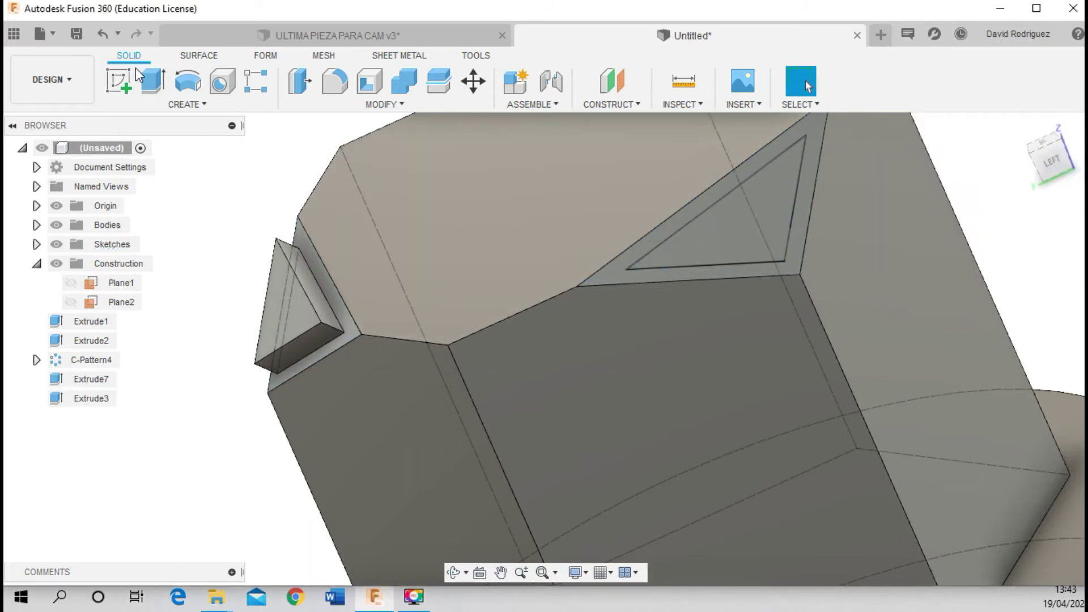
Extrude the upper triangular profile 3 mm as a second joined tab
left_click(158, 80)
left_click(769, 242)
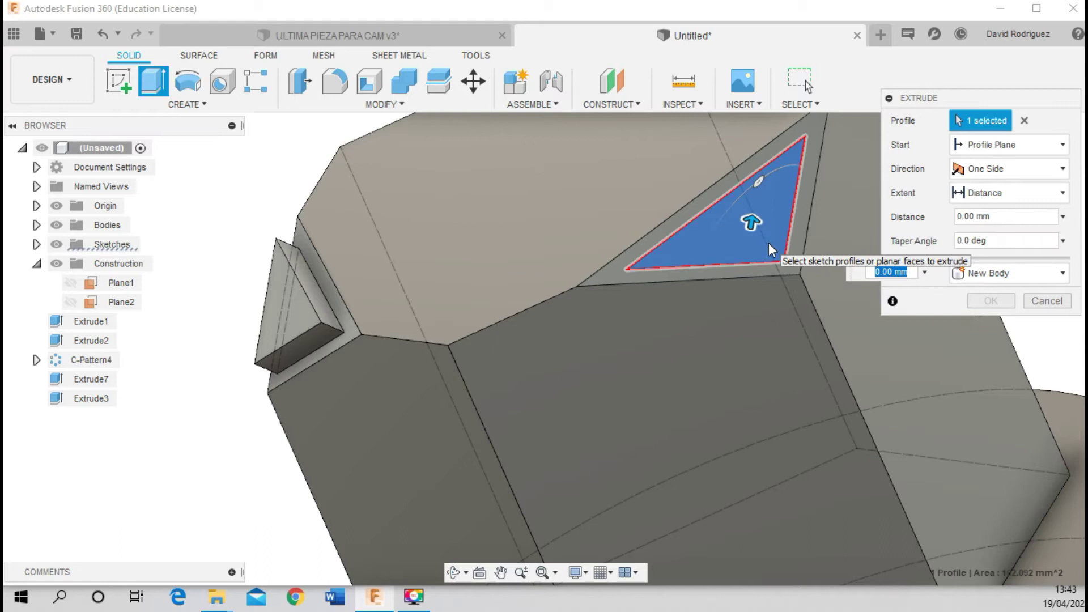
type("3")
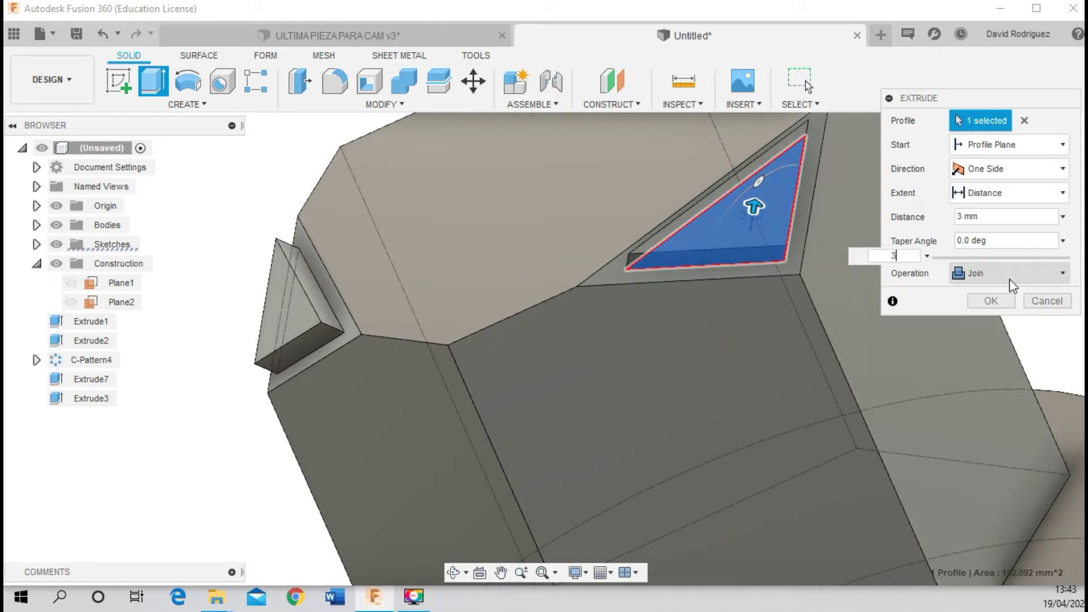
key("Return")
scroll(594, 444, "down", 5)
middle_click_drag(594, 443, 474, 485, "shift")
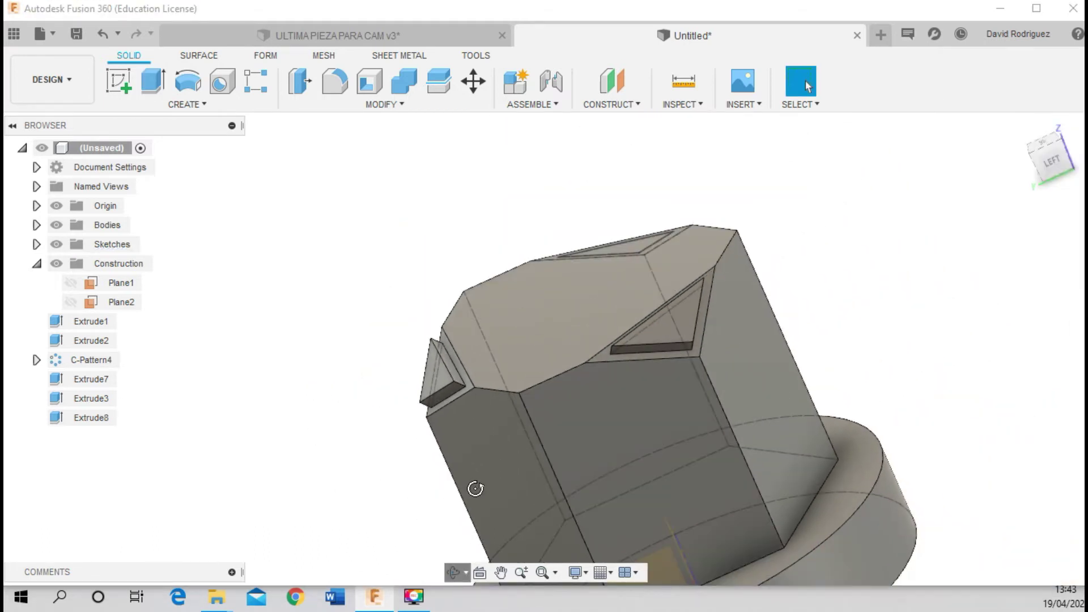
middle_click_drag(566, 396, 640, 346, "shift")
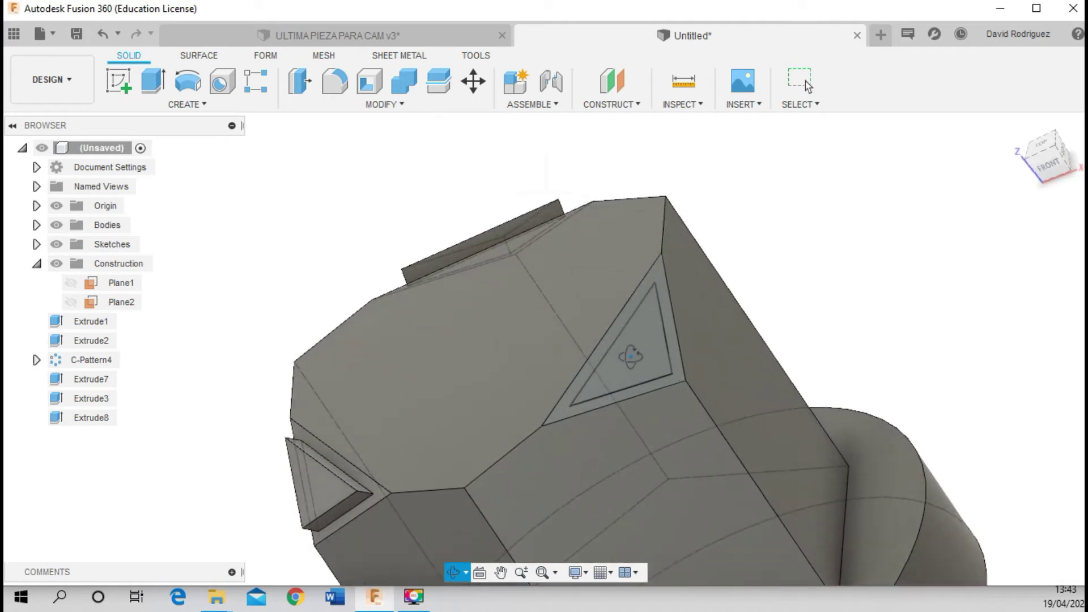
scroll(640, 345, "up", 3)
Extrude the third triangular profile 2.5 mm as a joined tab
left_click(153, 81)
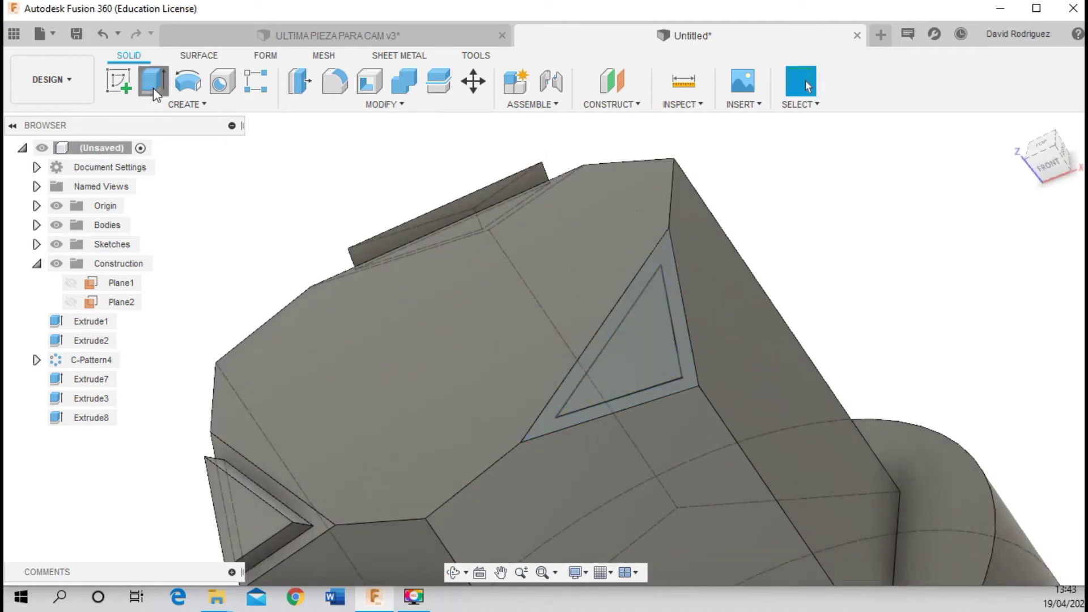
left_click(627, 372)
type("2.5")
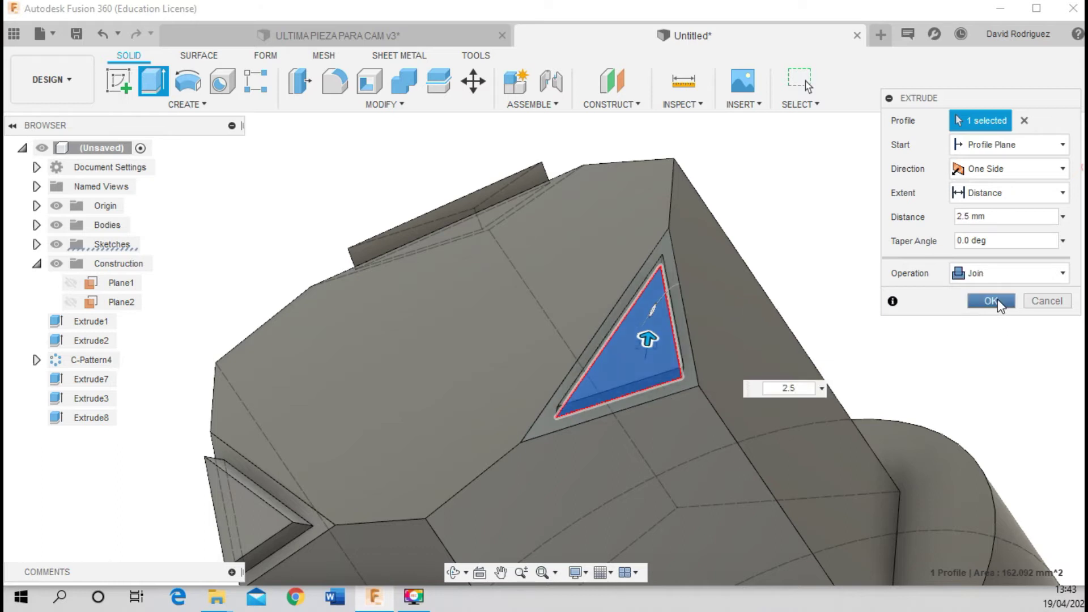
left_click(993, 300)
scroll(764, 413, "down", 3)
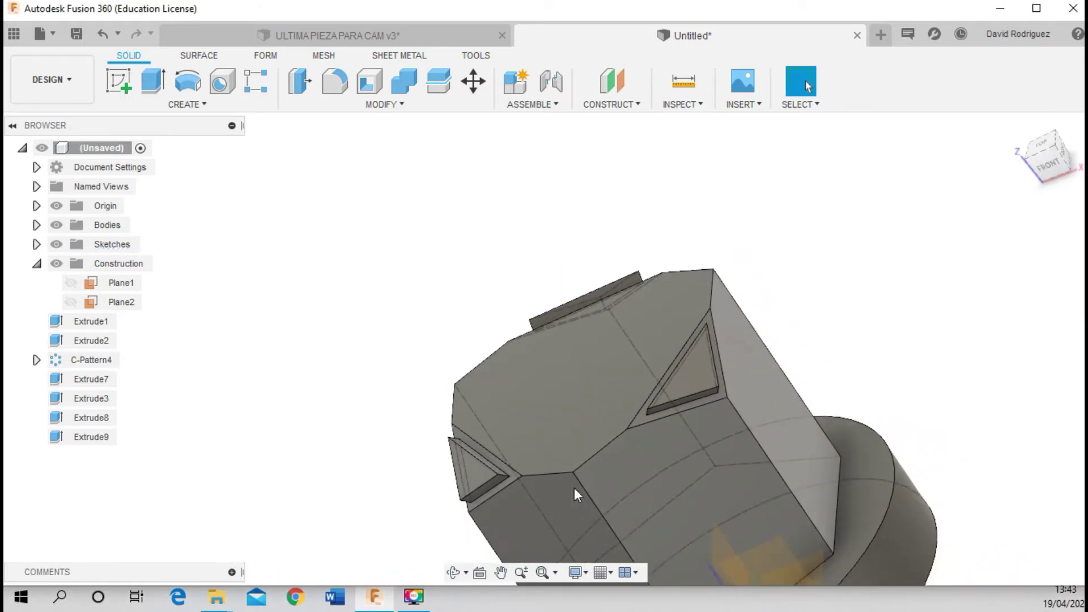
left_click(457, 577)
Start a fillet and select the first three edges of a triangular tab
mouse_move(567, 340)
left_mouse_down()
mouse_move(551, 405)
mouse_move(617, 381)
mouse_move(601, 340)
left_mouse_up()
left_click(337, 82)
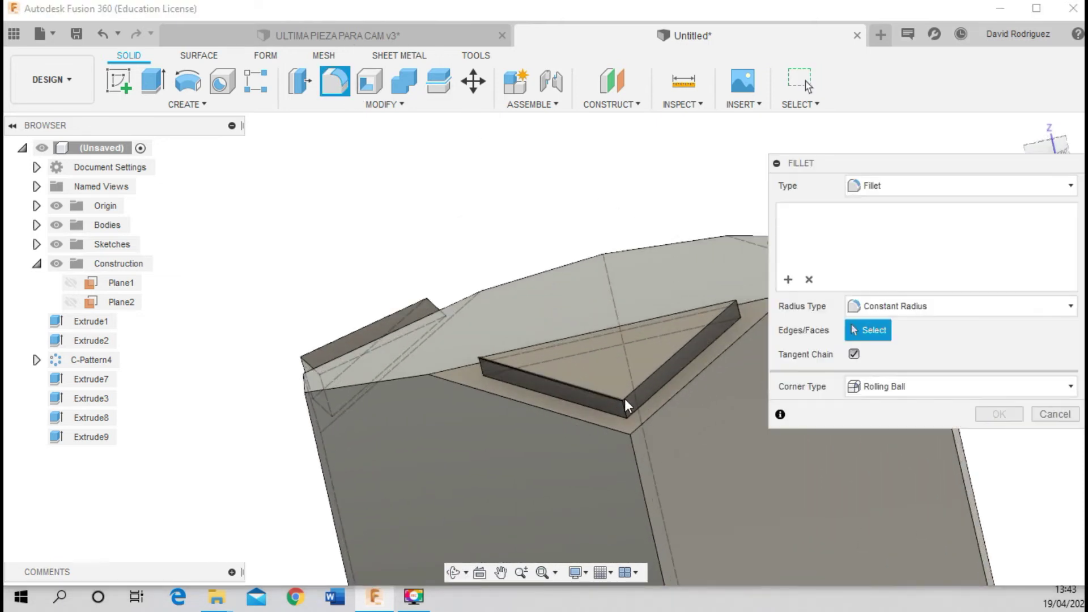
left_click(621, 408)
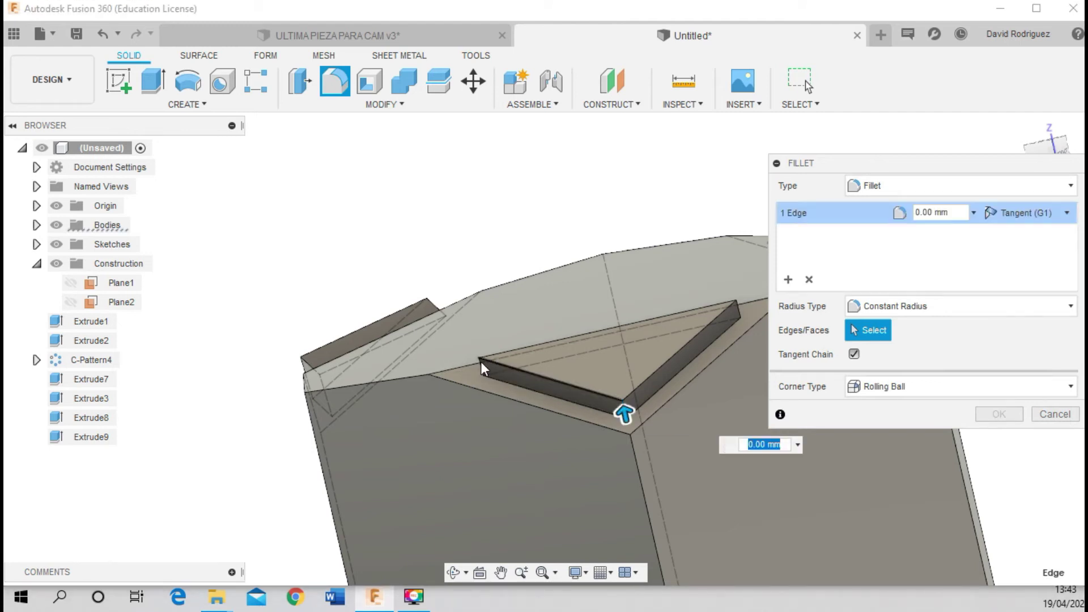
left_click(481, 363)
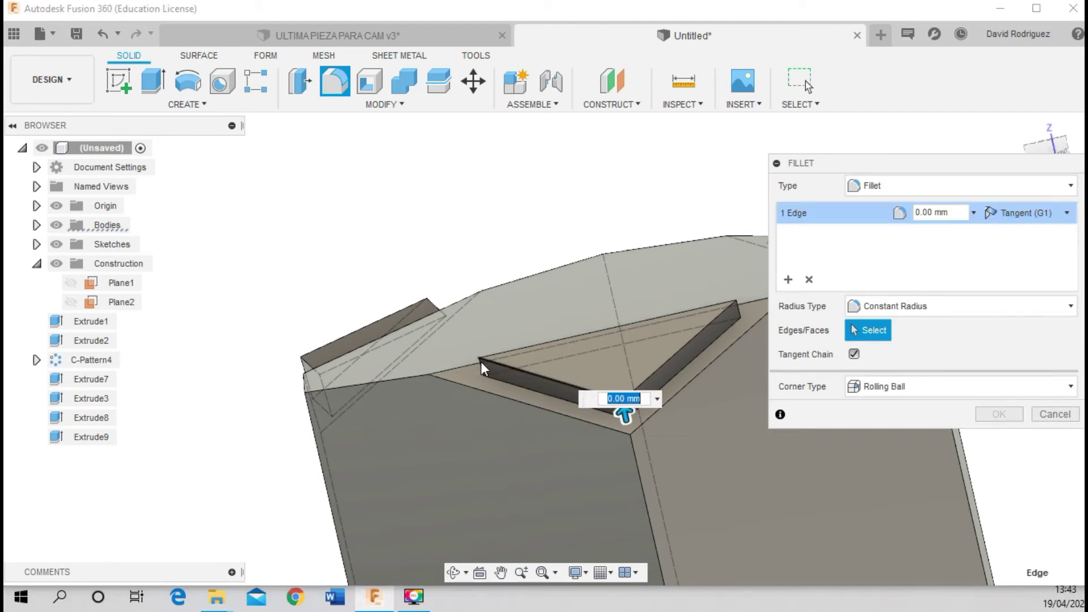
left_click(807, 282)
middle_click_drag(510, 283, 396, 204, "shift")
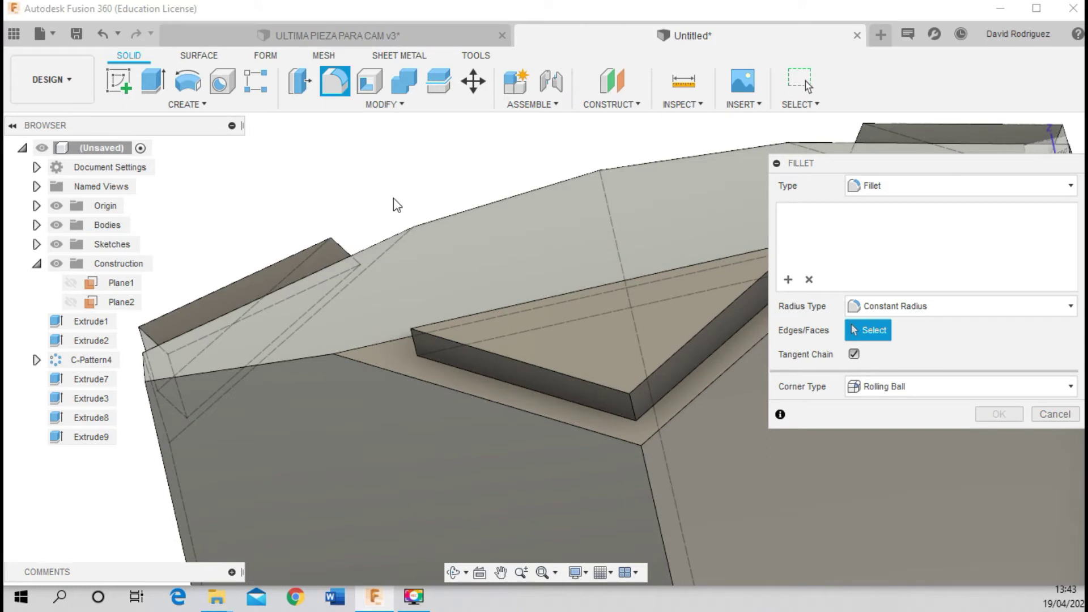
left_click(630, 402)
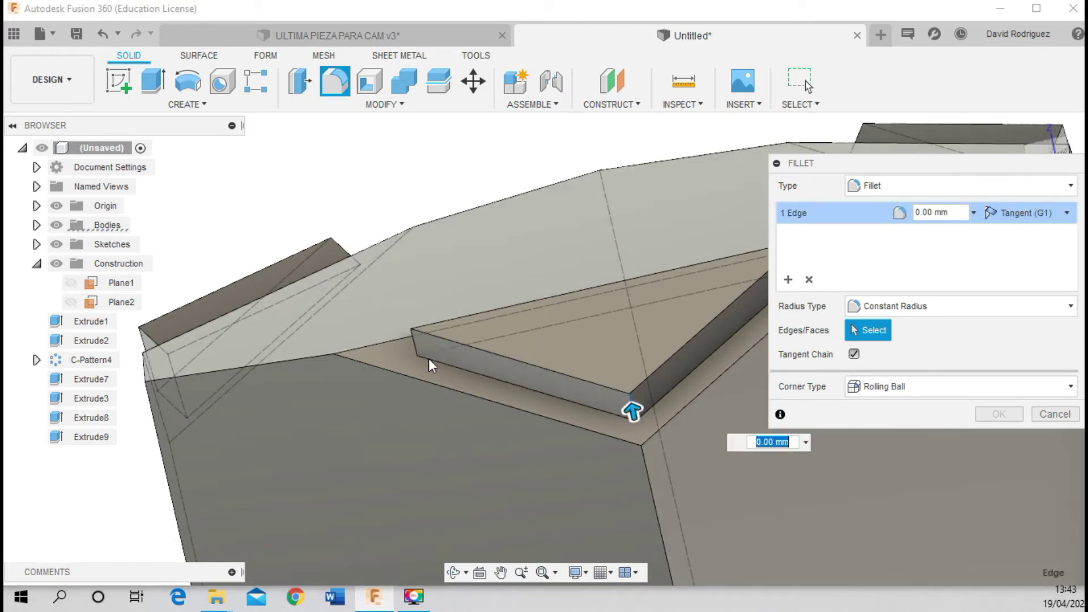
left_click(411, 335)
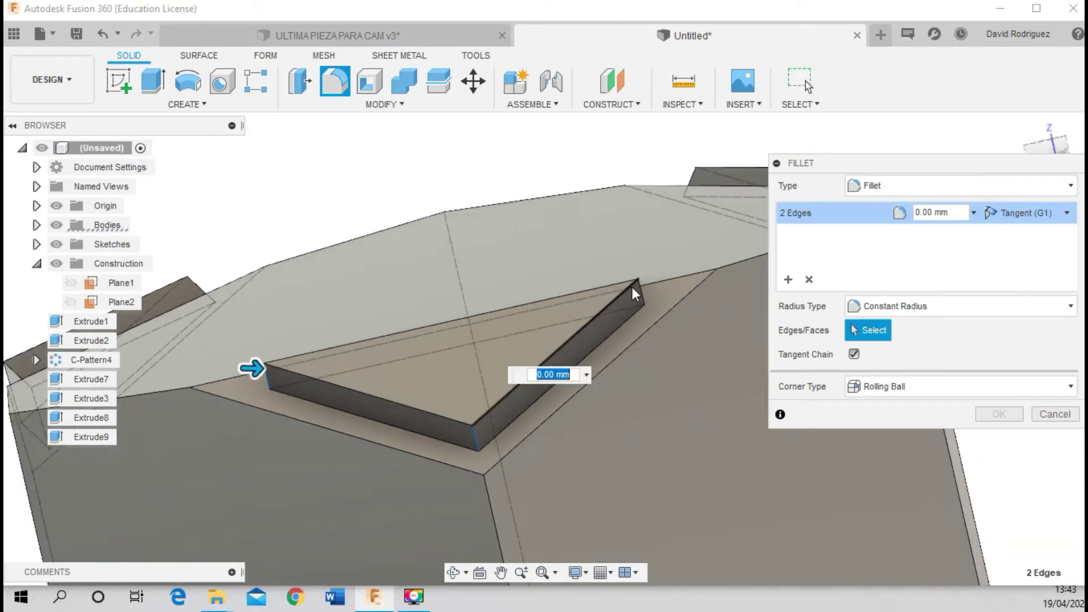
left_click(645, 287)
Add two more tab top edges to the fillet selection
scroll(645, 287, "down", 3)
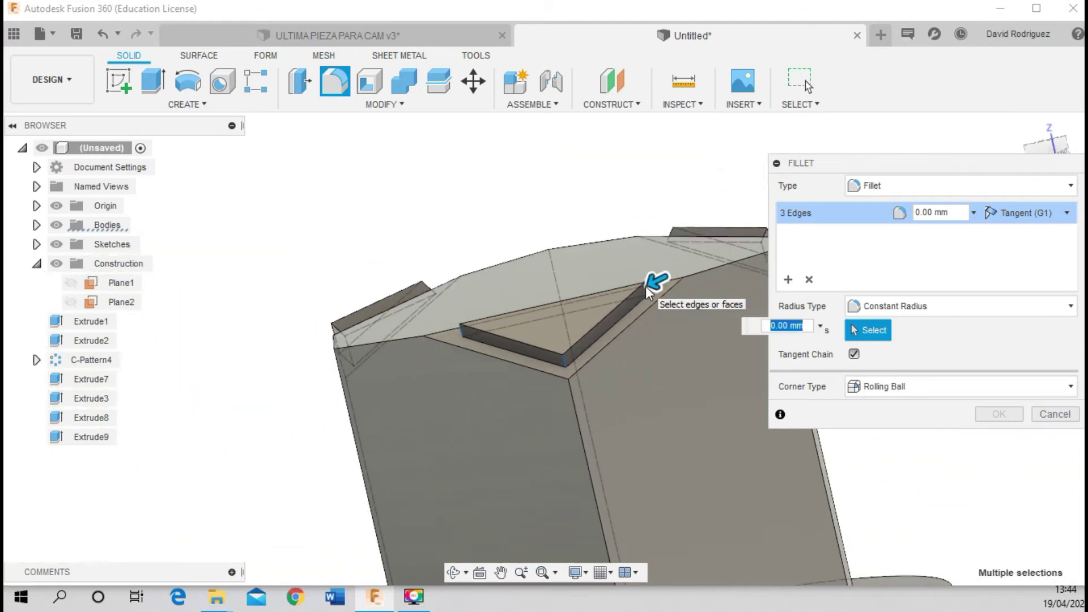
left_click(453, 573)
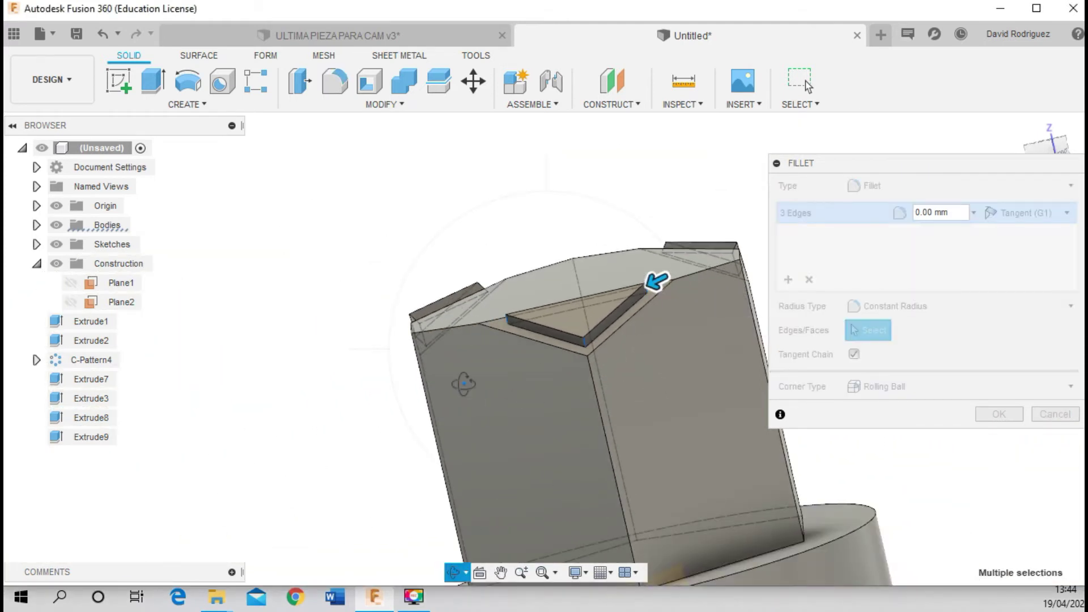
left_click_drag(567, 199, 609, 321)
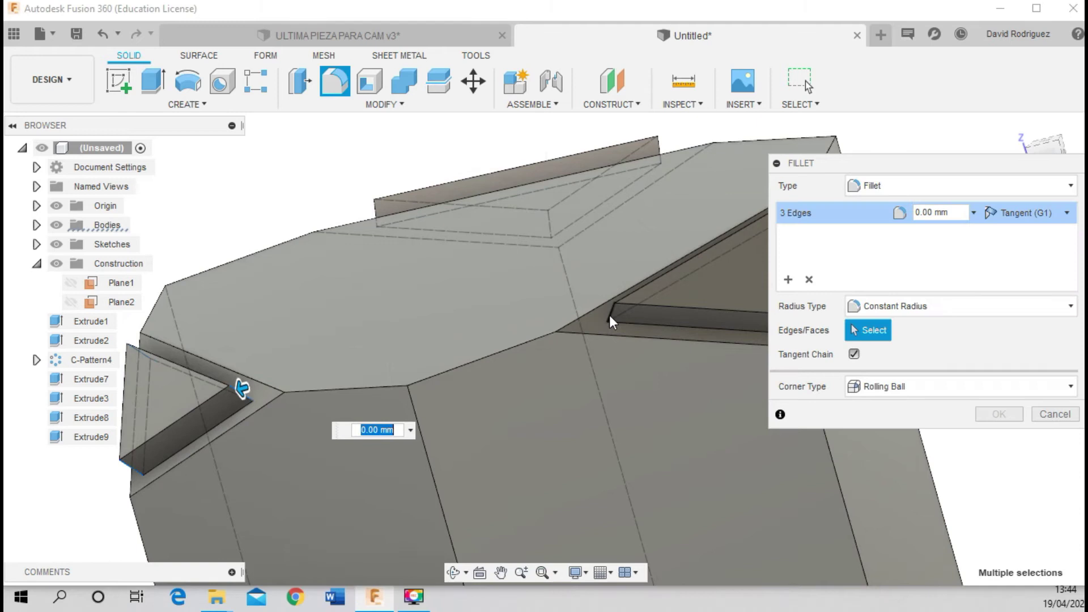
left_click(609, 321)
scroll(702, 320, "up", 5)
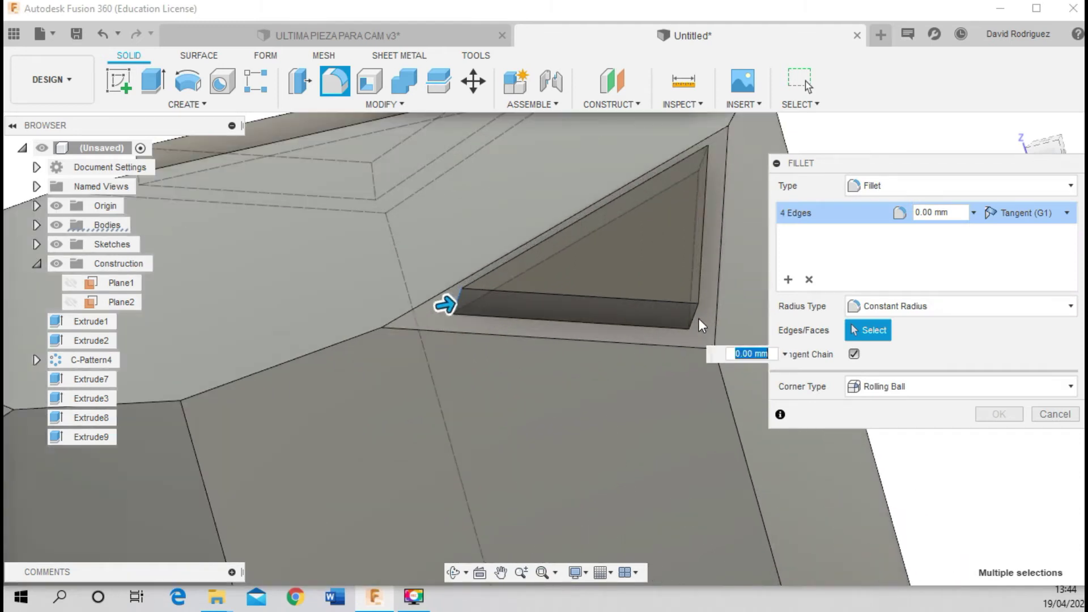
left_click(696, 316)
scroll(646, 272, "down", 5)
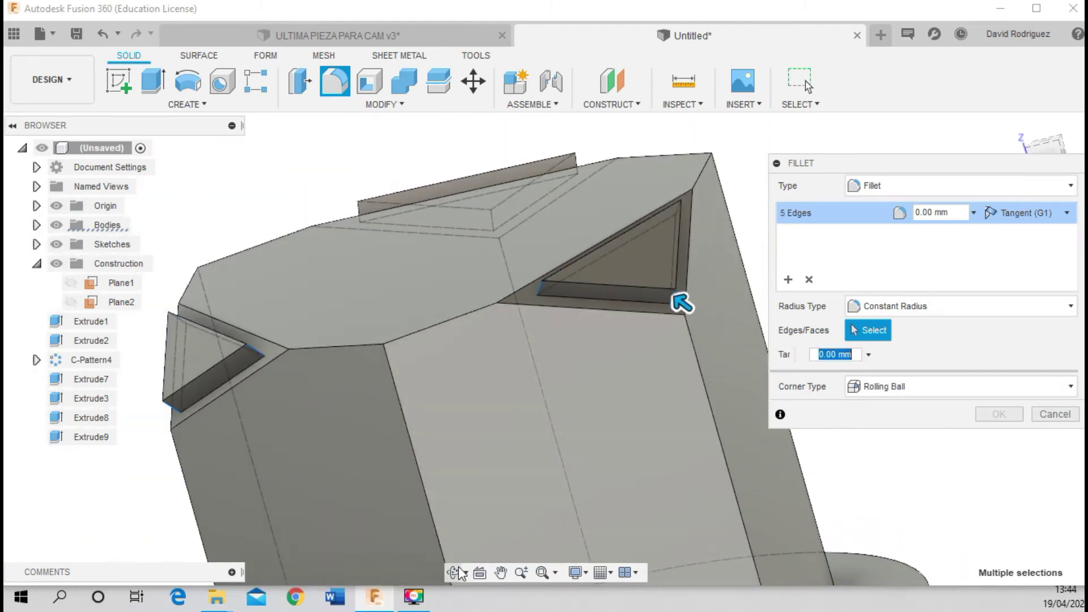
middle_click_drag(682, 303, 336, 352, "shift")
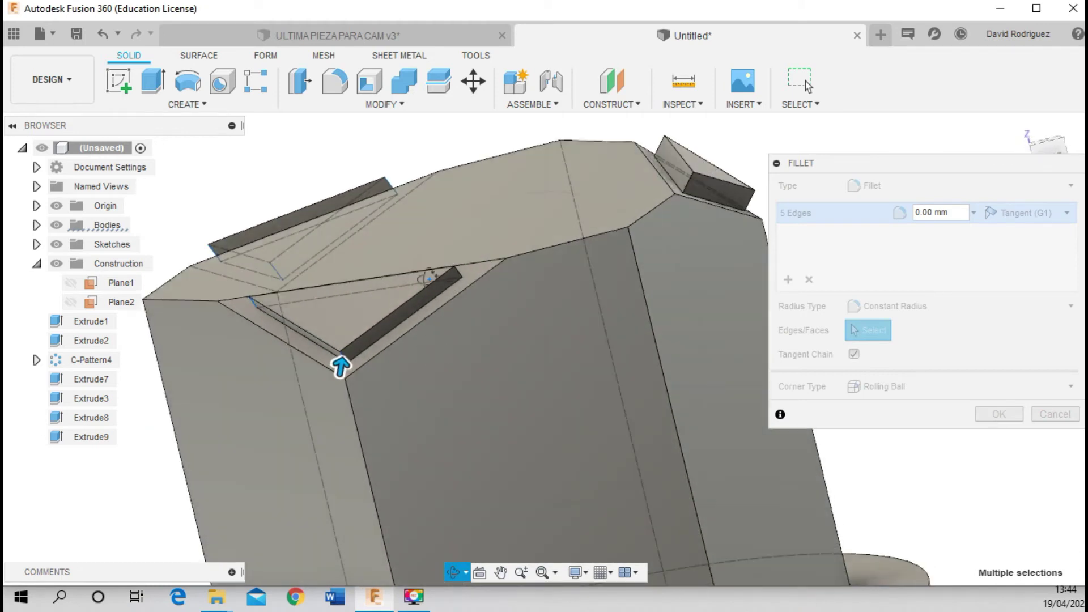
scroll(337, 351, "up", 5)
Add the long tab edge and the far tab's corner edges to the fillet
left_click(487, 263)
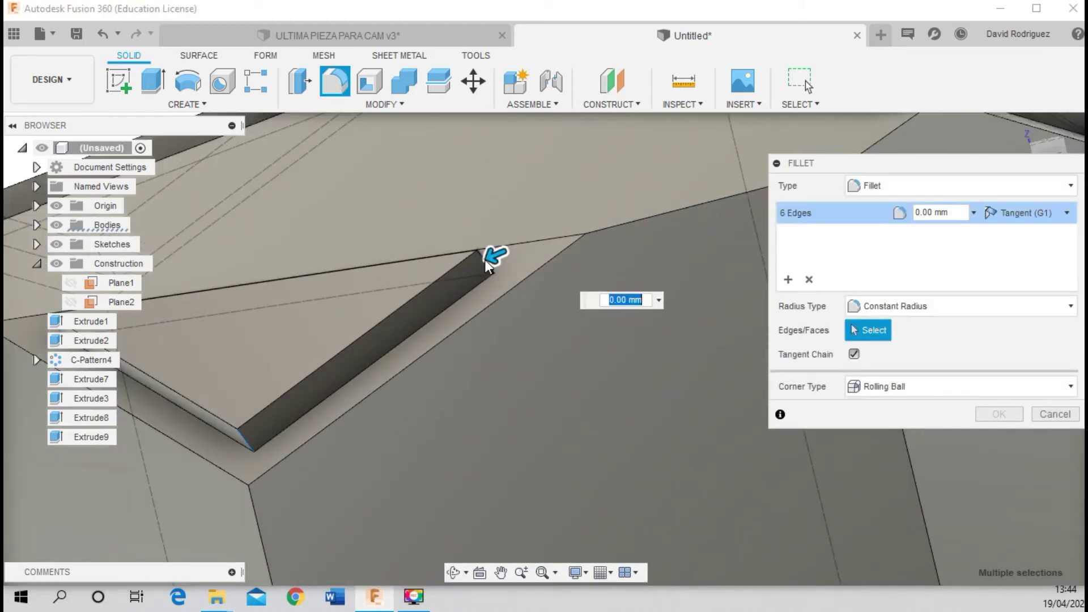
scroll(486, 264, "down", 3)
scroll(497, 250, "down", 2)
scroll(655, 170, "up", 3)
scroll(652, 214, "up", 2)
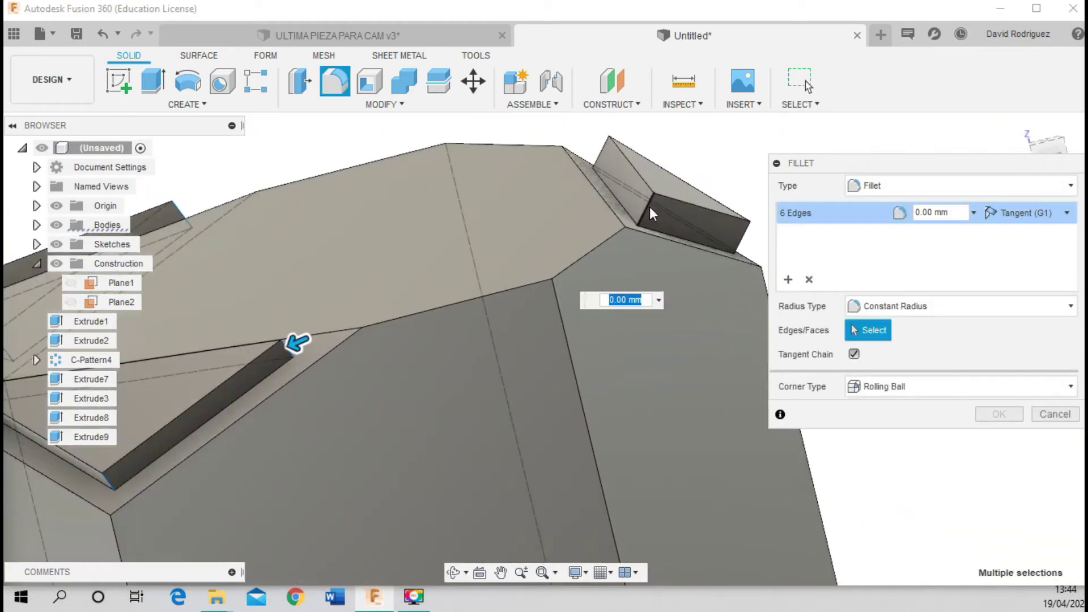
left_click(648, 207)
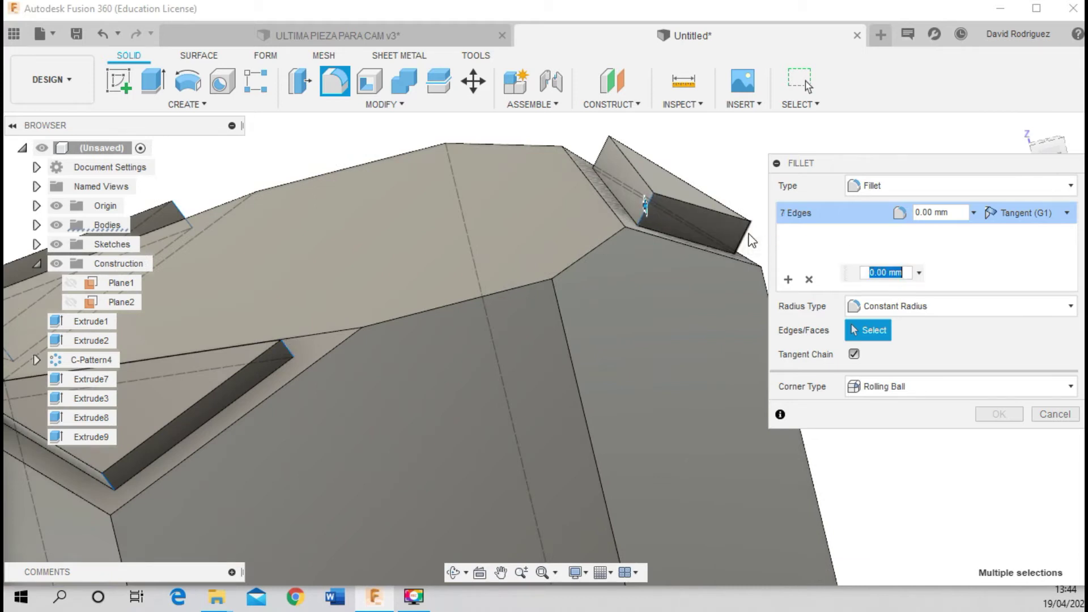
left_click(600, 148)
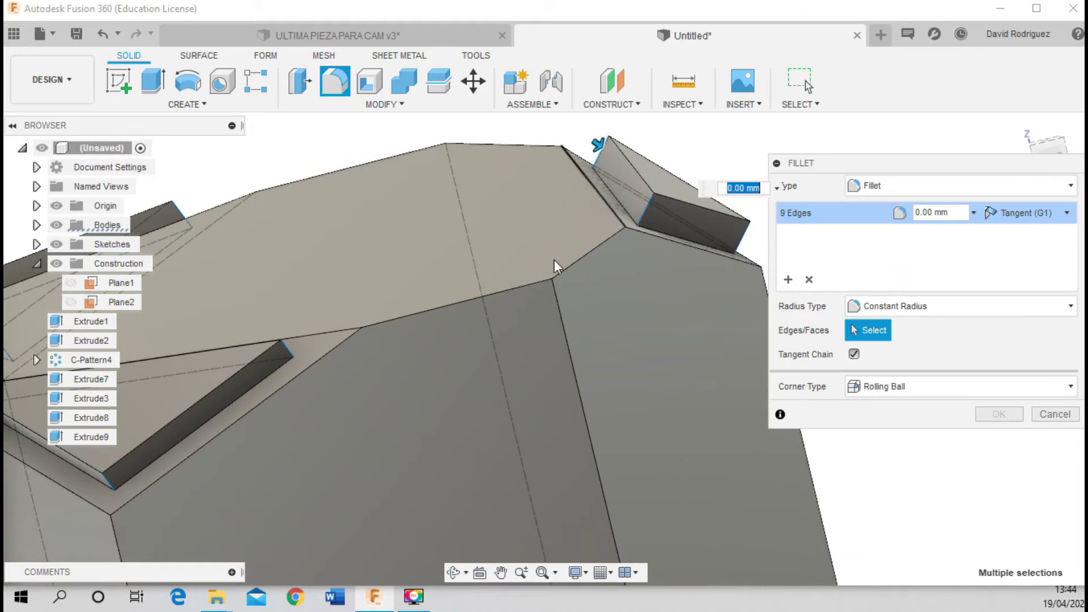
scroll(553, 260, "down", 2)
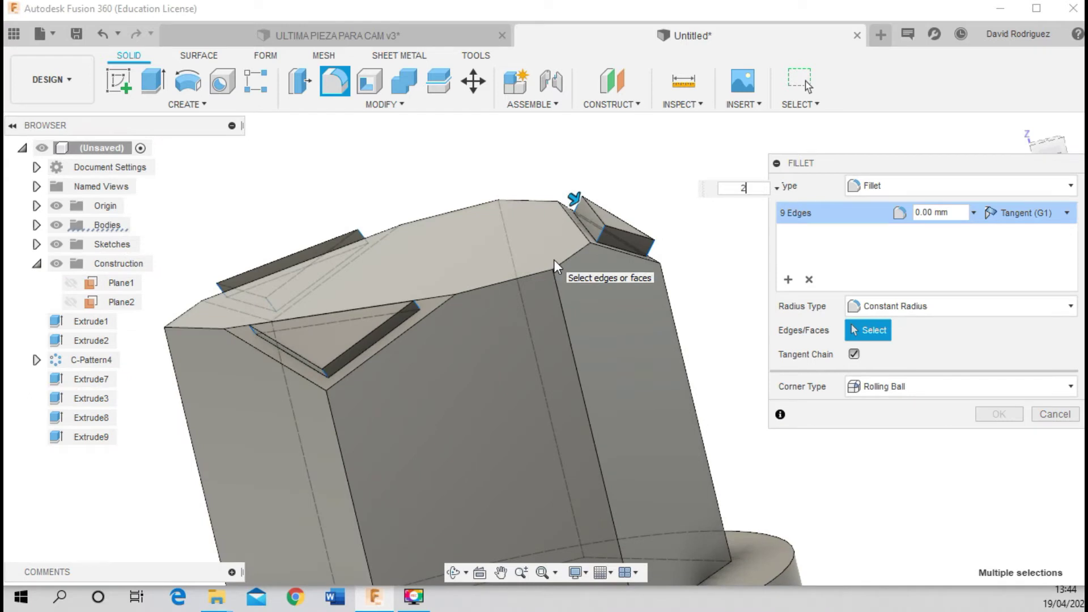
scroll(553, 260, "down", 2)
Set the fillet radius to 2 mm and apply it to the selected tab edges
type("2")
left_click(452, 573)
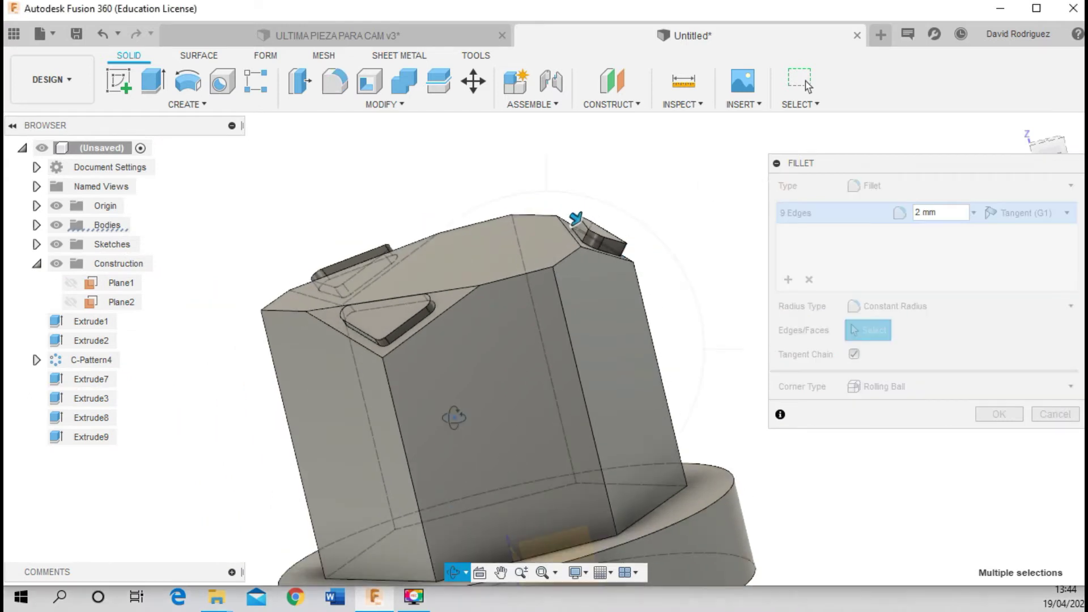
left_click_drag(453, 340, 459, 431)
left_click_drag(510, 397, 510, 227)
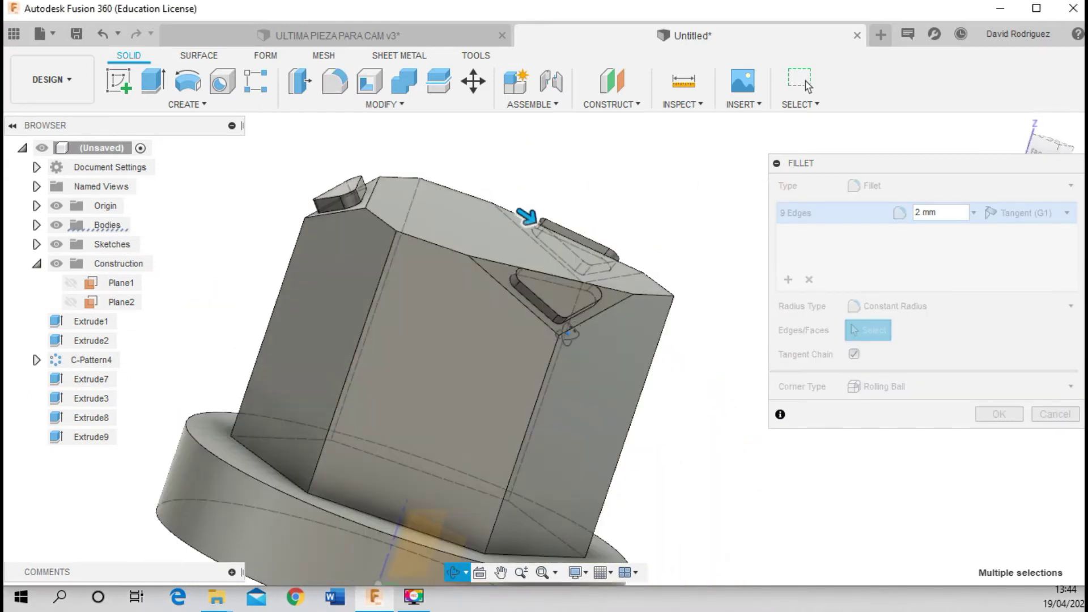
mouse_move(563, 414)
left_mouse_down()
mouse_move(462, 372)
mouse_move(357, 389)
mouse_move(345, 437)
mouse_move(450, 424)
left_mouse_up()
key("Escape")
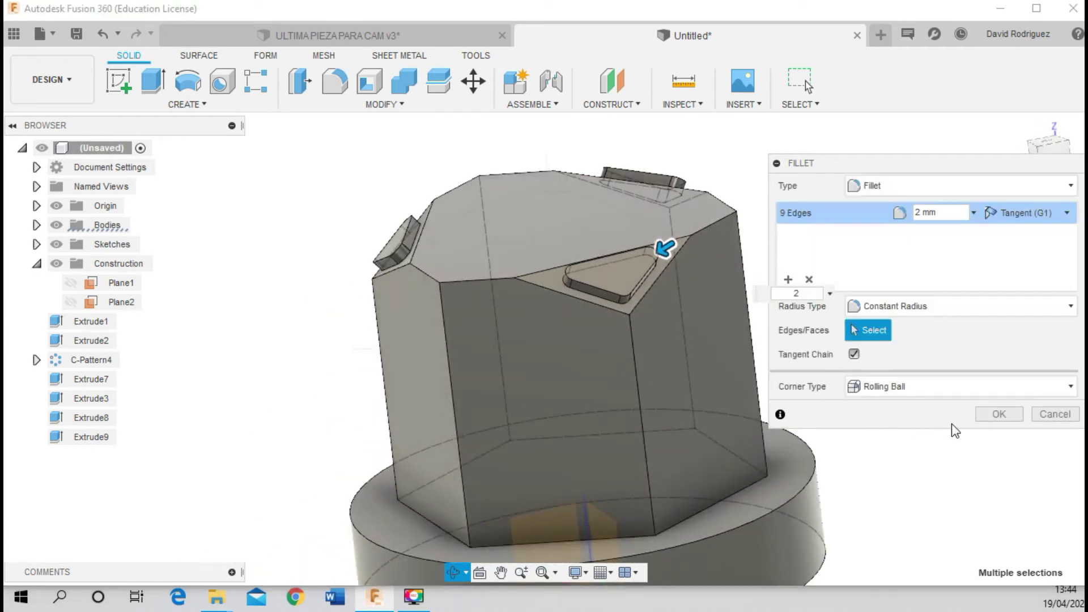
left_click(999, 414)
left_click(320, 37)
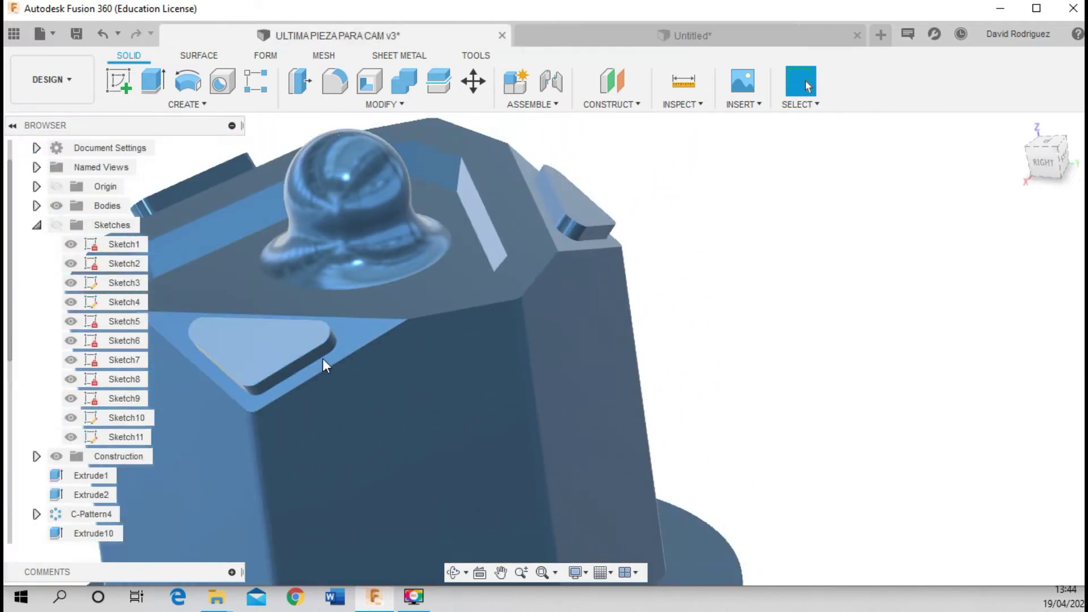
scroll(583, 233, "up", 3)
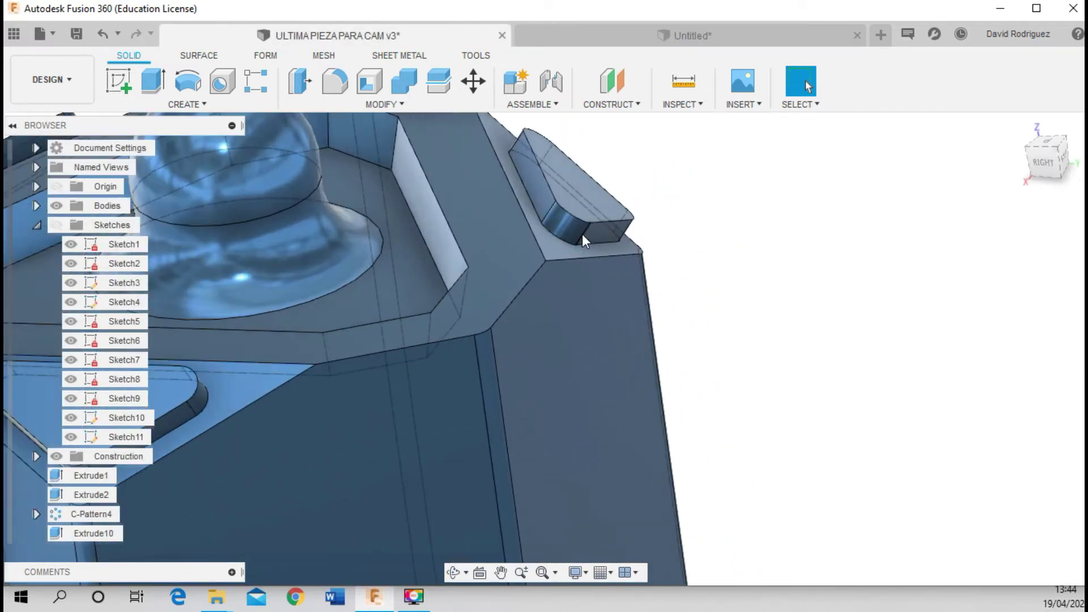
scroll(583, 234, "up", 3)
left_click(680, 82)
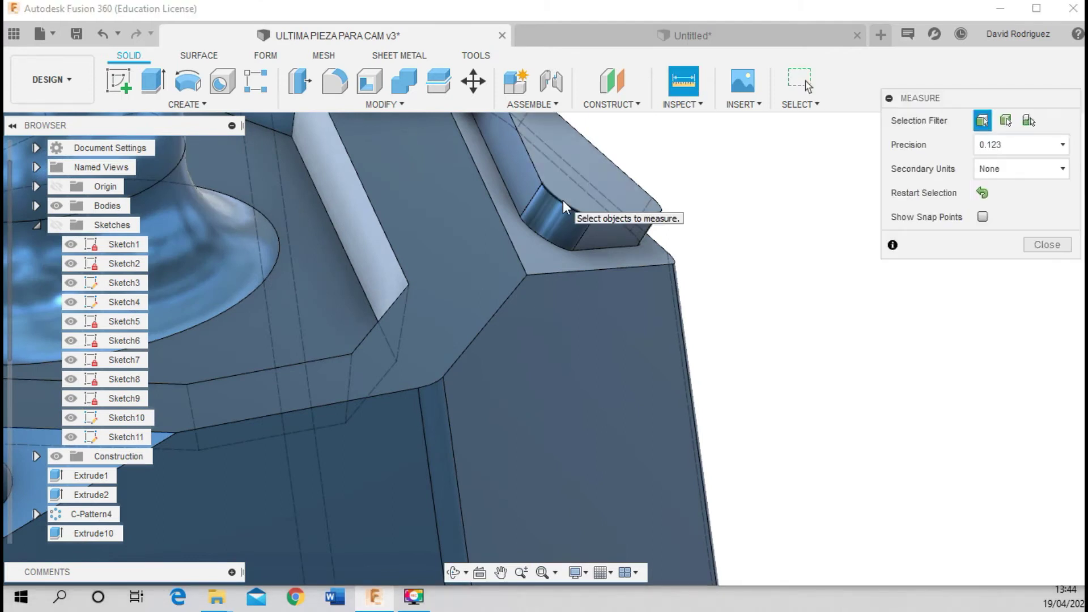
left_click(563, 200)
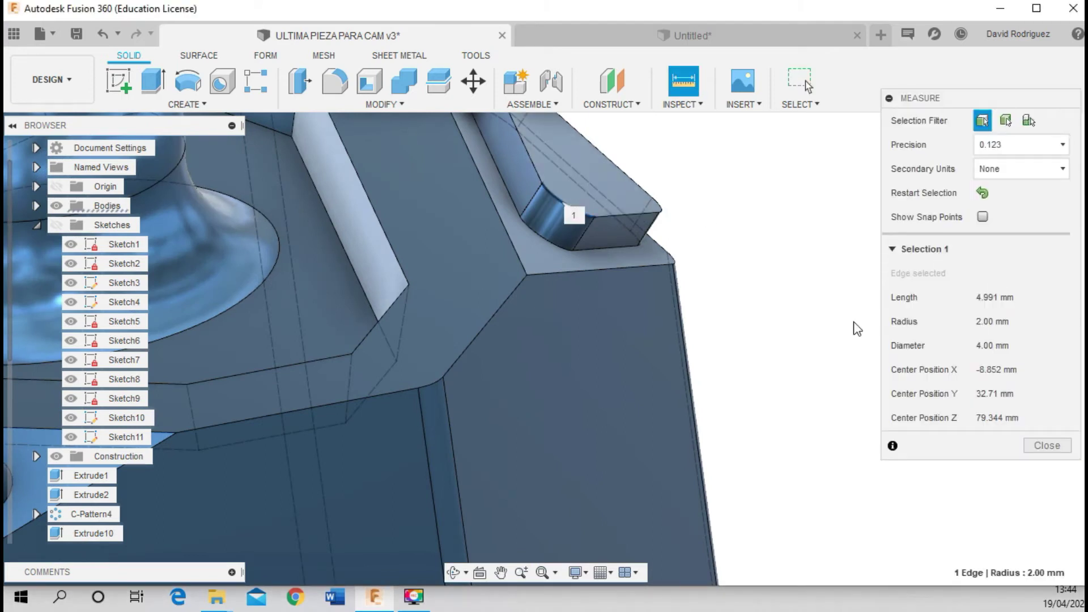
left_click(1047, 445)
left_click(692, 33)
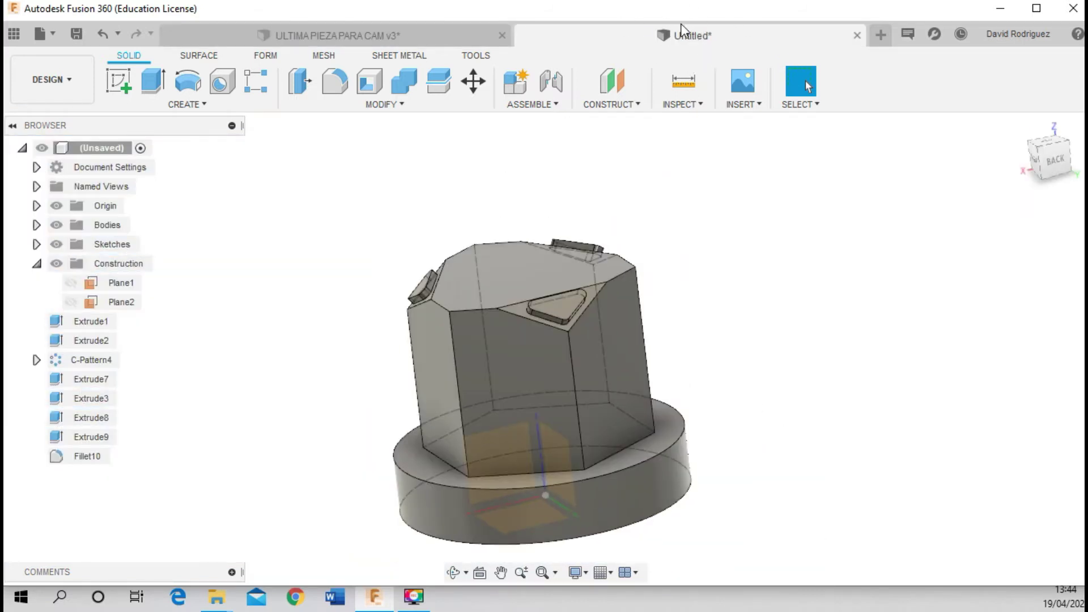
scroll(687, 170, "up", 3)
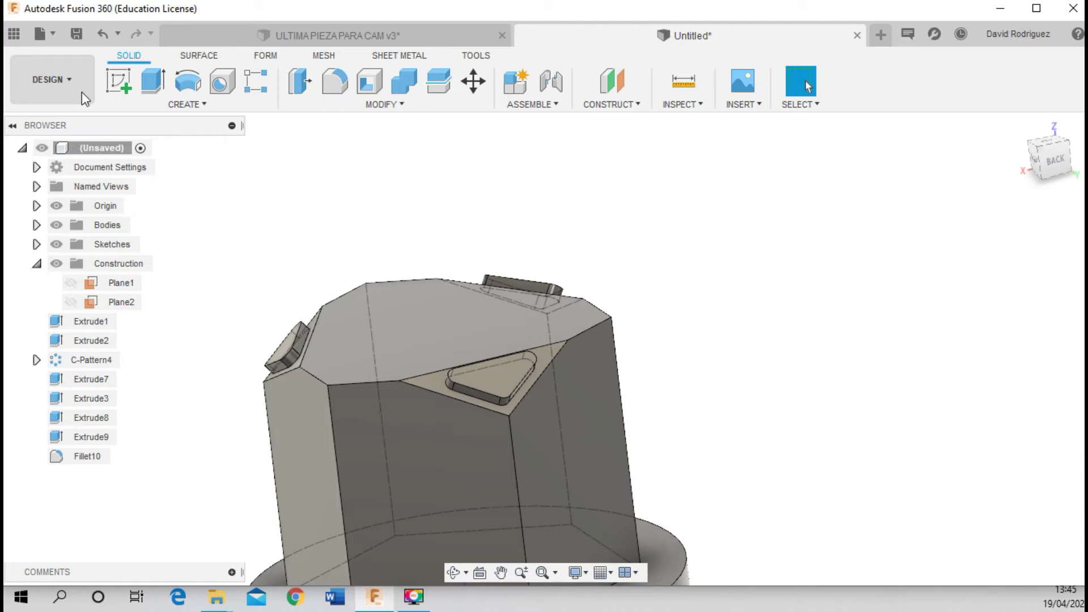
Save the design as PIEZA CAM456 in Admin Project, then orbit the saved part
left_click(52, 35)
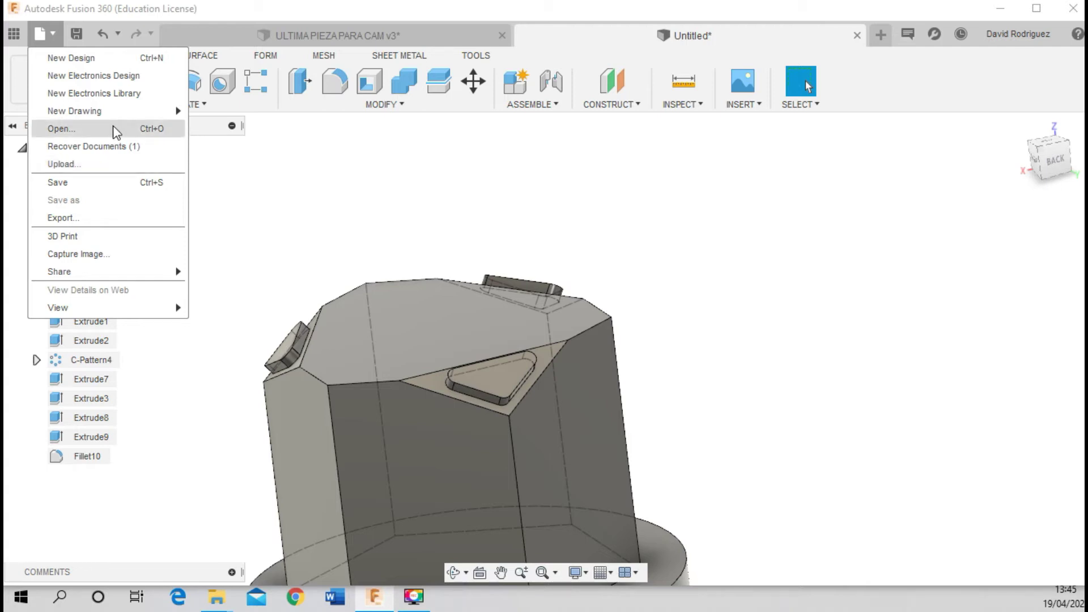
mouse_move(75, 110)
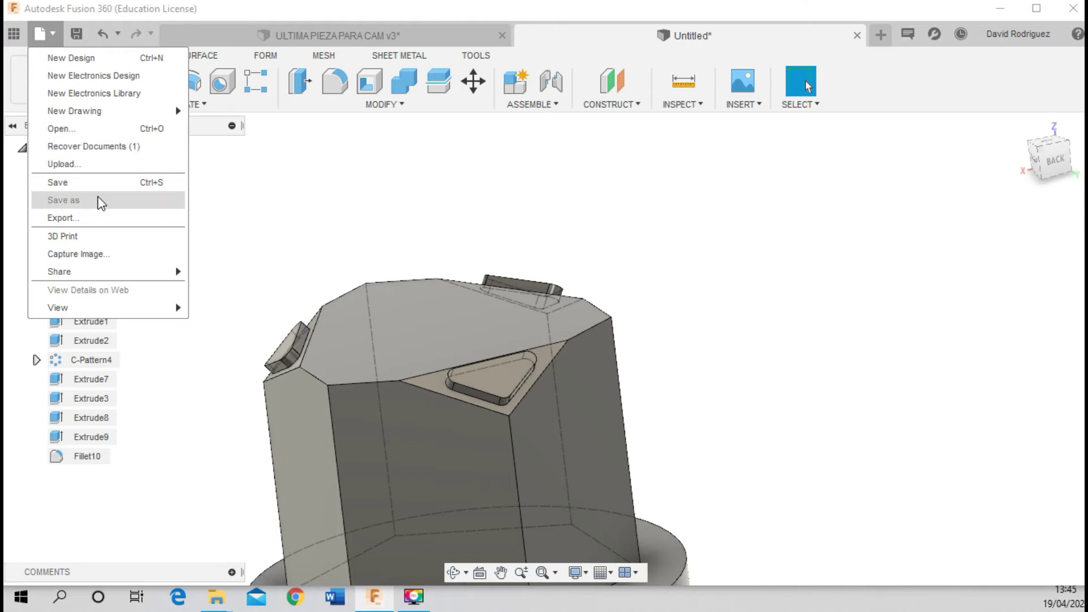
left_click(96, 182)
key("BackSpace")
type("PIEZA CAM456")
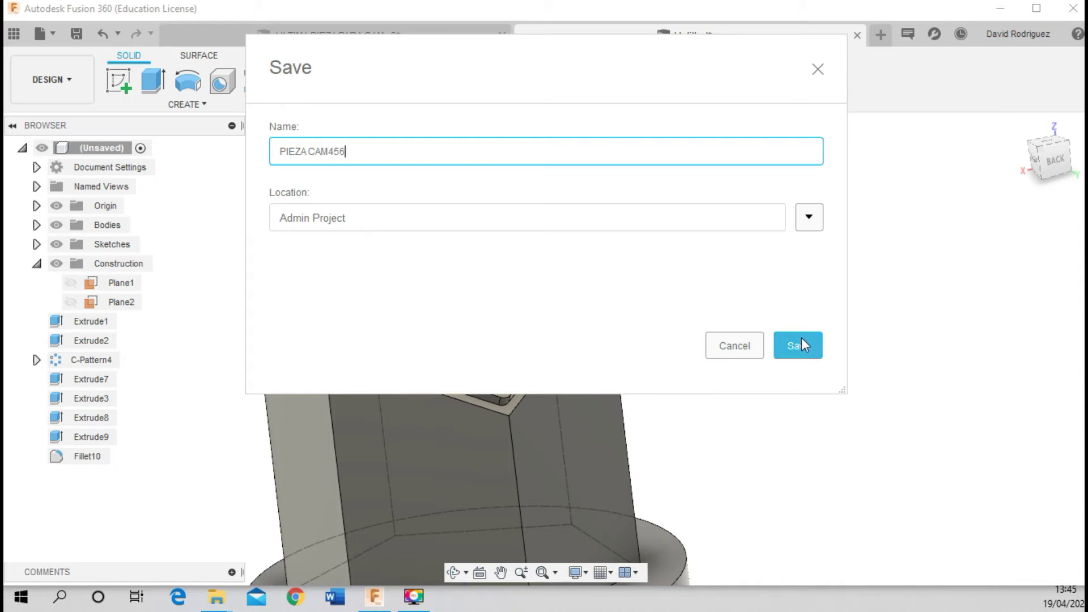
left_click(801, 345)
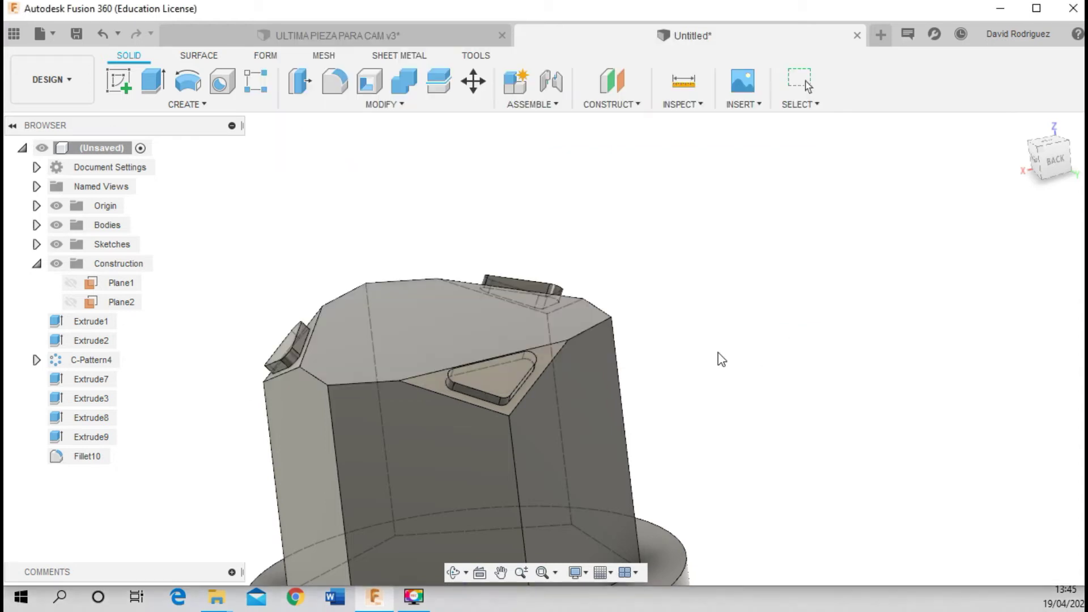
mouse_move(718, 359)
middle_mouse_down("shift")
mouse_move(622, 345)
mouse_move(482, 373)
middle_mouse_up("shift")
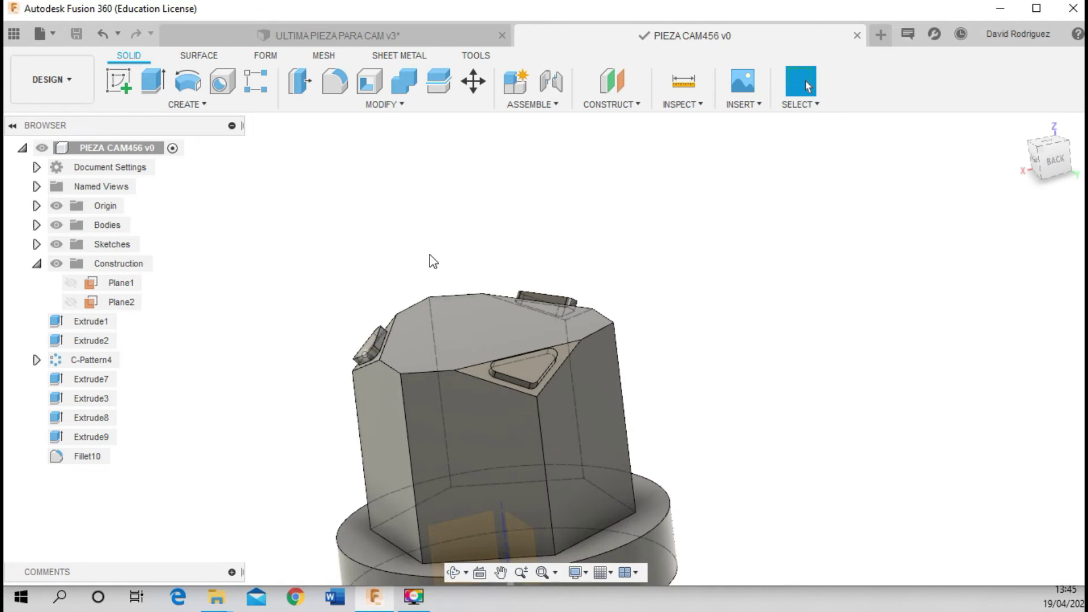
mouse_move(470, 475)
middle_mouse_down("shift")
mouse_move(525, 389)
mouse_move(493, 428)
mouse_move(495, 453)
middle_mouse_up("shift")
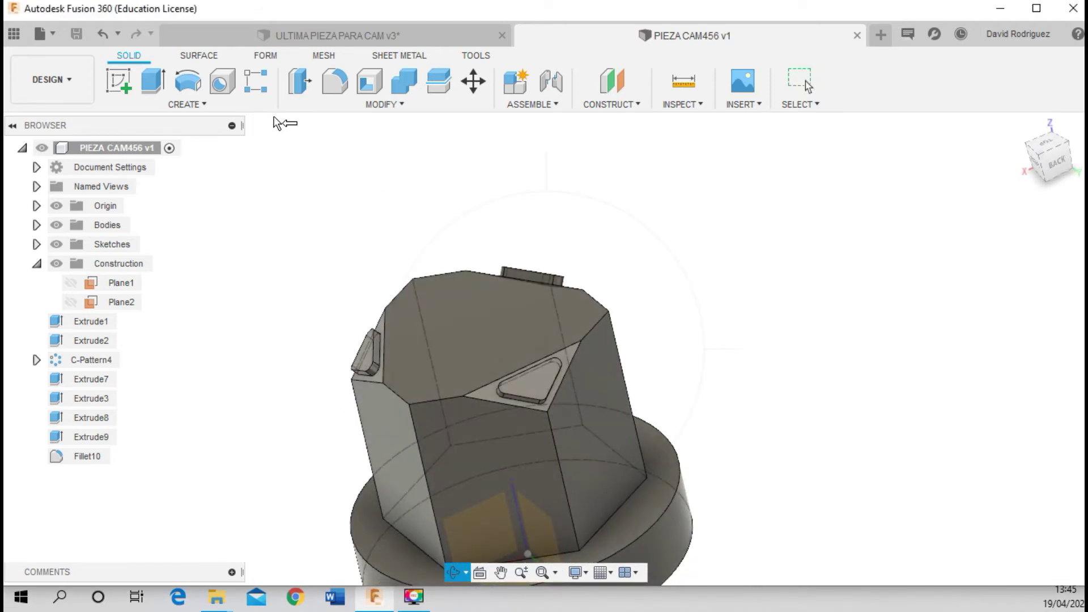
Return to the ULTIMA PIEZA PARA CAM v3 reference part and view it from the top
left_click(297, 35)
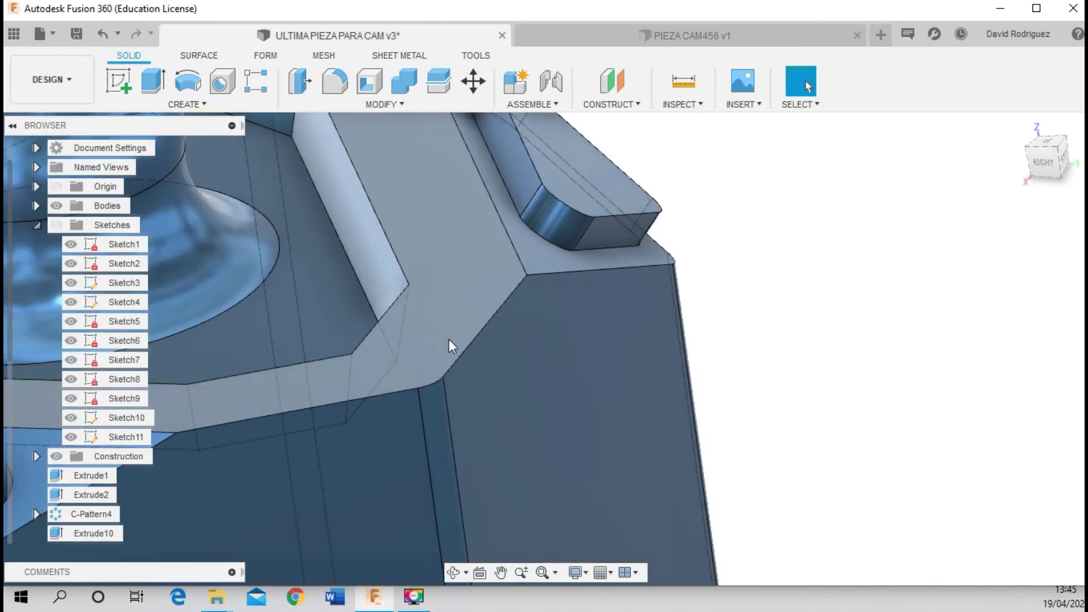
mouse_move(1050, 156)
left_click(1044, 146)
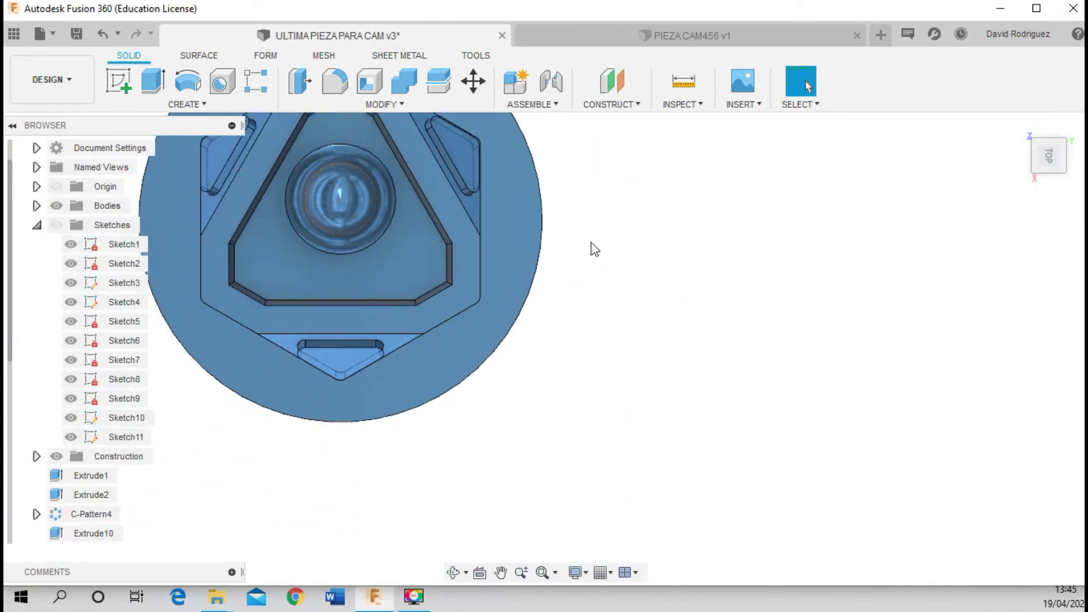
scroll(391, 147, "up", 5)
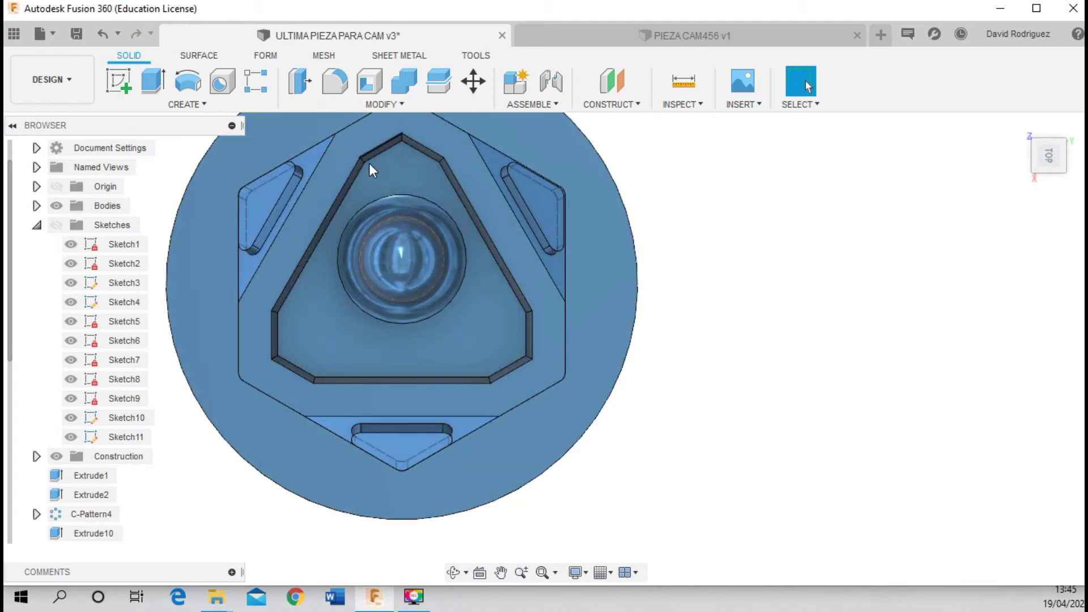
scroll(369, 163, "up", 2)
scroll(369, 163, "down", 1)
scroll(369, 163, "down", 1)
scroll(357, 132, "down", 2)
scroll(383, 141, "down", 1)
scroll(393, 120, "up", 5)
scroll(392, 120, "up", 3)
scroll(382, 138, "up", 1)
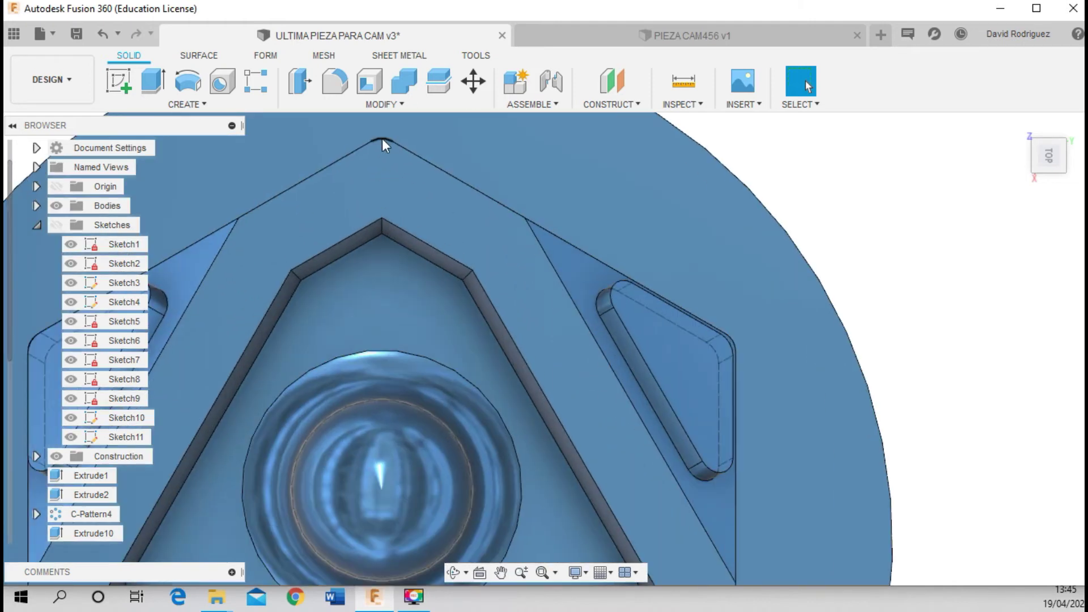
scroll(381, 138, "down", 2)
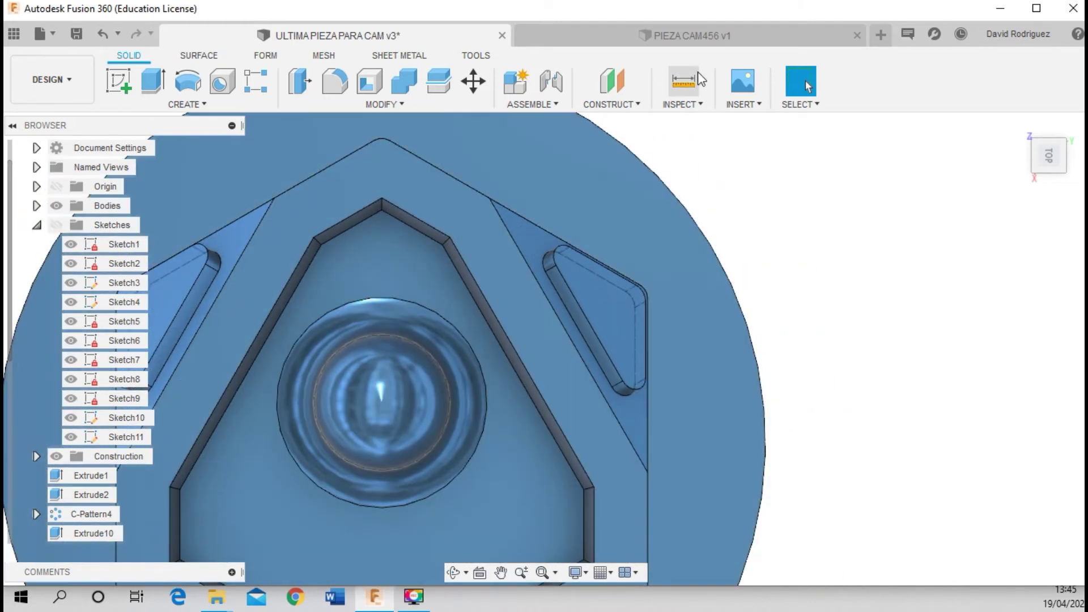
Measure 7.247 mm from the top rim's outer corner to the pocket's top corner, then close the measurement
left_click(687, 78)
left_click(486, 197)
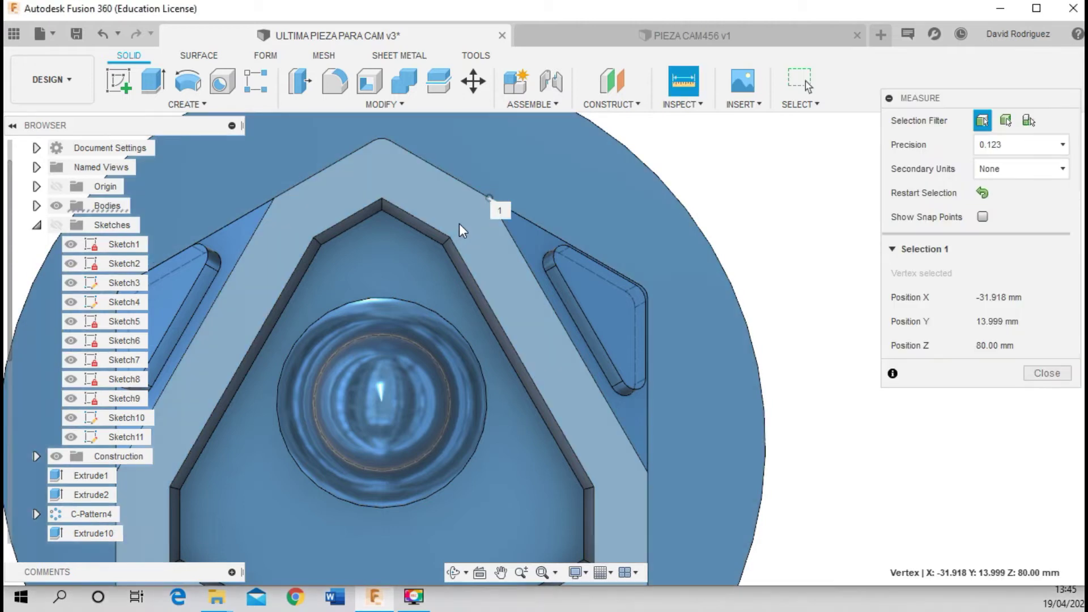
left_click(448, 236)
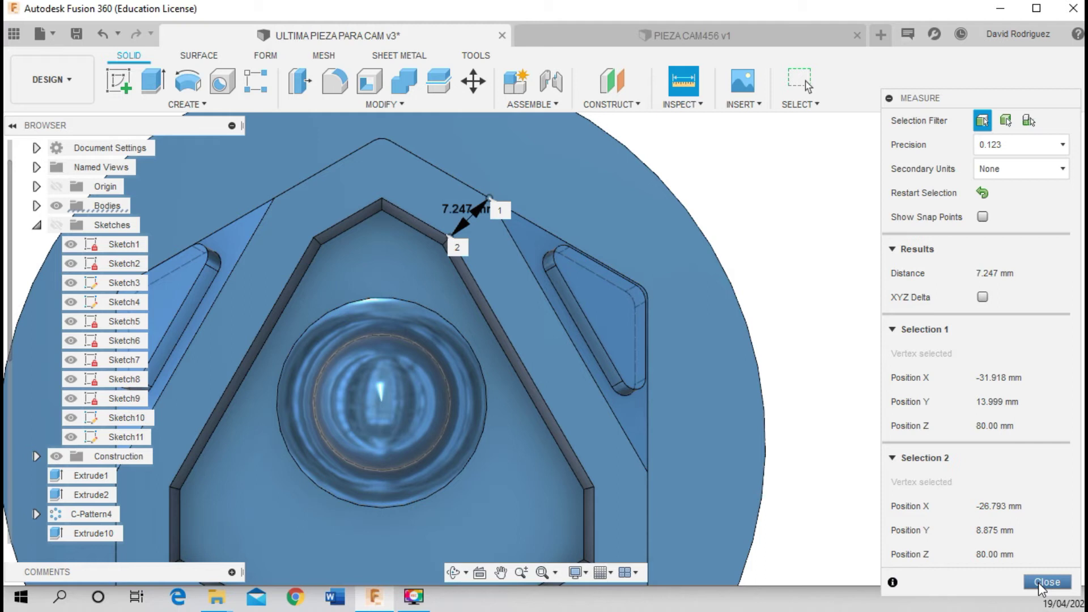
left_click(1042, 582)
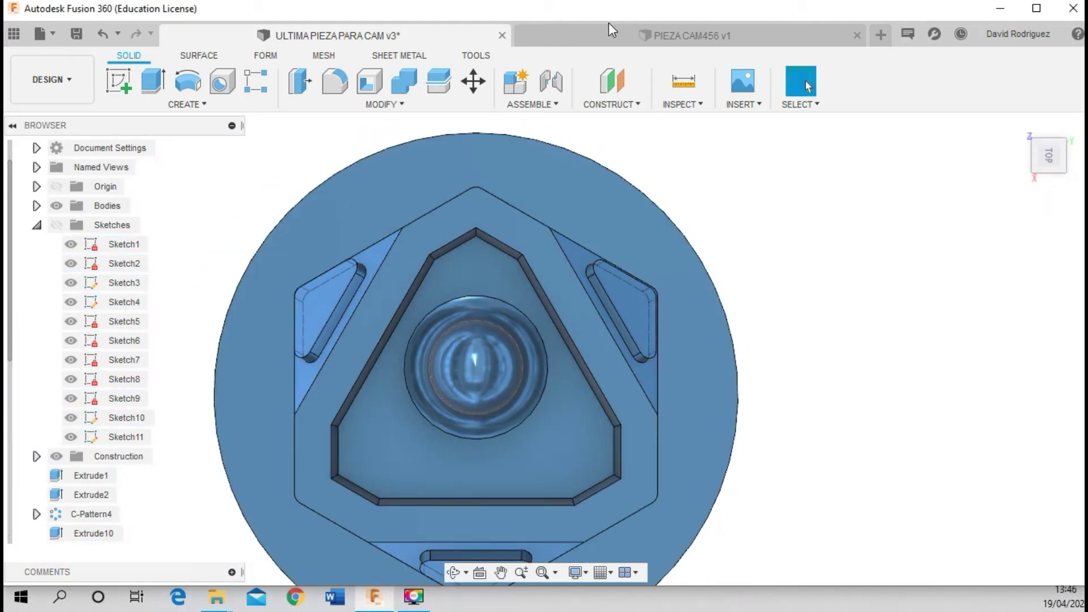
On PIEZA CAM456's top face, sketch the face outline offset -7.247 mm inward and finish the sketch
left_click(603, 39)
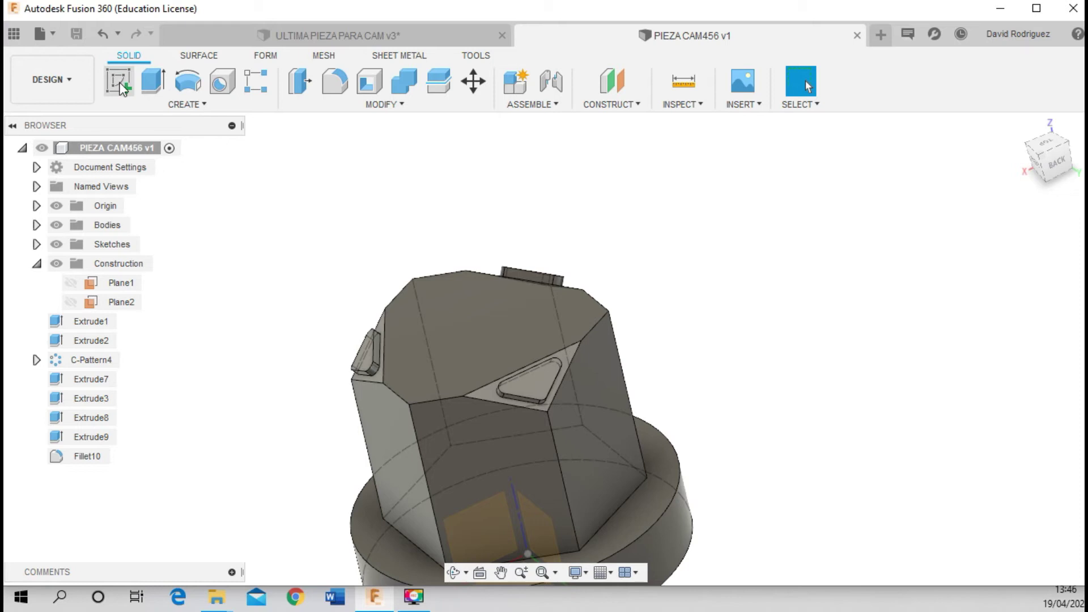
left_click(444, 323)
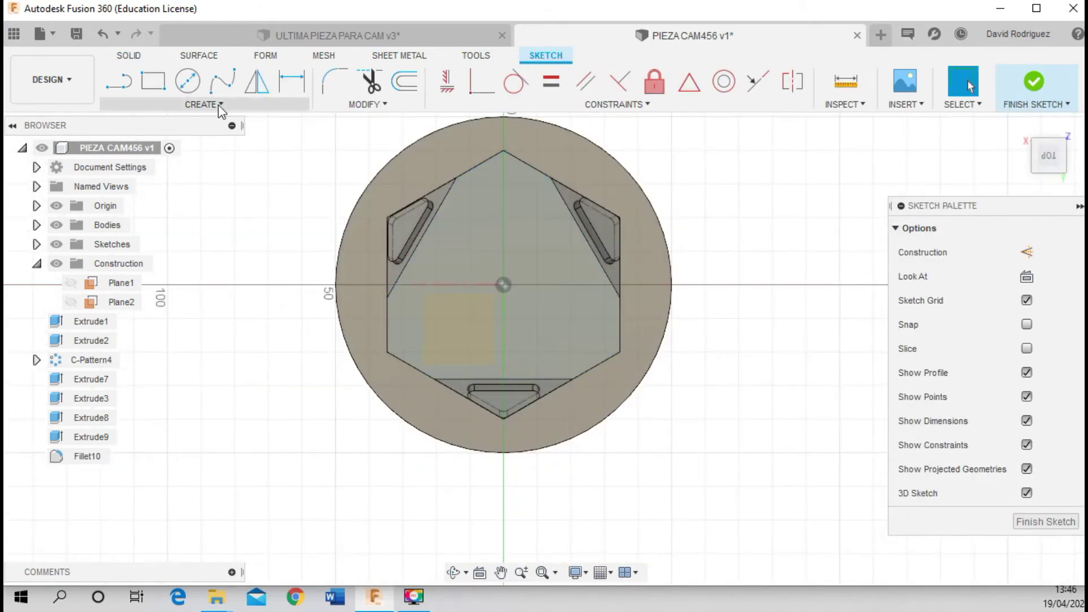
left_click(383, 107)
left_click(399, 217)
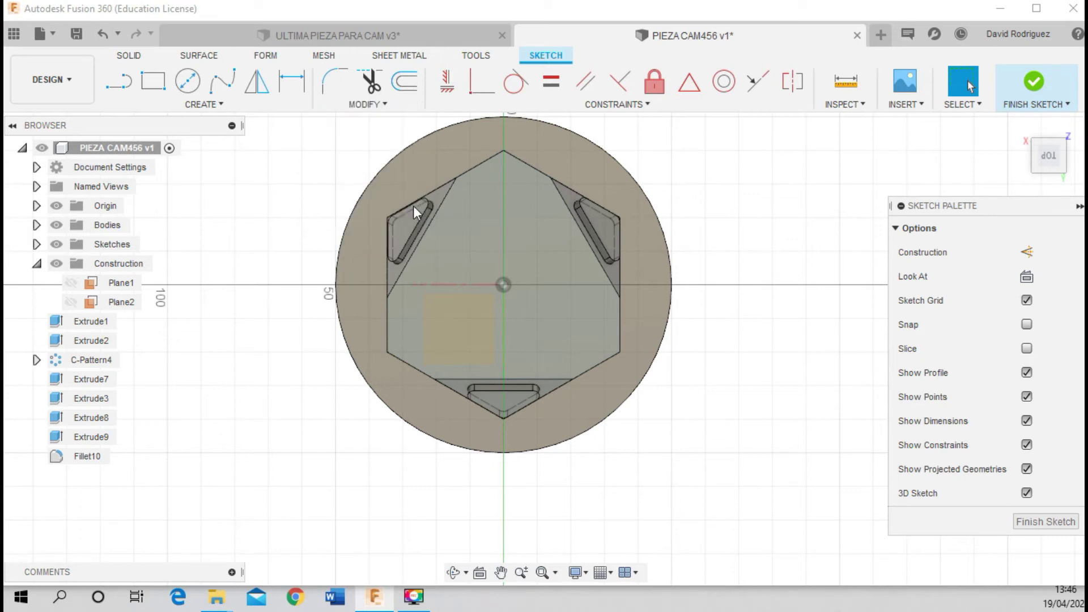
left_click(474, 180)
type("7")
key("Return")
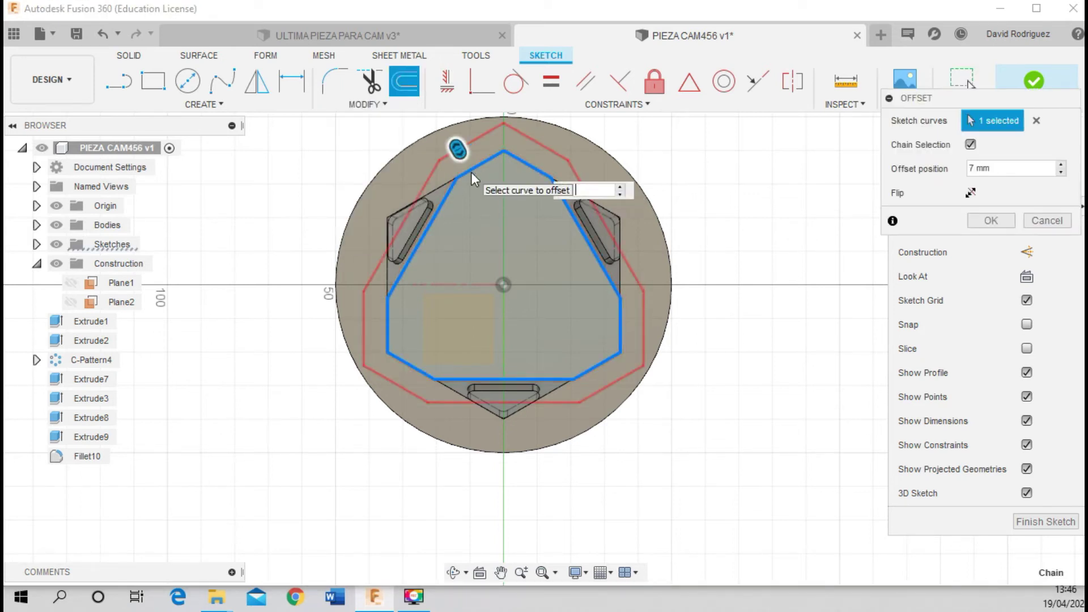
type("-7")
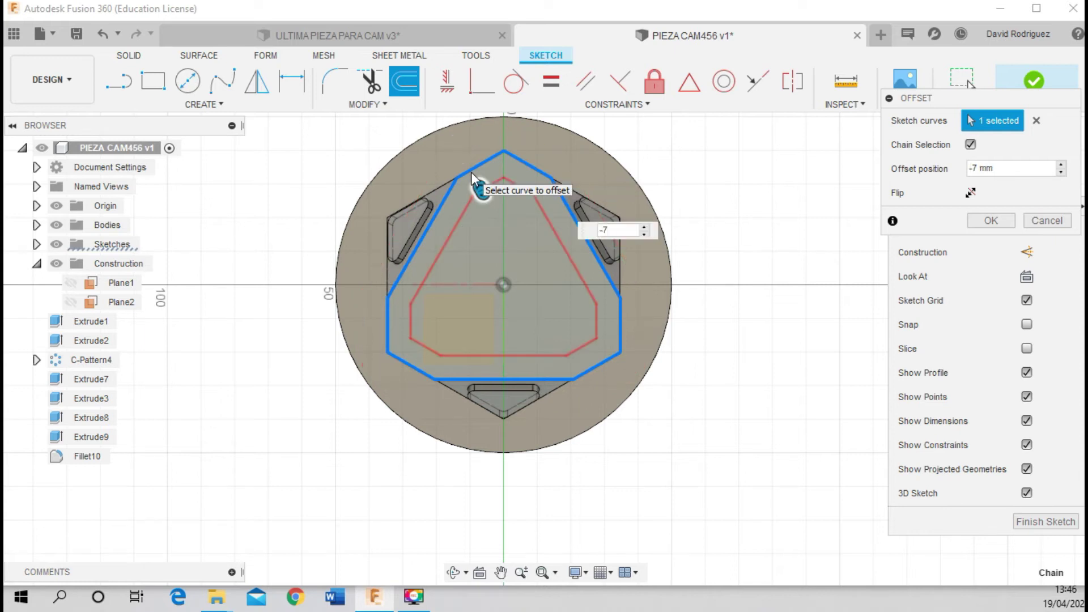
type(".247")
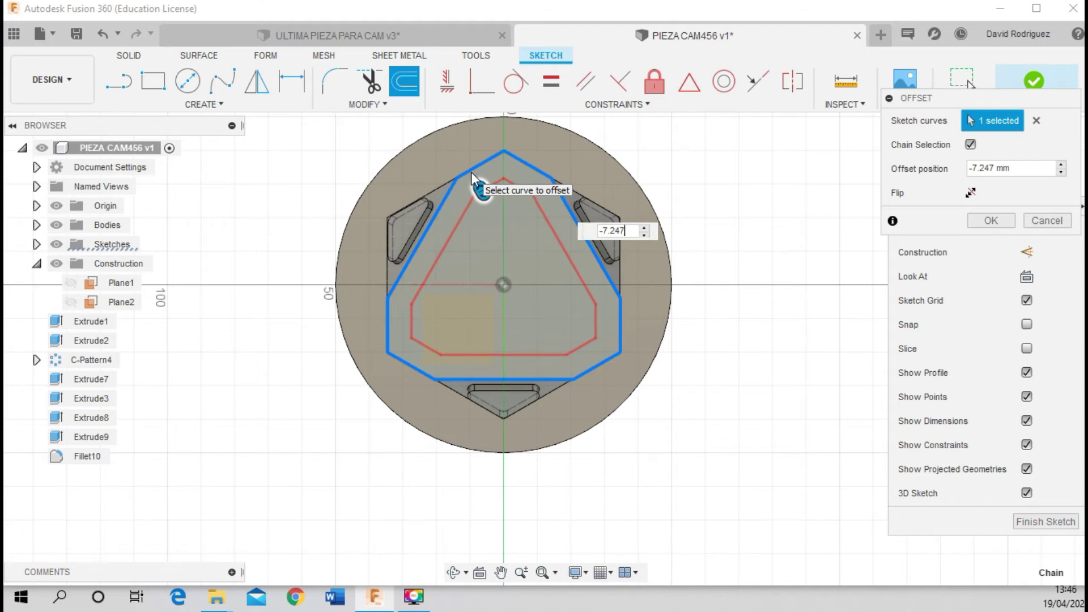
left_click(981, 223)
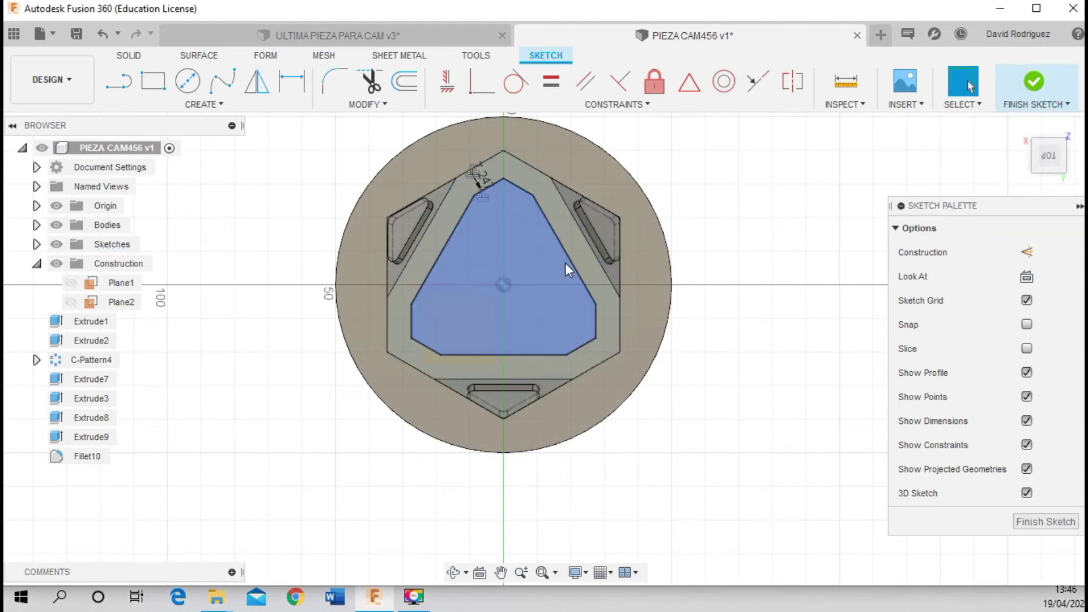
scroll(566, 262, "up", 2)
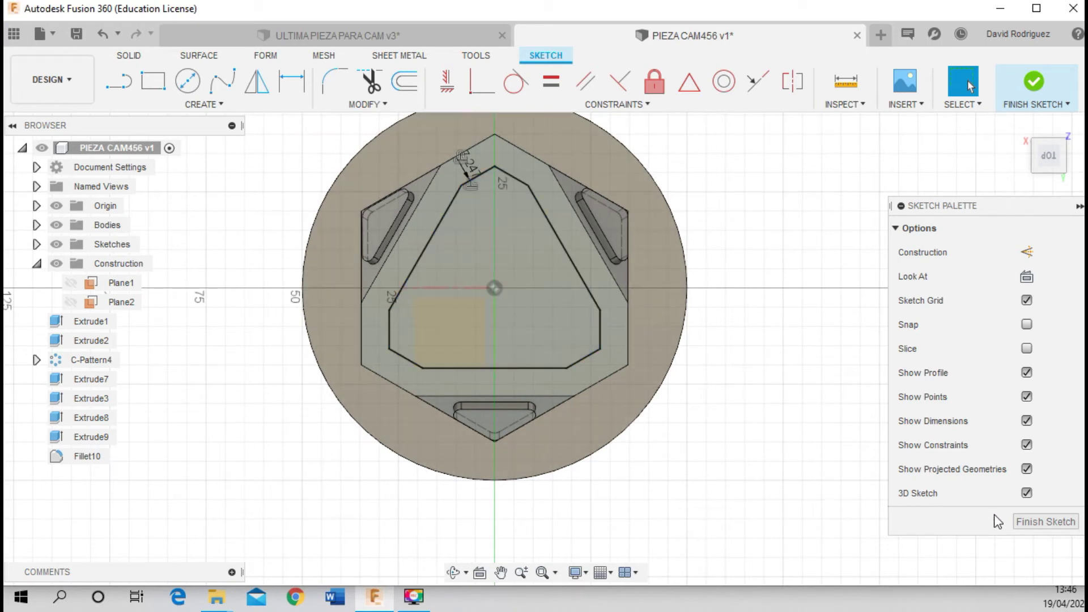
left_click(1027, 521)
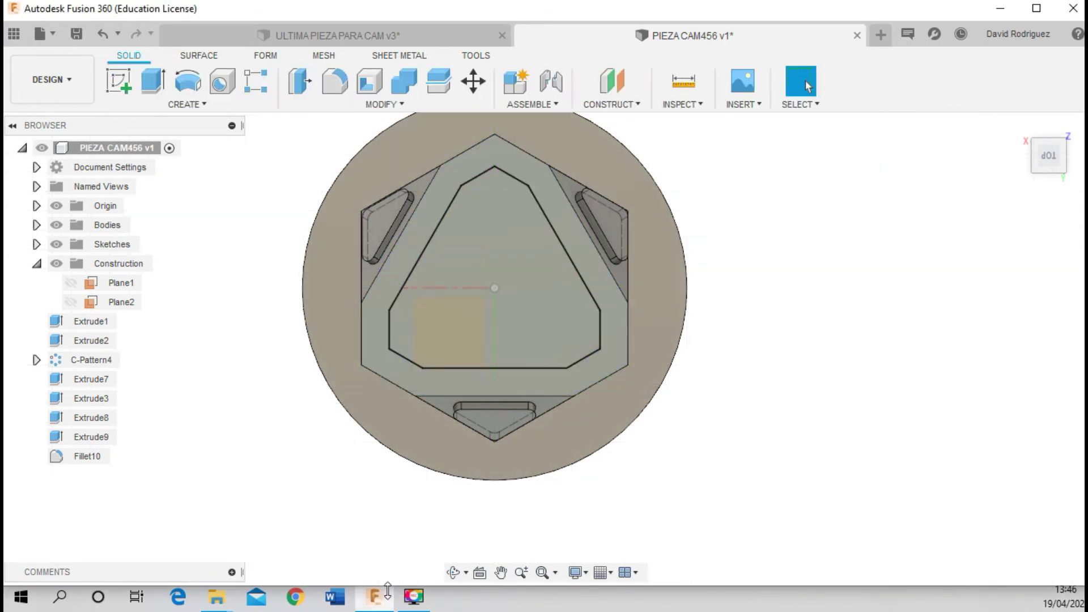
Return to the reference part and orbit to an oblique view of the pocket
left_click(261, 37)
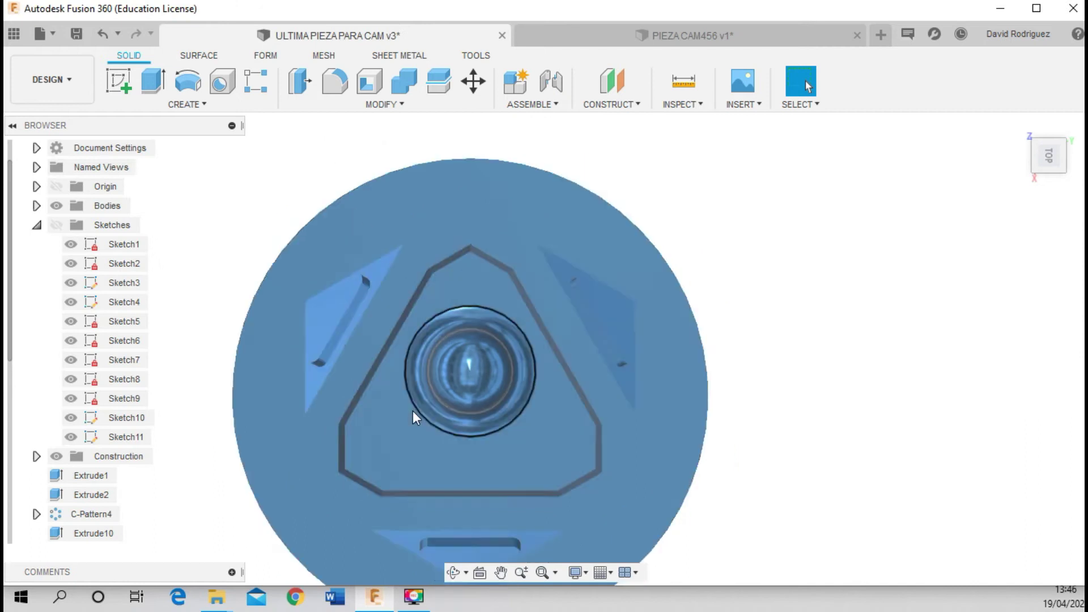
scroll(77, 419, "down", 2)
scroll(101, 404, "down", 2)
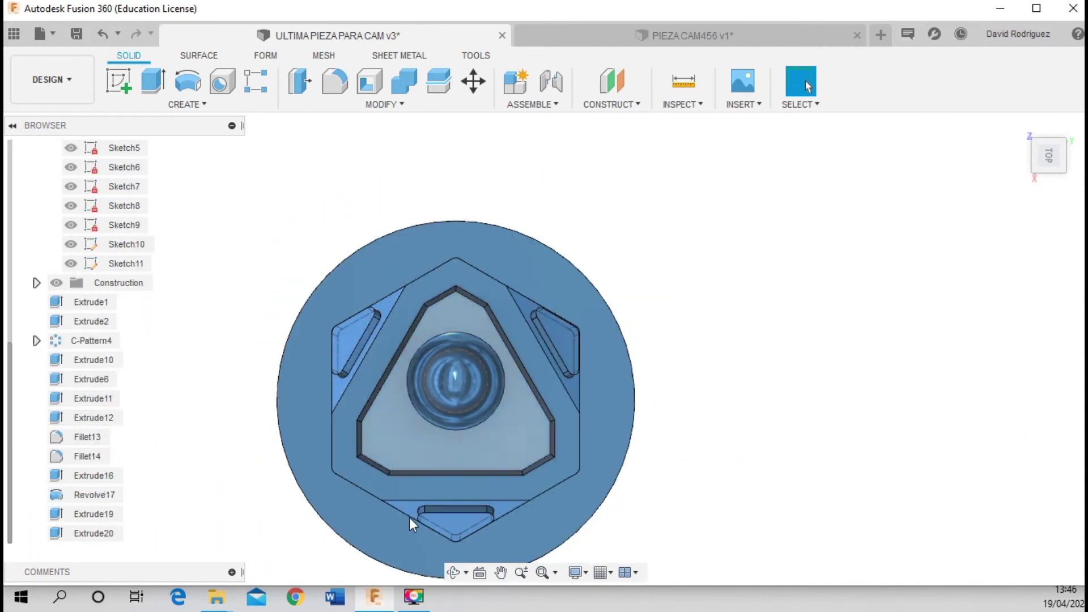
left_click_drag(442, 402, 301, 375)
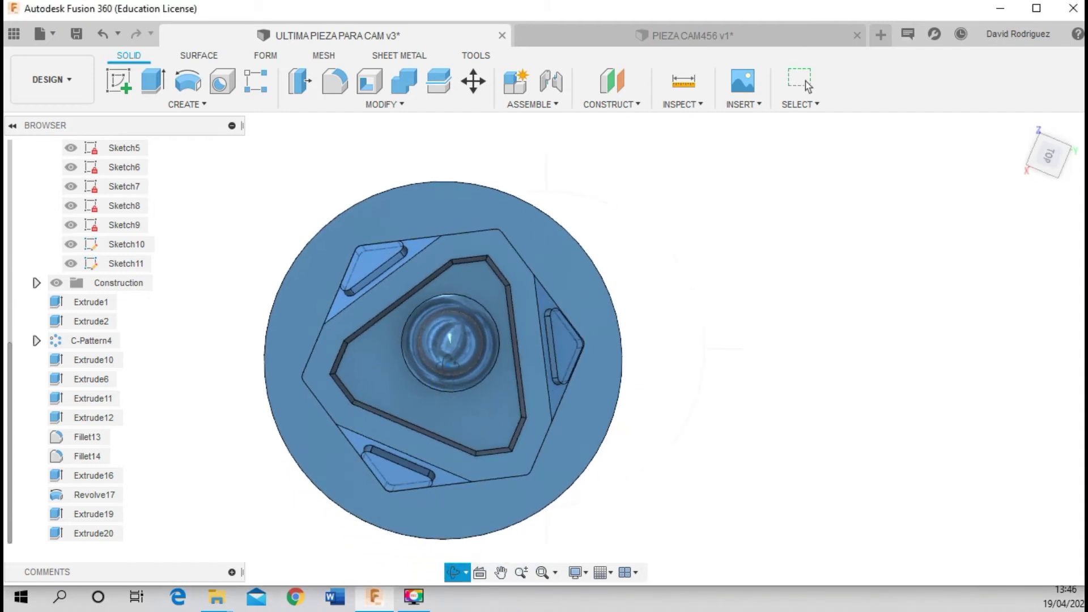
scroll(302, 375, "down", 2)
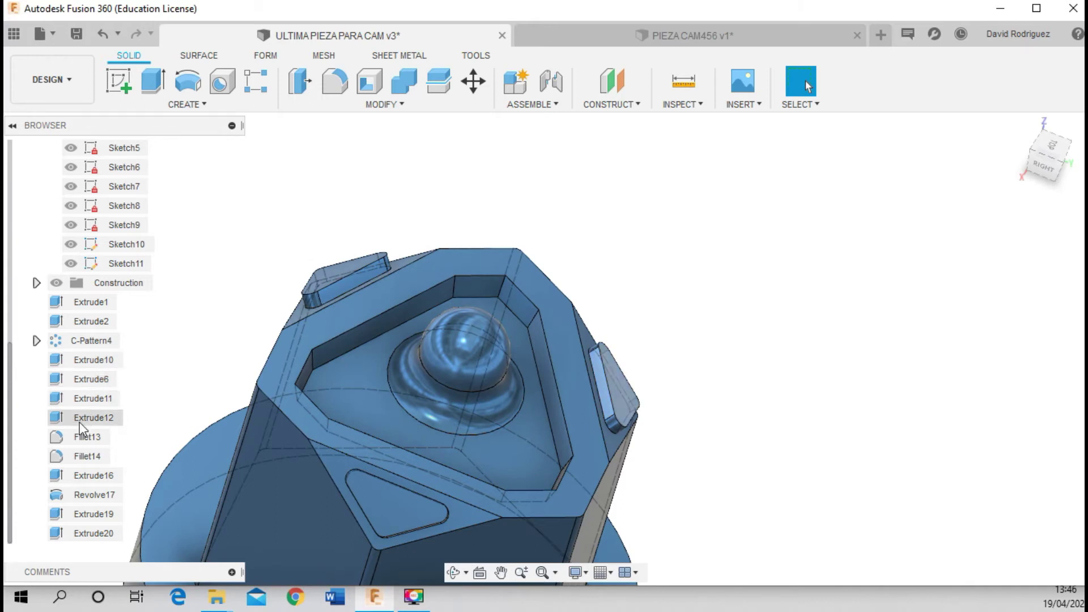
Expand the Construction folder and collapse the sketches list, zooming in on the pocket
left_click(36, 284)
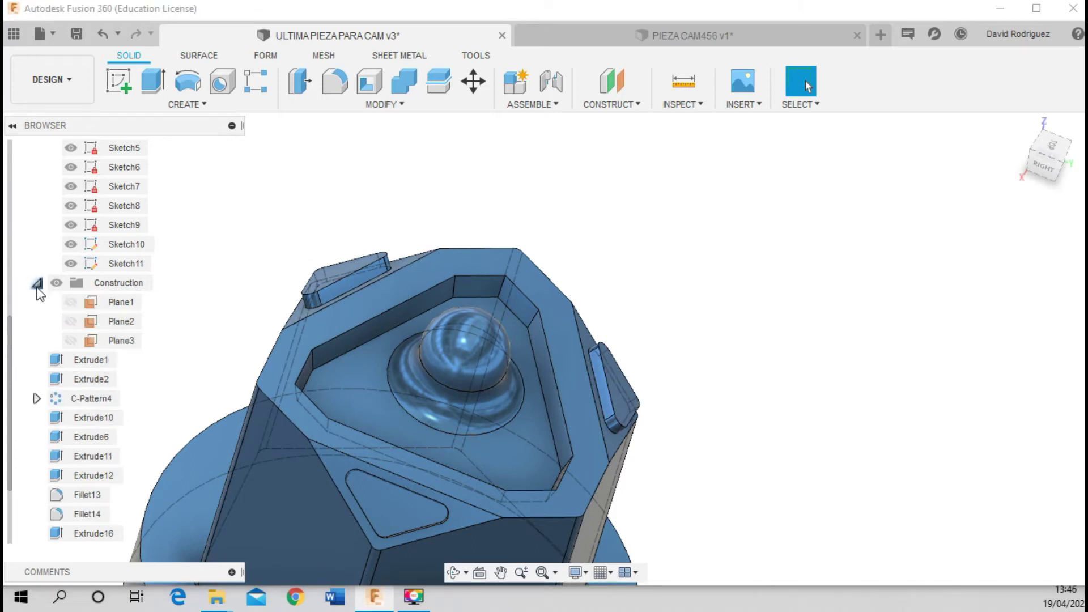
scroll(38, 290, "up", 2)
scroll(43, 272, "up", 3)
left_click(39, 245)
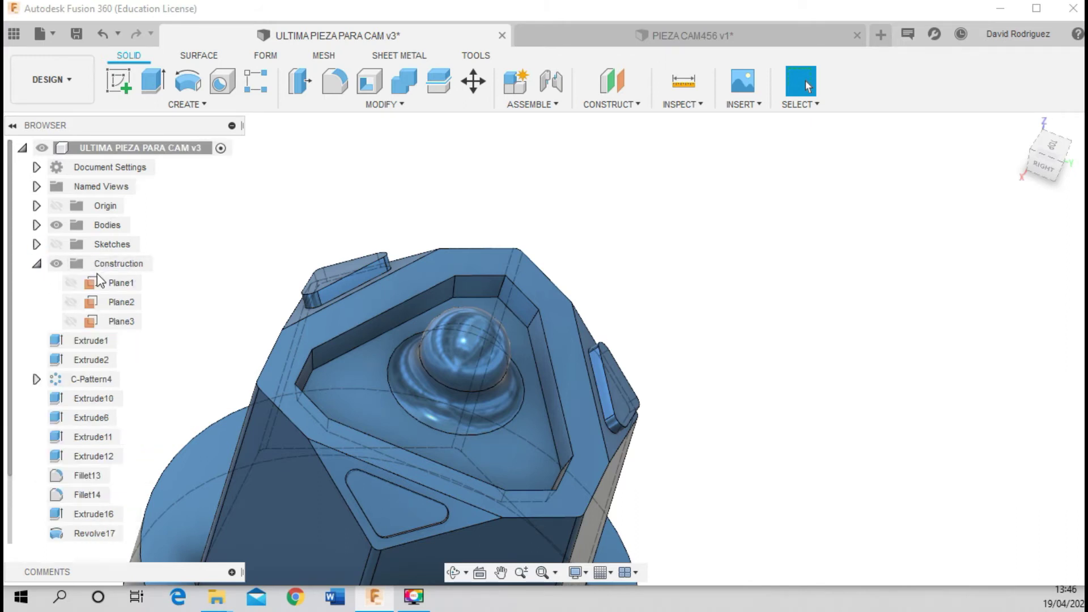
scroll(97, 275, "down", 1)
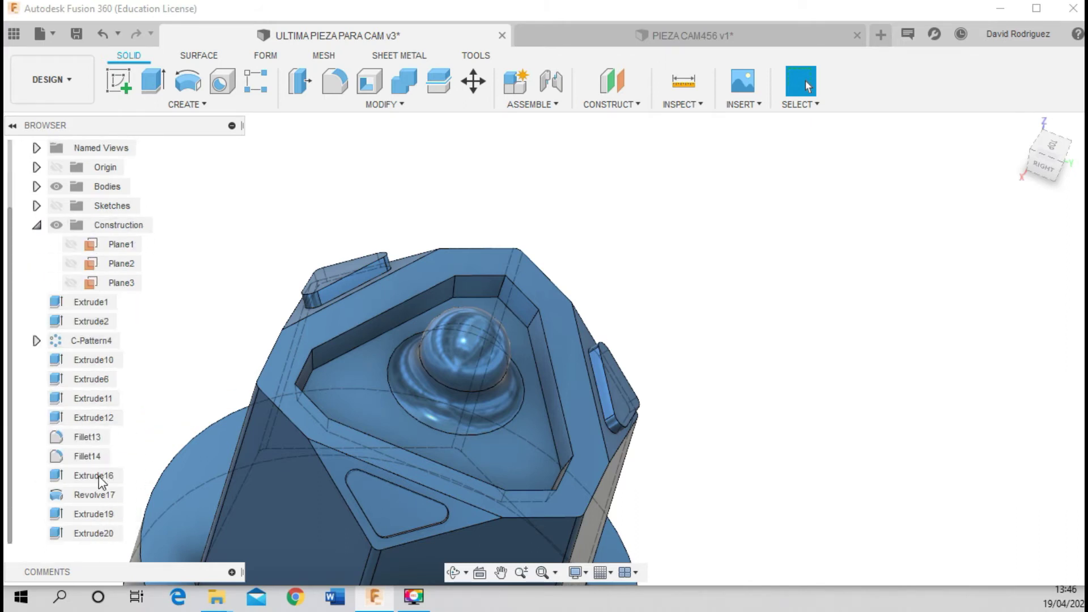
scroll(17, 306, "up", 1)
scroll(19, 279, "up", 1)
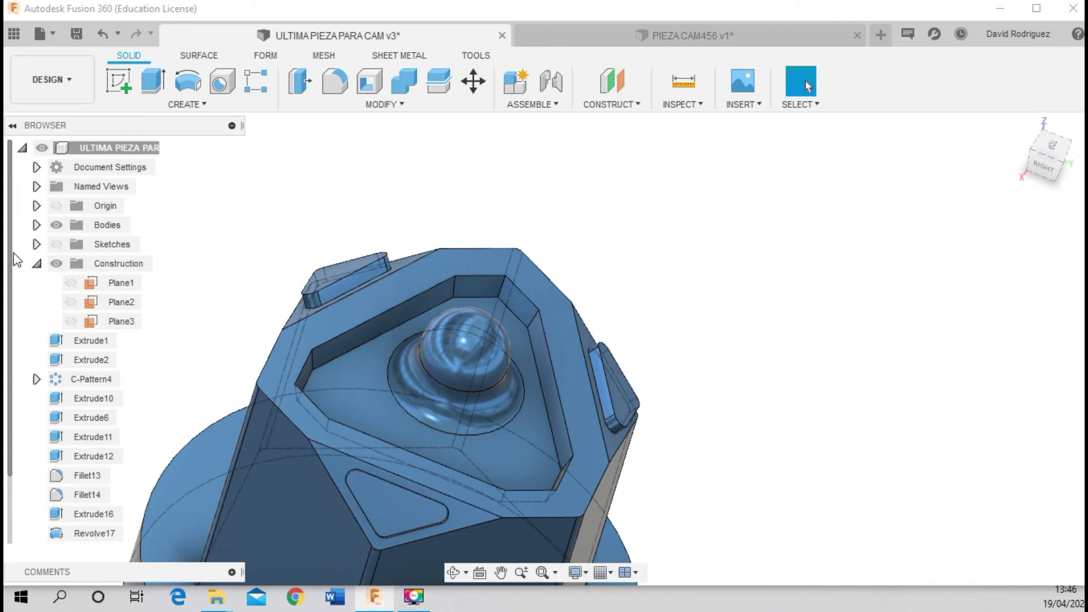
scroll(15, 383, "down", 2)
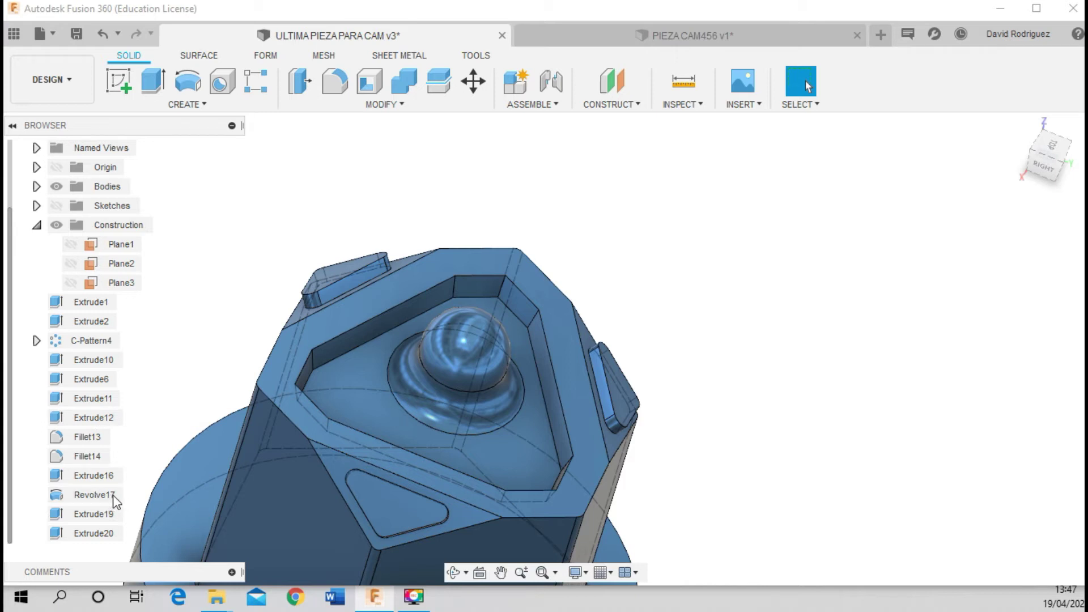
scroll(607, 279, "down", 2)
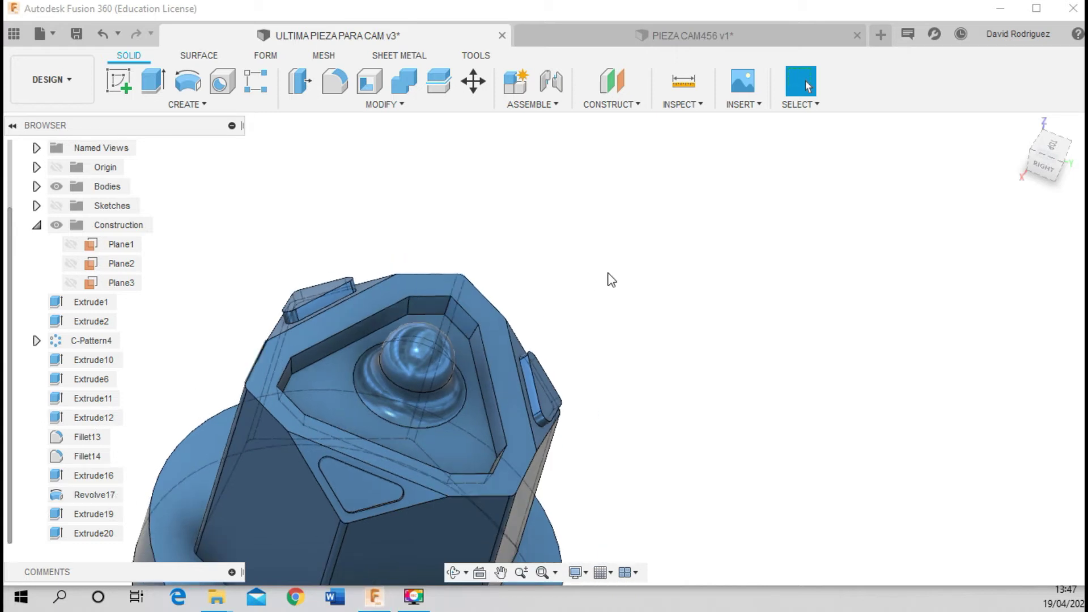
scroll(473, 311, "down", 2)
scroll(474, 311, "down", 1)
scroll(427, 292, "up", 3)
scroll(426, 292, "down", 1)
scroll(426, 292, "down", 2)
scroll(424, 287, "down", 1)
scroll(423, 286, "up", 2)
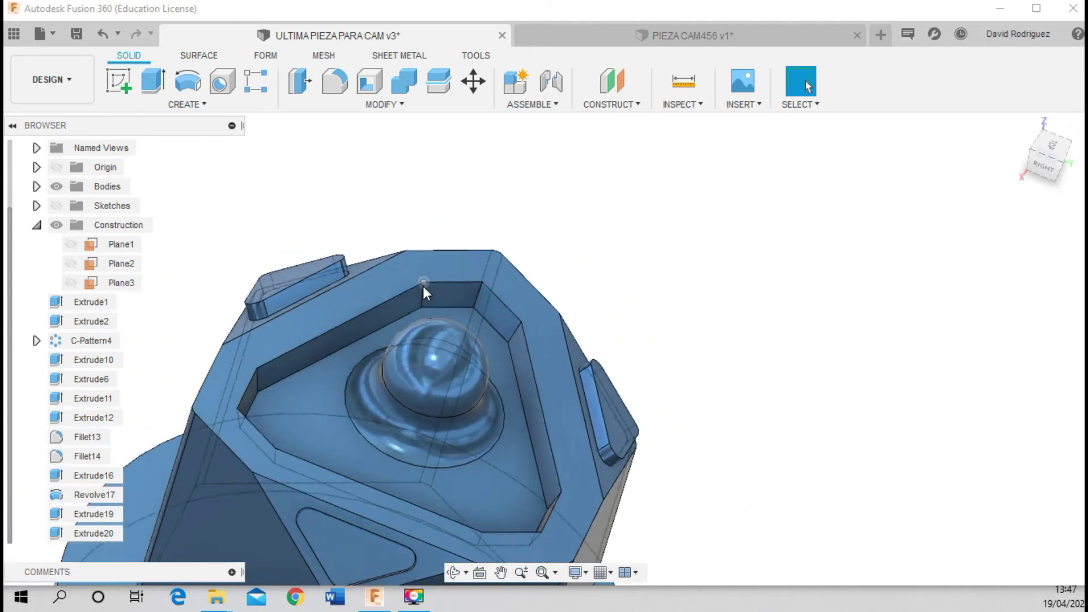
scroll(423, 286, "up", 2)
scroll(493, 269, "up", 2)
Measure the pocket wall's corner edge, 5.234 mm between its top and bottom corners, then close
key("i")
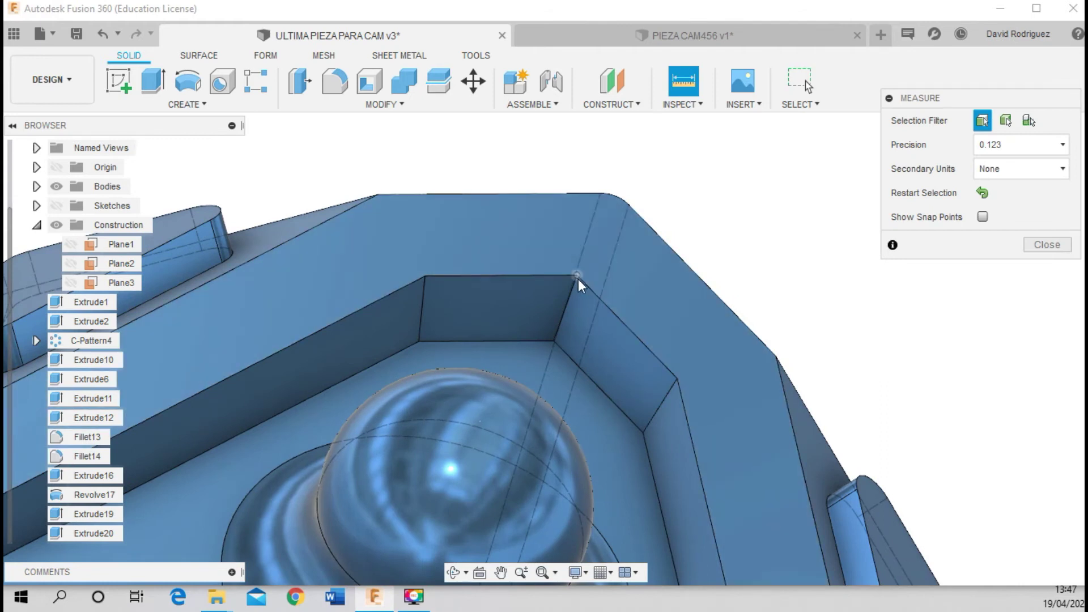
left_click(577, 276)
left_click(554, 341)
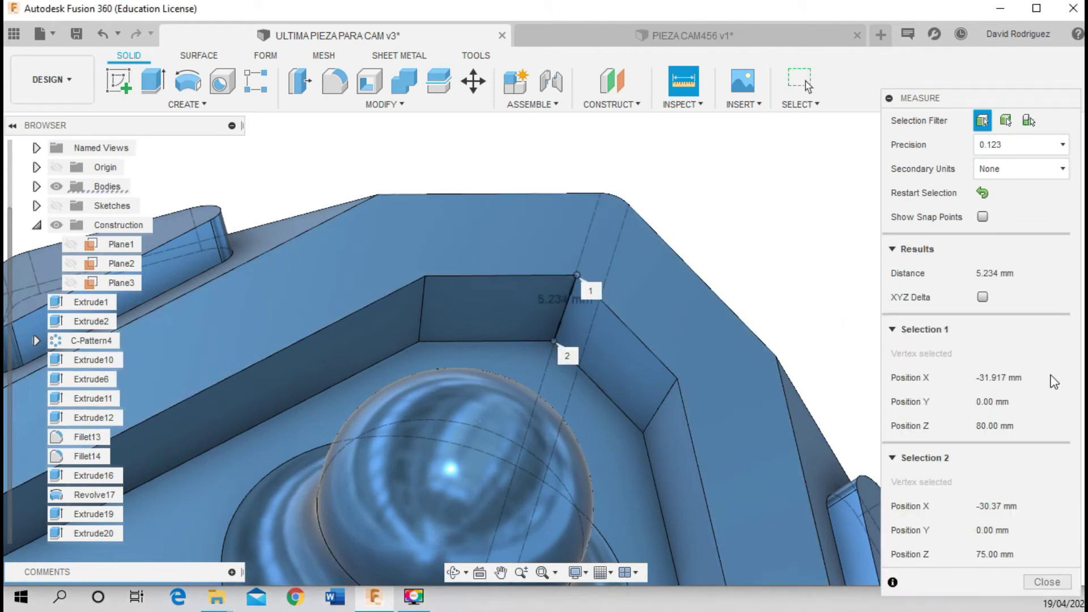
left_click(1046, 582)
scroll(706, 382, "down", 3)
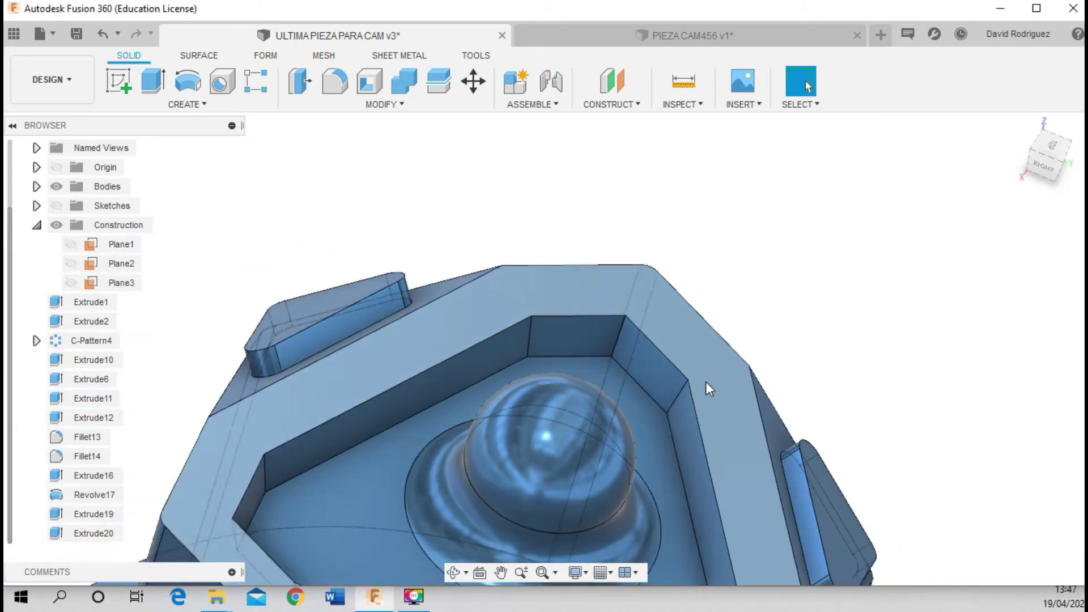
scroll(706, 382, "down", 3)
On PIEZA CAM456, select the triangular pocket profile for an extrude
left_click(647, 45)
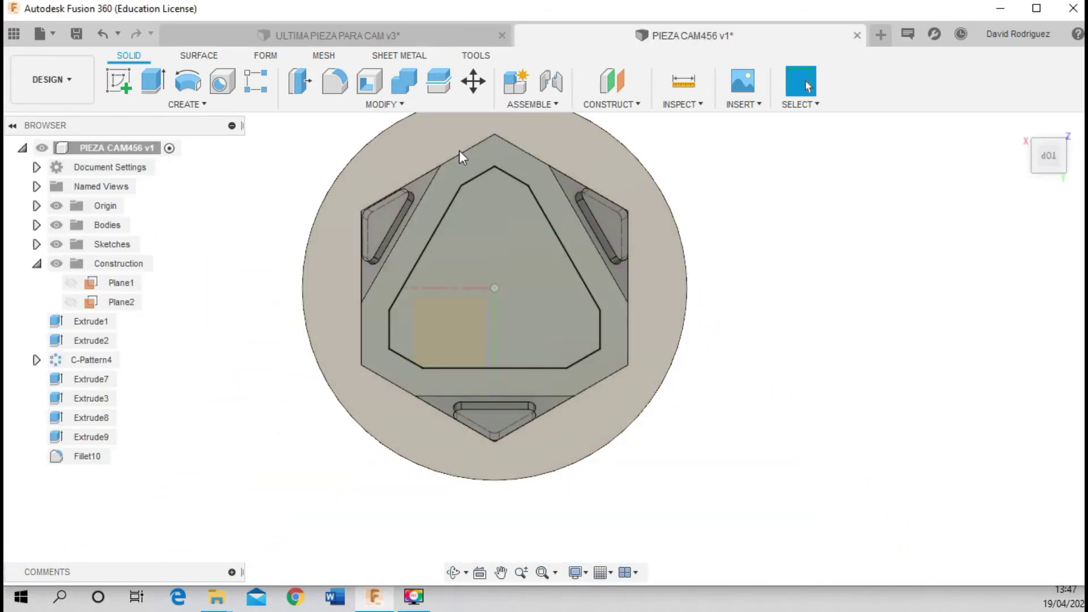
left_click(161, 83)
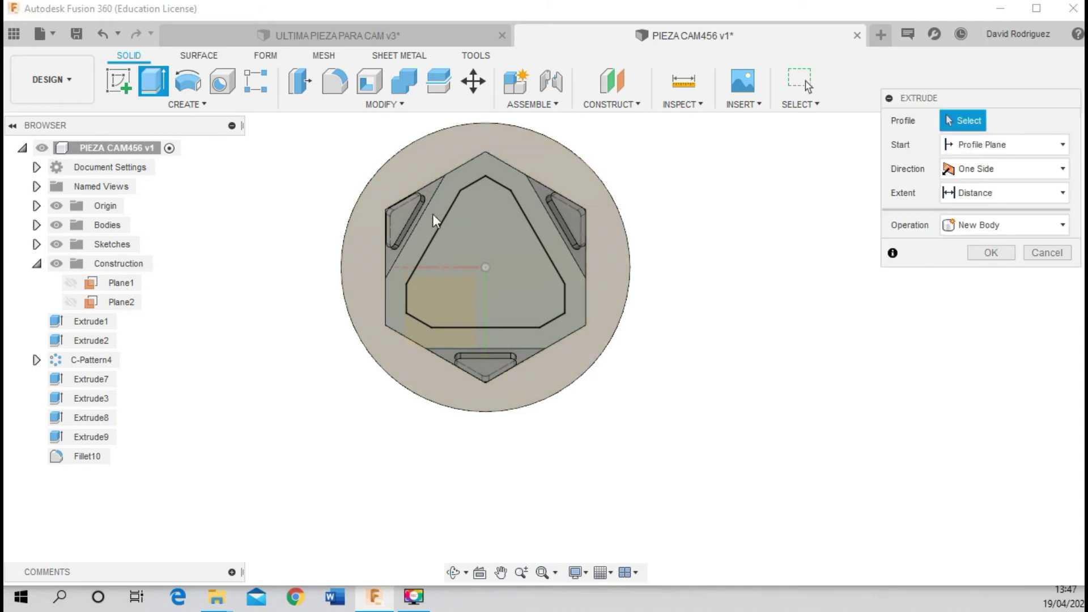
left_click(464, 232)
left_click(453, 572)
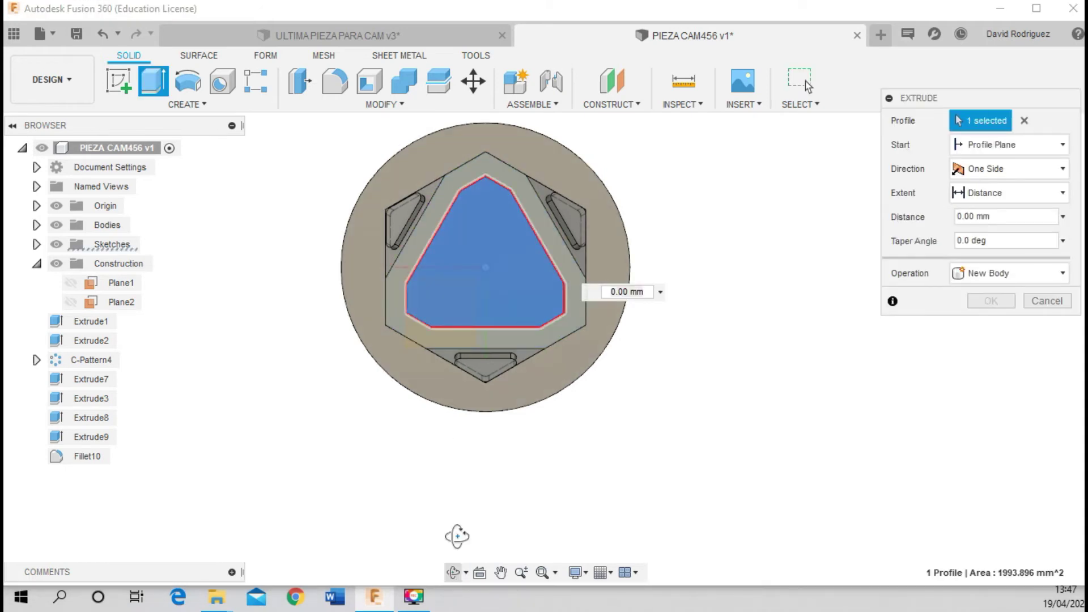
left_click_drag(457, 534, 592, 271)
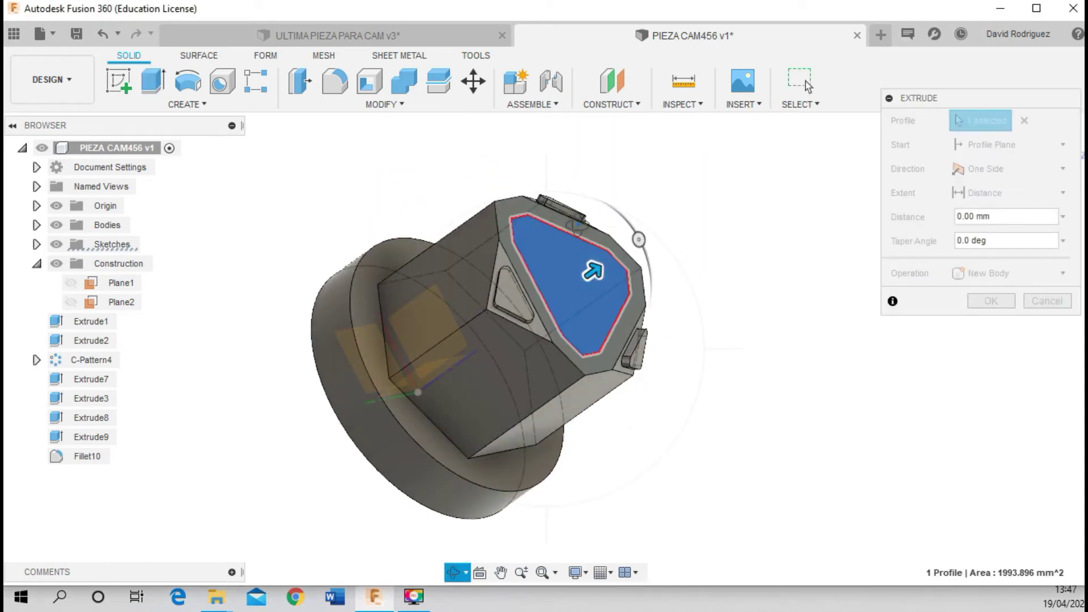
left_click_drag(592, 271, 619, 264)
left_click_drag(512, 197, 544, 176)
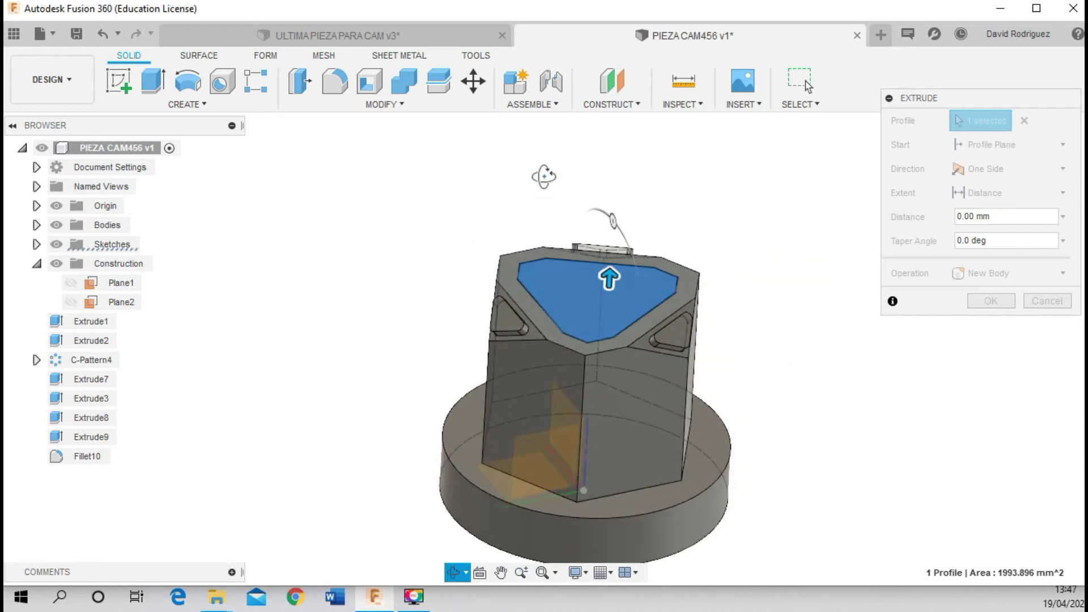
scroll(614, 255, "up", 5)
key("Escape")
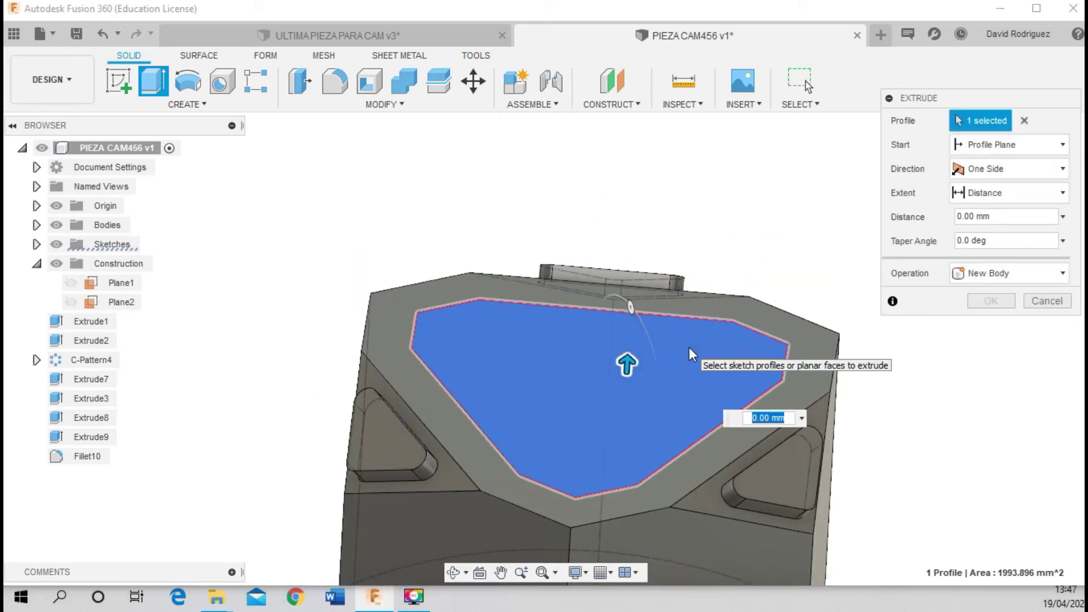
Cut the pocket -5 mm deep with a -15° taper angle
type("-")
type("5")
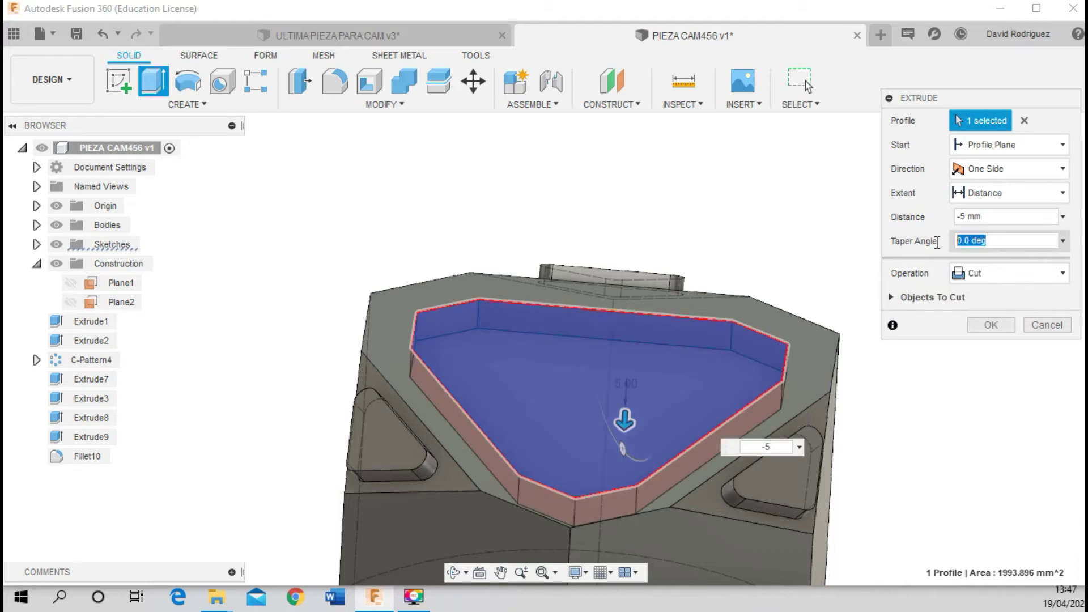
key("BackSpace")
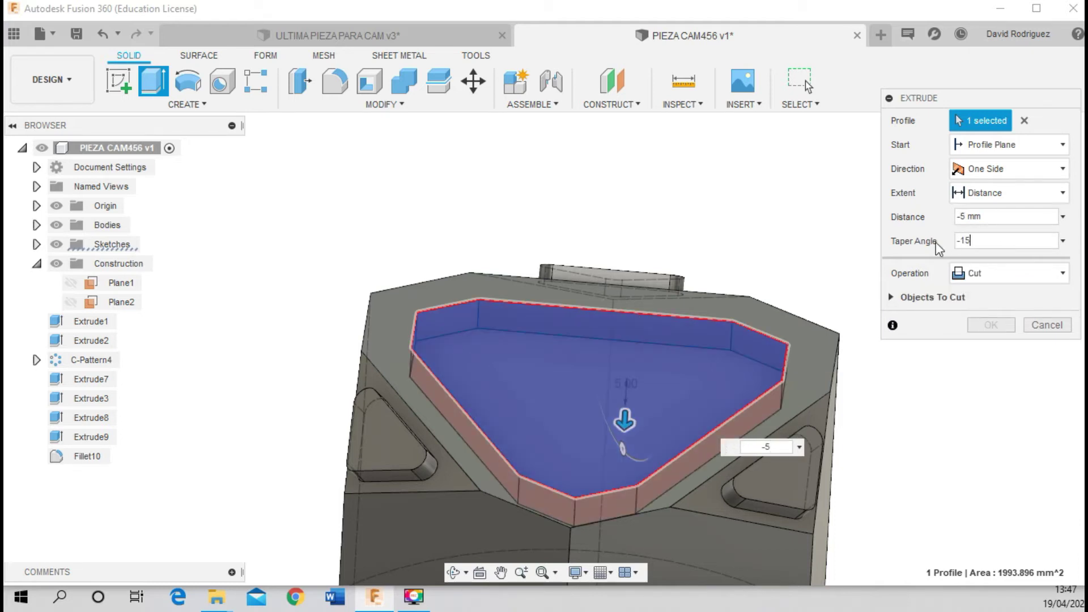
type("15")
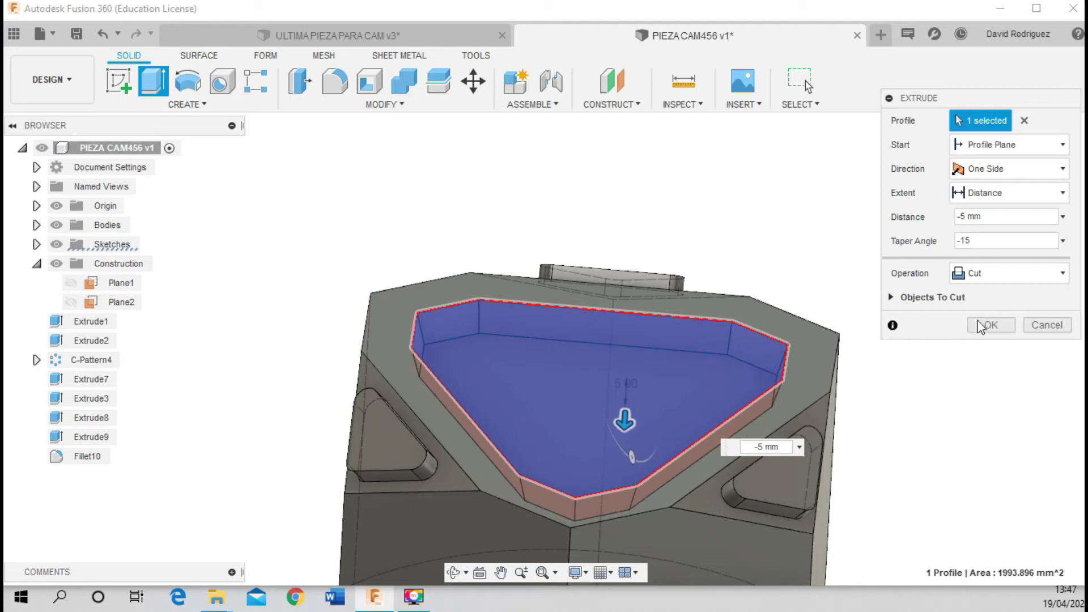
left_click(991, 325)
scroll(588, 328, "down", 3)
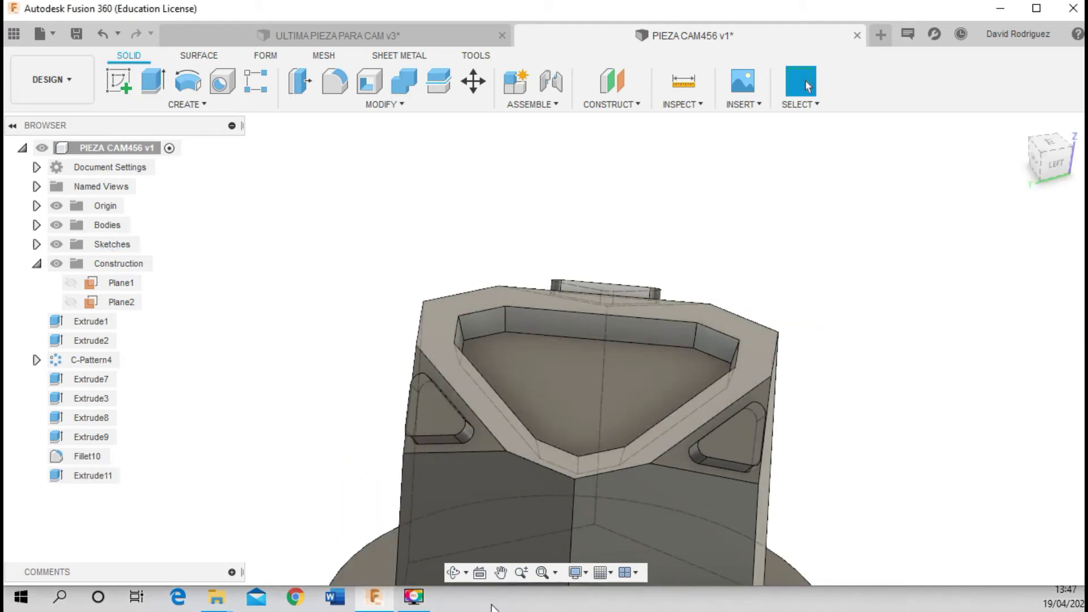
left_click(453, 573)
Start a fillet and select four of the hexagon's vertical edges from a side view
mouse_move(410, 403)
left_mouse_down()
mouse_move(504, 415)
mouse_move(539, 391)
left_mouse_up()
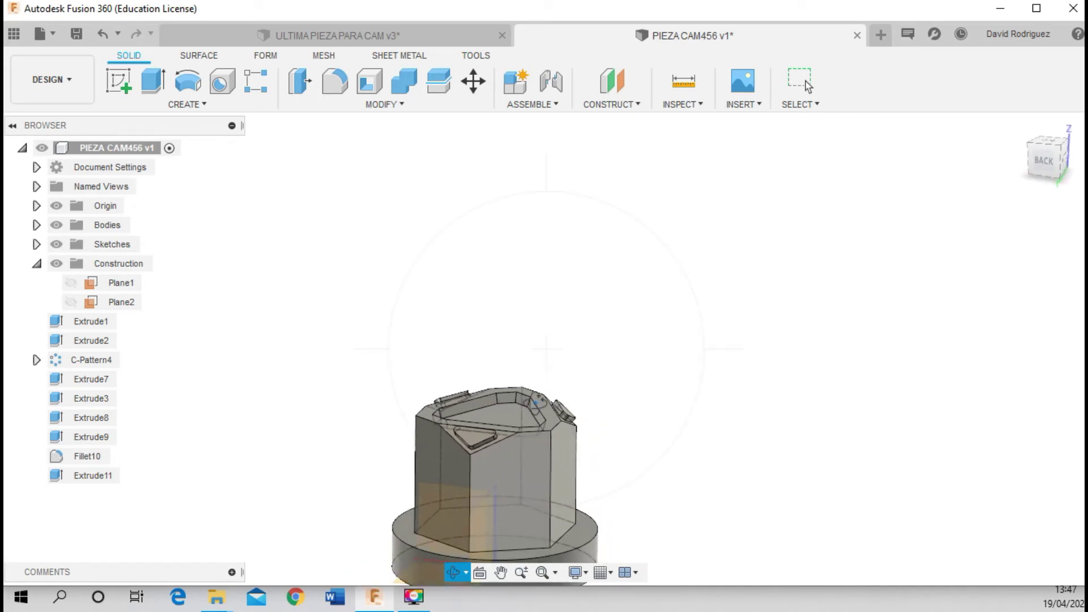
left_click_drag(538, 391, 527, 397)
key("Escape")
left_click(341, 83)
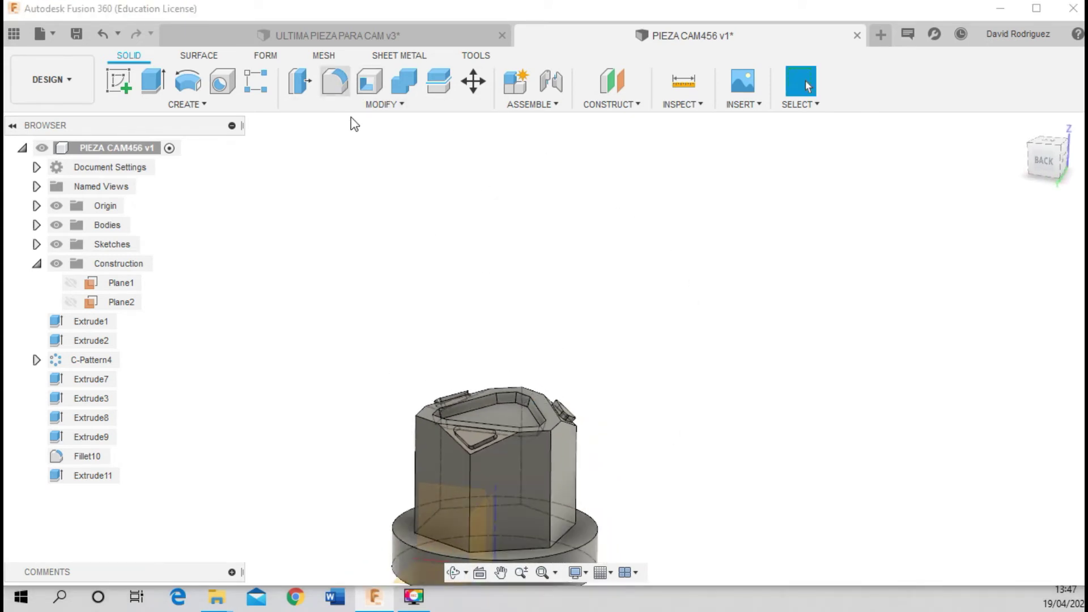
left_click(551, 481)
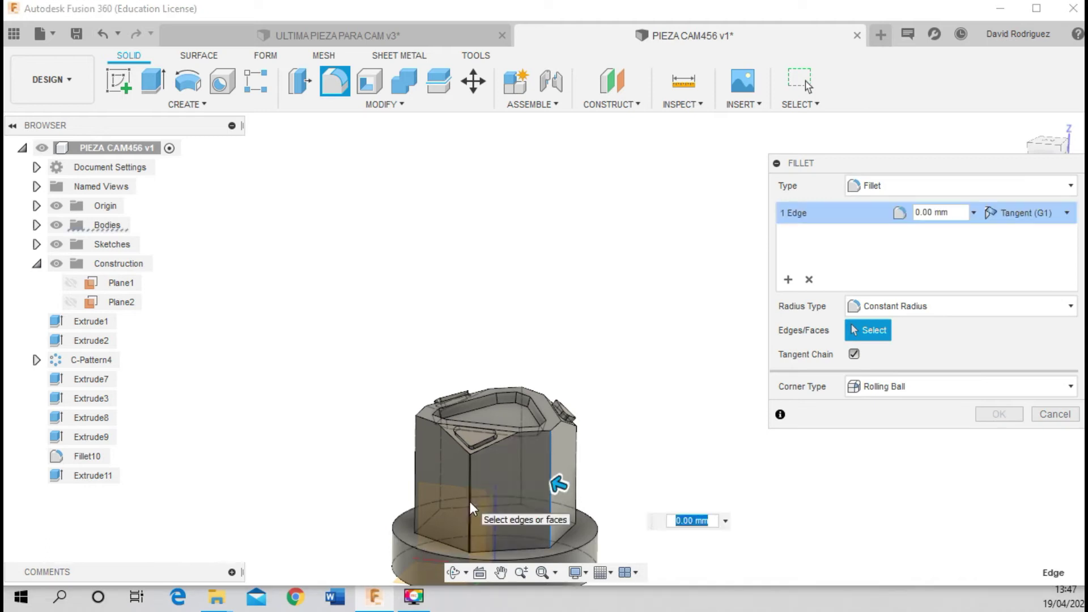
left_click(471, 502)
left_click(413, 475)
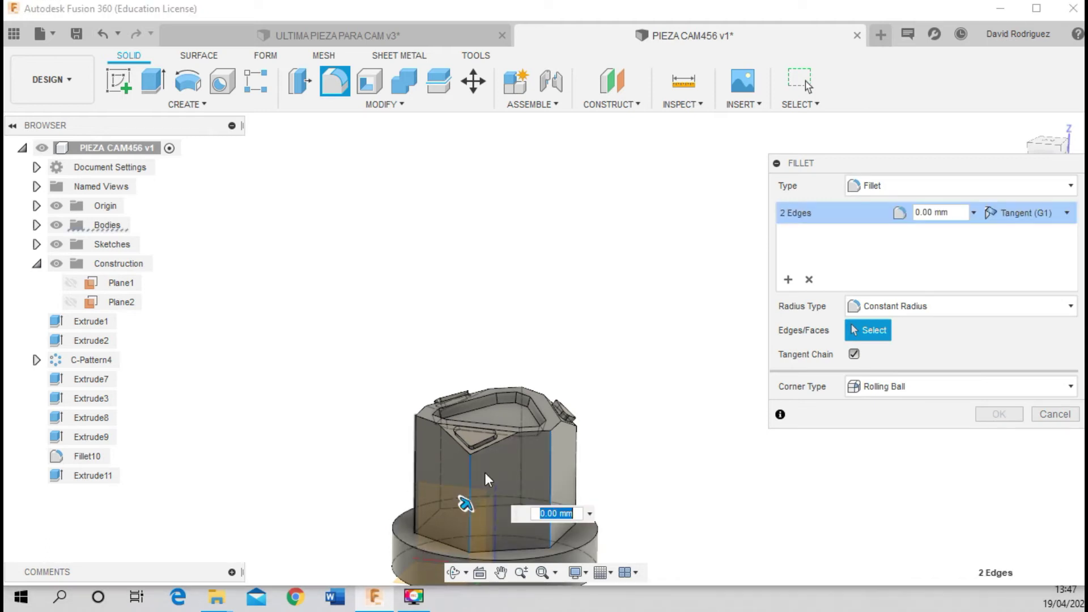
left_click(577, 465)
middle_click_drag(577, 466, 510, 539, "shift")
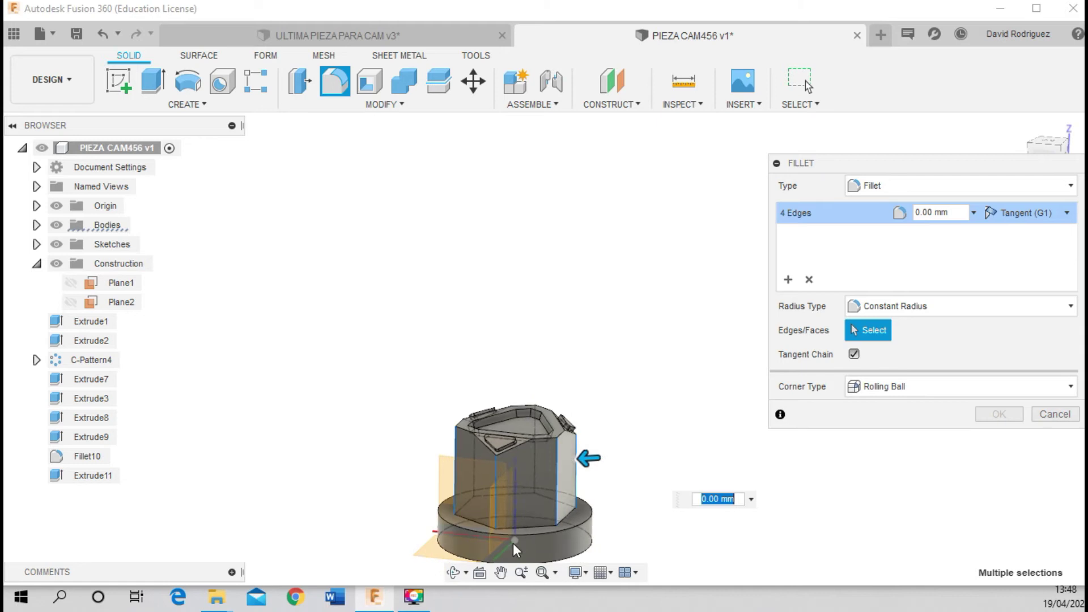
Add the two hidden vertical edges and apply a 2 mm fillet radius
left_click(454, 572)
left_click_drag(510, 481, 431, 419)
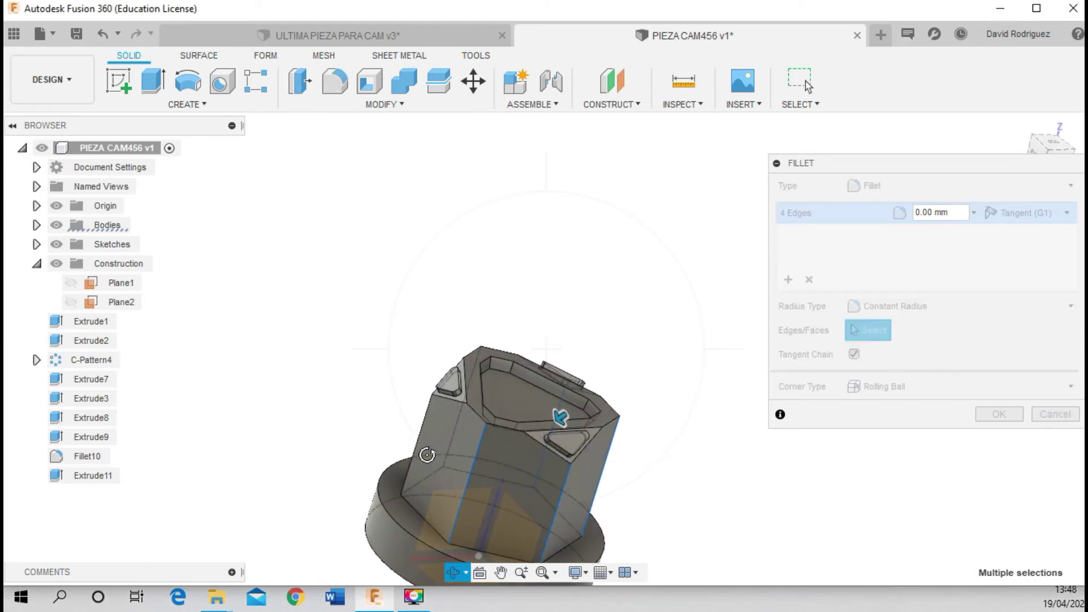
scroll(426, 419, "up", 5)
left_click(423, 402)
scroll(423, 402, "down", 5)
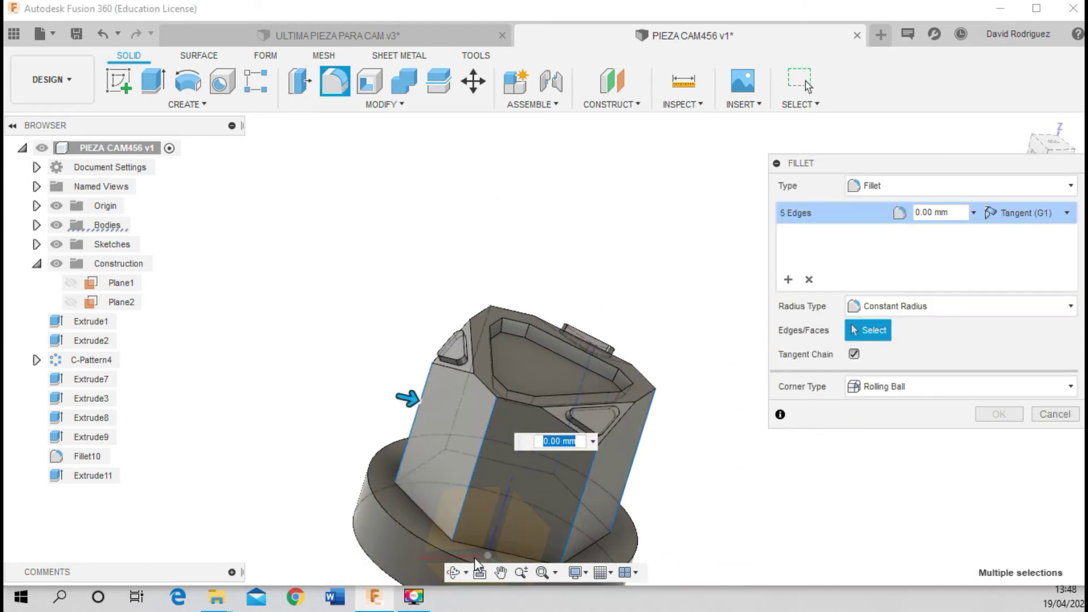
left_click(454, 573)
left_click_drag(476, 510, 435, 434)
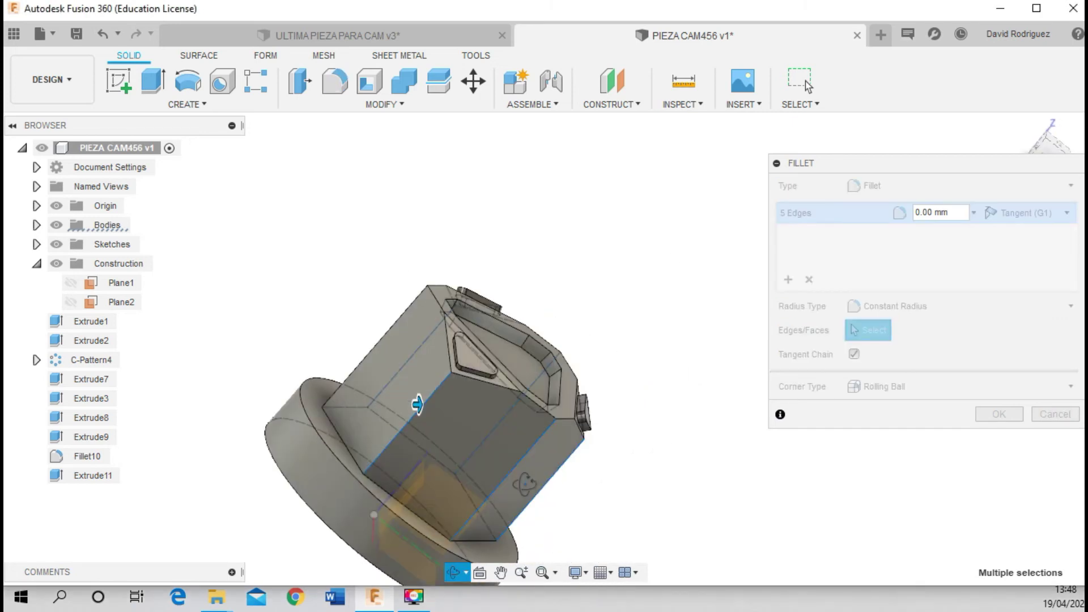
scroll(376, 346, "up", 3)
left_click(378, 345)
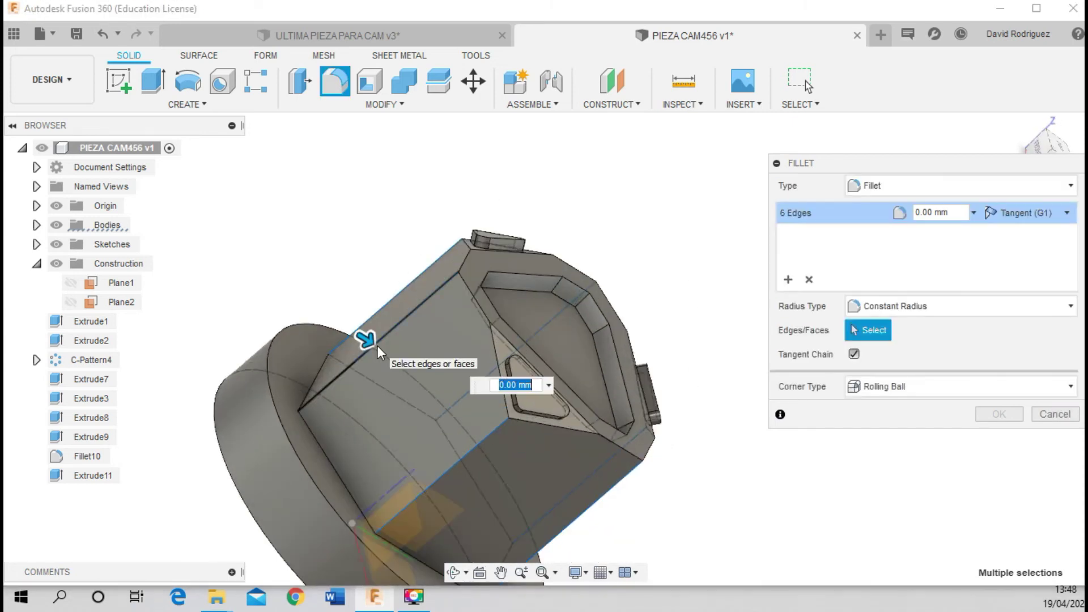
type("2")
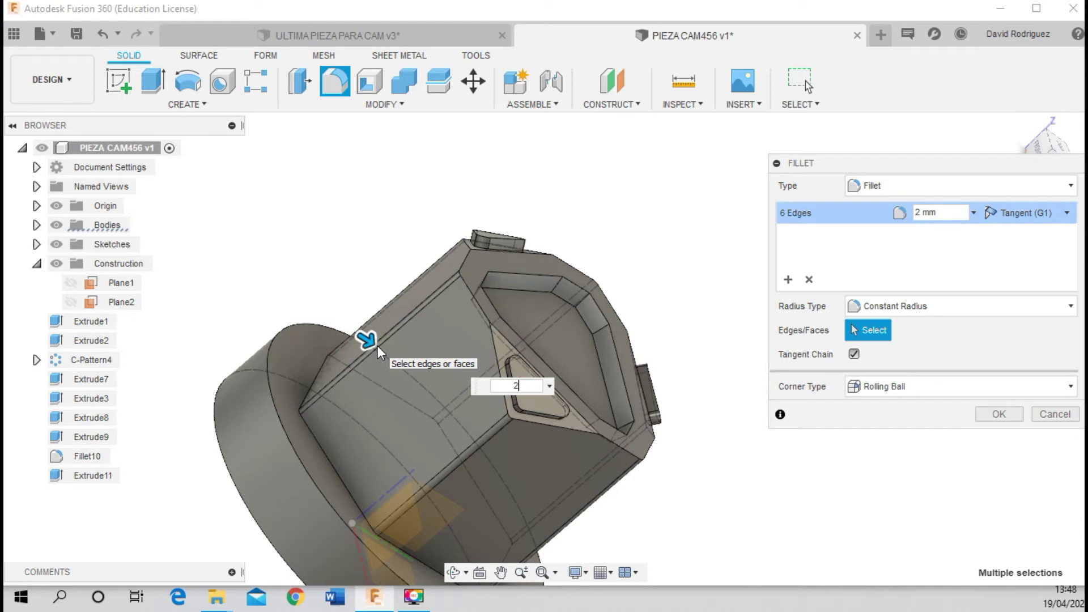
left_click(999, 414)
scroll(729, 481, "down", 2)
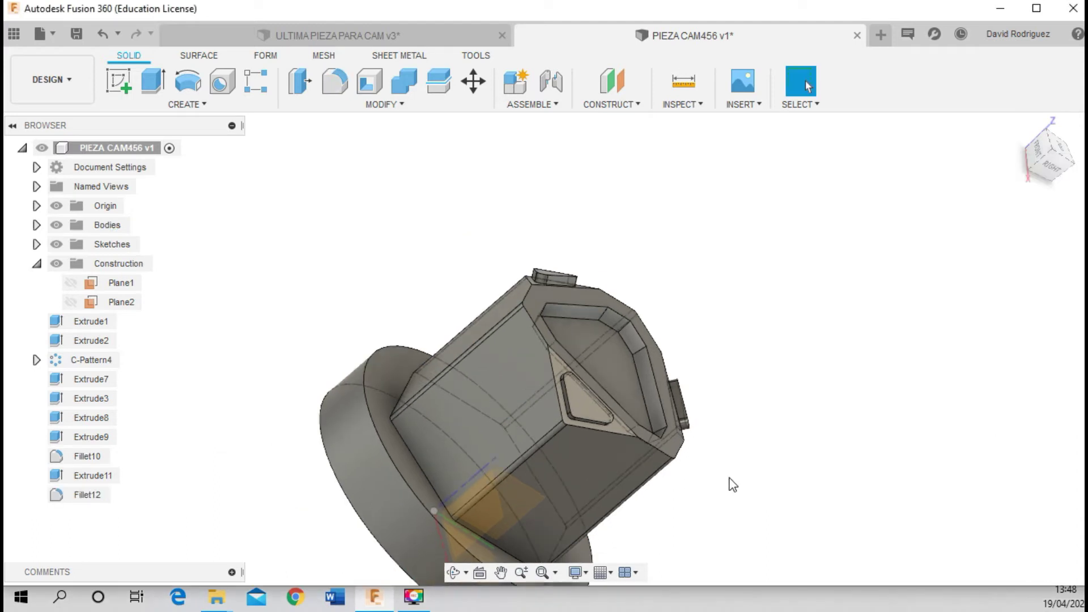
Start a sketch on the vertical origin plane through PIEZA CAM456
left_click(454, 577)
mouse_move(376, 444)
left_mouse_down()
mouse_move(333, 369)
mouse_move(330, 263)
mouse_move(479, 281)
mouse_move(391, 173)
mouse_move(391, 148)
mouse_move(498, 319)
left_mouse_up()
mouse_move(515, 417)
left_mouse_down()
mouse_move(502, 339)
mouse_move(440, 408)
left_mouse_up()
key("Escape")
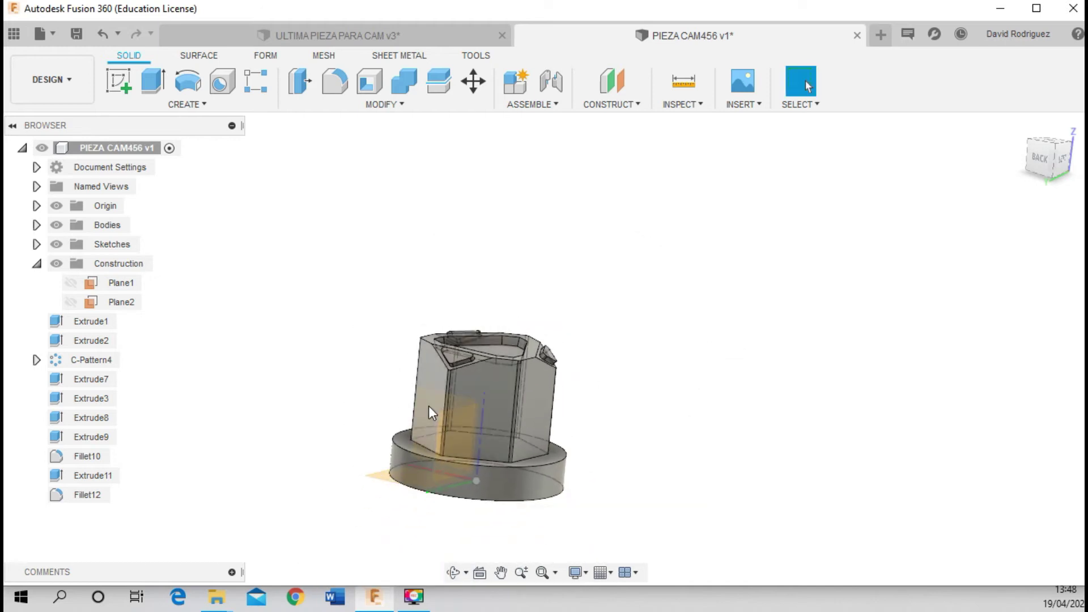
scroll(444, 408, "up", 3)
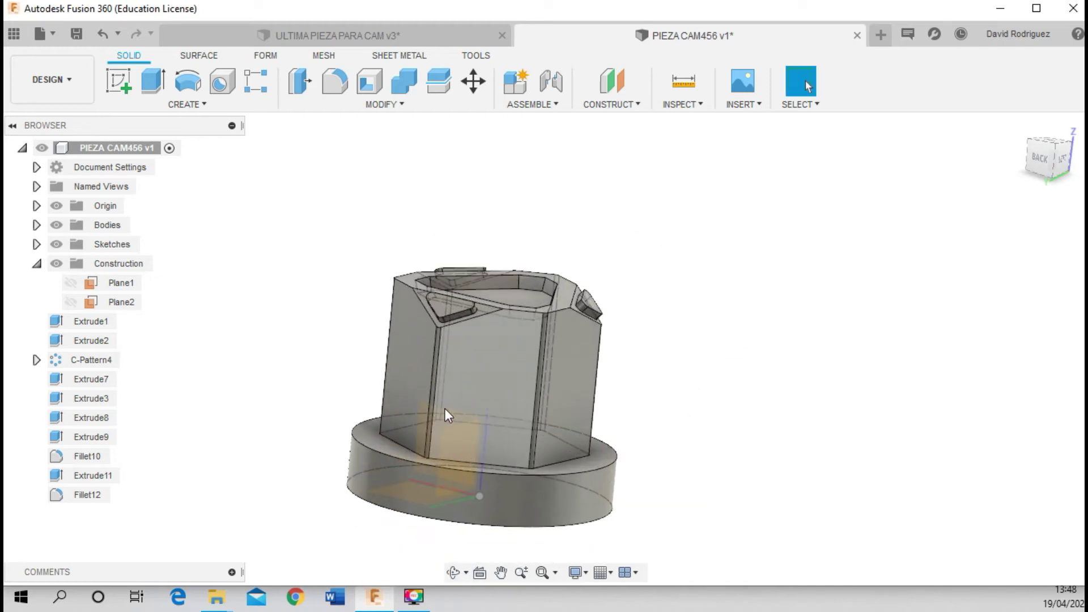
left_click(108, 77)
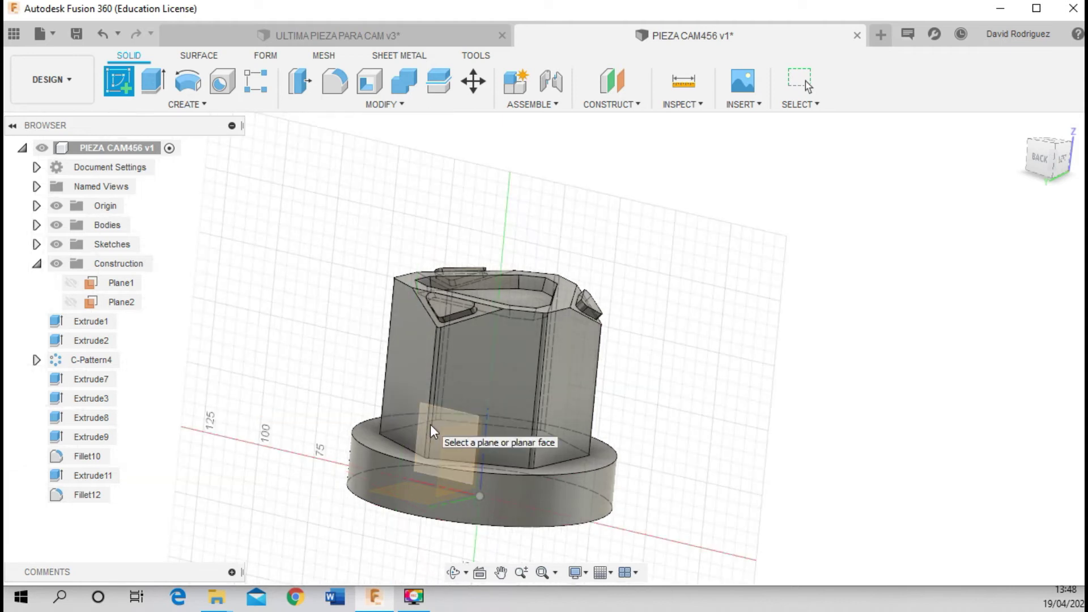
left_click(431, 424)
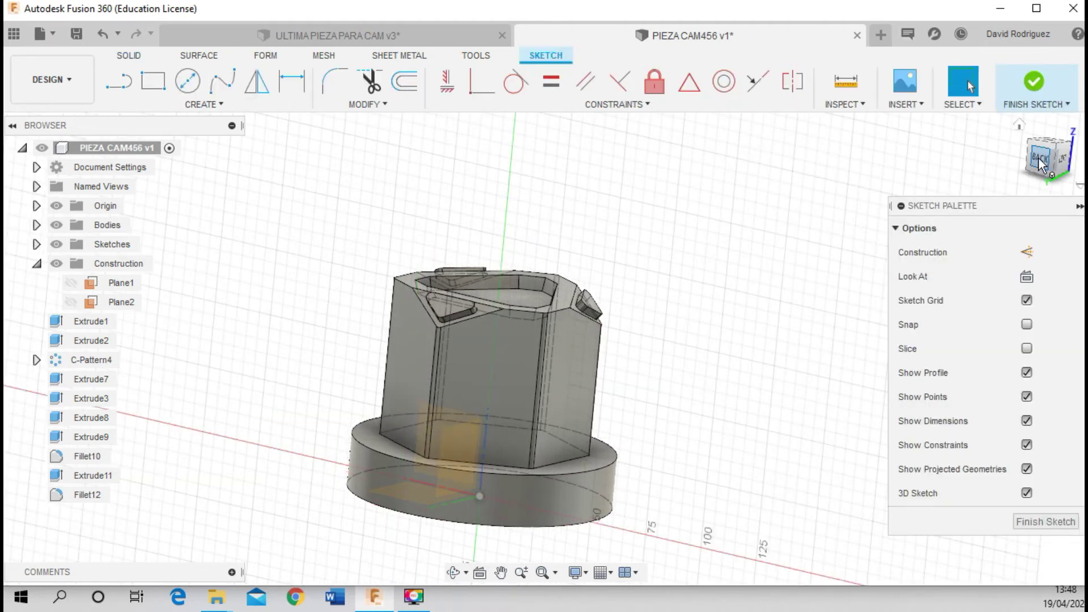
View the sliced cross-section from the BACK view, then finish the sketch
left_click(1040, 164)
left_click(1027, 349)
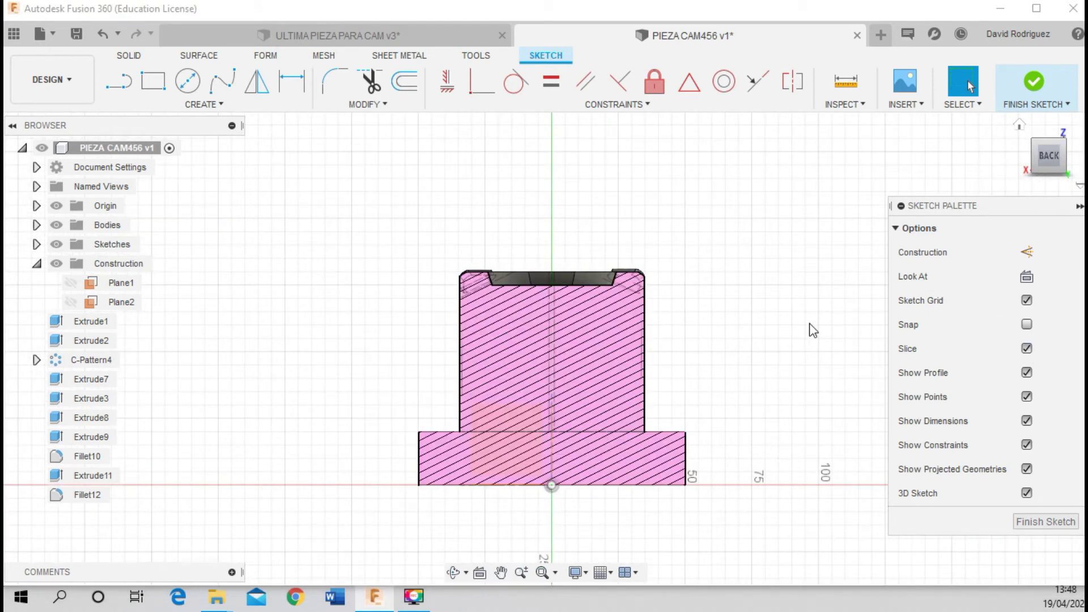
scroll(577, 278, "up", 3)
scroll(551, 373, "down", 3)
scroll(539, 430, "up", 3)
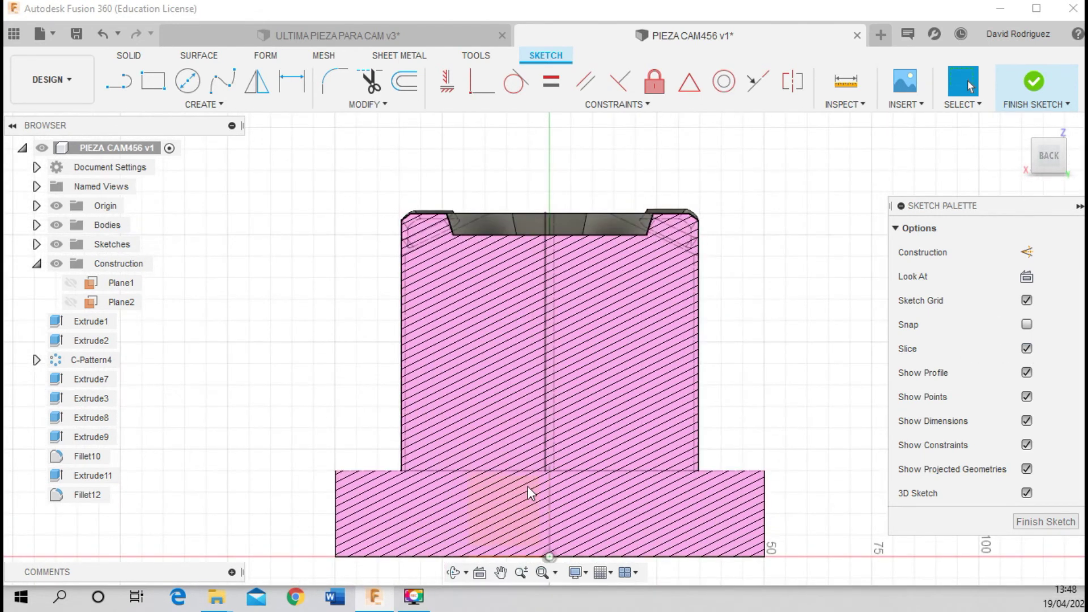
scroll(561, 363, "down", 4)
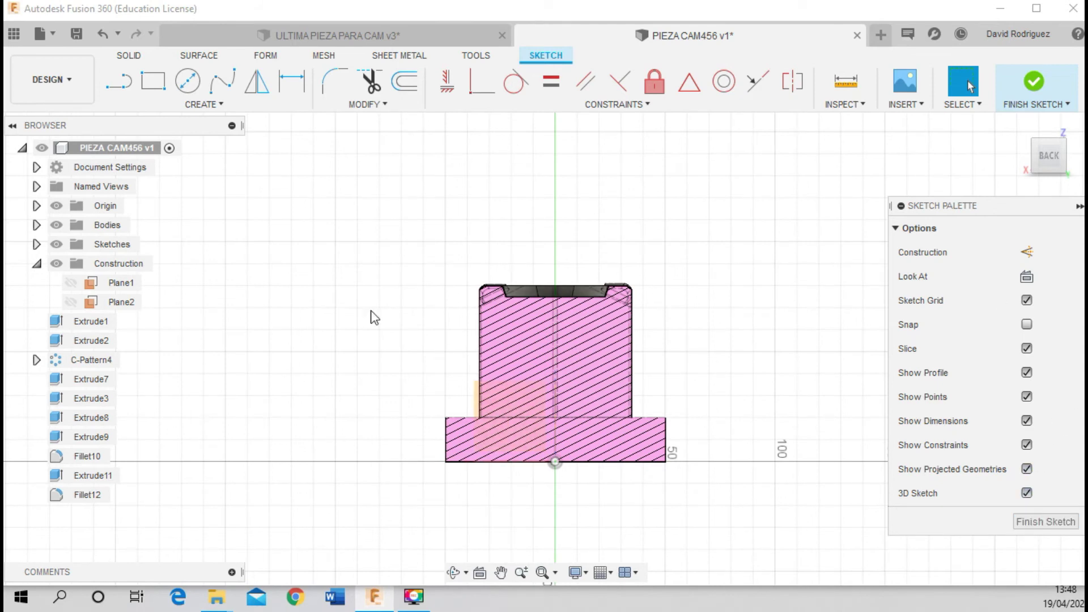
left_click(1036, 522)
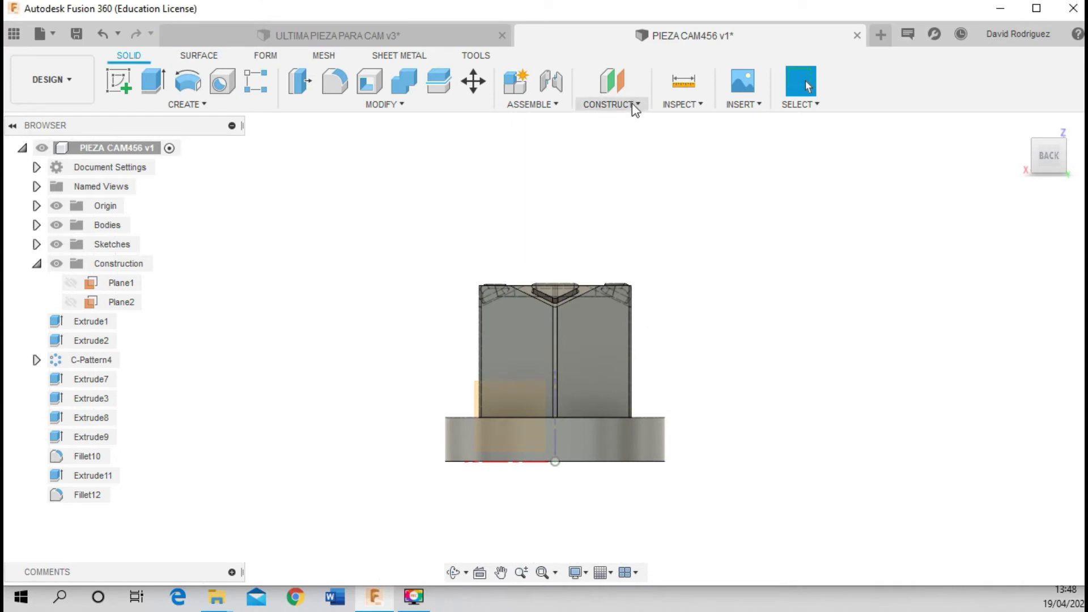
Start Section Analysis from the TOOLS Inspect menu and hide the PIEZA CAM456 bodies
left_click(479, 57)
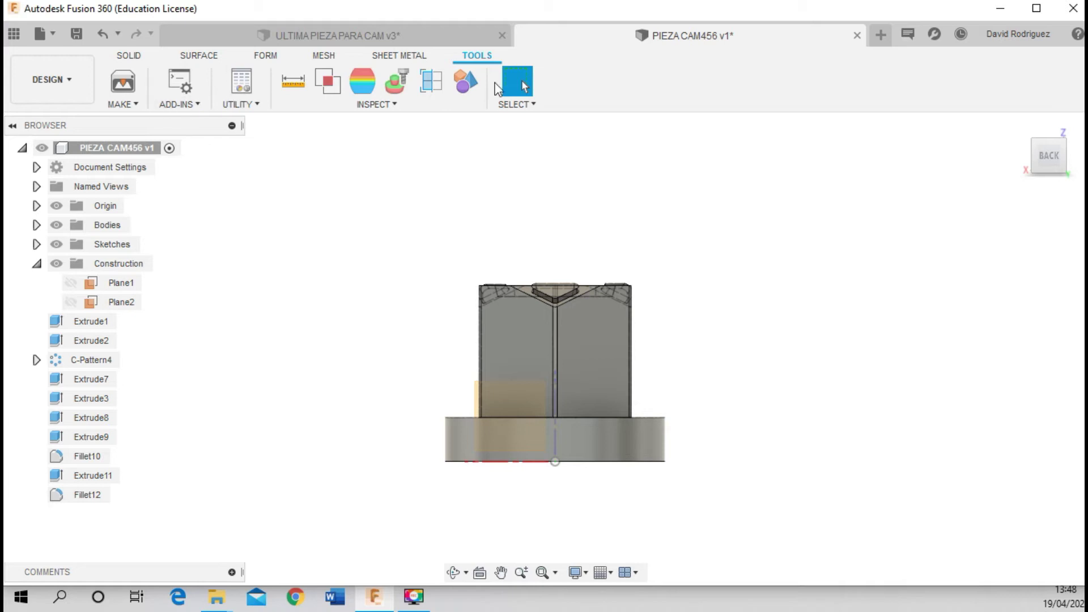
left_click(376, 104)
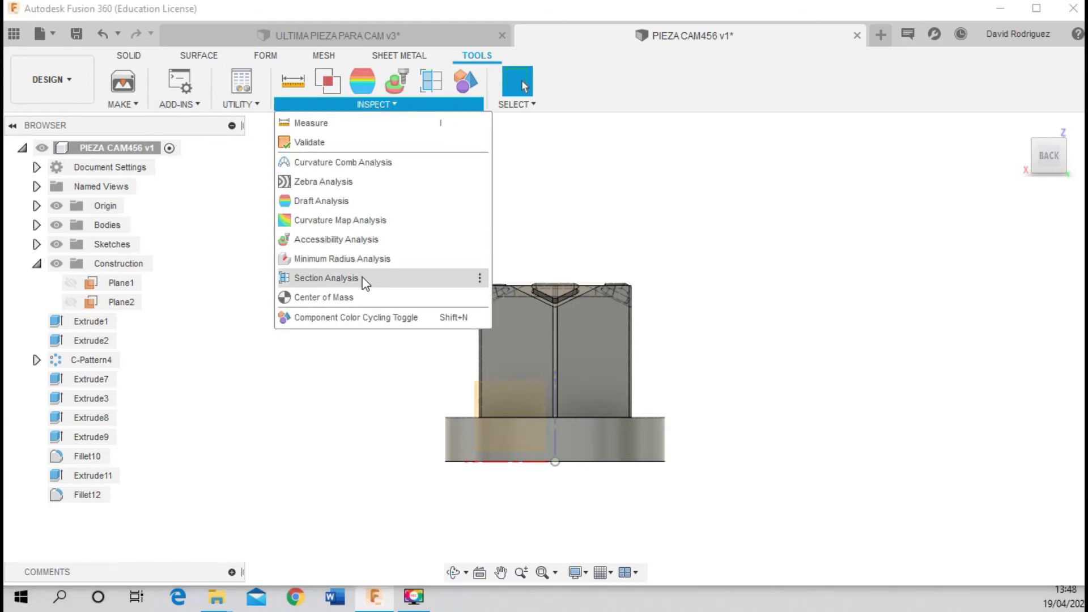
left_click(325, 277)
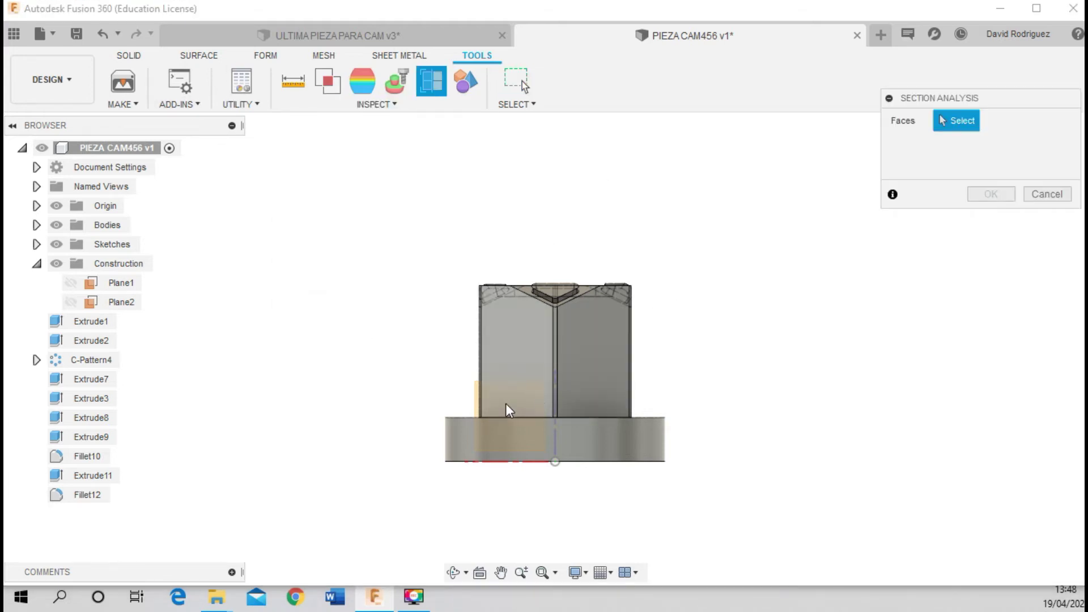
left_click(453, 572)
left_click_drag(503, 474, 468, 505)
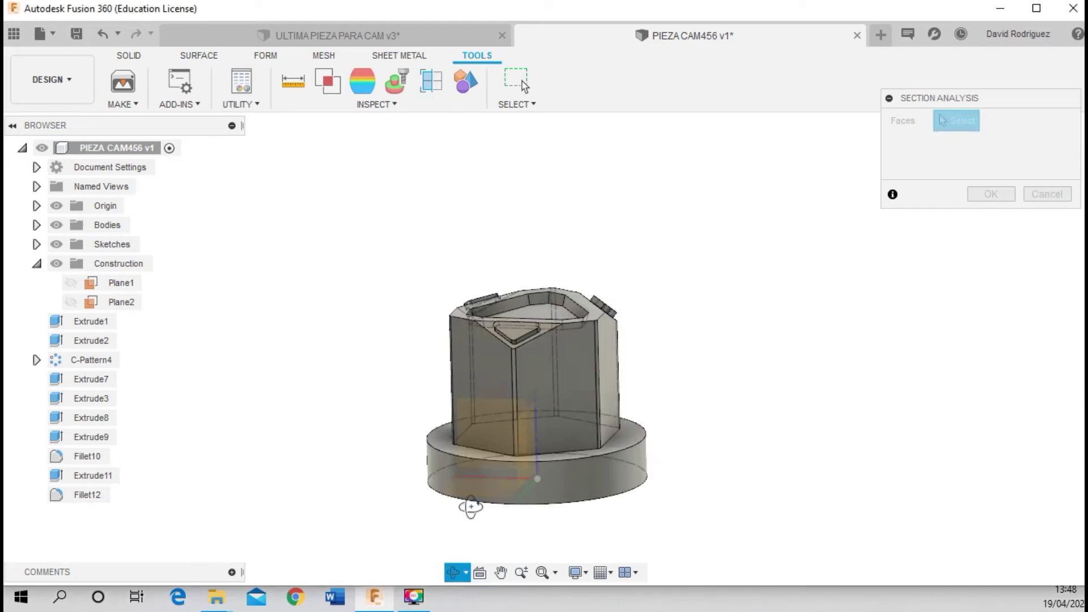
left_click(56, 225)
key("Escape")
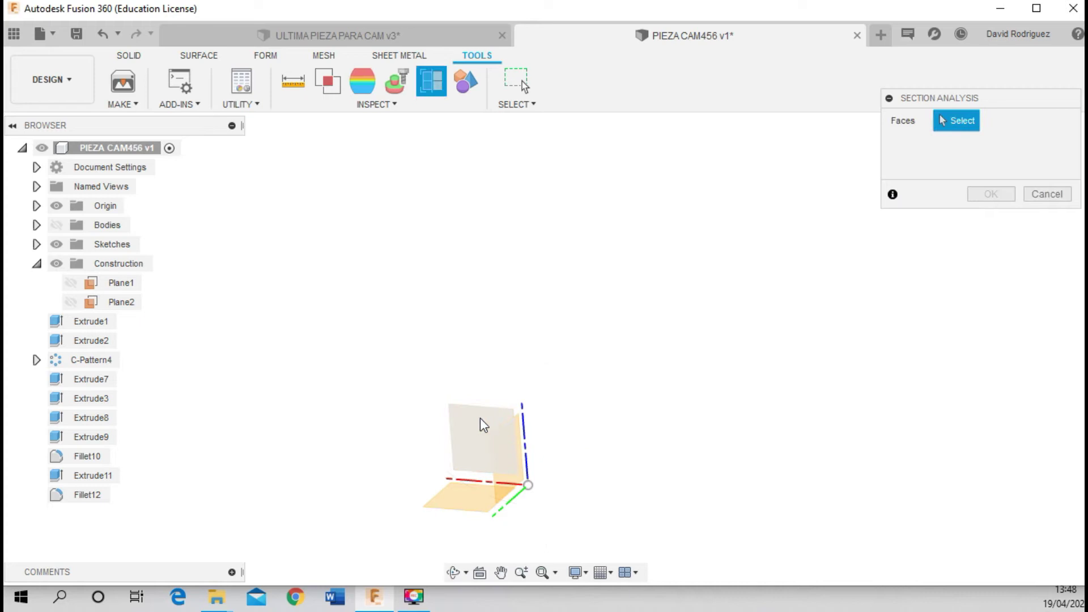
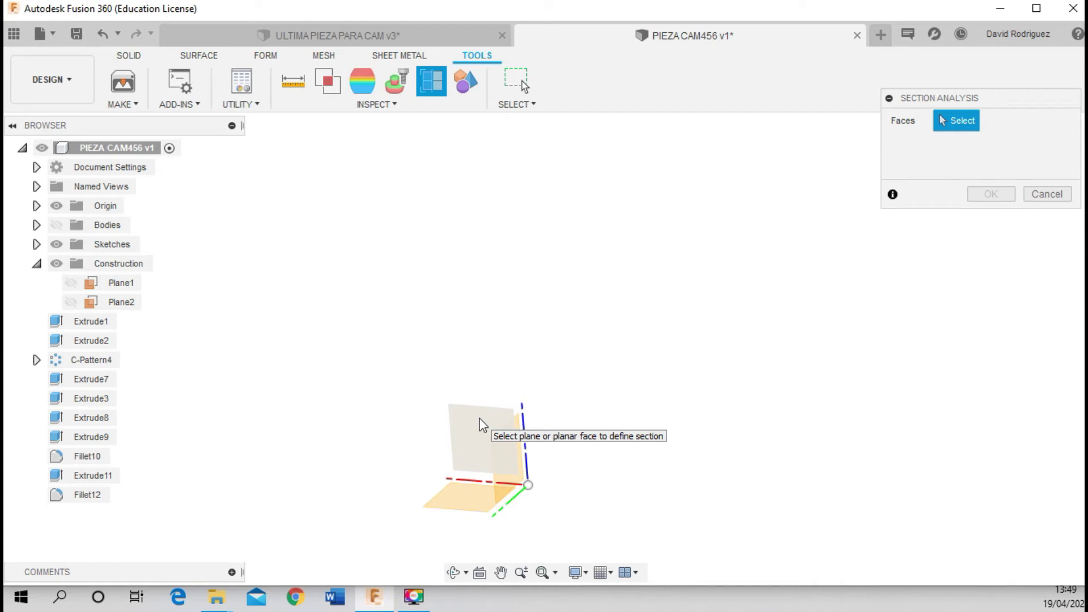
Apply a section analysis on the XZ plane to show the part's hatched interior
left_click(474, 432)
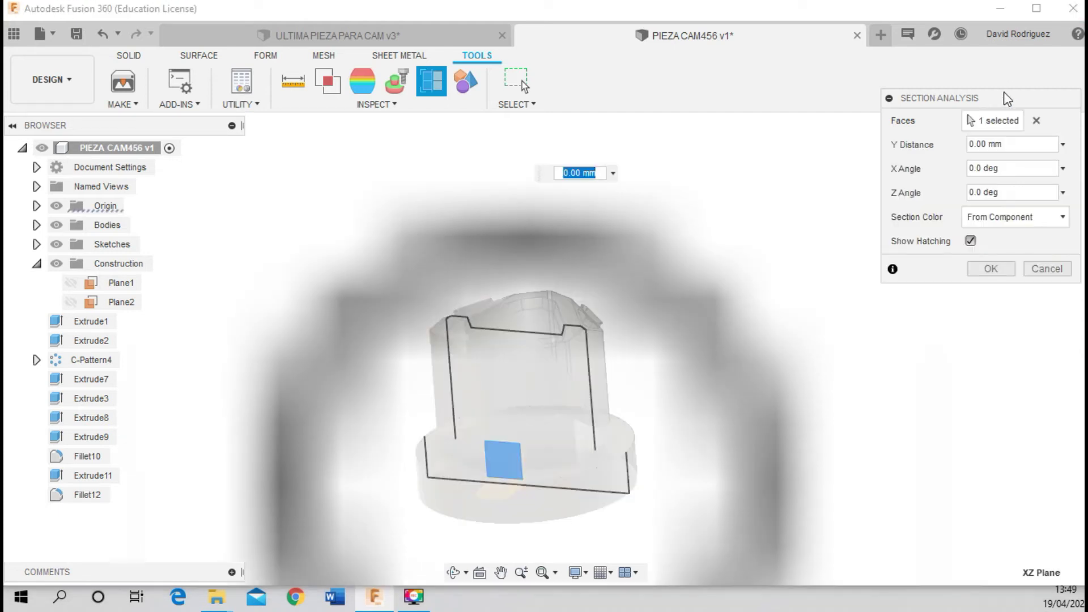
left_click(38, 226)
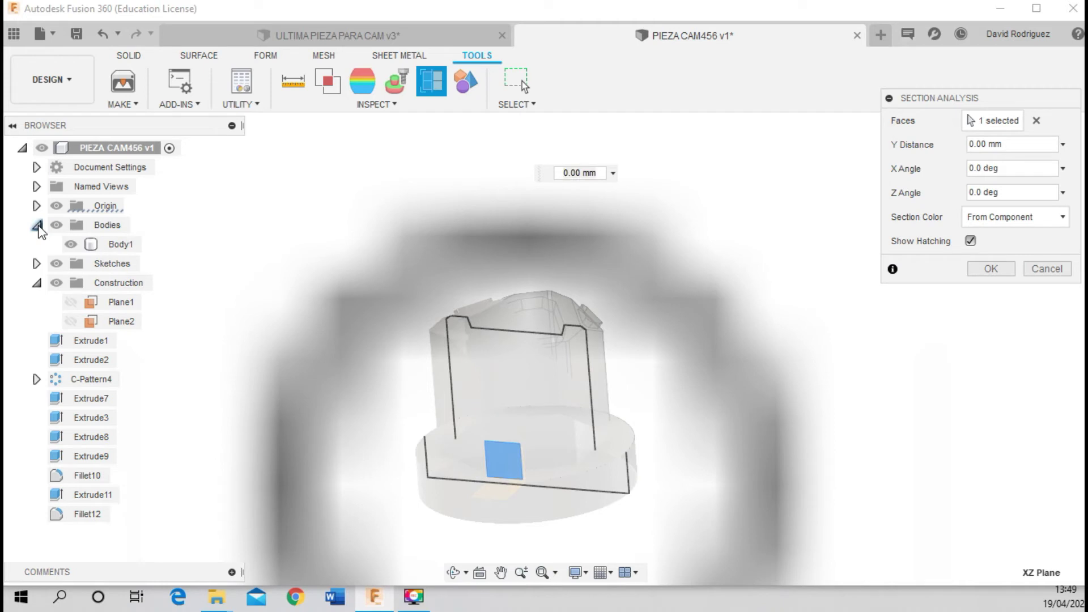
scroll(646, 381, "down", 2)
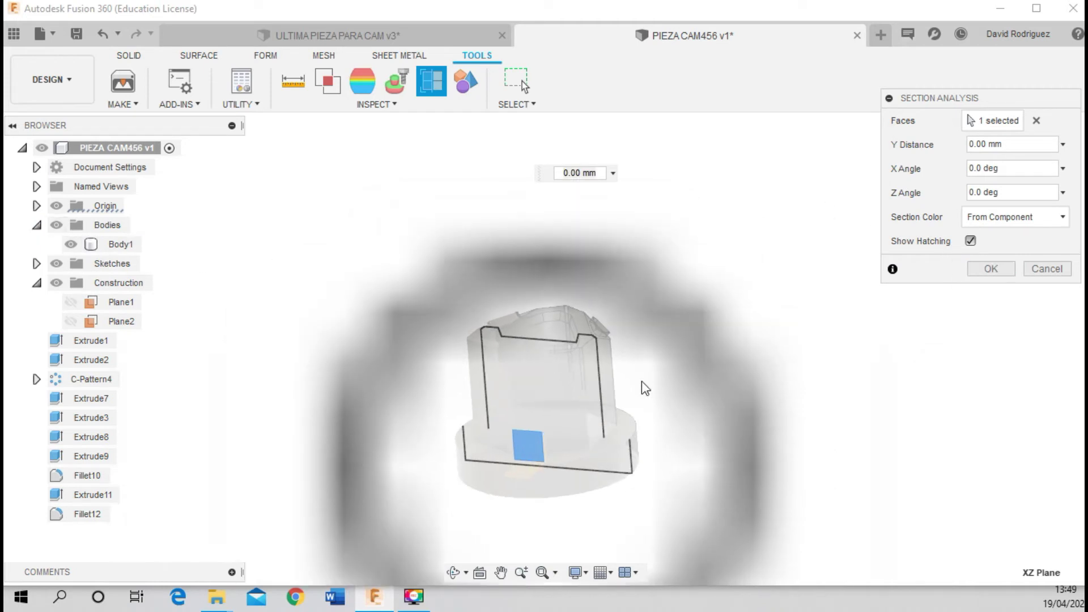
scroll(601, 411, "down", 3)
scroll(595, 430, "down", 2)
scroll(593, 439, "down", 3)
scroll(593, 439, "down", 2)
scroll(591, 437, "up", 3)
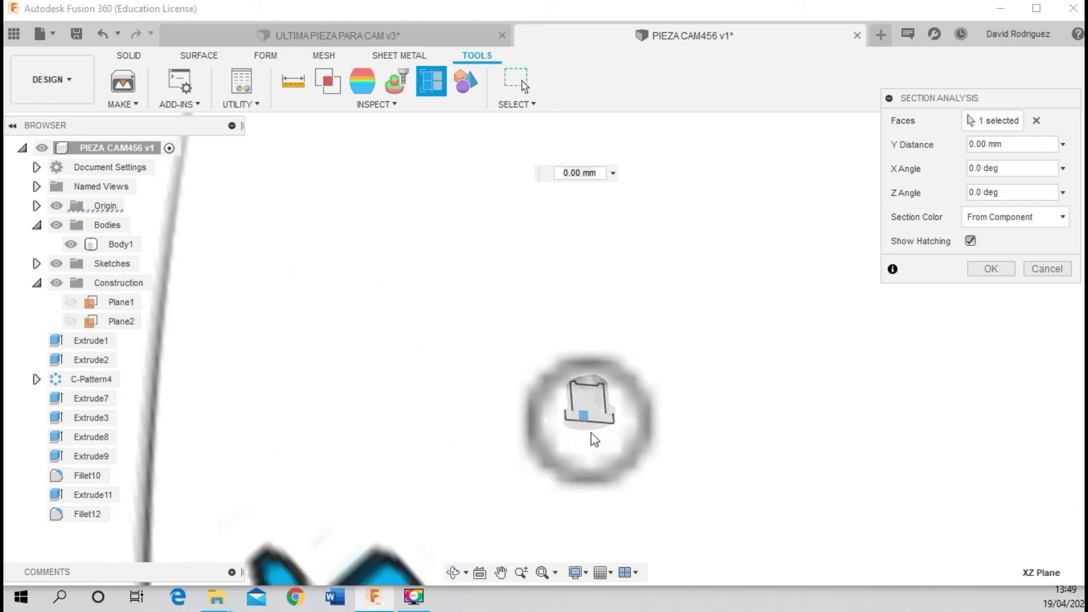
scroll(591, 436, "up", 3)
left_click(1006, 277)
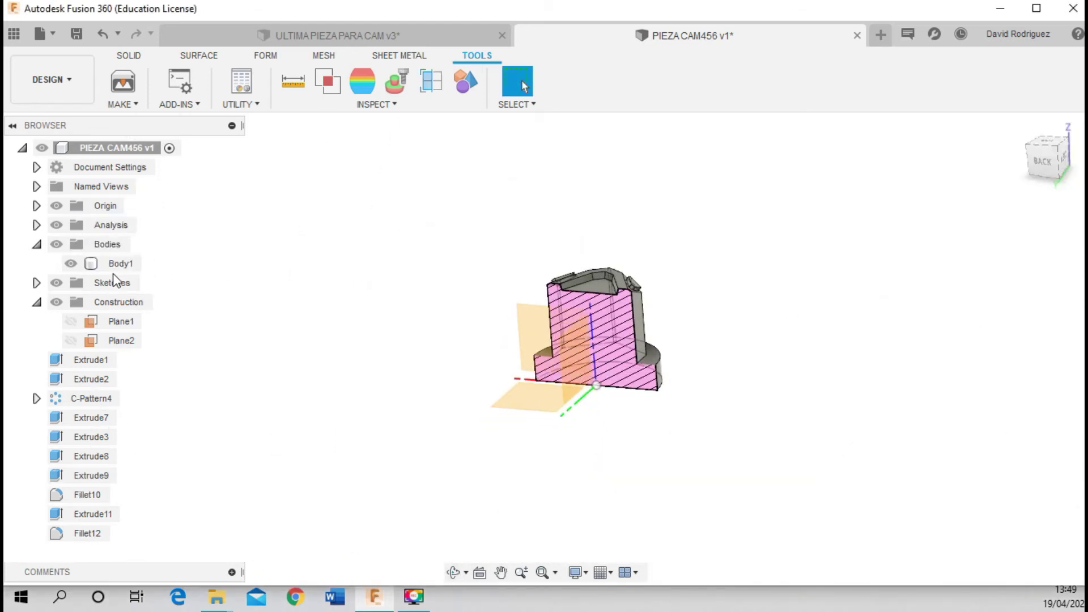
Toggle Section1 on and off to compare, leaving it hidden, then open Inspect
left_click(36, 225)
left_click(70, 244)
scroll(623, 328, "up", 4)
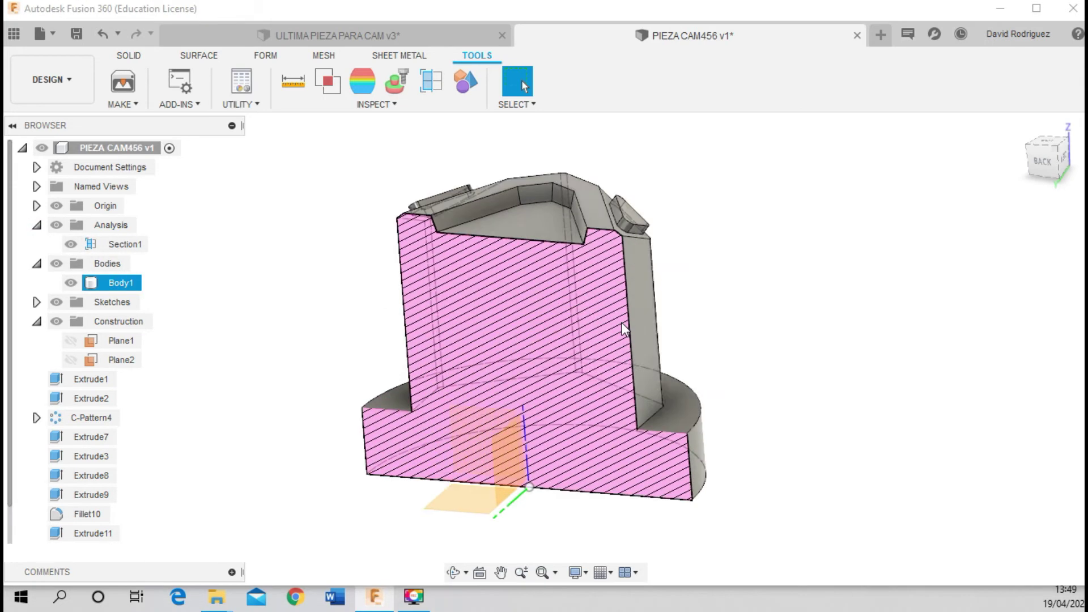
scroll(623, 329, "up", 4)
left_click(79, 243)
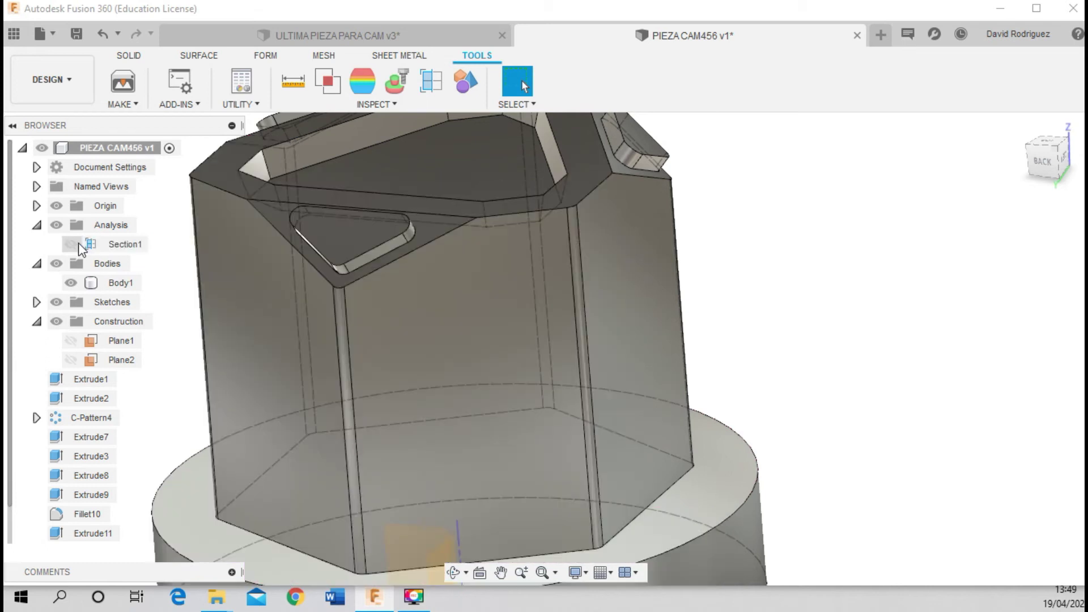
scroll(515, 390, "down", 4)
scroll(516, 391, "down", 2)
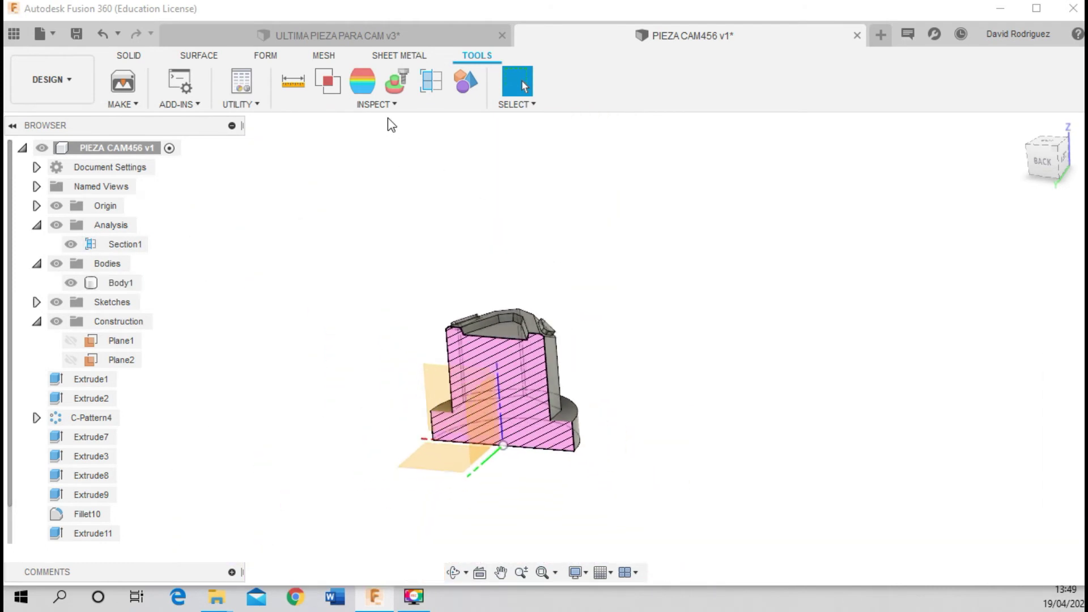
left_click(71, 246)
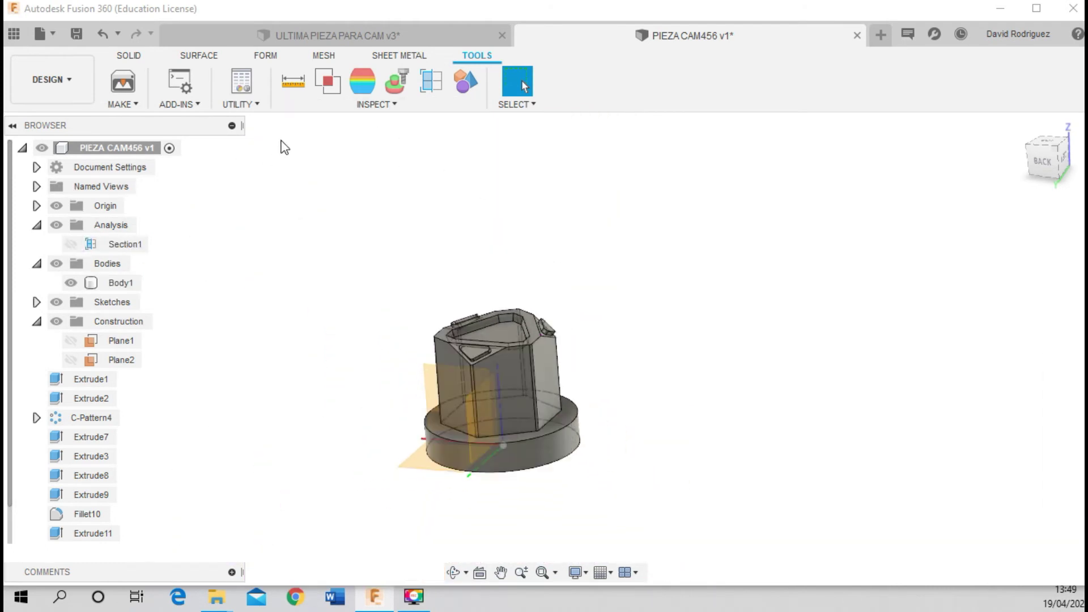
left_click(362, 105)
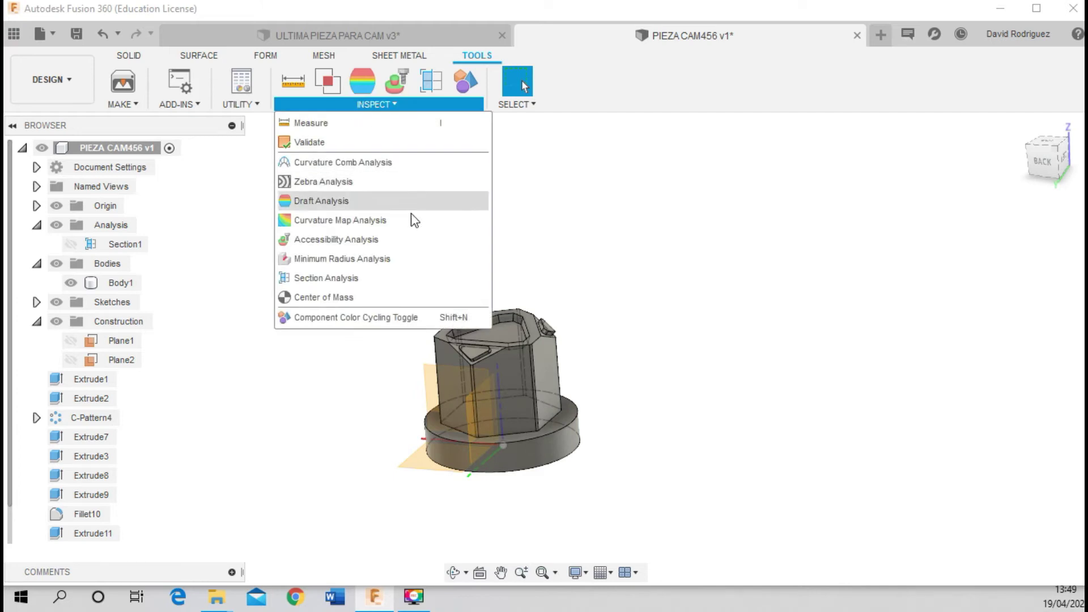
left_click(334, 278)
left_click(477, 406)
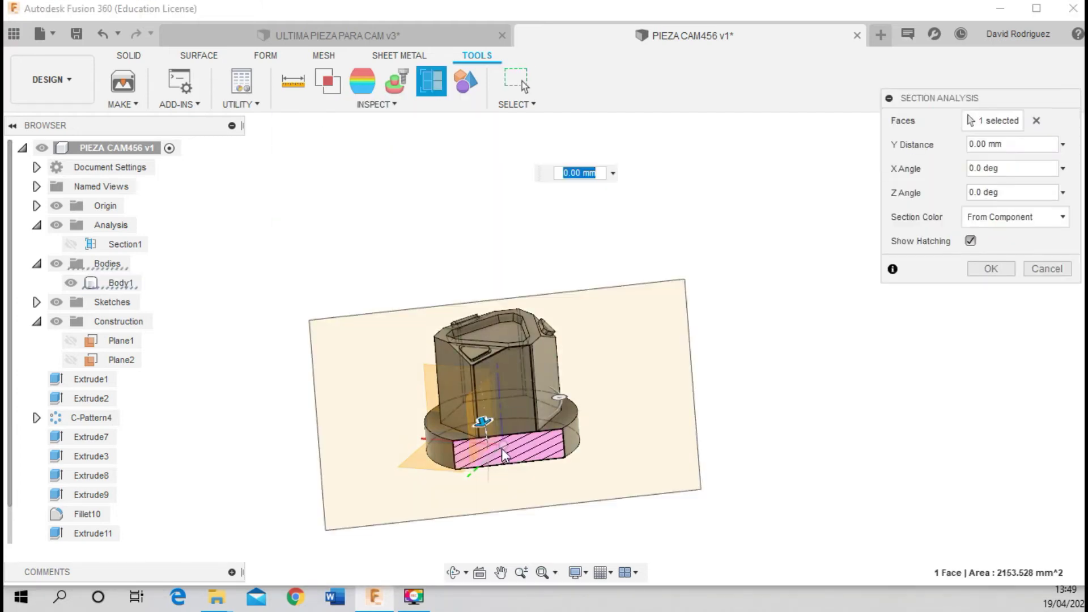
mouse_move(479, 418)
left_mouse_down()
mouse_move(478, 397)
mouse_move(438, 475)
mouse_move(428, 415)
mouse_move(419, 418)
mouse_move(432, 478)
mouse_move(444, 396)
mouse_move(486, 386)
left_mouse_up()
scroll(438, 475, "up", 5)
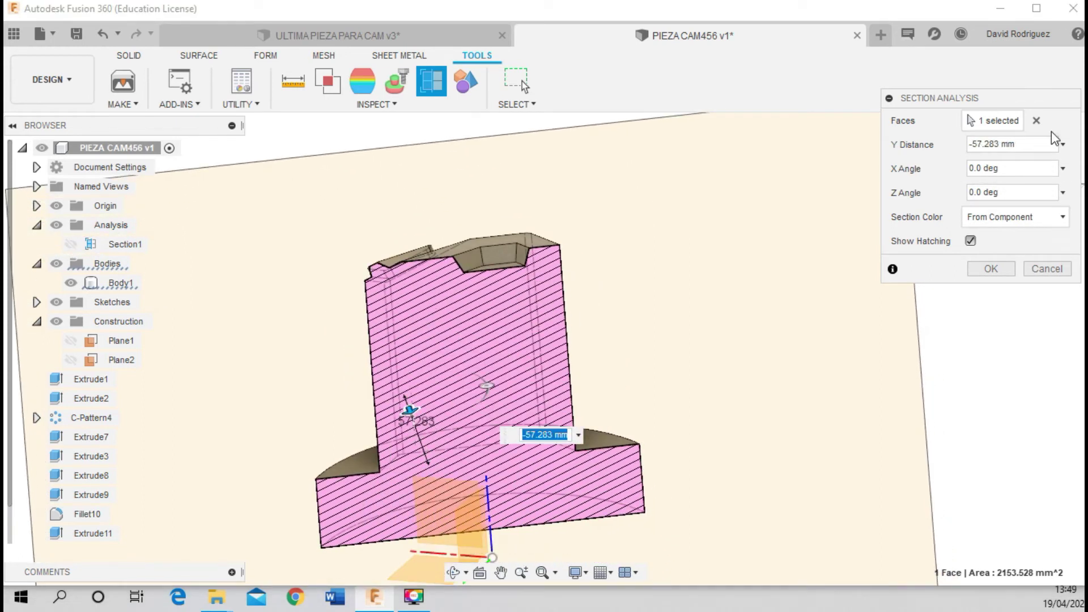
left_click(1036, 120)
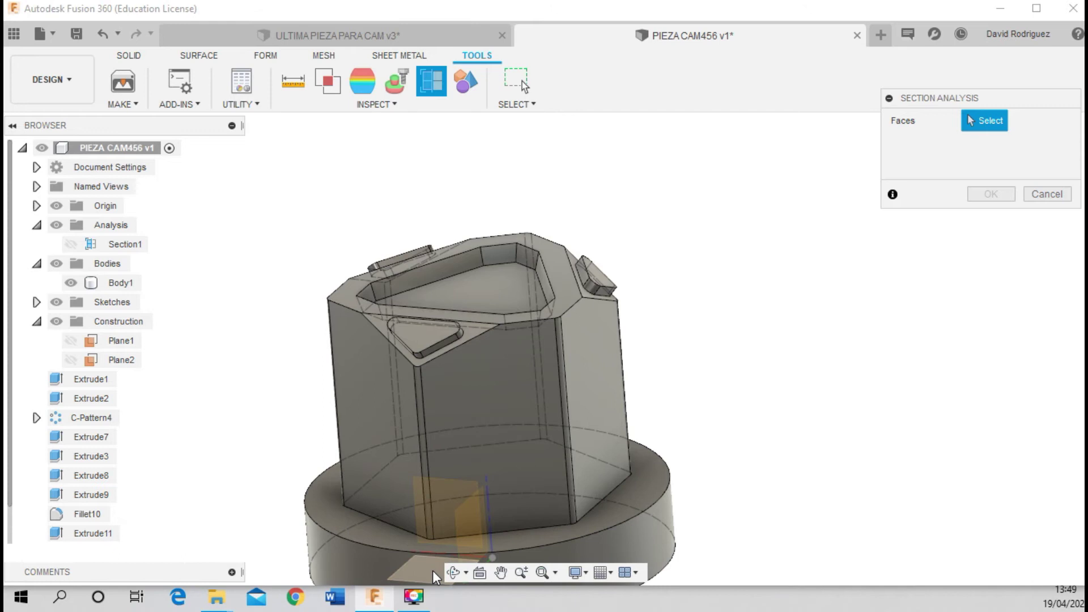
left_click(434, 577)
mouse_move(432, 454)
left_mouse_down()
mouse_move(433, 244)
mouse_move(462, 209)
mouse_move(443, 286)
mouse_move(505, 444)
mouse_move(506, 306)
mouse_move(887, 201)
left_mouse_up()
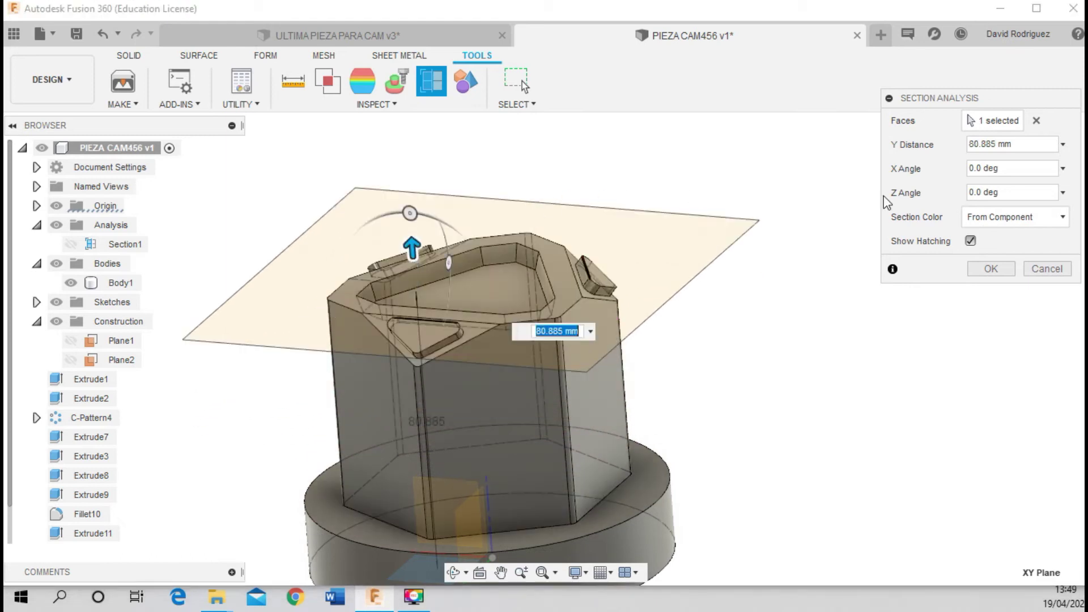
left_click(1054, 270)
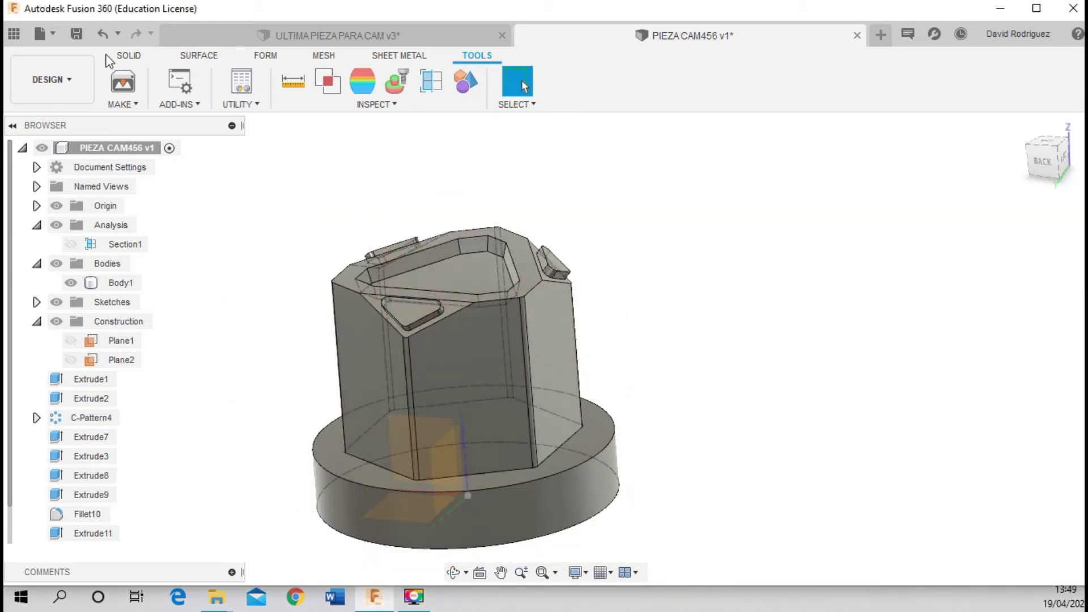
Start a new sketch on the vertical origin plane with the Bodies folder hidden
left_click(130, 55)
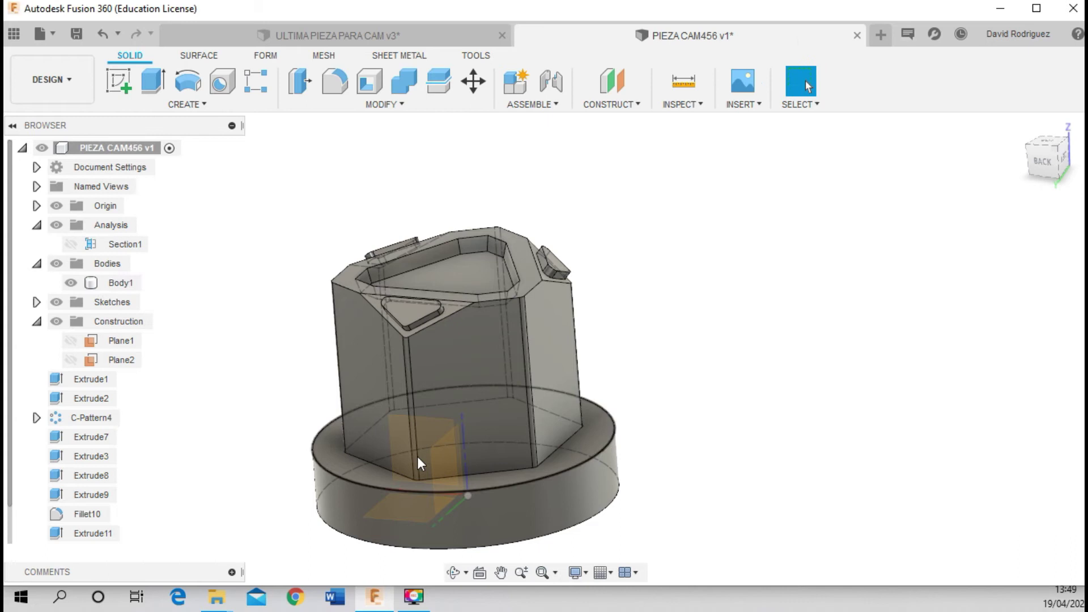
scroll(404, 420, "up", 2)
scroll(405, 420, "up", 2)
left_click(120, 83)
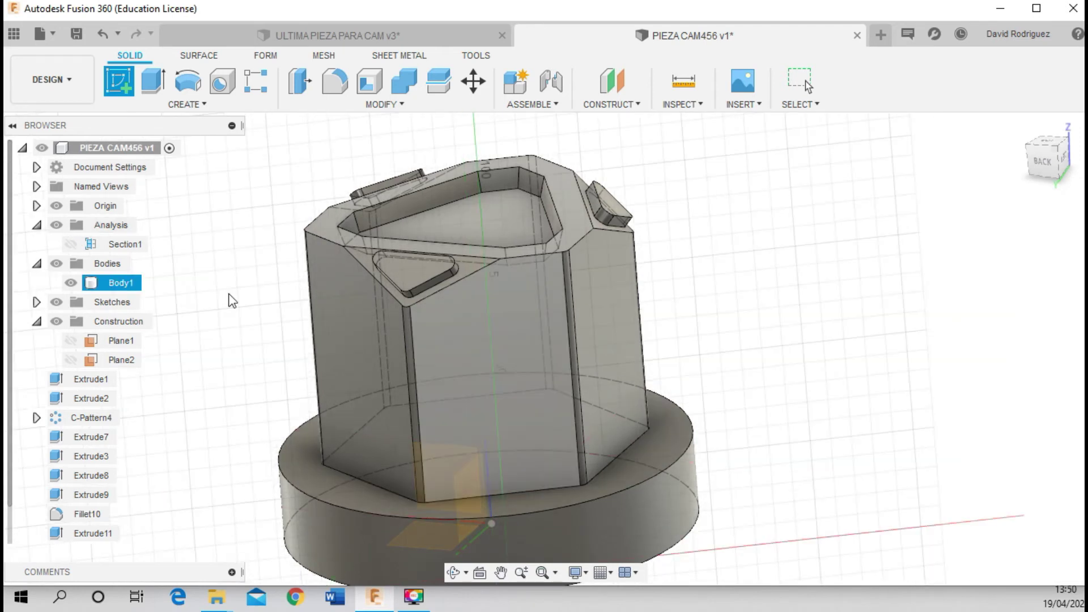
left_click(57, 265)
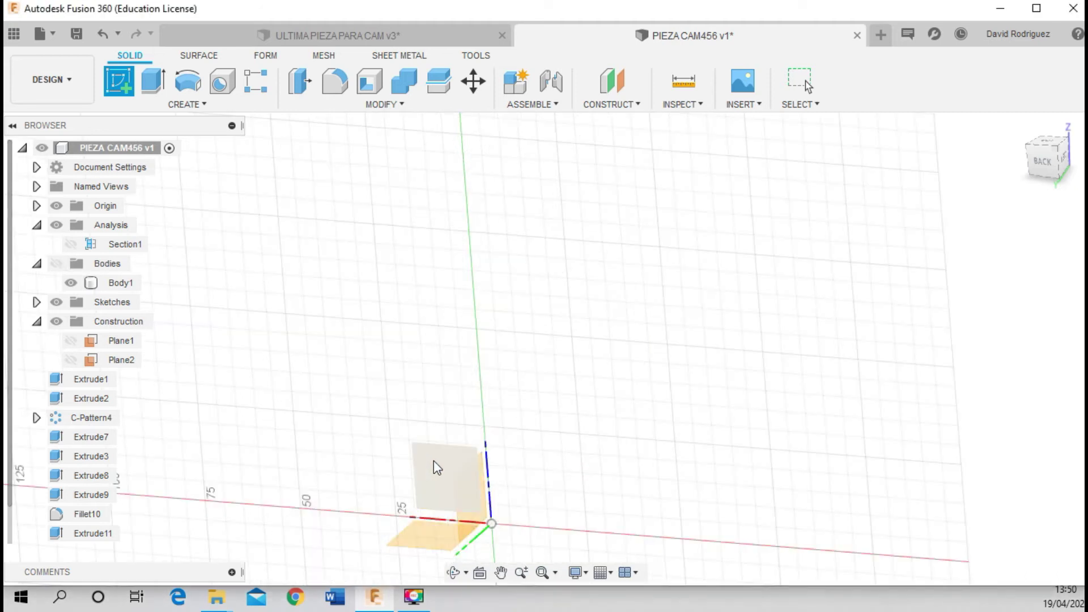
left_click(433, 461)
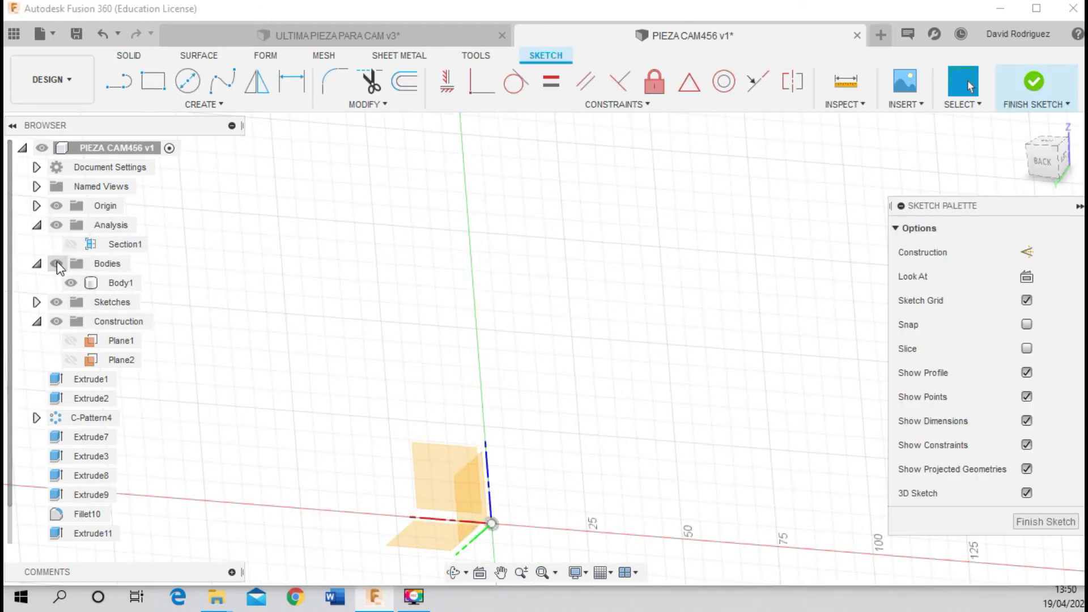
Show the bodies again, view the sketch from the back, and slice the body
left_click(57, 263)
left_click(1049, 162)
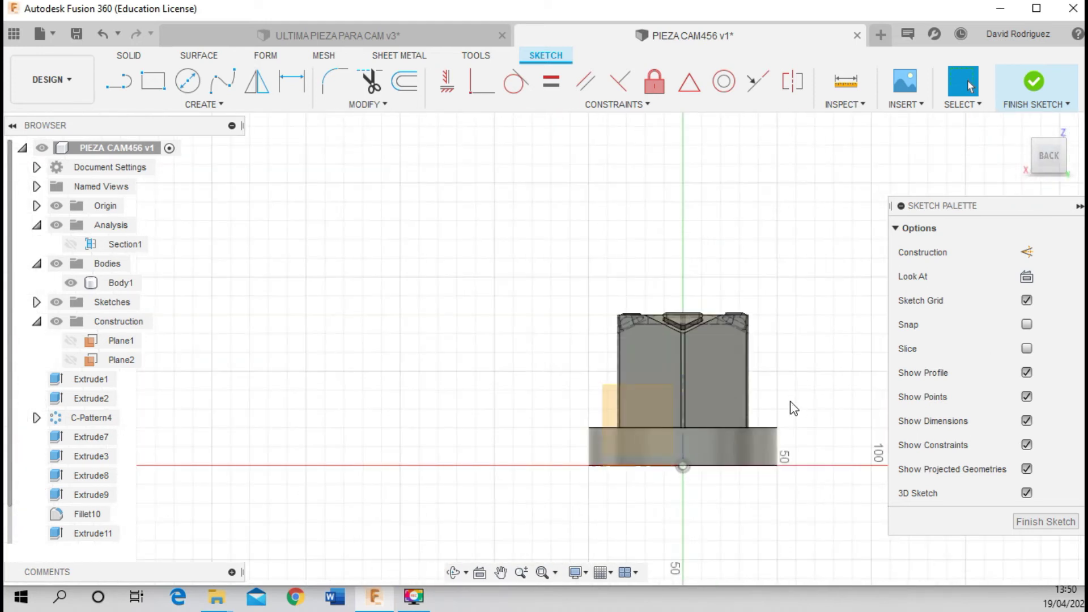
left_click(1027, 348)
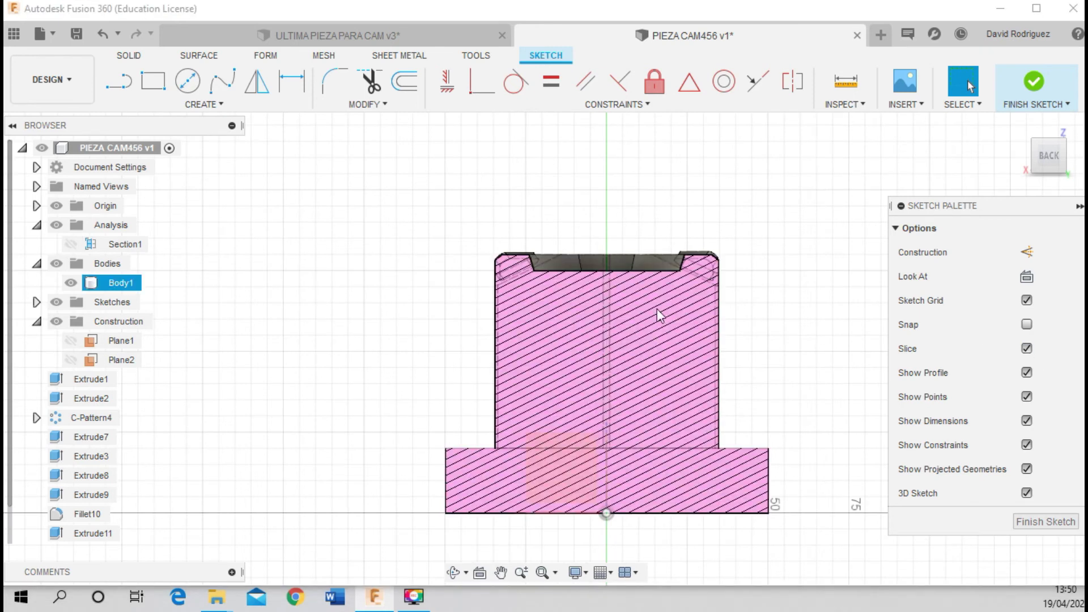
scroll(657, 306, "up", 4)
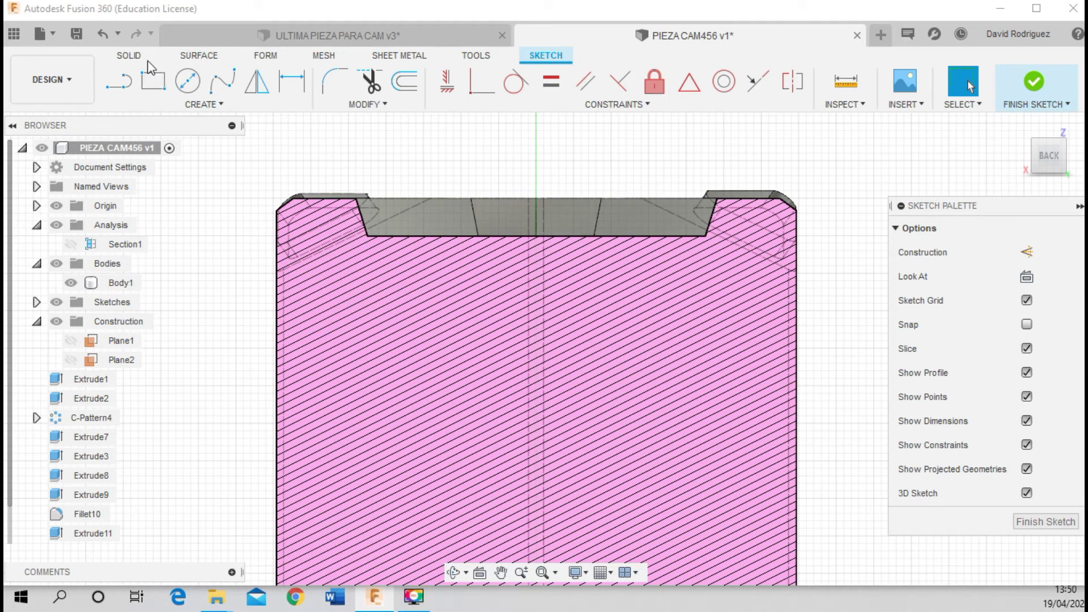
Start the Line tool with construction geometry turned on
left_click(118, 84)
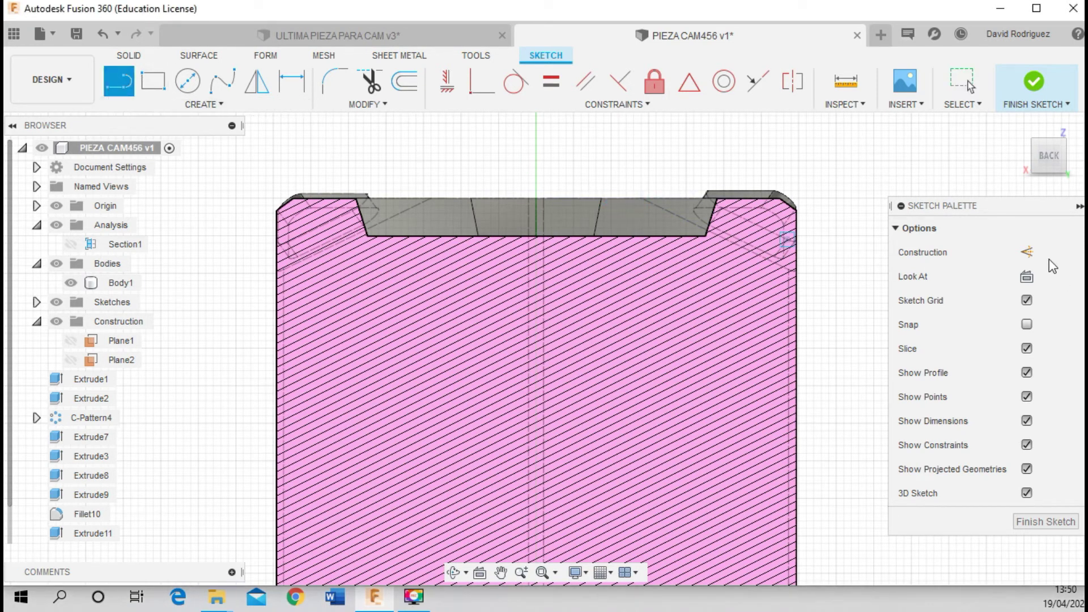
left_click(1027, 255)
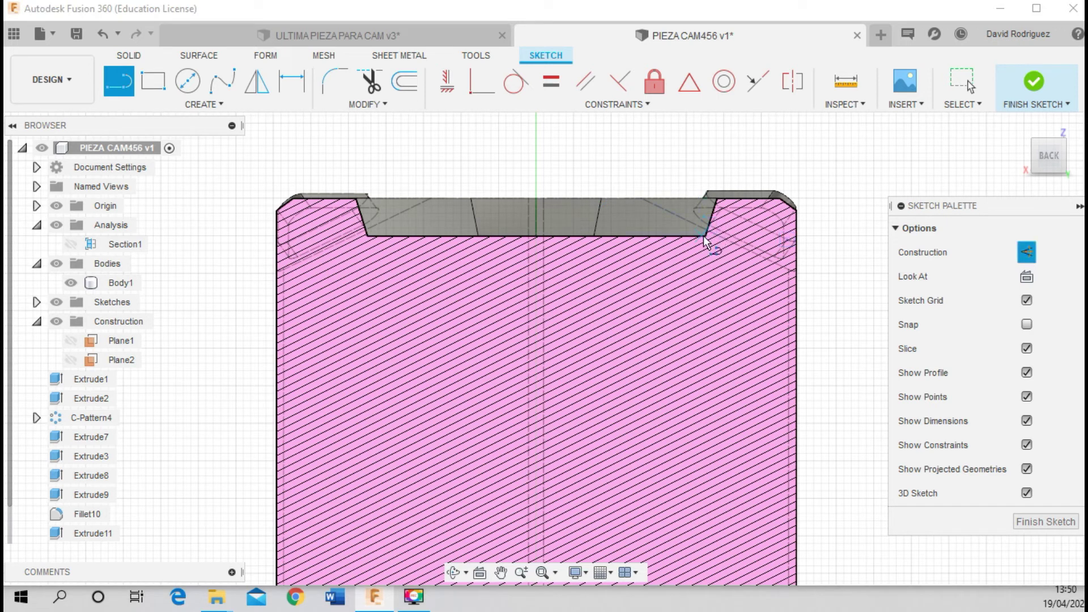
scroll(704, 240, "up", 3)
scroll(705, 239, "up", 2)
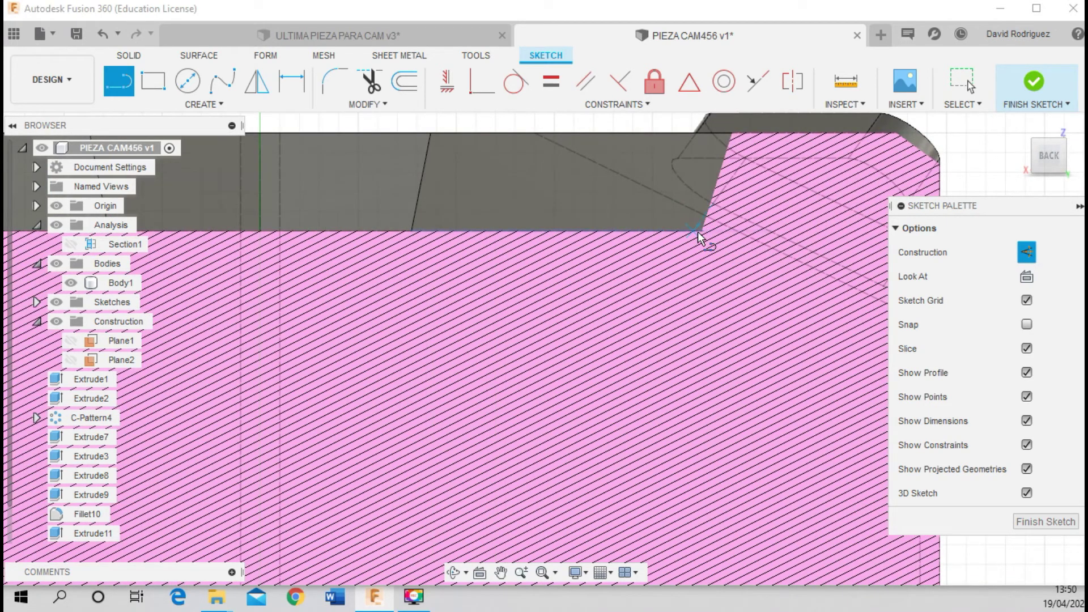
scroll(705, 239, "down", 3)
scroll(705, 240, "down", 2)
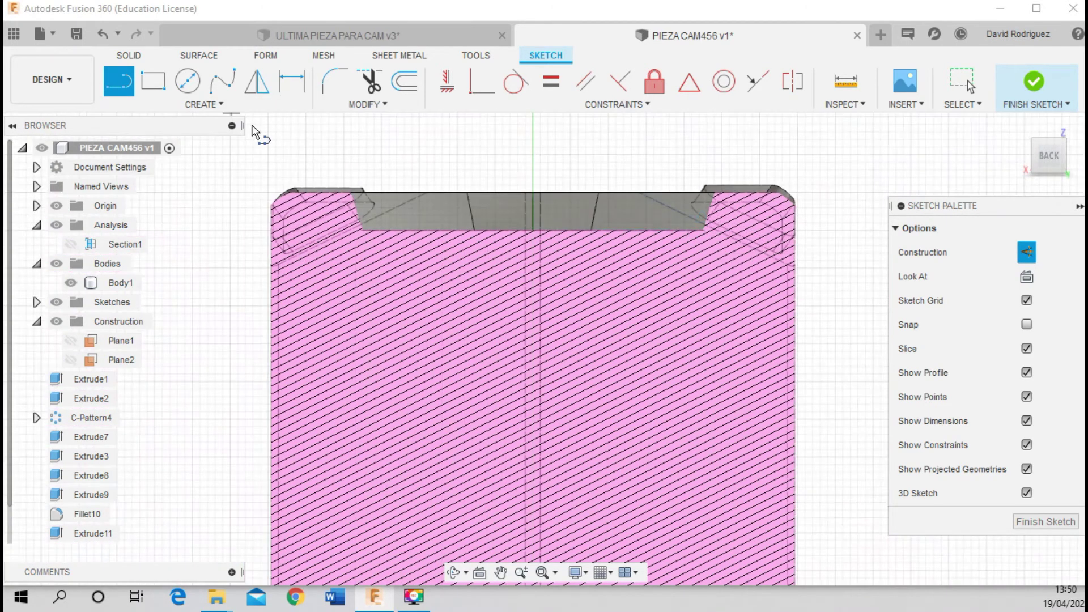
left_click(220, 105)
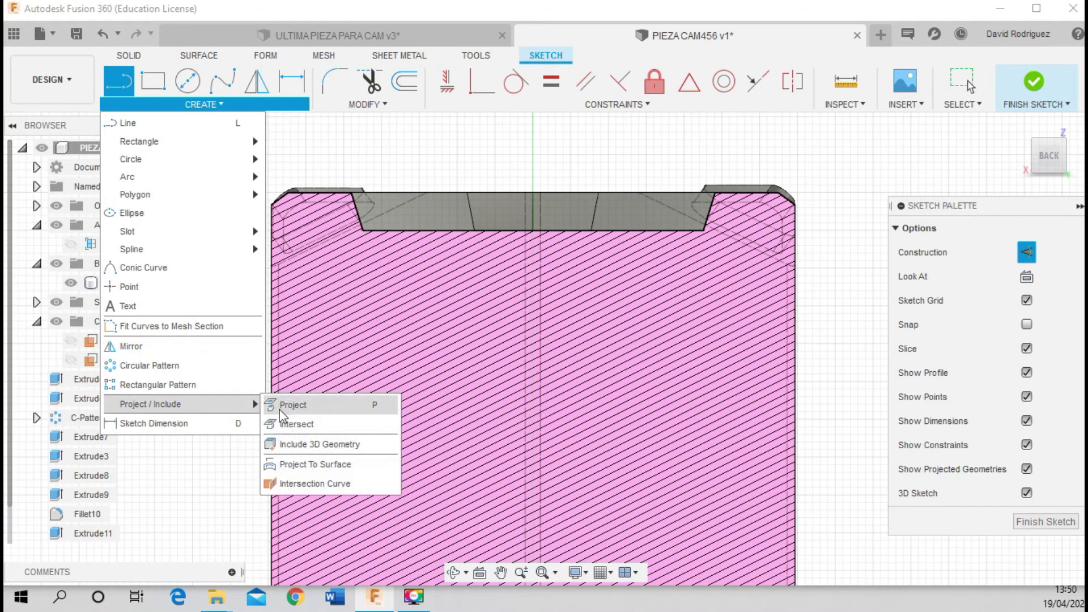
Intersect the part's top inner edge into the sketch
left_click(283, 424)
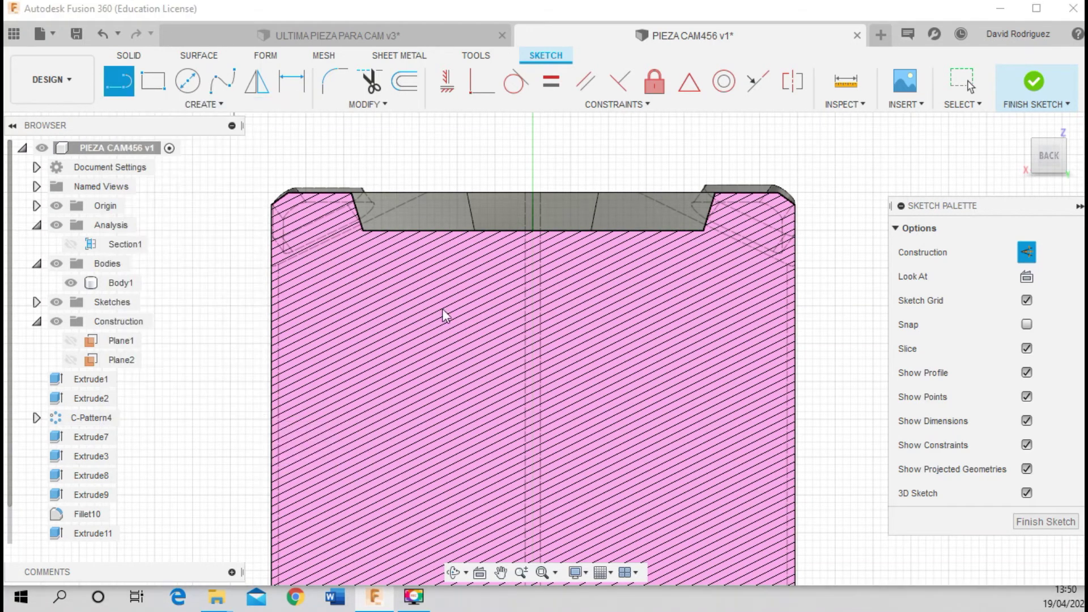
left_click(620, 232)
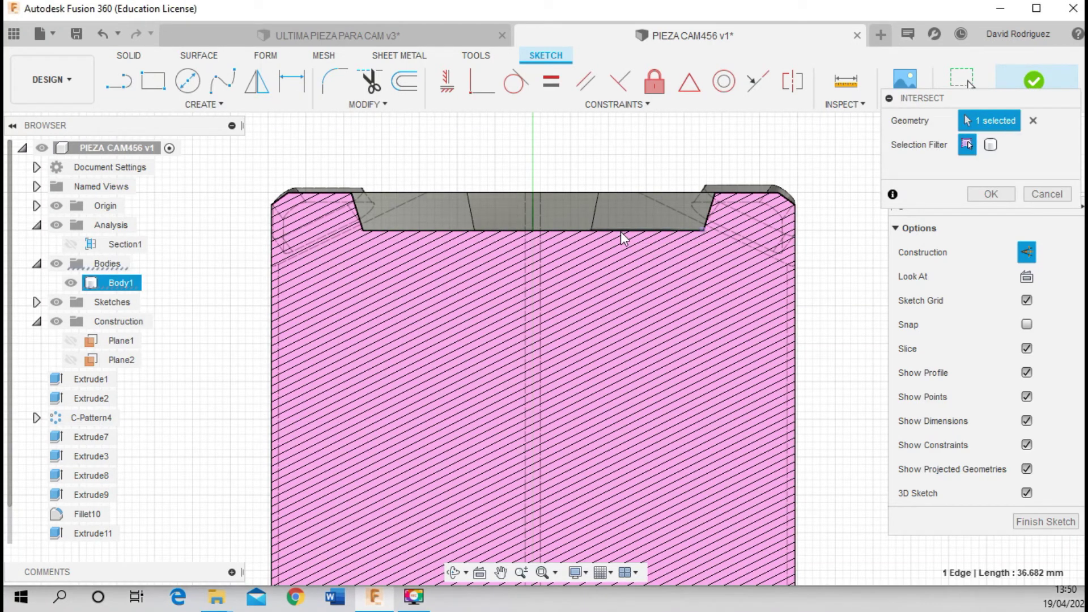
left_click(982, 194)
scroll(658, 236, "up", 3)
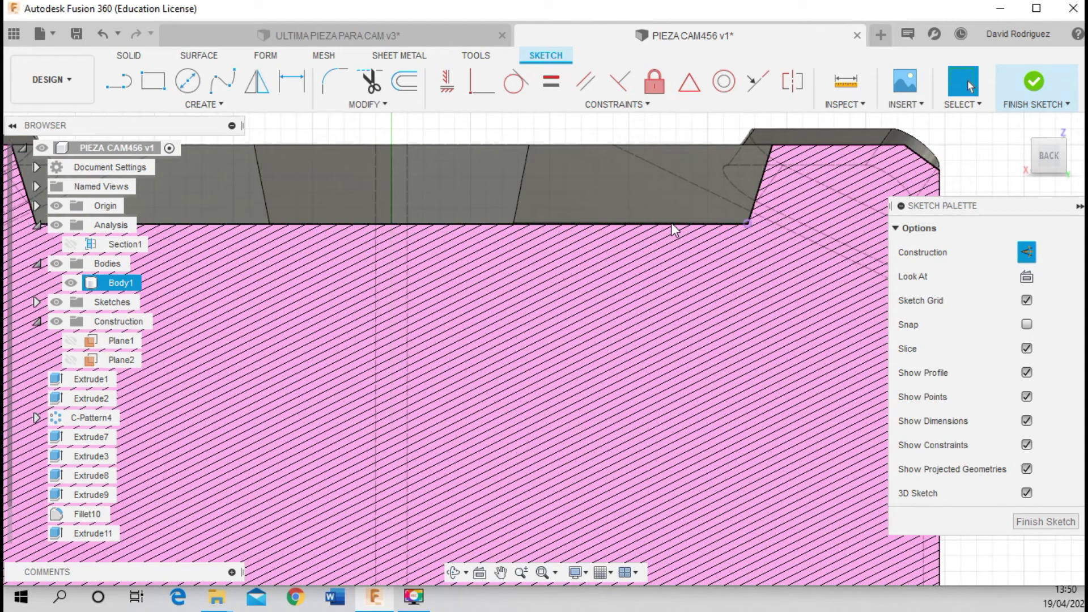
Draw a 25 mm line along the top edge from its right end
left_click(120, 82)
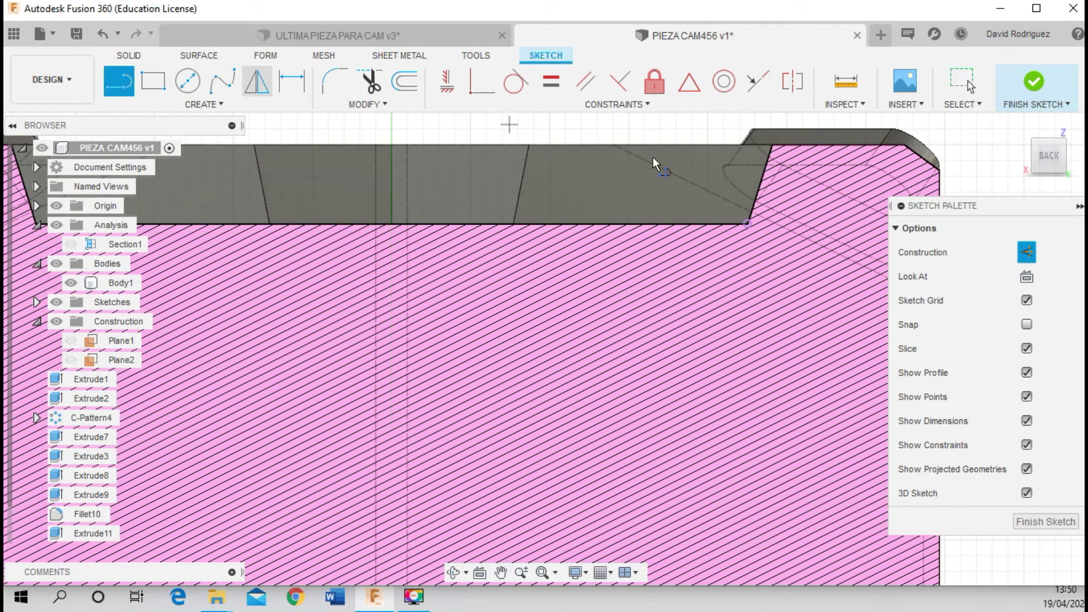
left_click(747, 224)
type("25")
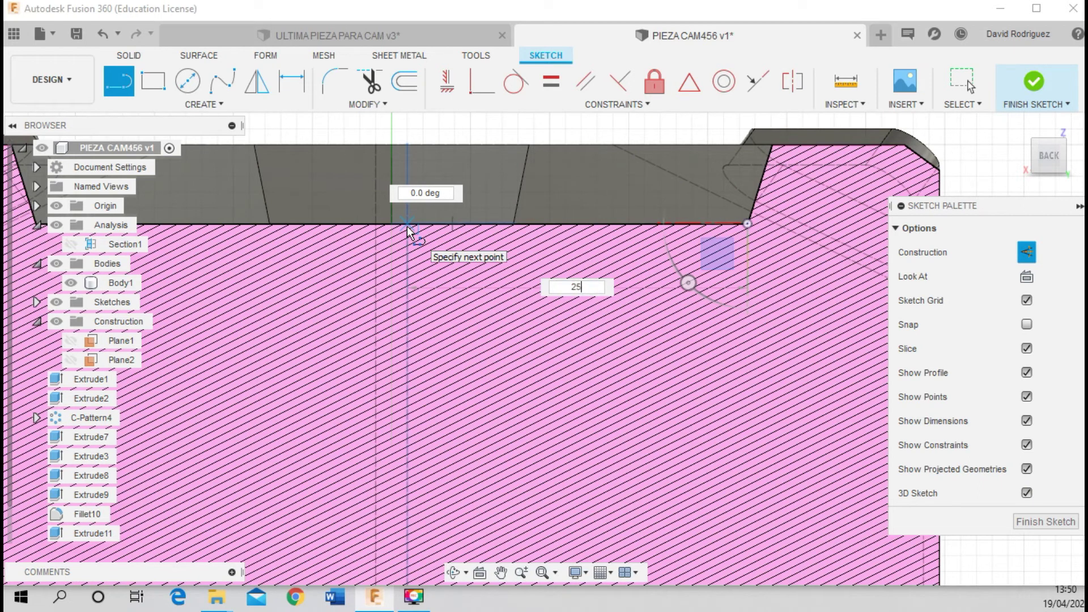
key("Tab")
key("Return")
key("Escape")
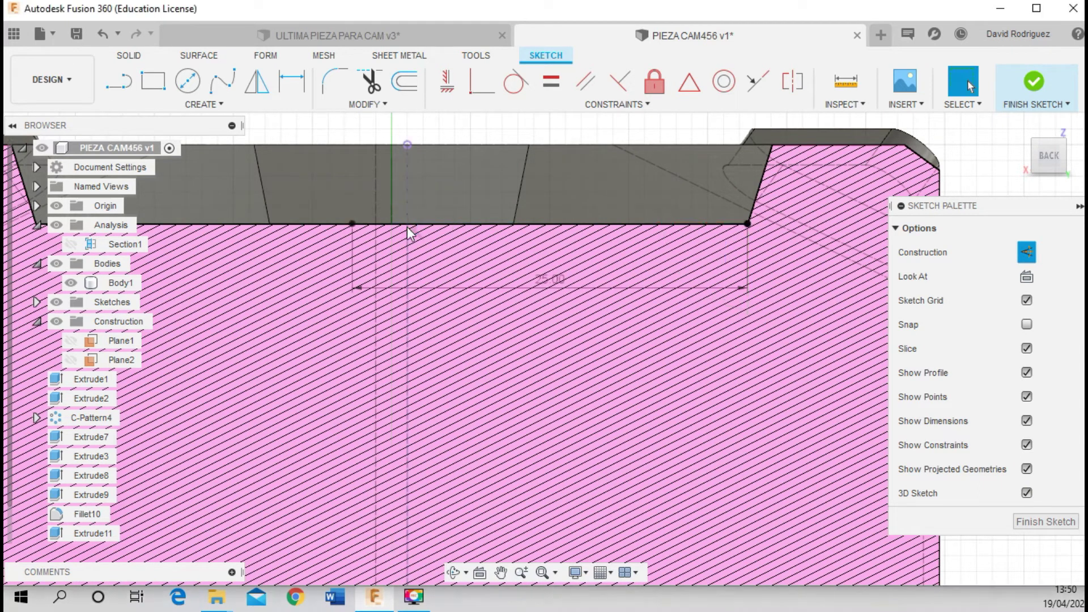
Select Body1, then bring up the ULTIMA PIEZA PARA CAM v3 design
left_click(396, 297)
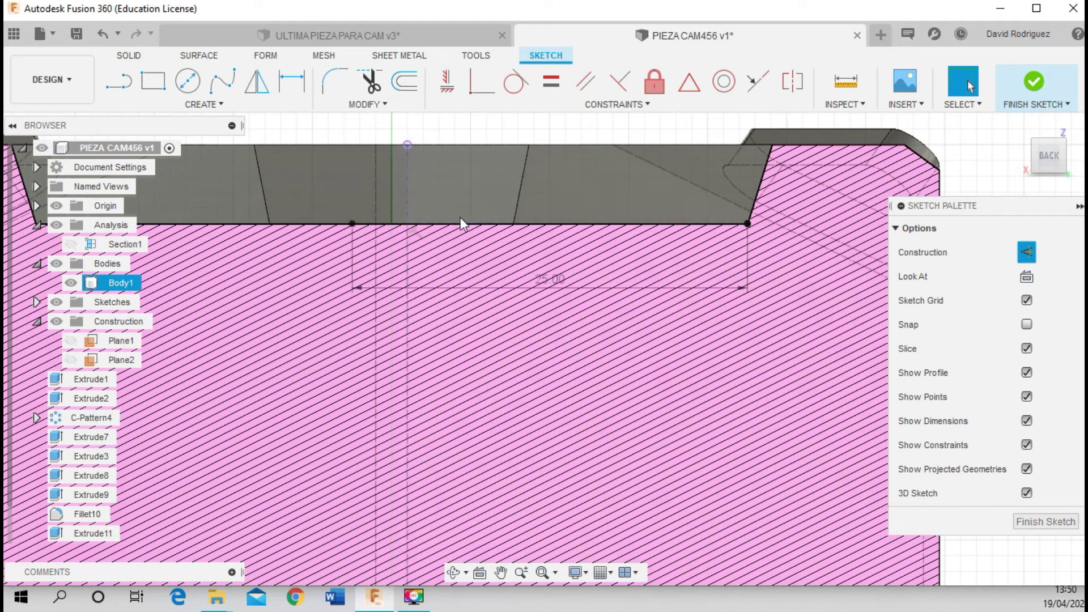
scroll(439, 226, "up", 2)
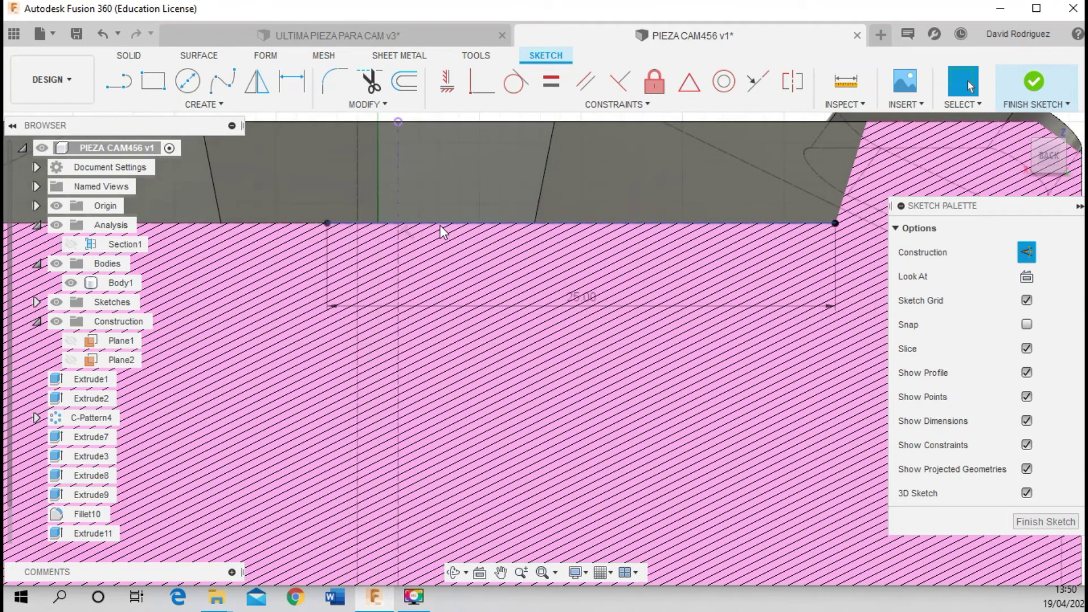
scroll(440, 225, "down", 3)
scroll(442, 230, "down", 1)
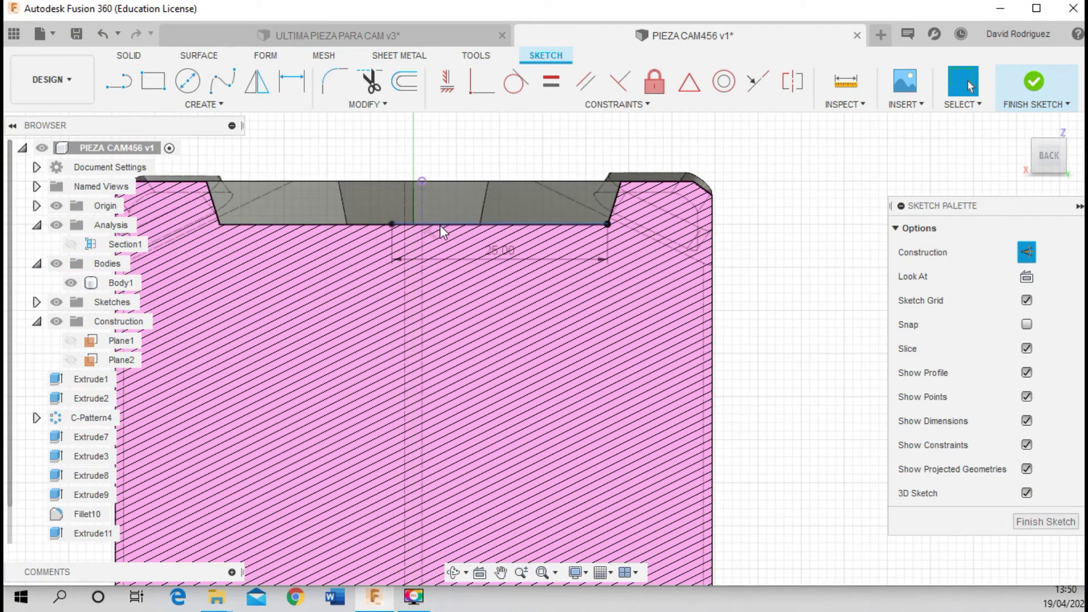
scroll(442, 230, "down", 2)
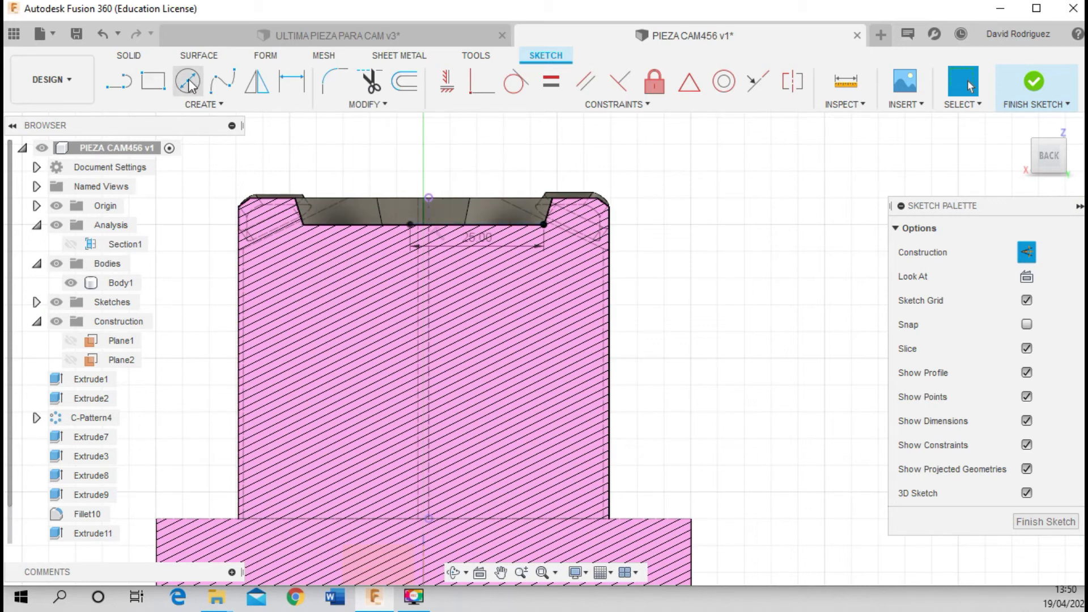
left_click(332, 40)
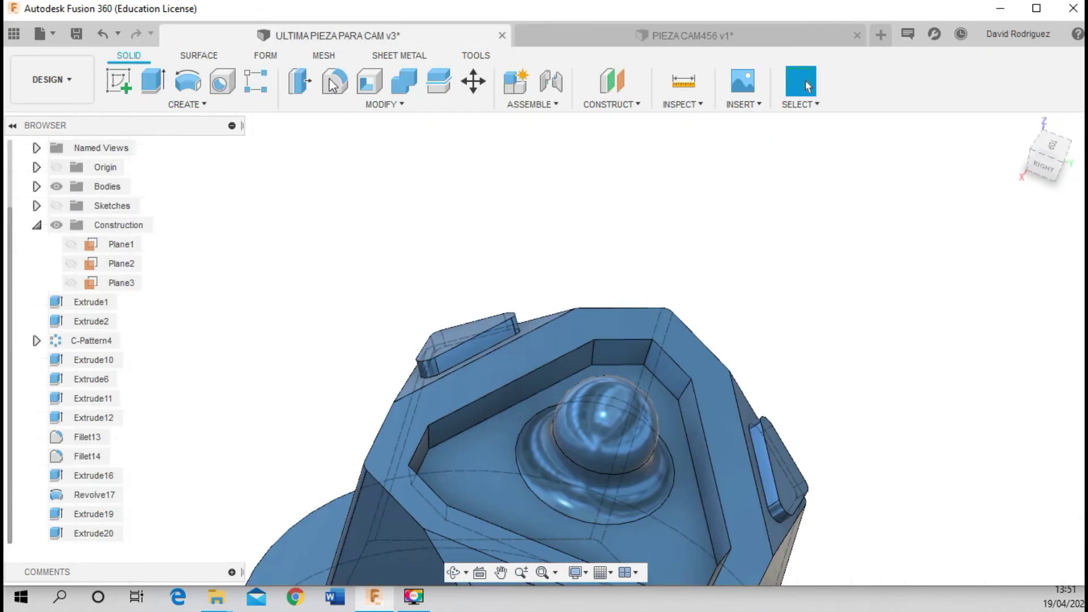
Hide the reference design's bodies, show its sketches, and orbit to view them from behind
scroll(346, 280, "down", 3)
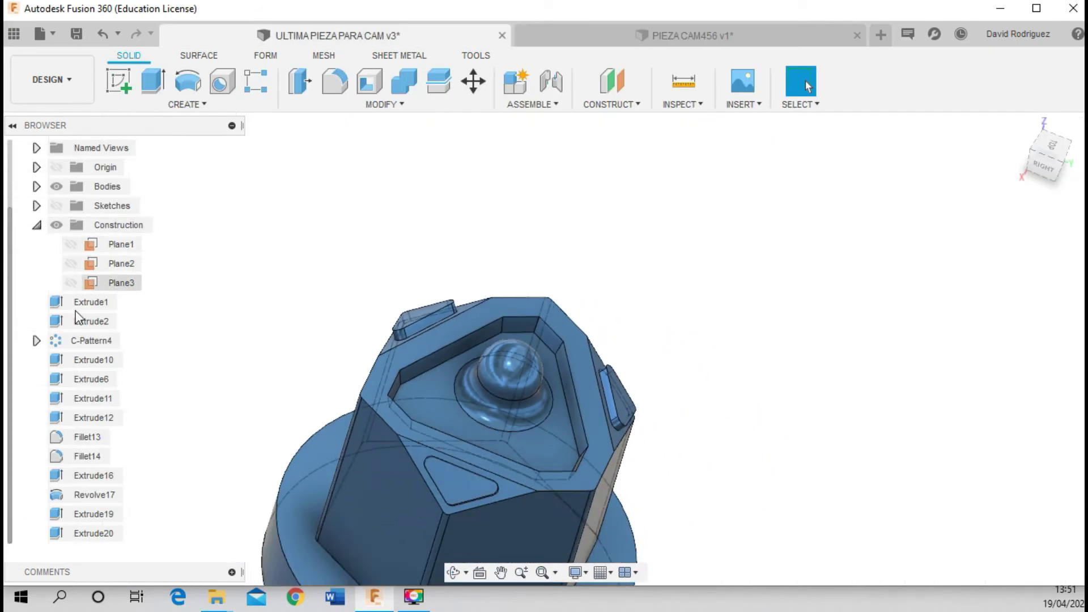
left_click(56, 187)
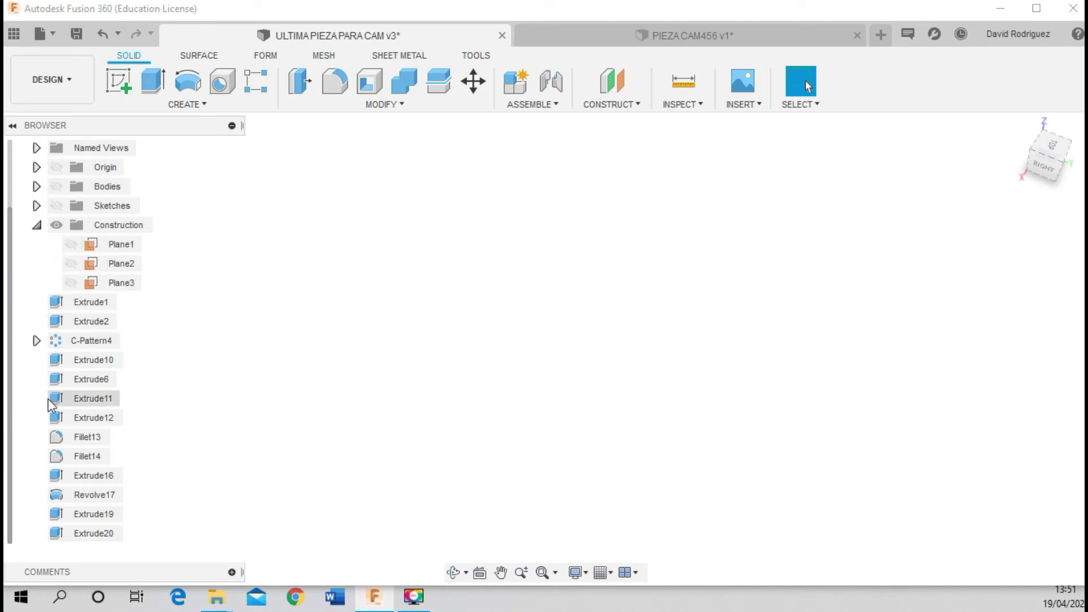
left_click(55, 205)
left_click(36, 207)
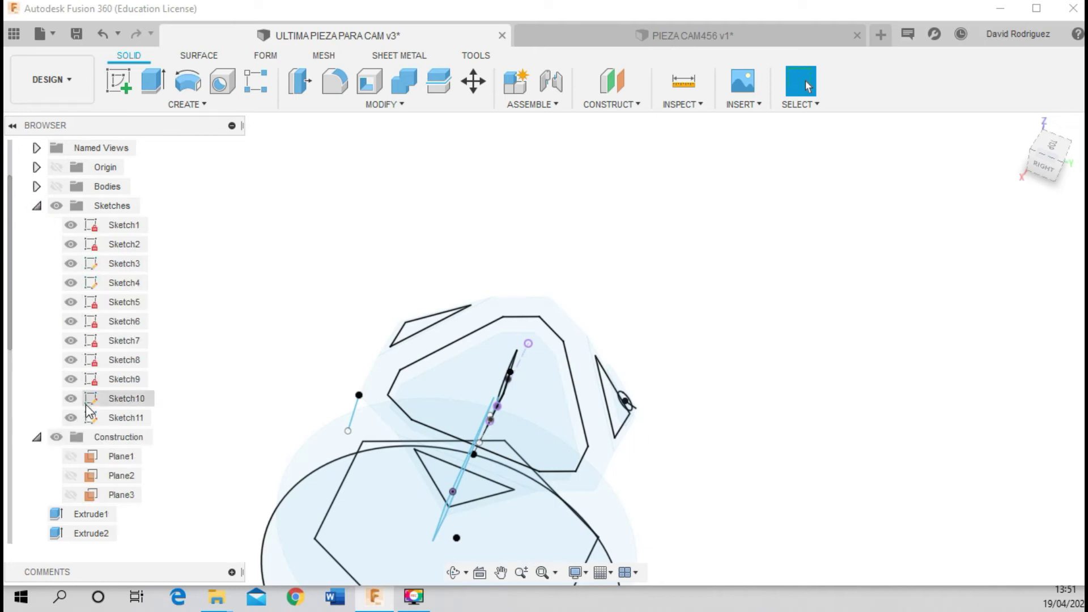
scroll(91, 397, "up", 2)
left_click(453, 572)
mouse_move(457, 453)
left_mouse_down()
mouse_move(391, 385)
mouse_move(554, 334)
mouse_move(572, 352)
left_mouse_up()
scroll(572, 352, "up", 5)
key("Escape")
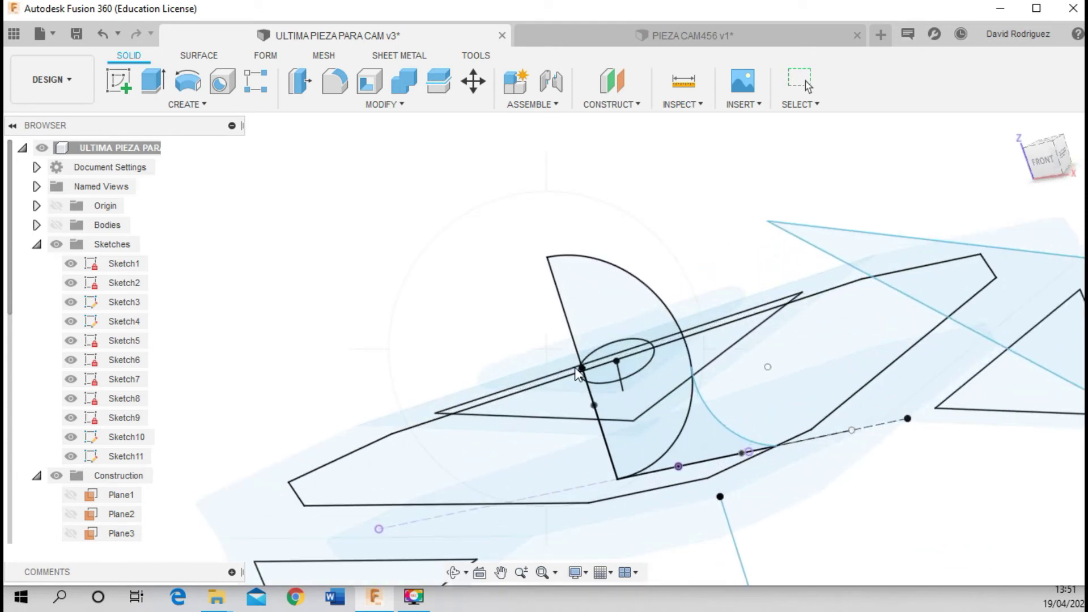
scroll(584, 363, "down", 2)
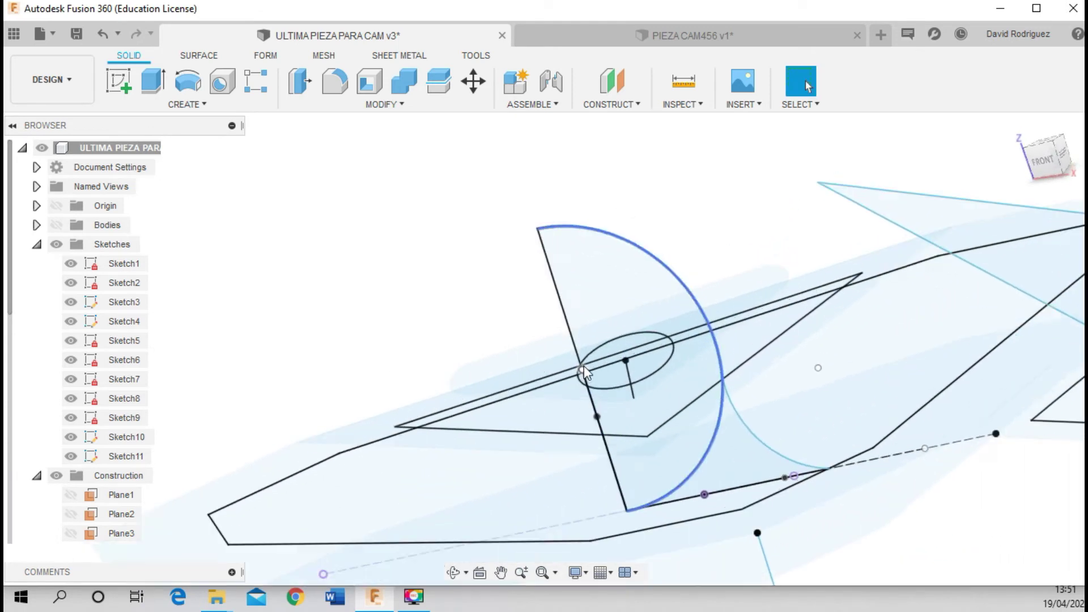
scroll(584, 363, "up", 2)
Measure 9.00 mm between two sketch points, then return to PIEZA CAM456
left_click(682, 87)
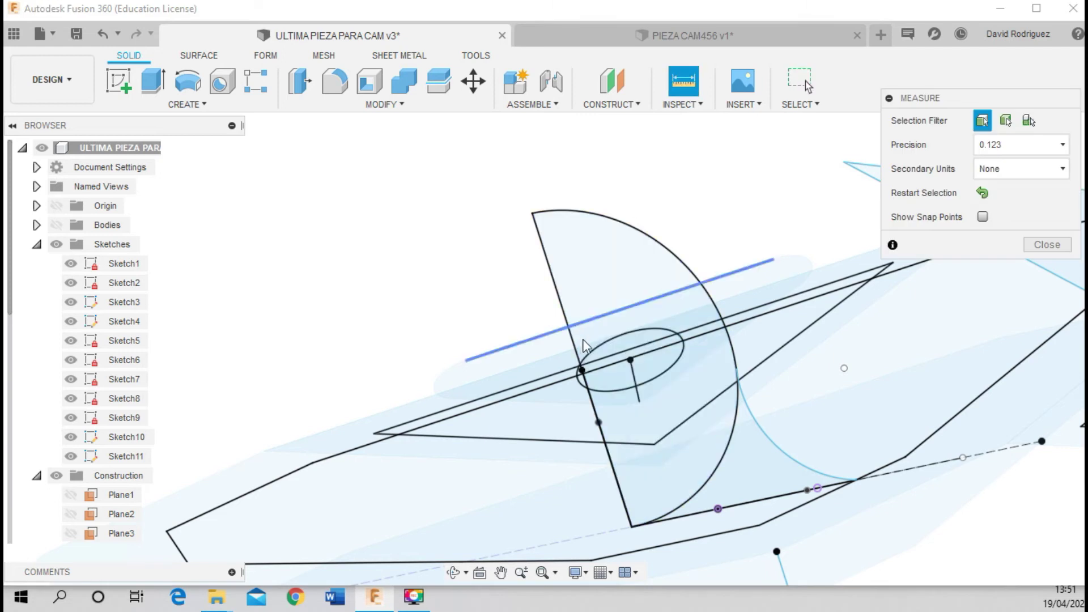
left_click(582, 371)
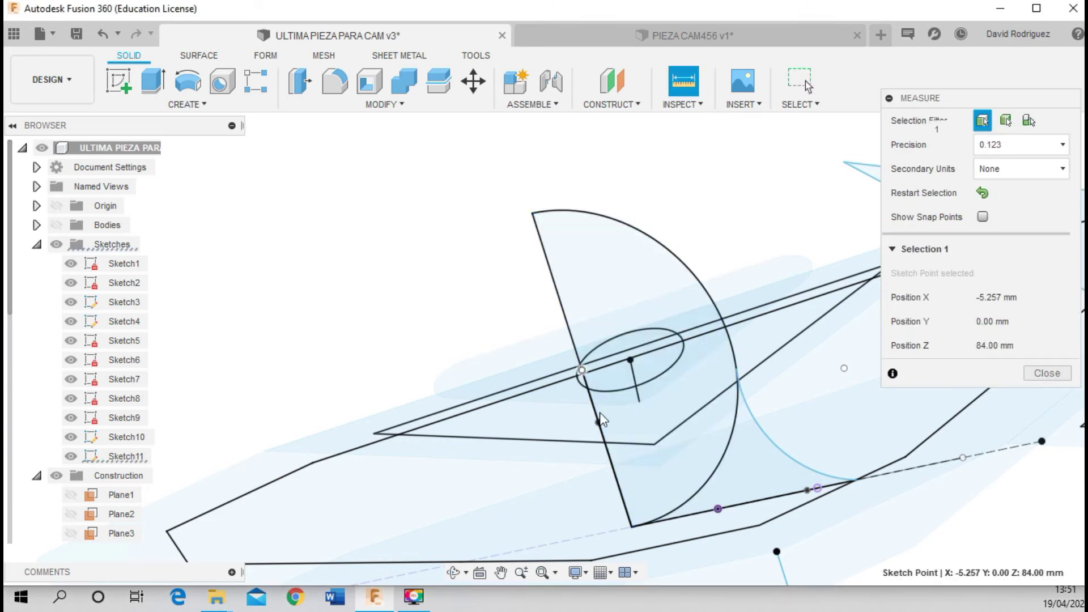
left_click(632, 527)
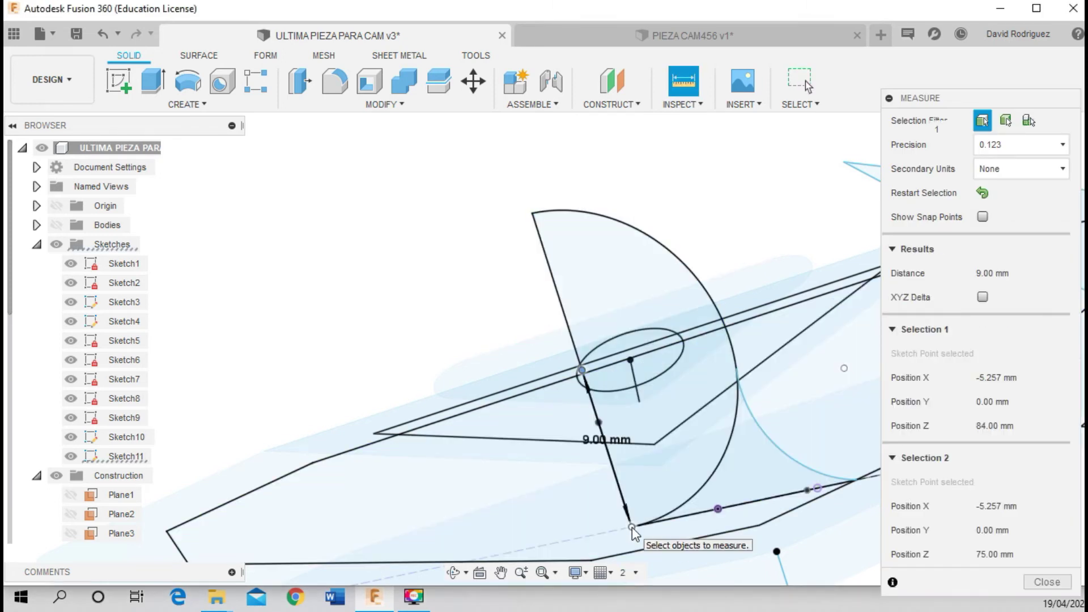
left_click(1055, 582)
left_click(666, 39)
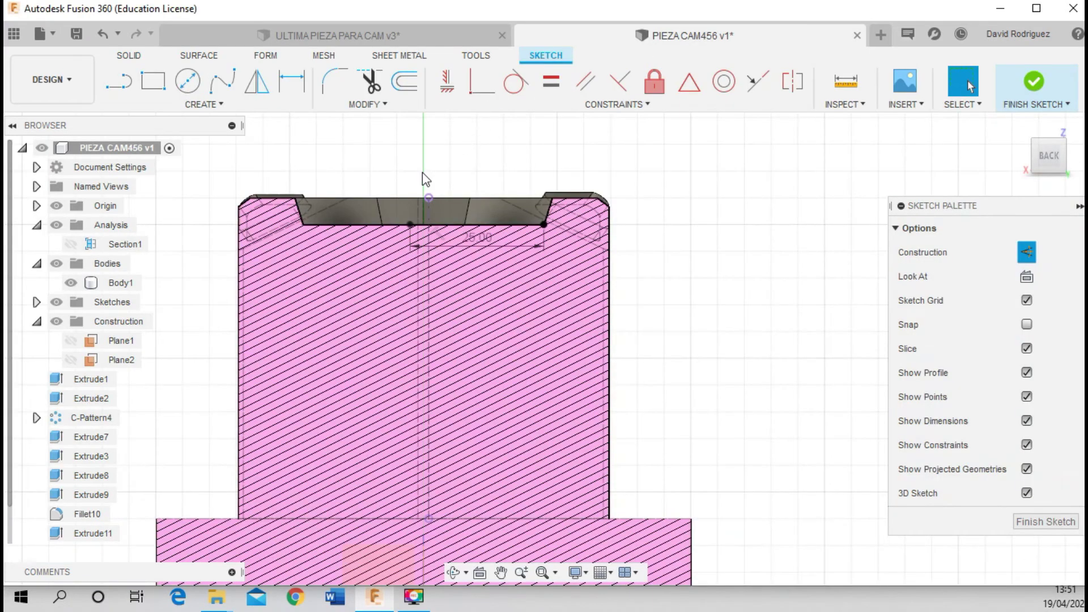
Draw a 9 mm vertical line up from the 25 mm line's left end
left_click(119, 81)
scroll(400, 224, "down", 3)
scroll(410, 218, "down", 3)
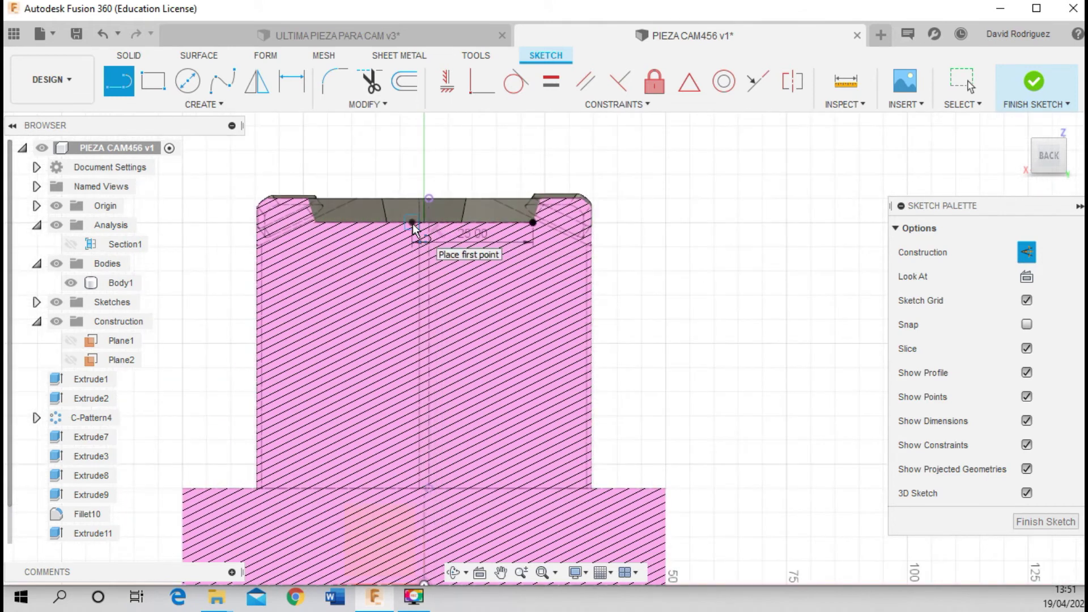
scroll(419, 204, "down", 3)
scroll(418, 189, "up", 5)
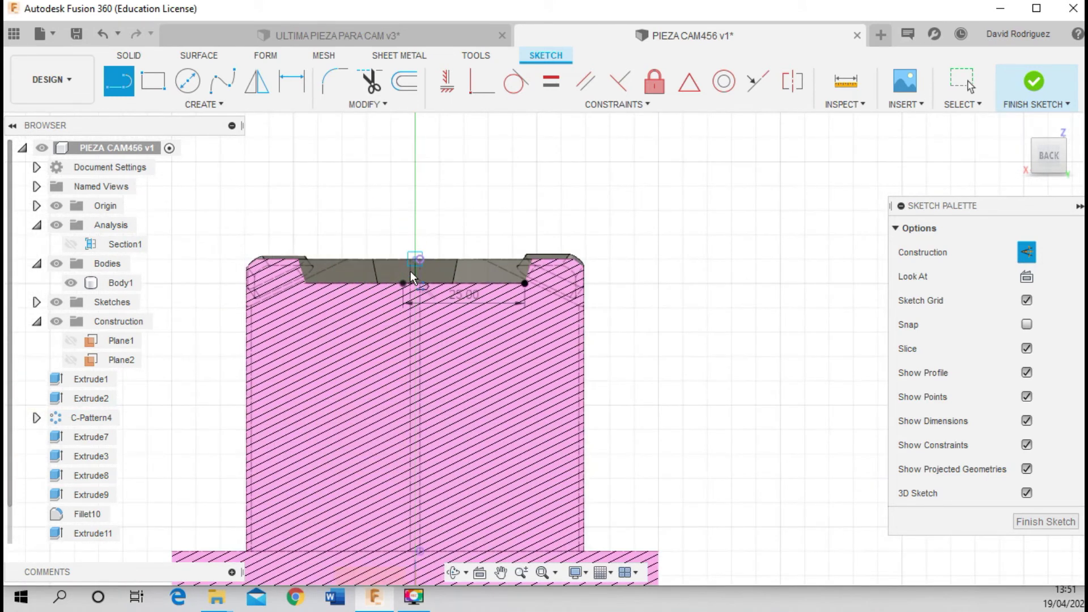
left_click(408, 284)
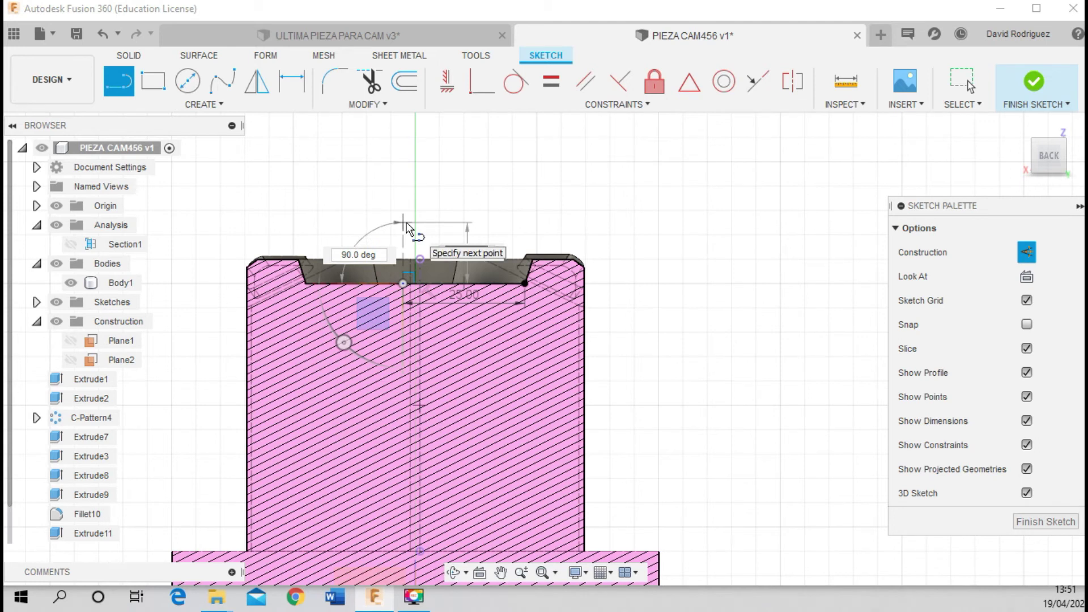
left_click(404, 239)
key("Escape")
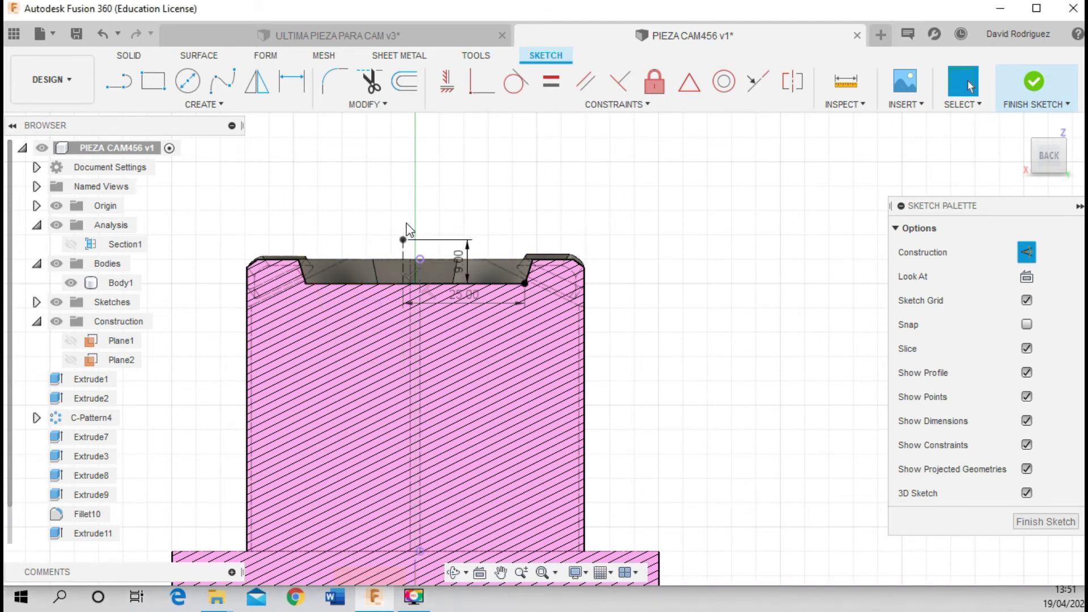
Add an 18 mm diameter circle centred on the line's top, as normal geometry
scroll(413, 187, "up", 1)
scroll(413, 187, "up", 1)
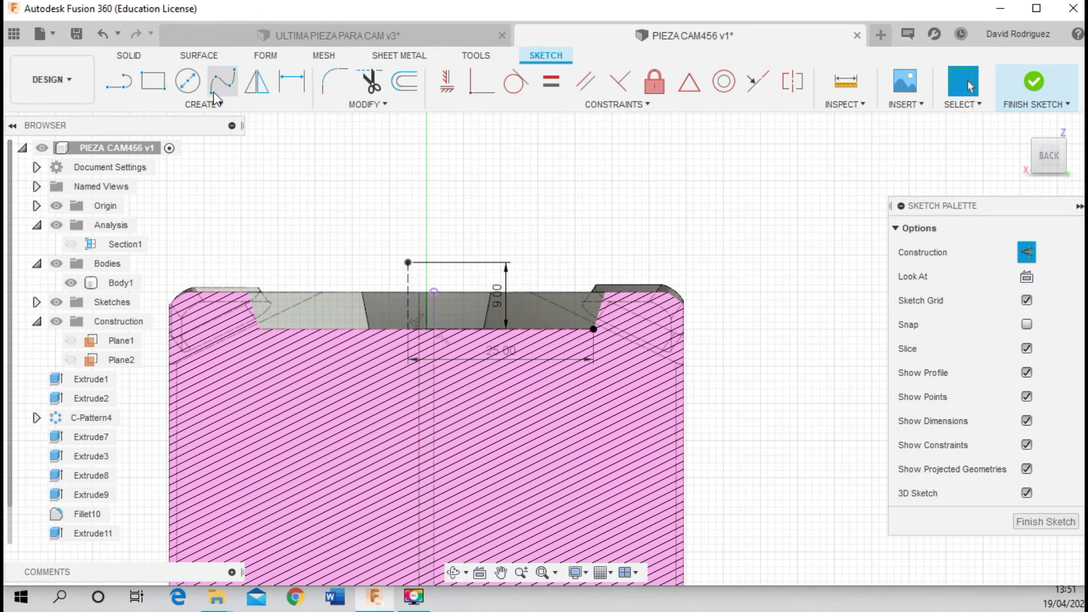
left_click(193, 85)
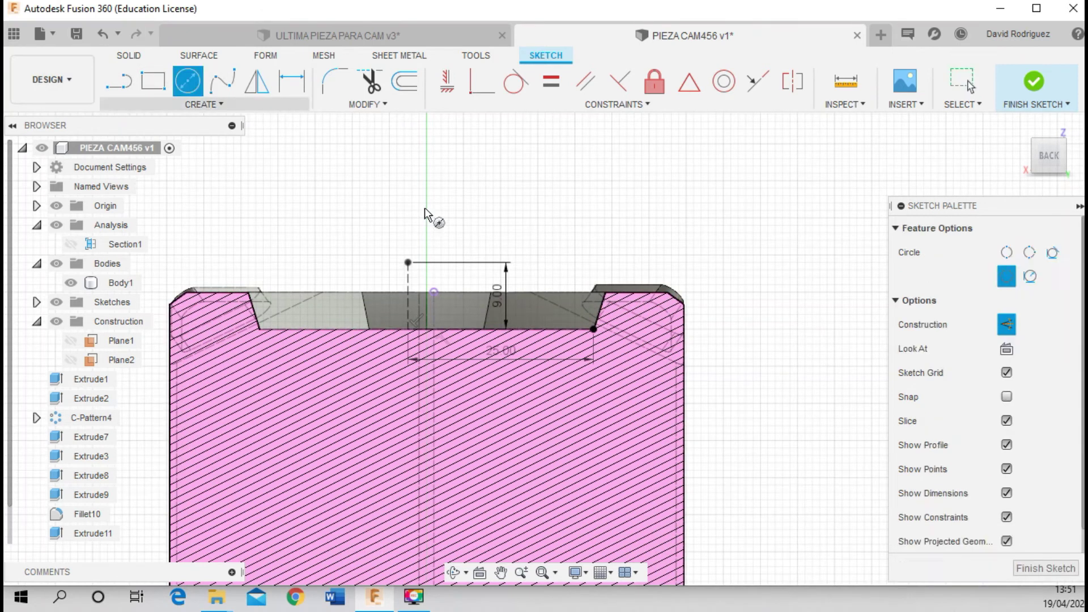
left_click(408, 263)
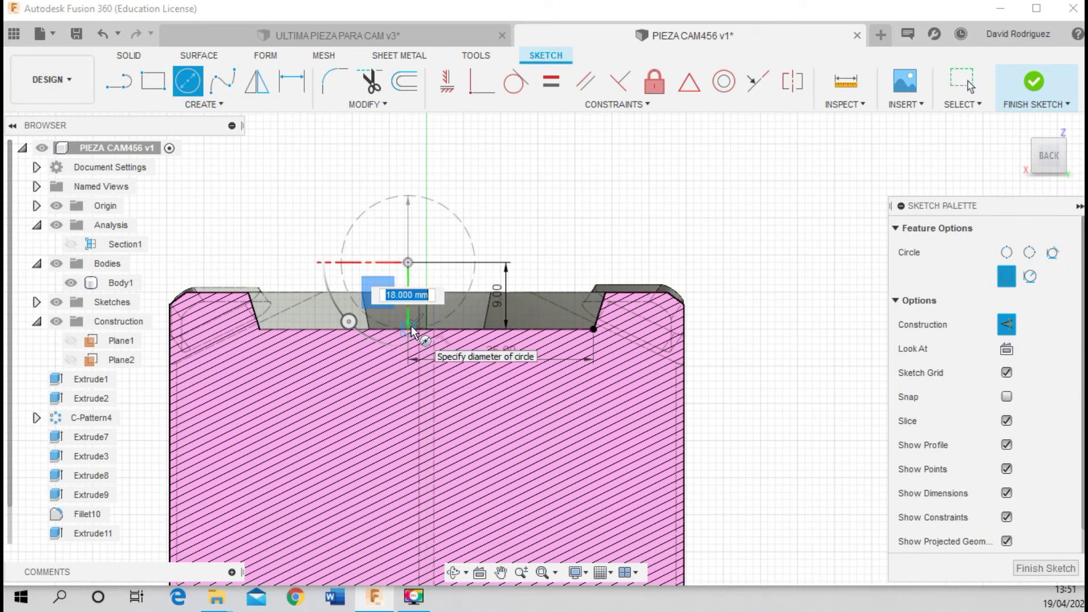
left_click(410, 325)
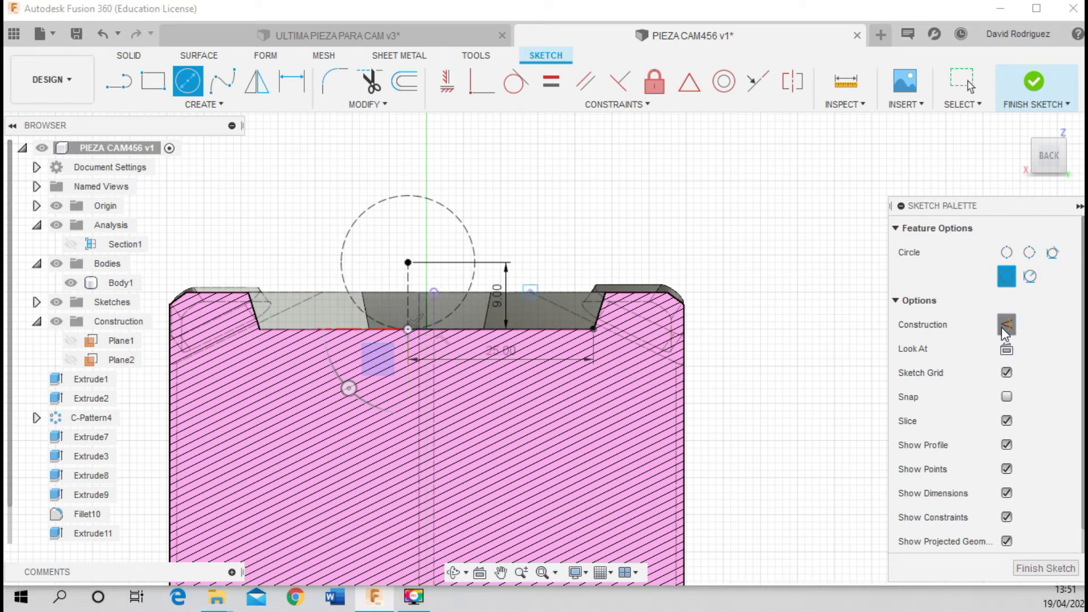
key("Escape")
left_click(442, 209)
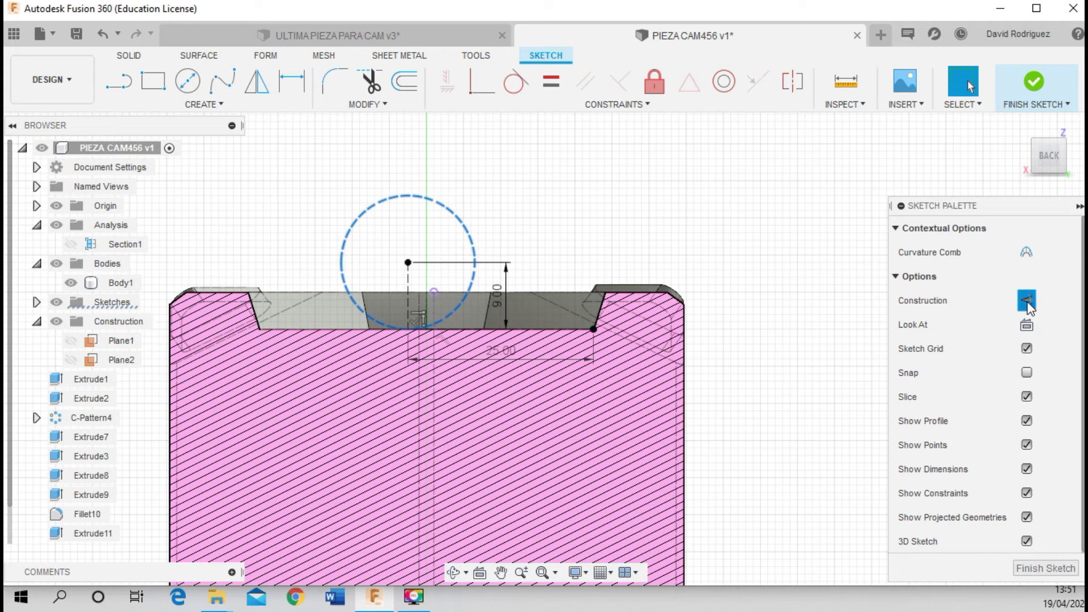
left_click(1027, 305)
scroll(521, 297, "up", 3)
scroll(520, 298, "down", 1)
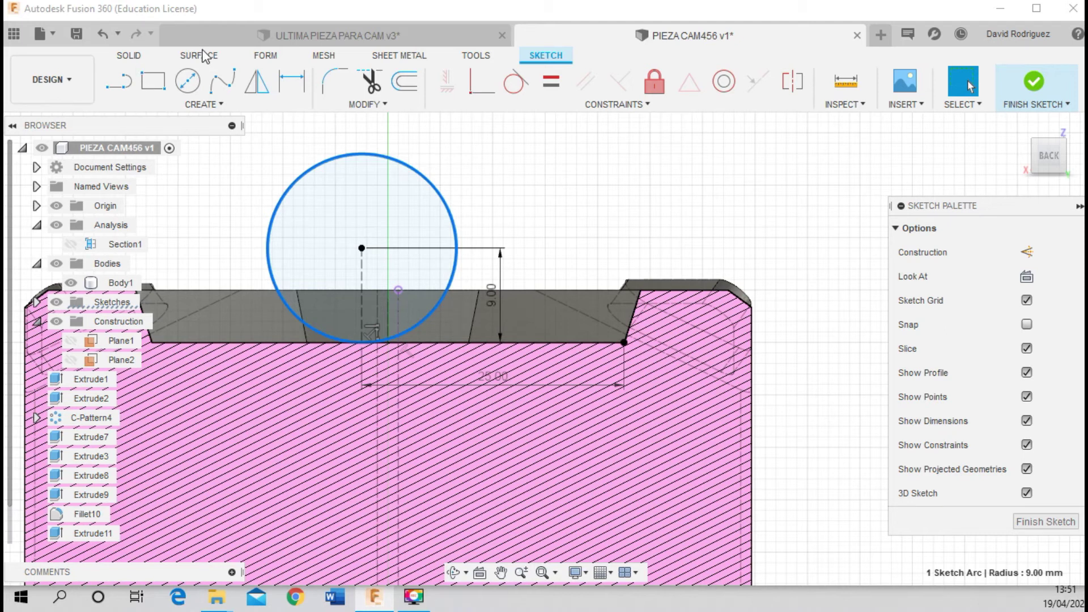
In the ULTIMA PIEZA PARA CAM v3 design, measure the lower sketch line's length
left_click(226, 41)
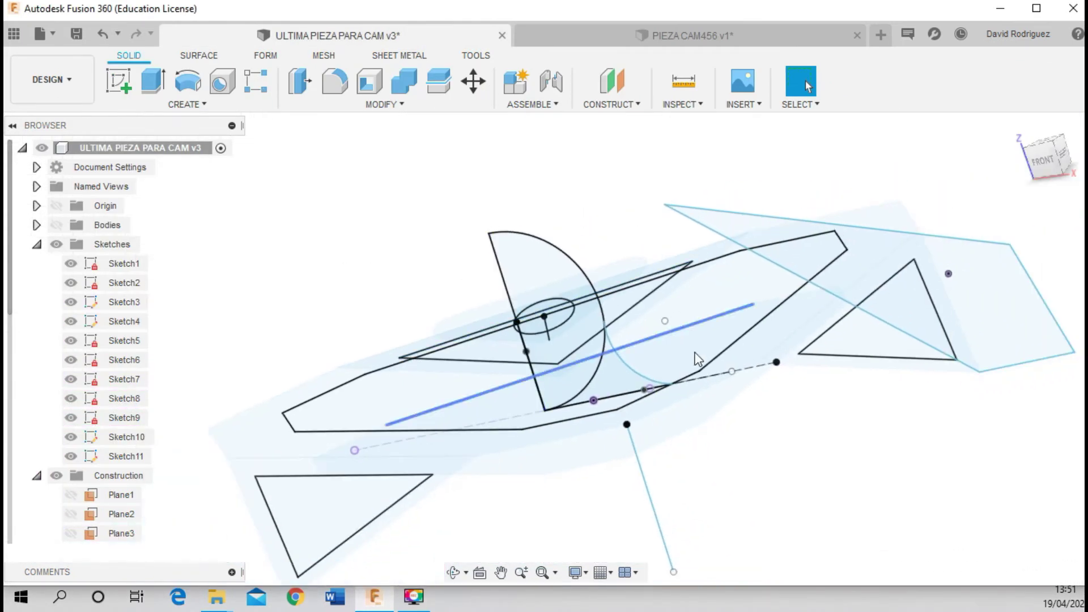
scroll(669, 371, "up", 2)
scroll(612, 388, "up", 2)
scroll(561, 414, "up", 2)
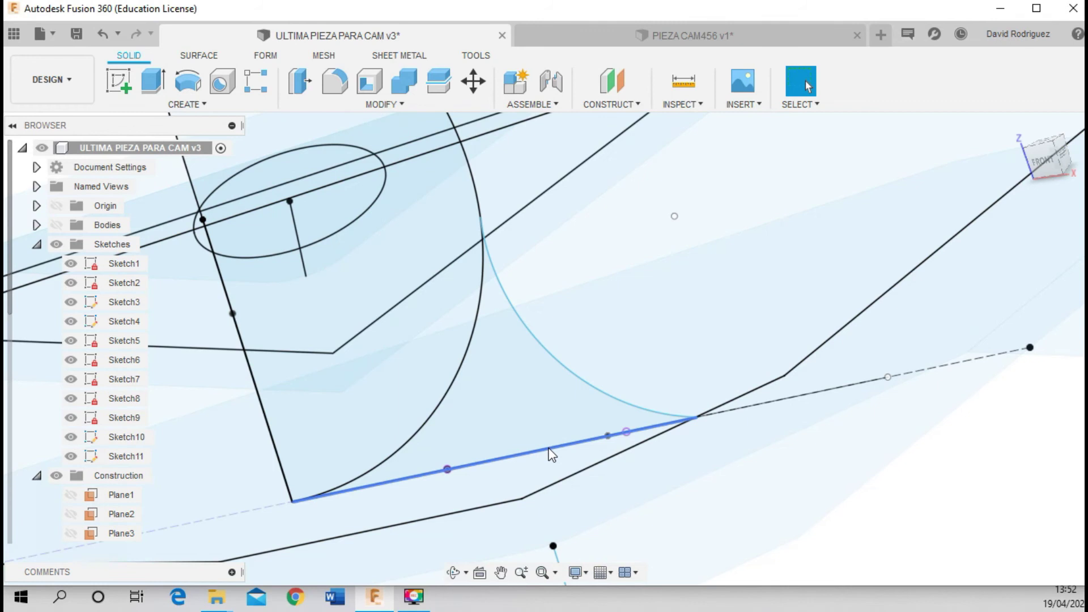
left_click(686, 85)
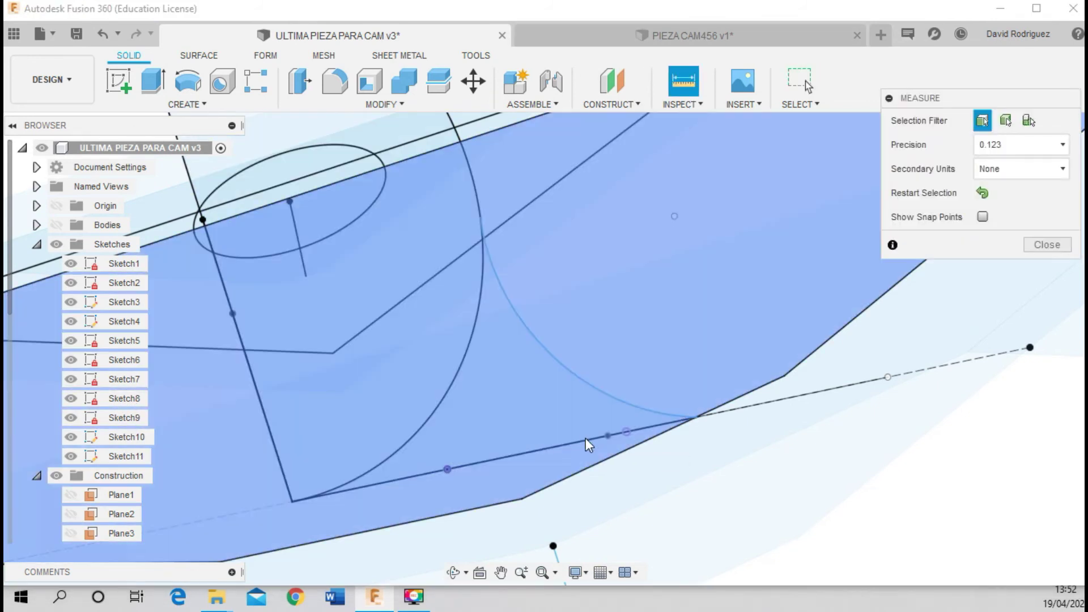
left_click(586, 442)
scroll(589, 440, "up", 2)
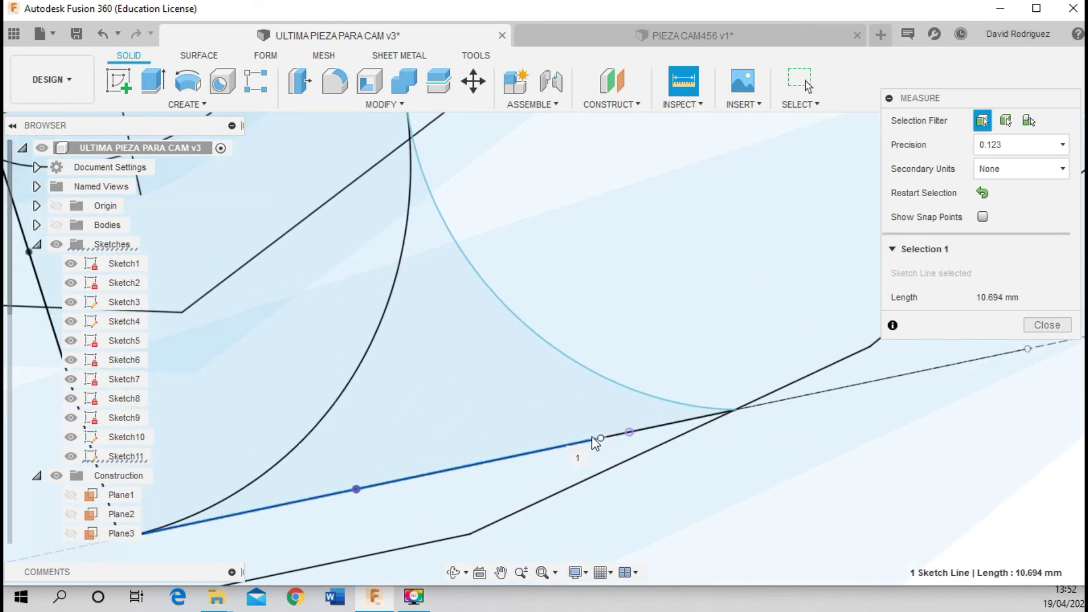
left_click(1036, 321)
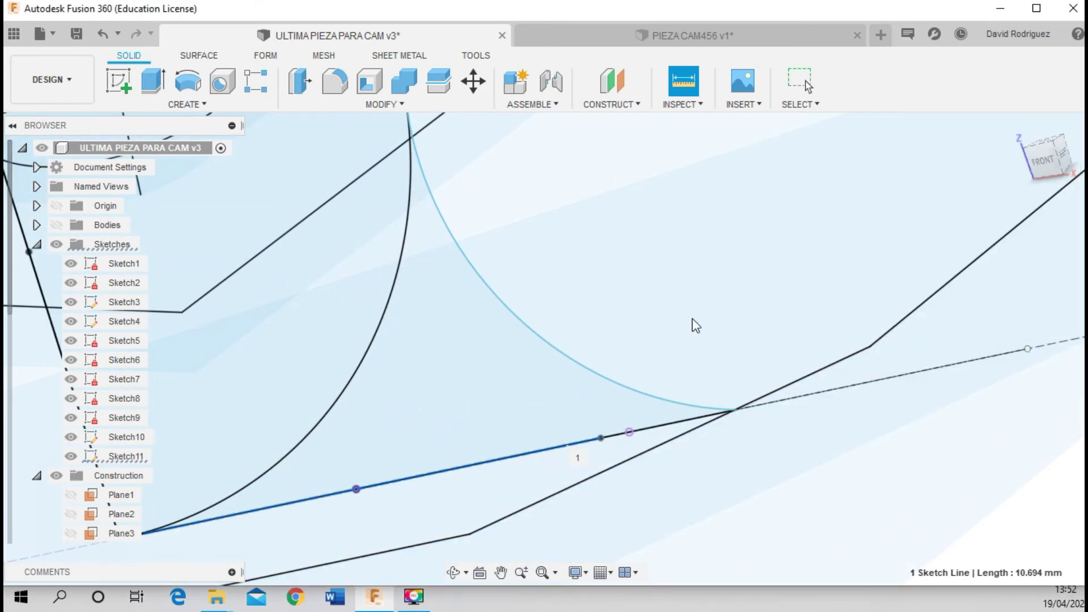
Measure the curved arc's radius of 6.291 mm
scroll(569, 250, "down", 2)
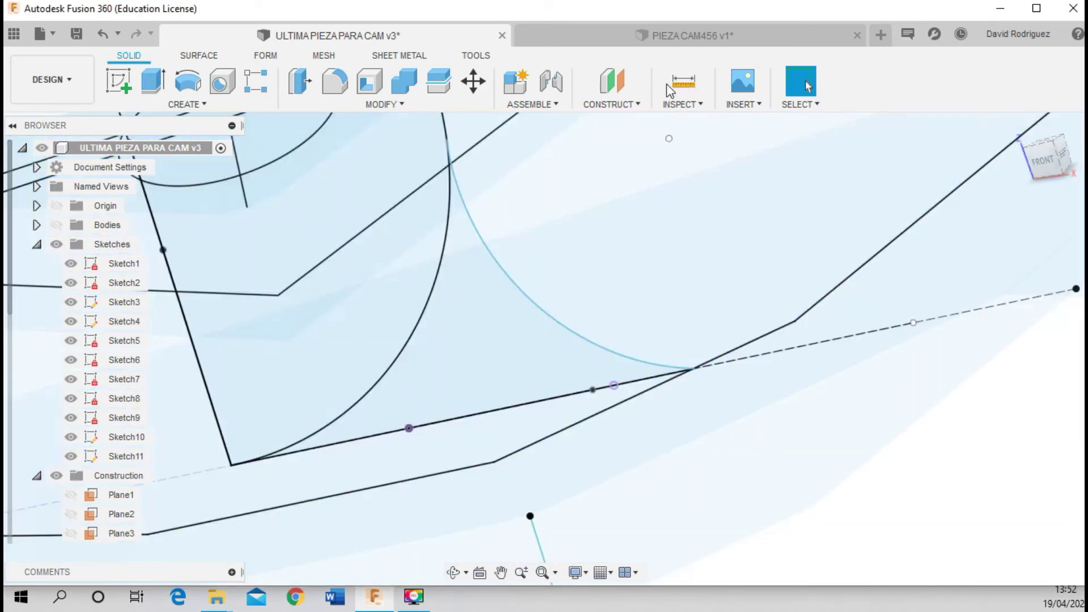
key("i")
left_click(508, 282)
scroll(508, 283, "down", 2)
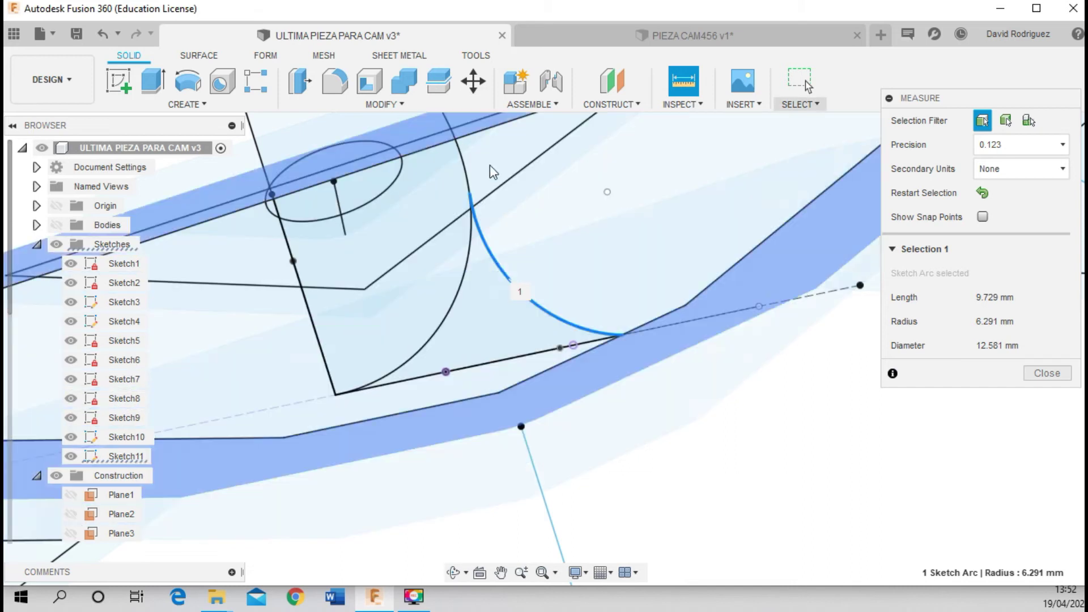
middle_click_drag(491, 170, 559, 194, "shift")
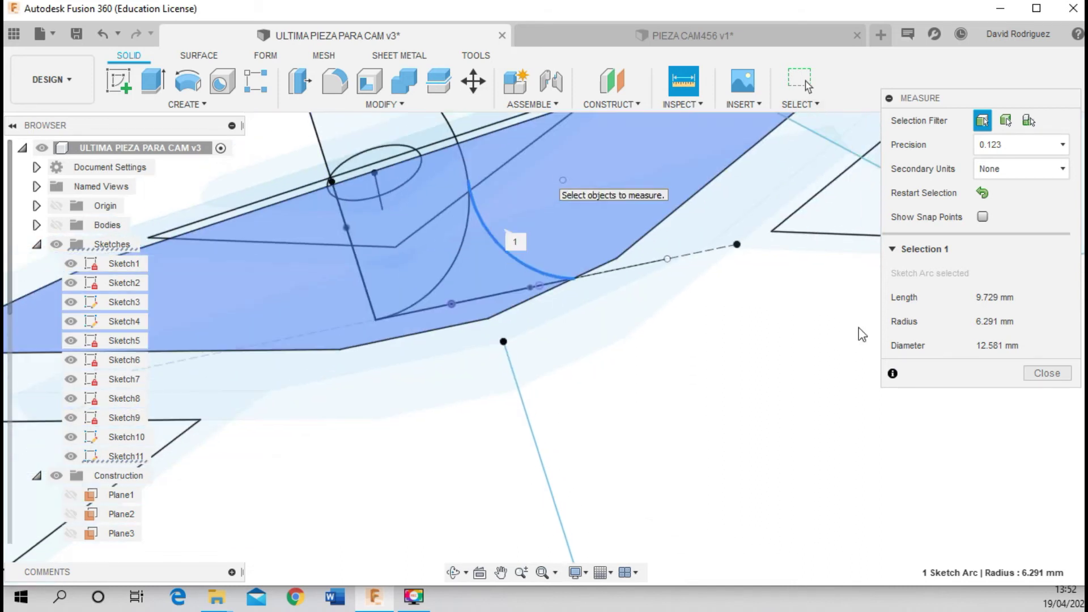
left_click(1049, 381)
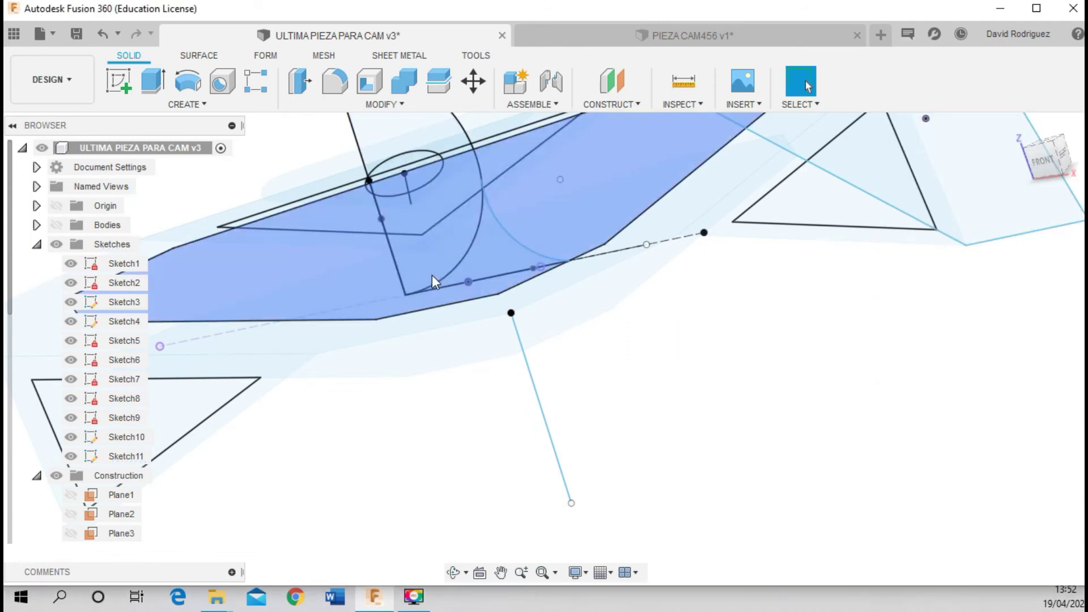
Measure the 13.701 mm distance between two sketch points
scroll(435, 272, "up", 2)
left_click(697, 72)
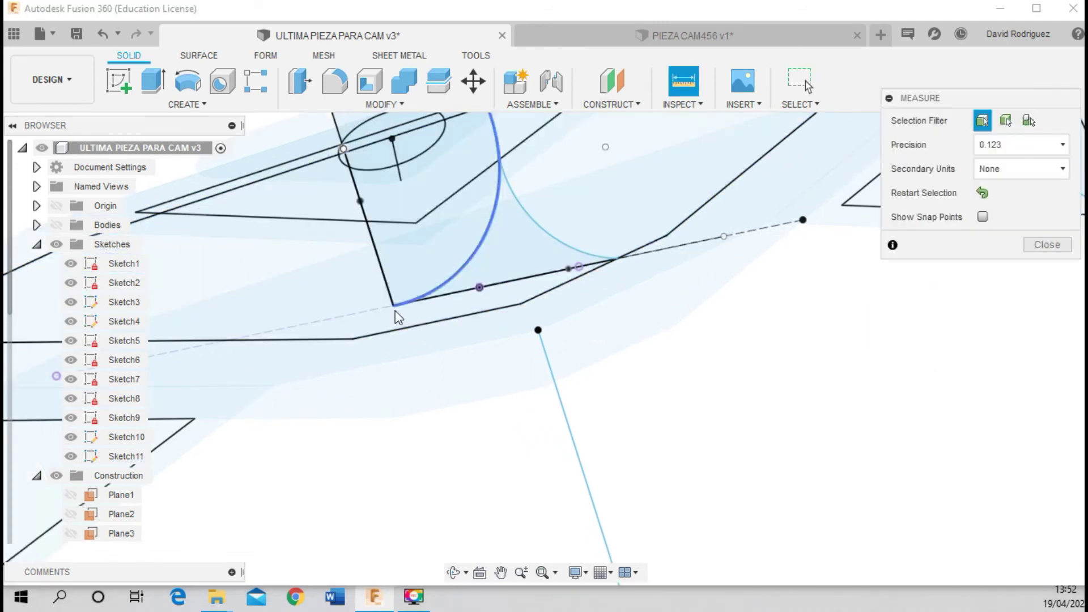
left_click(394, 306)
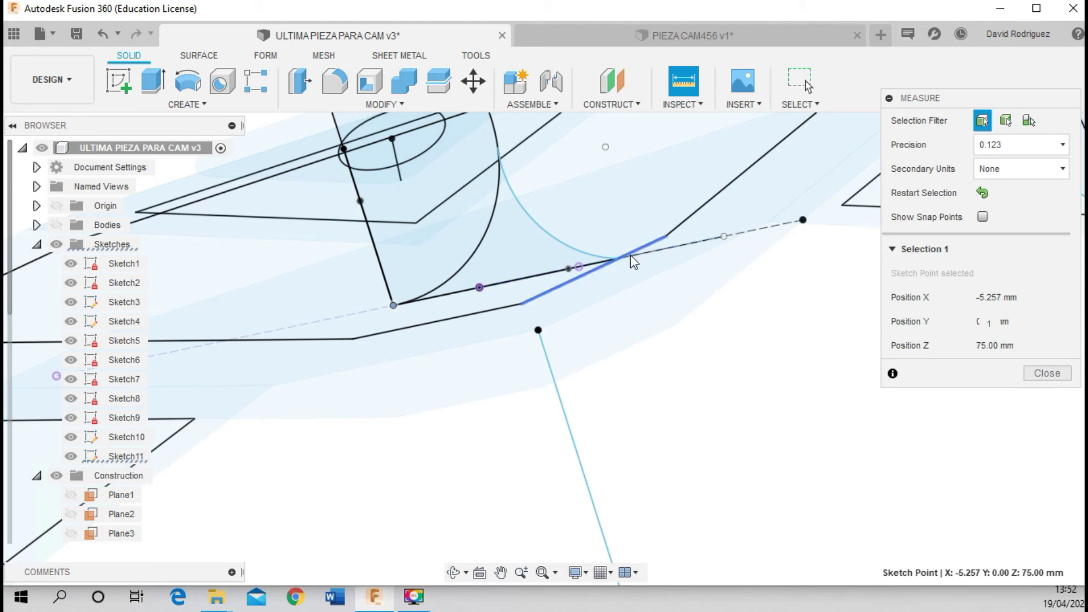
scroll(619, 259, "up", 2)
scroll(619, 259, "up", 2)
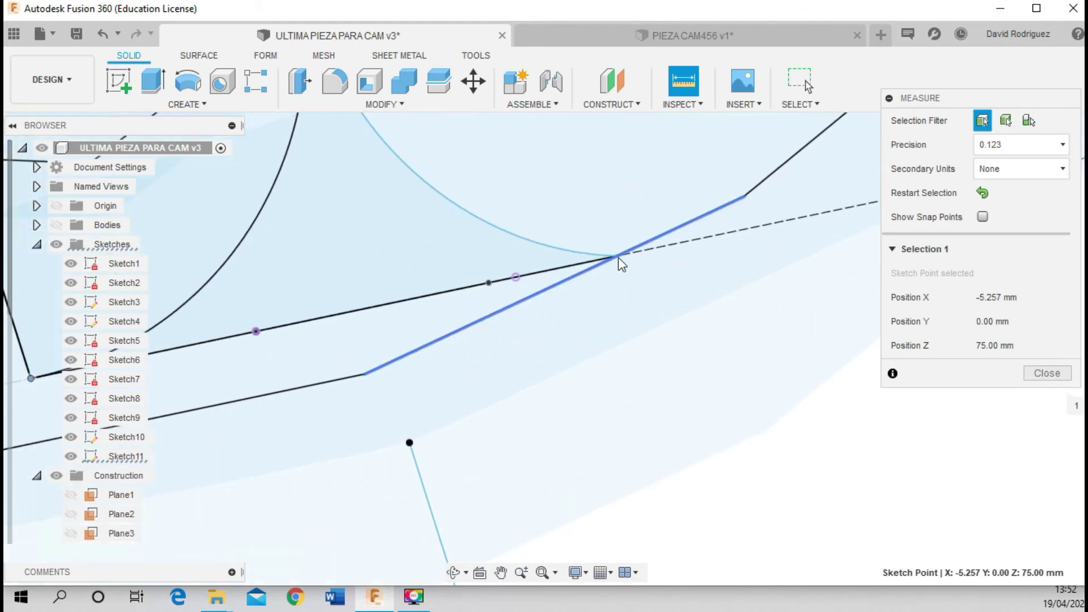
left_click(618, 255)
scroll(619, 256, "down", 1)
scroll(619, 256, "down", 1)
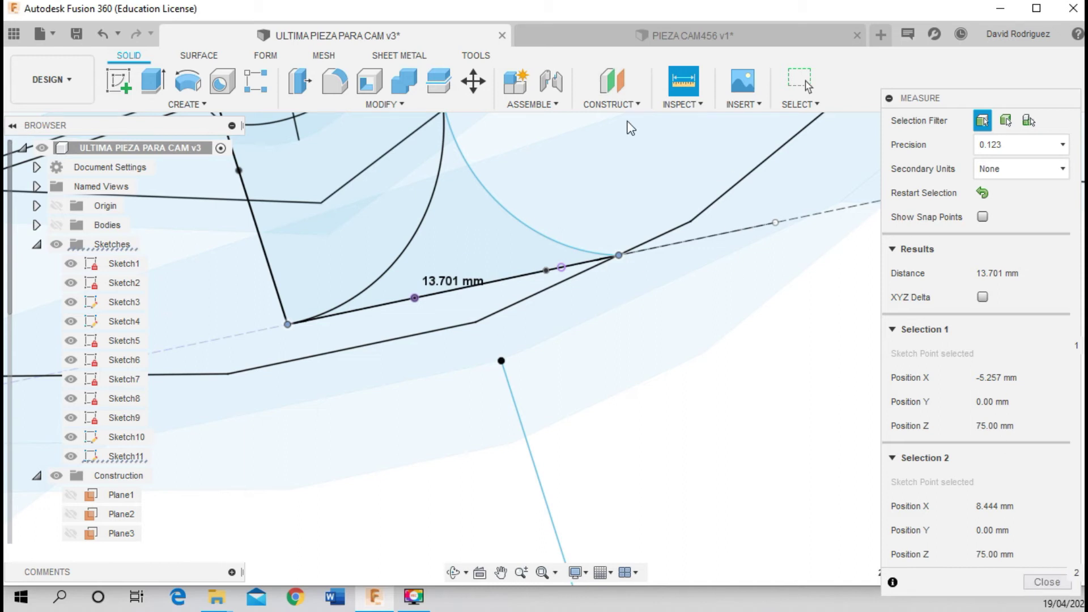
left_click(1046, 581)
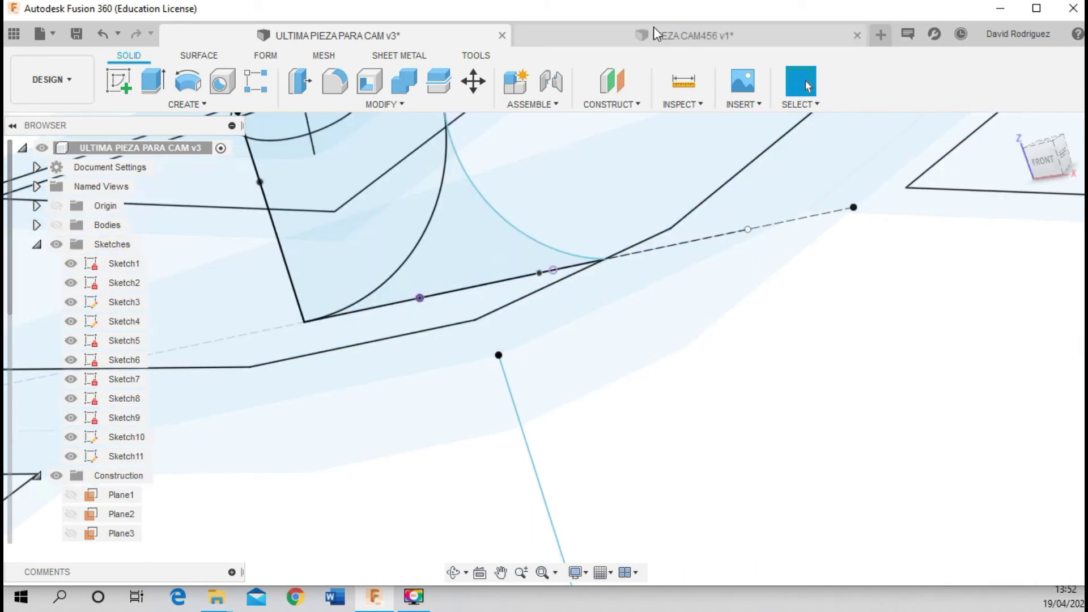
In PIEZA CAM456 v1, draw a 13.701 mm construction line from the circle's bottom point
left_click(651, 28)
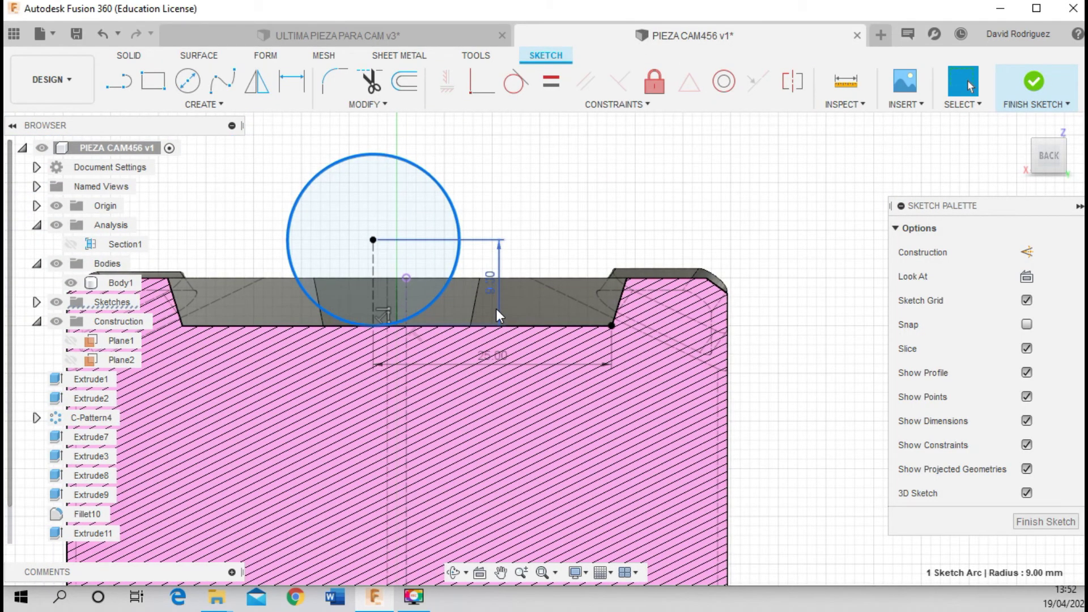
scroll(495, 308, "up", 4)
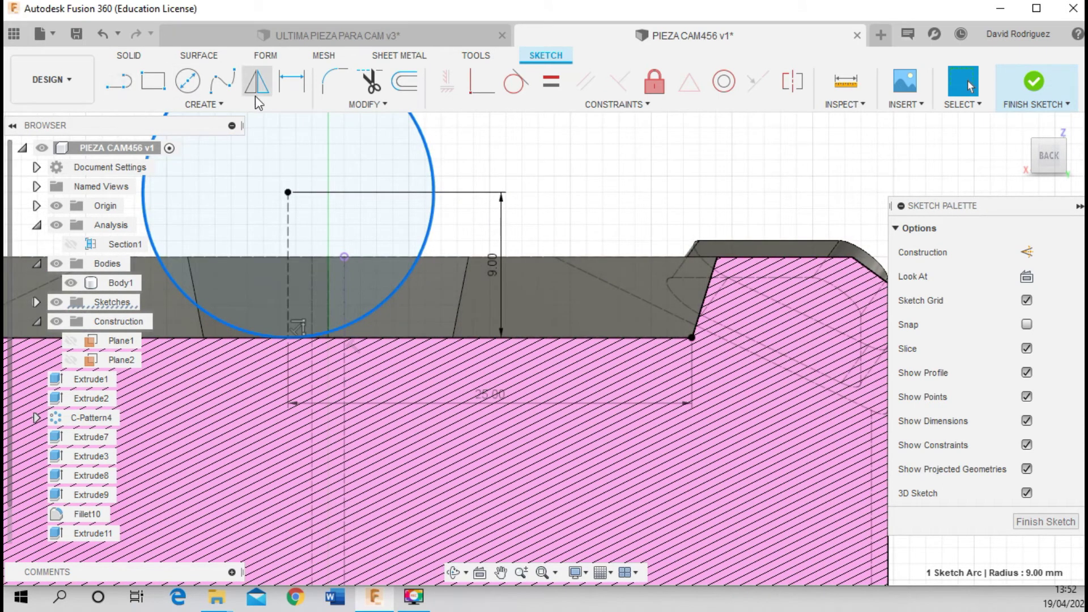
left_click(120, 82)
left_click(1028, 254)
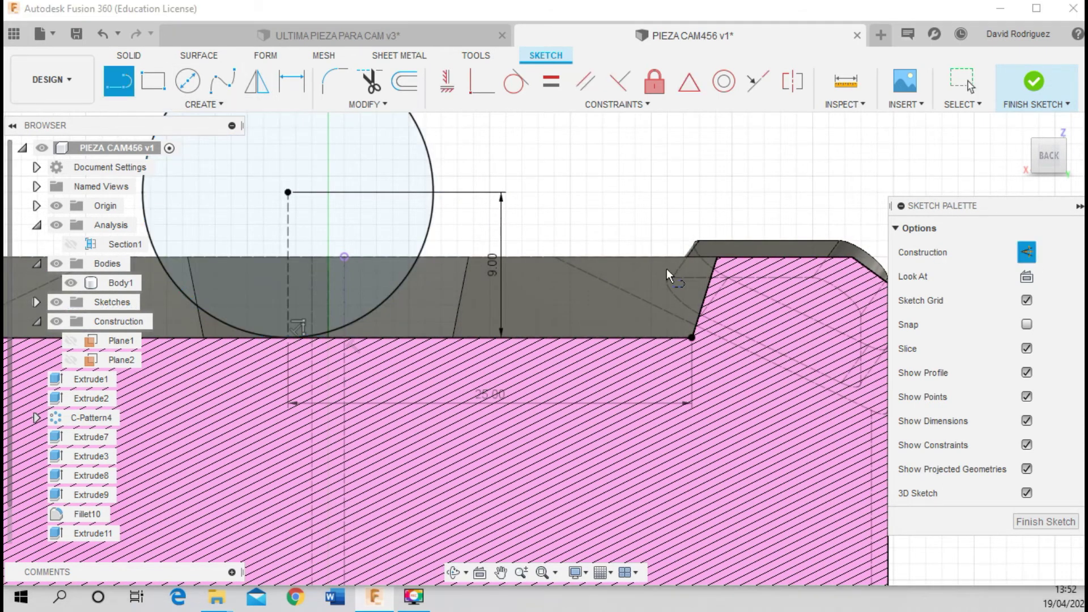
left_click(287, 337)
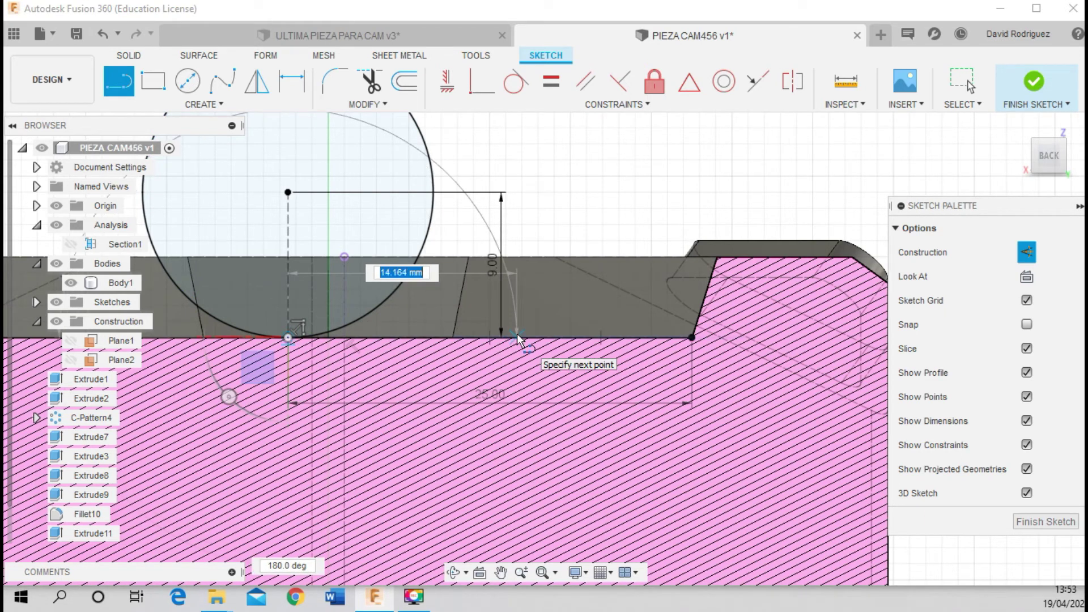
type("13.701")
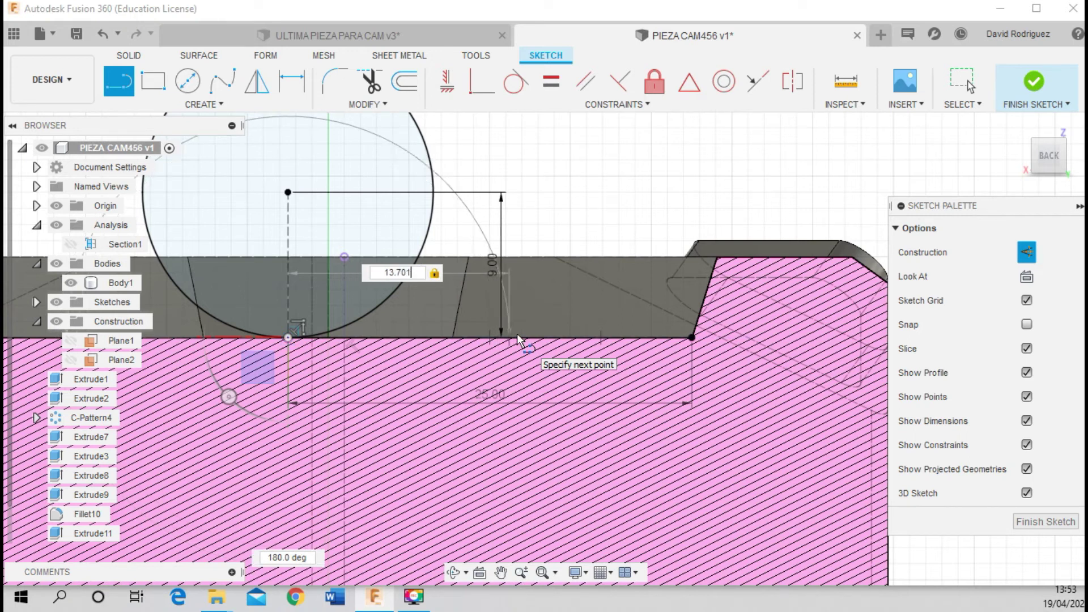
key("Return")
key("Escape")
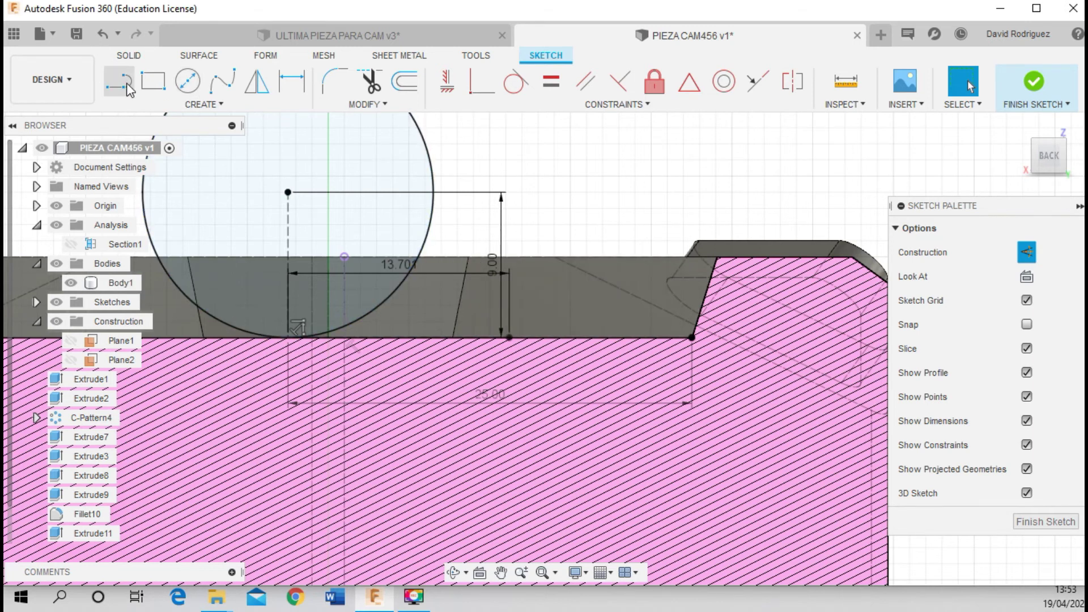
left_click(230, 104)
mouse_move(170, 177)
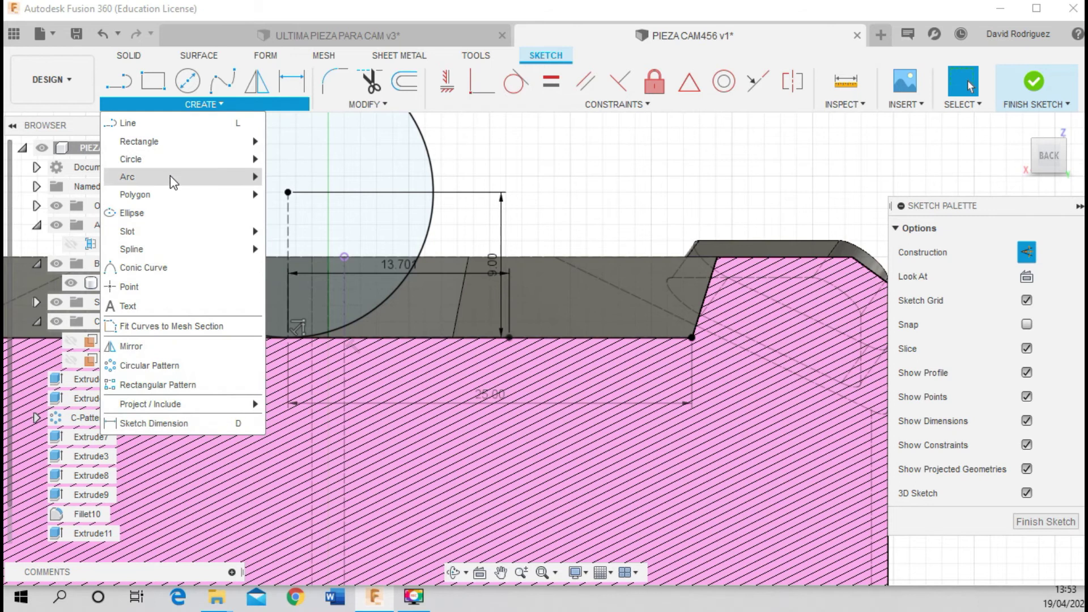
Draw a three-point arc from the new line's end to the circle's edge
left_click(289, 178)
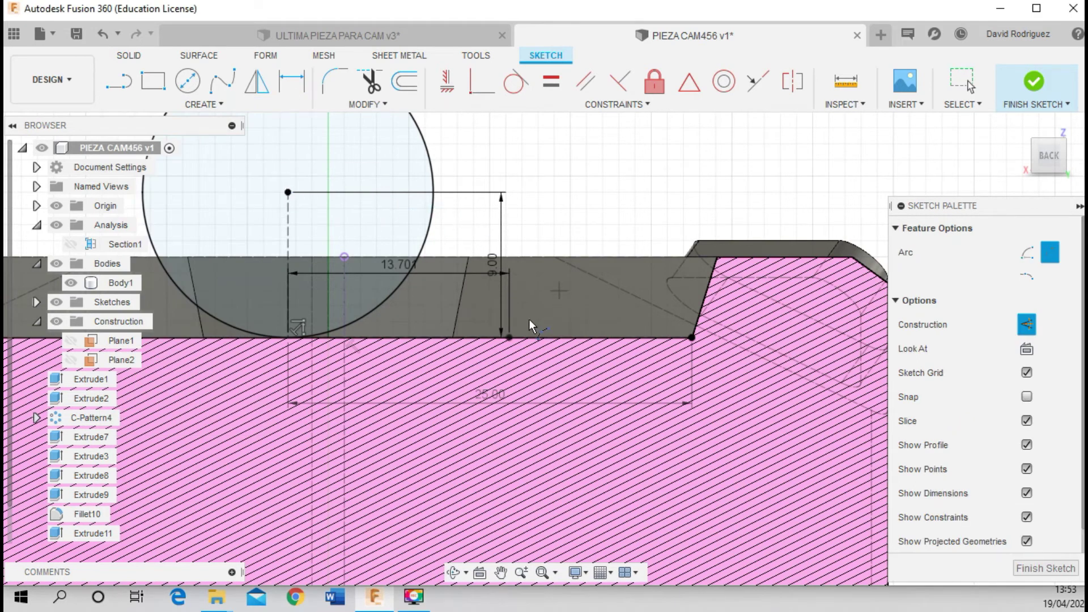
left_click(509, 336)
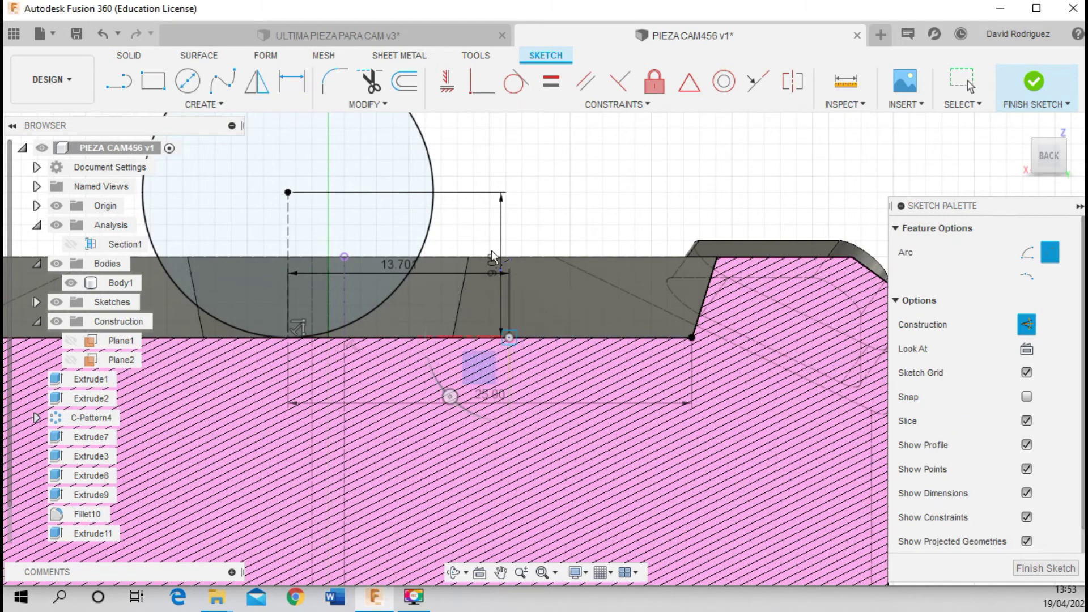
left_click(428, 235)
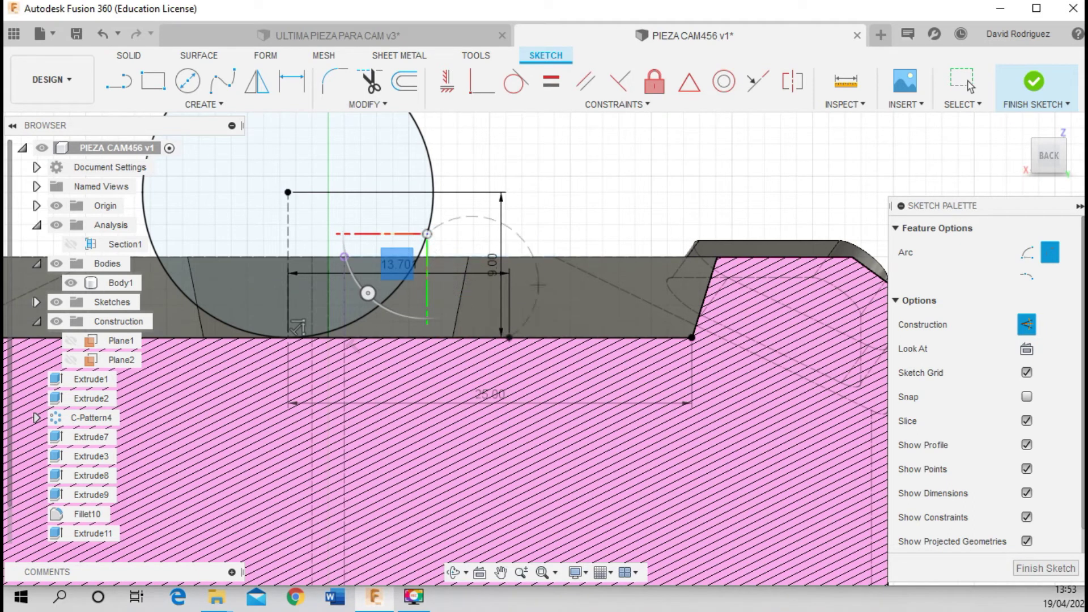
left_click(1028, 326)
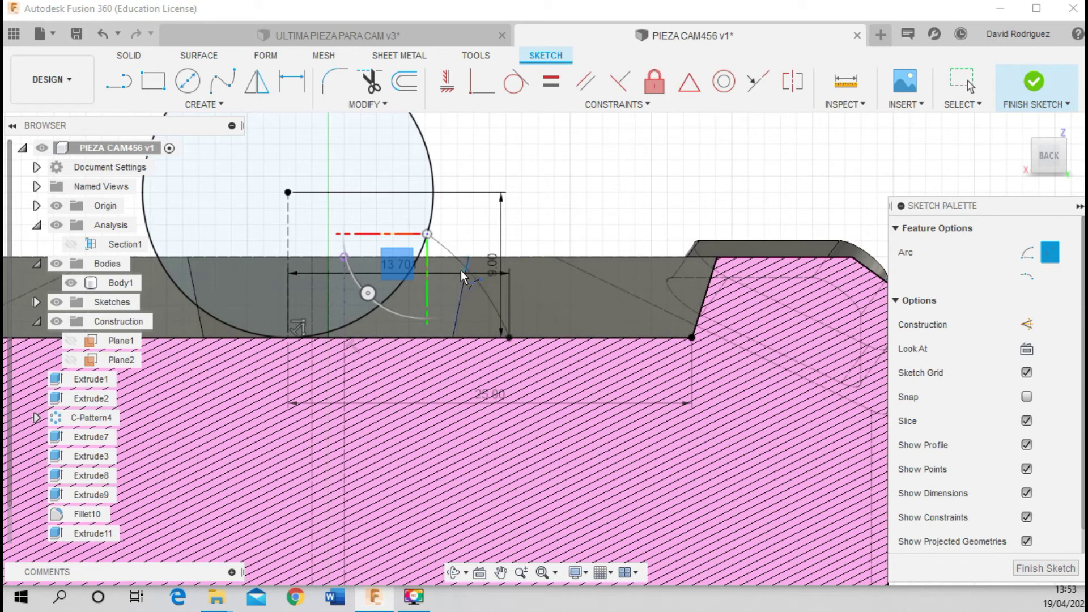
left_click(450, 287)
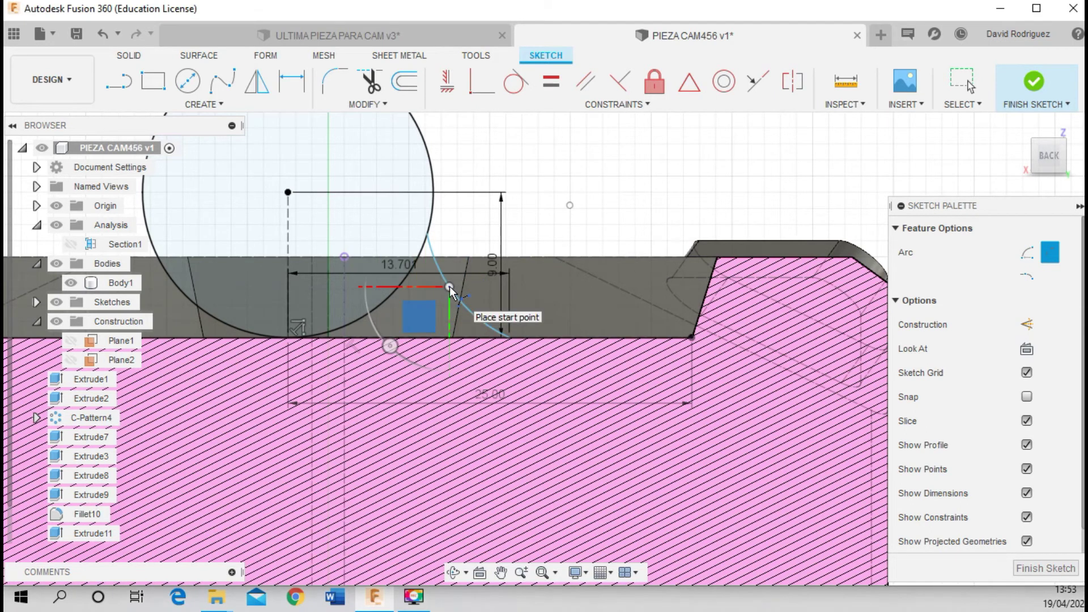
key("Escape")
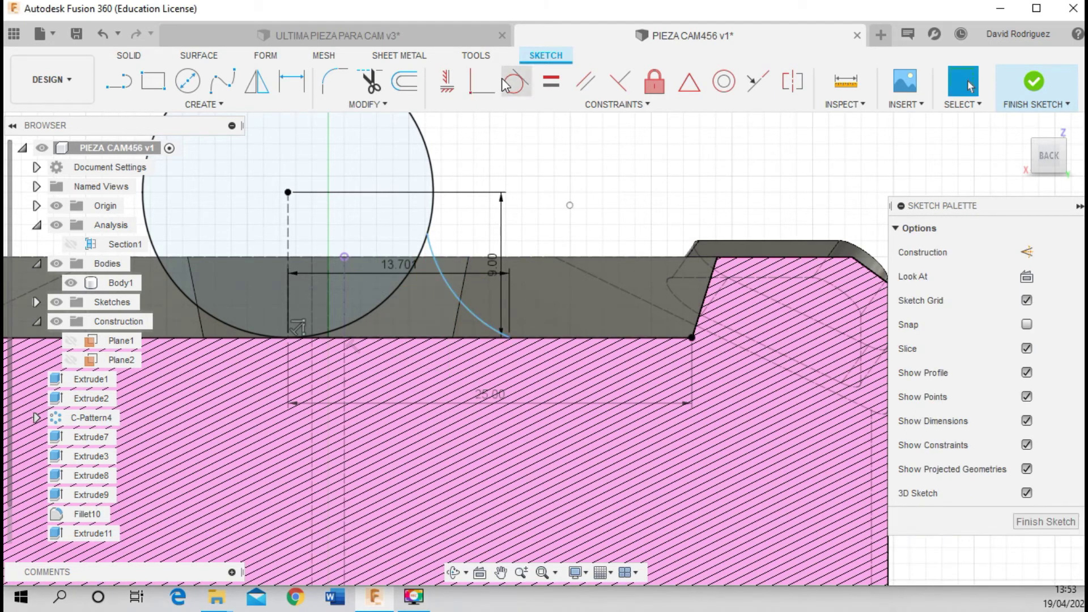
Make the arc tangent to the circle
left_click(506, 84)
left_click(434, 247)
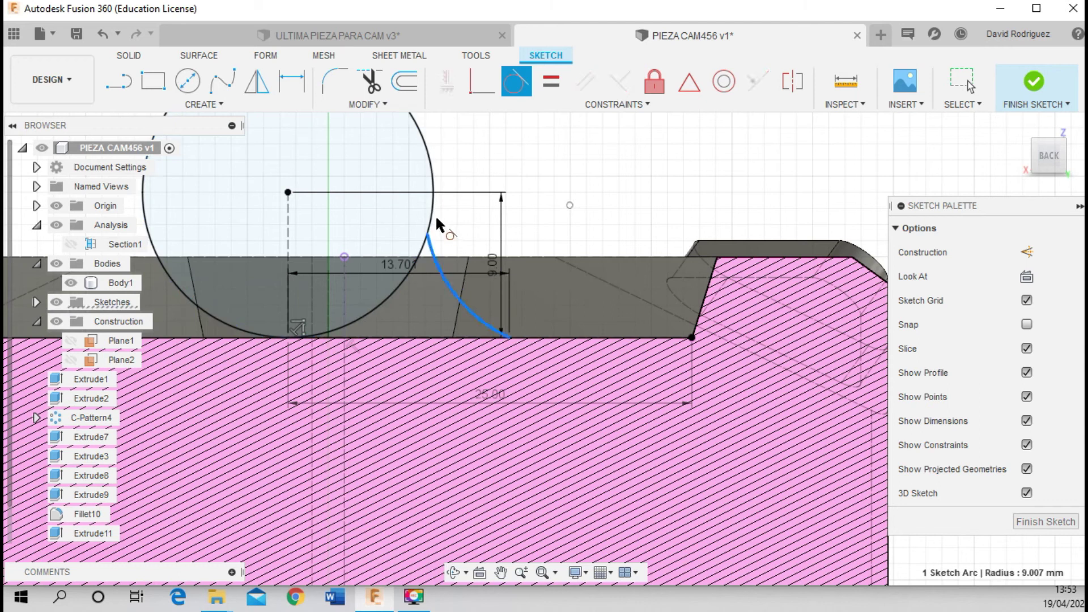
left_click(433, 216)
scroll(434, 300, "up", 2)
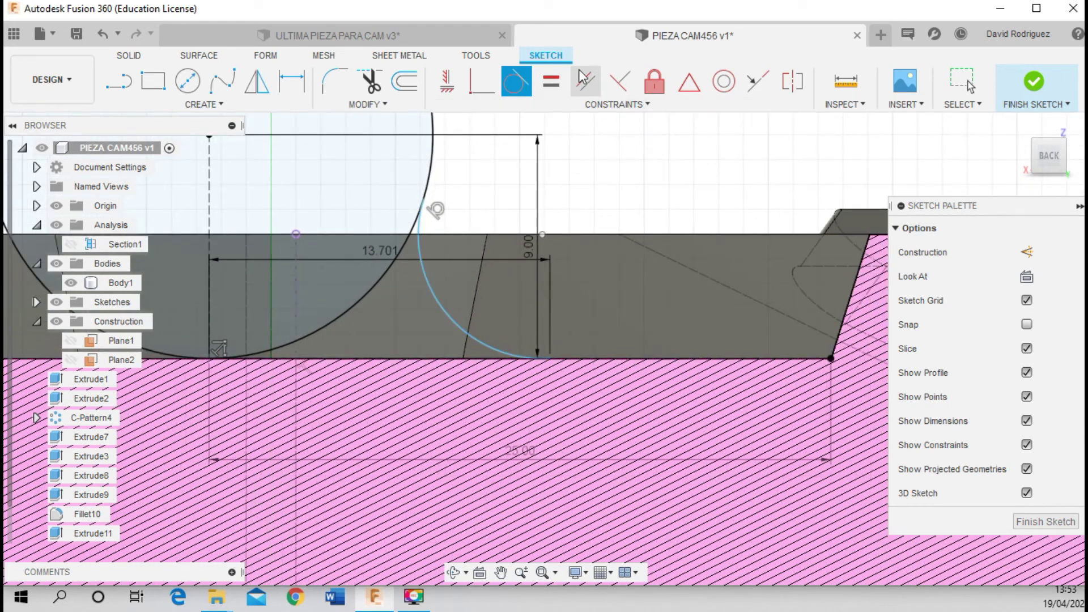
Dimension the arc's radius, changing it from 4.987 to 6.291
left_click(291, 82)
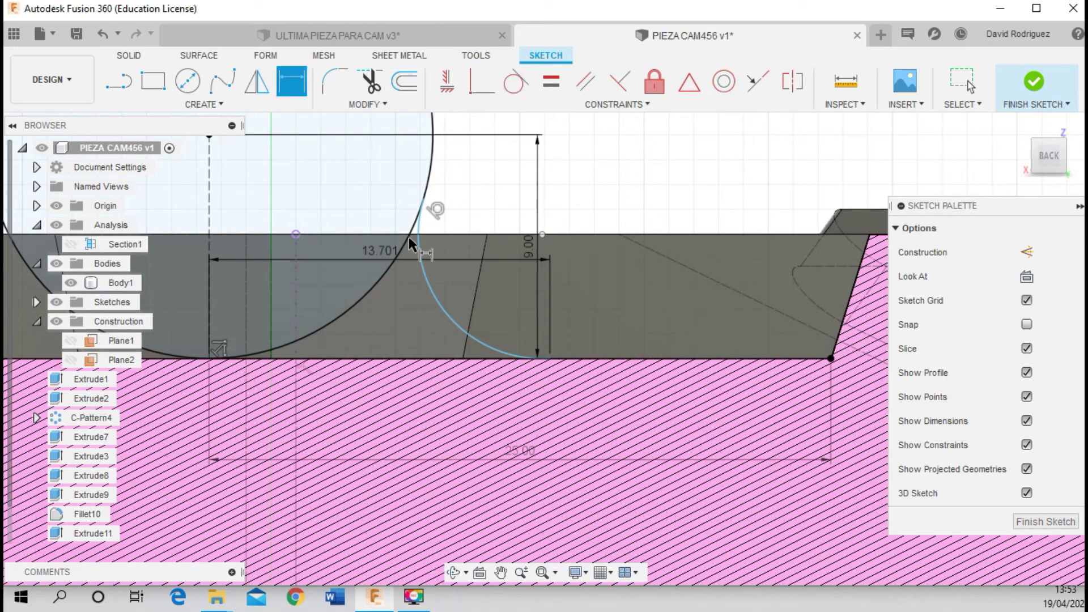
left_click(426, 278)
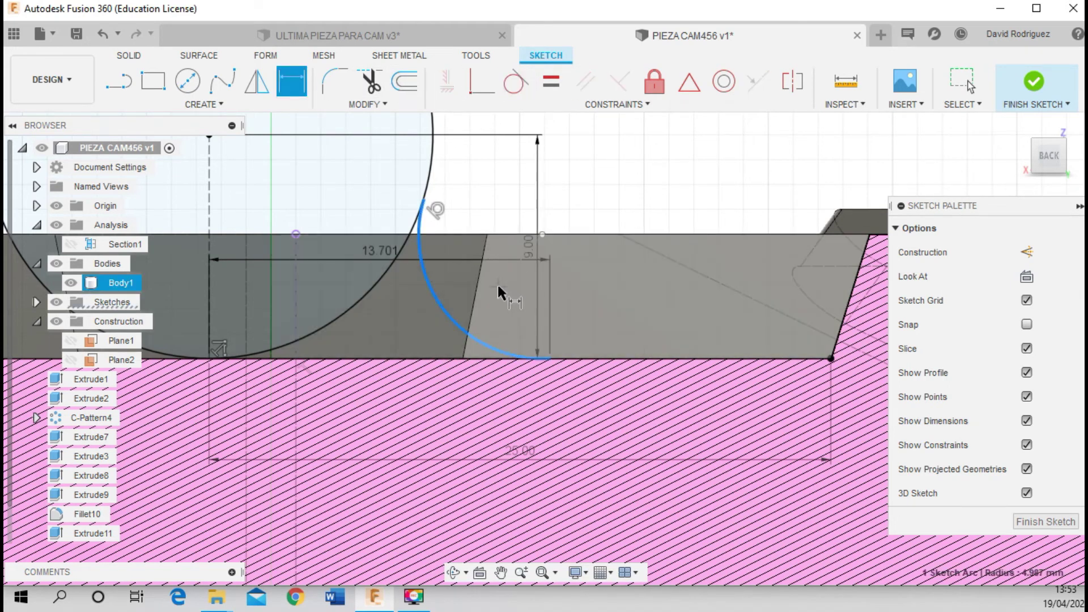
left_click(453, 288)
left_click(503, 298)
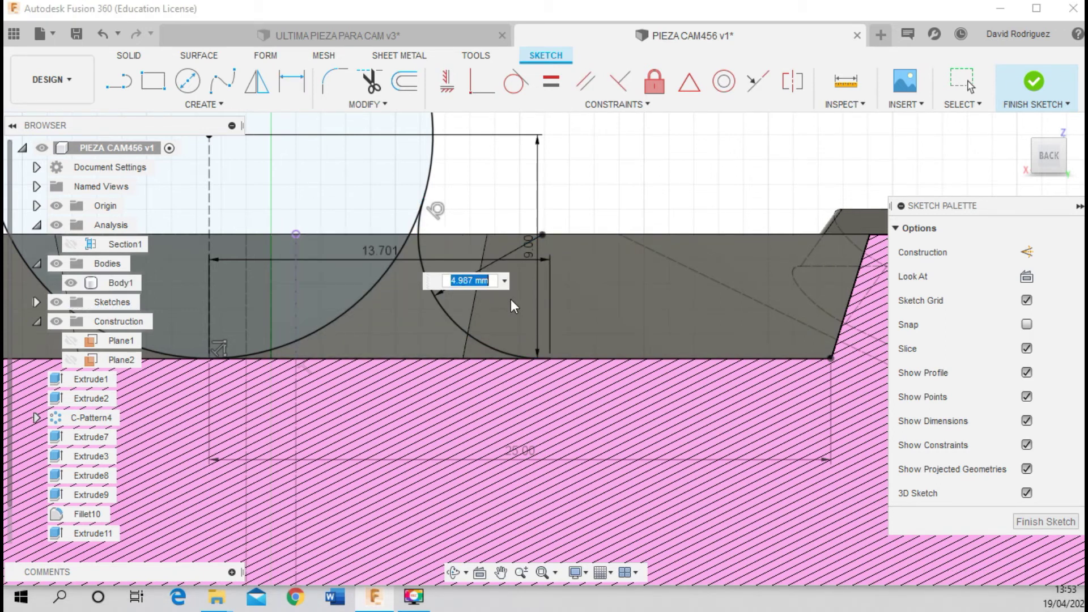
key("BackSpace")
type("6.291")
key("Return")
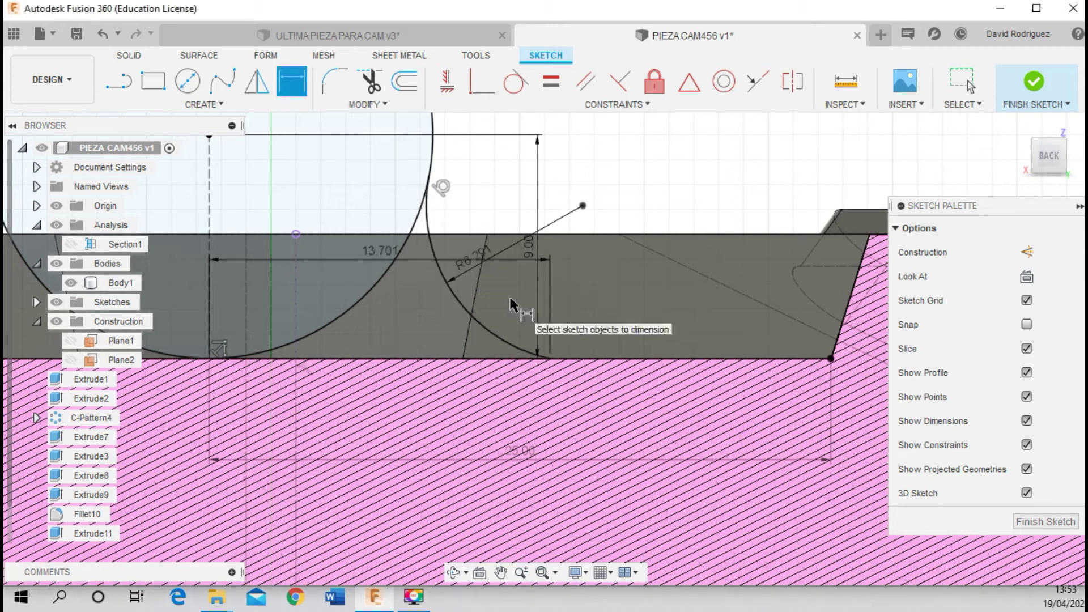
scroll(504, 306, "down", 2)
scroll(463, 291, "down", 3)
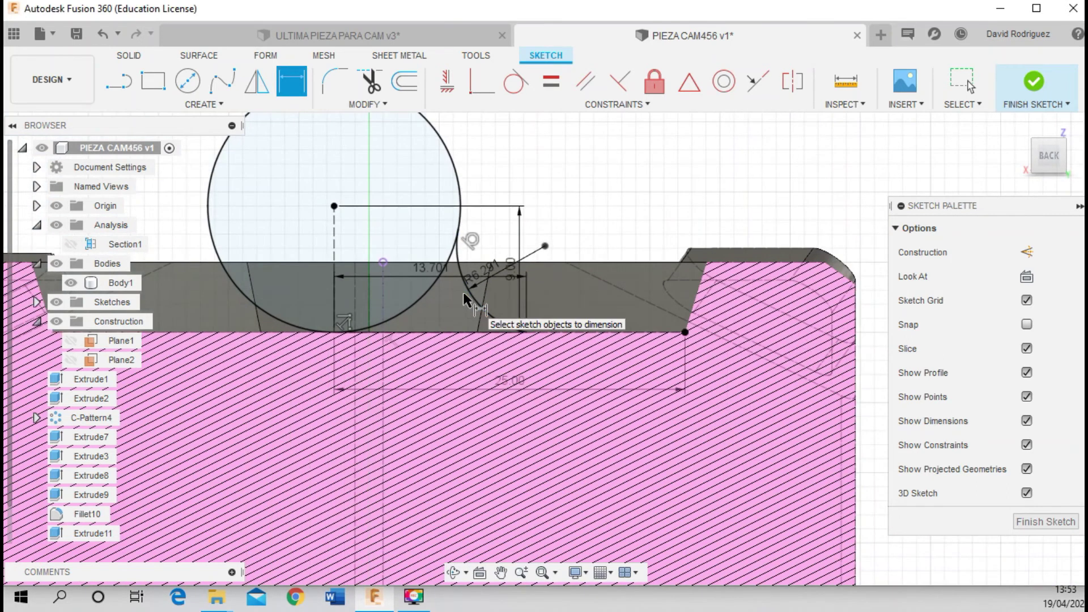
key("l")
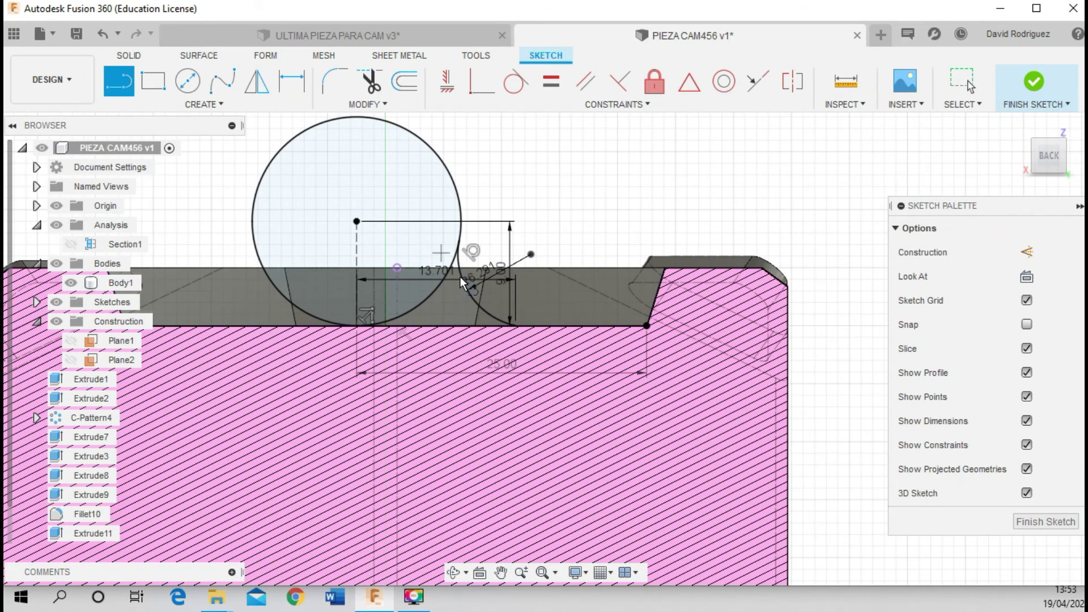
scroll(519, 328, "up", 3)
scroll(203, 312, "down", 2)
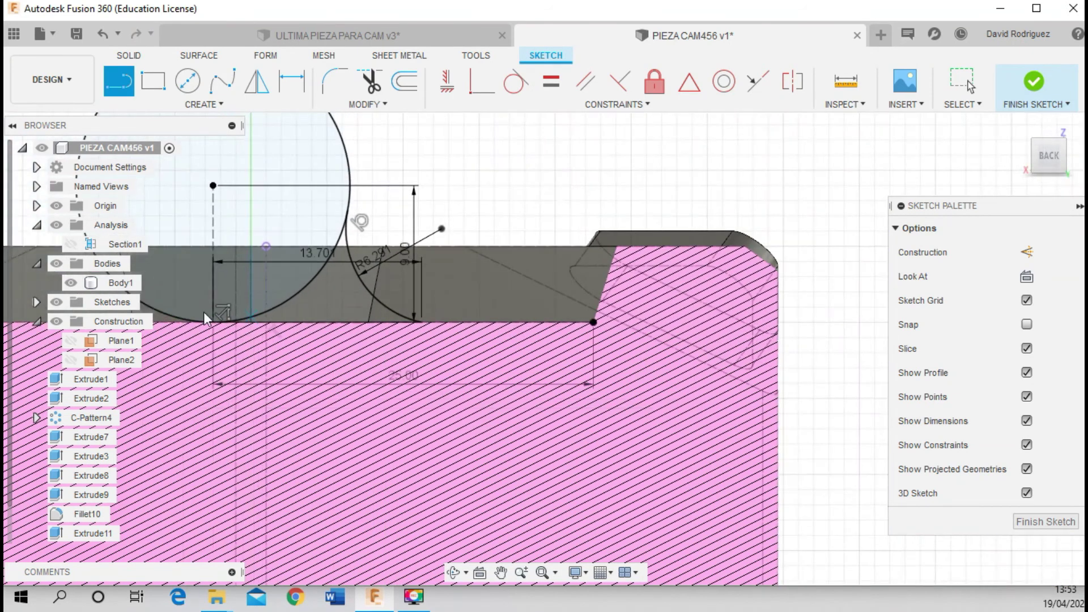
Draw the base line from the bottom corner under the circle to the arc's endpoint
left_click(214, 322)
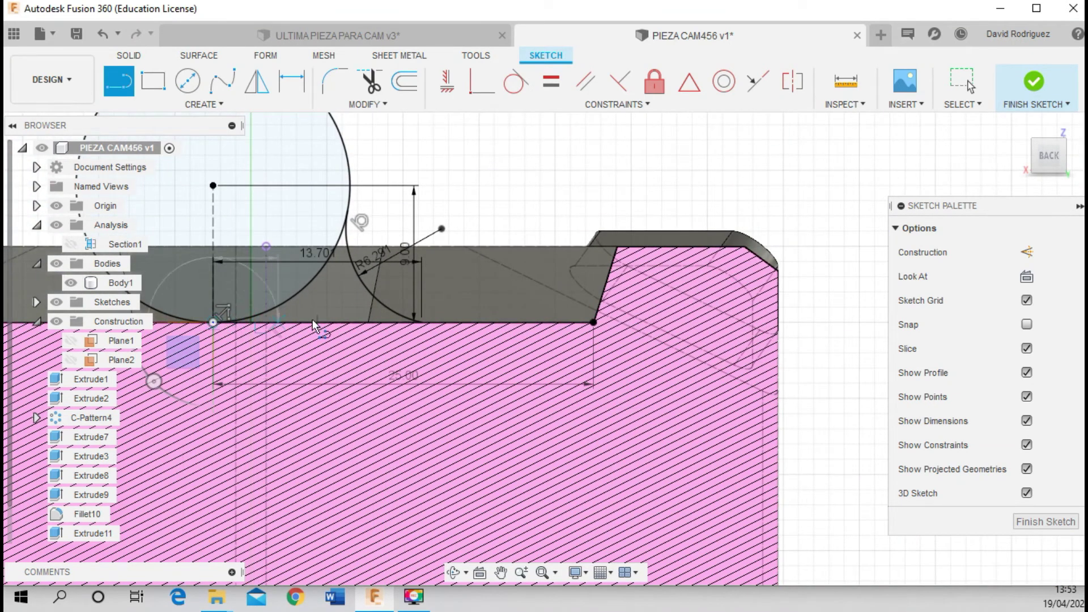
double_click(425, 329)
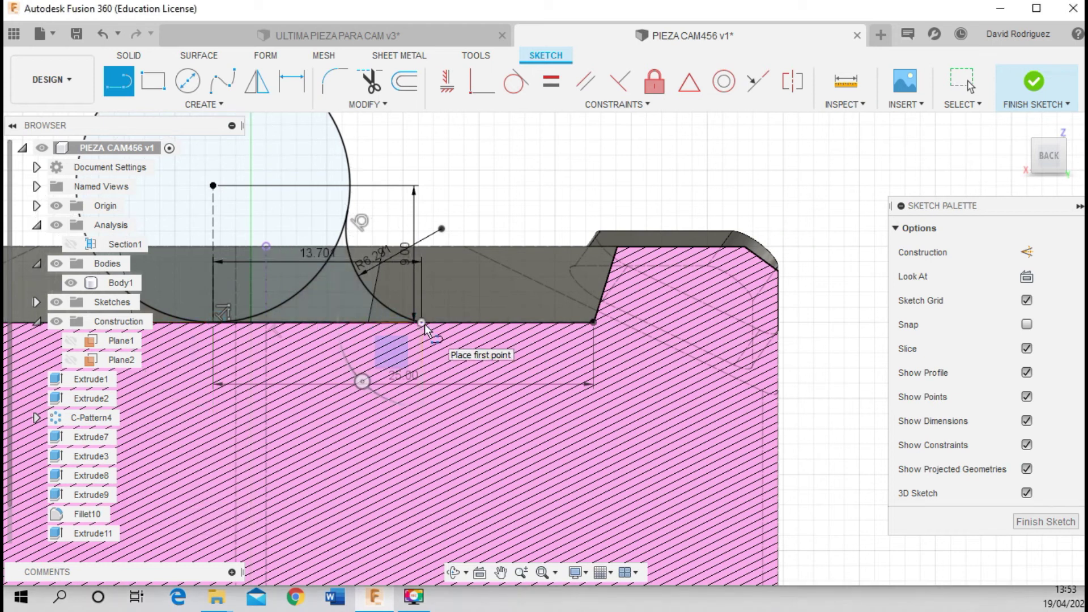
key("Escape")
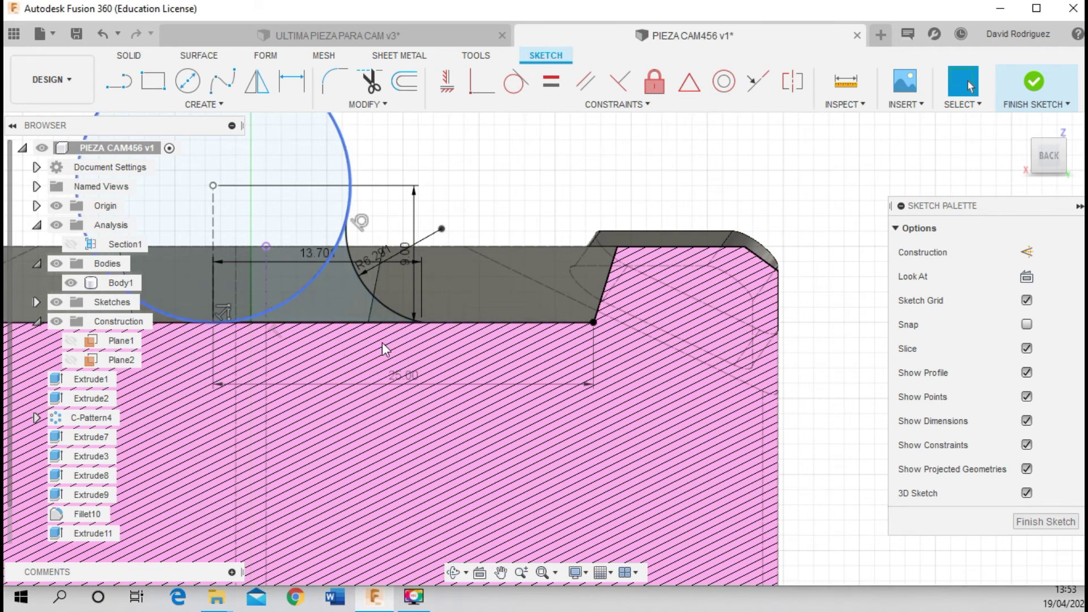
scroll(325, 294, "down", 2)
scroll(325, 294, "down", 2)
scroll(272, 176, "down", 2)
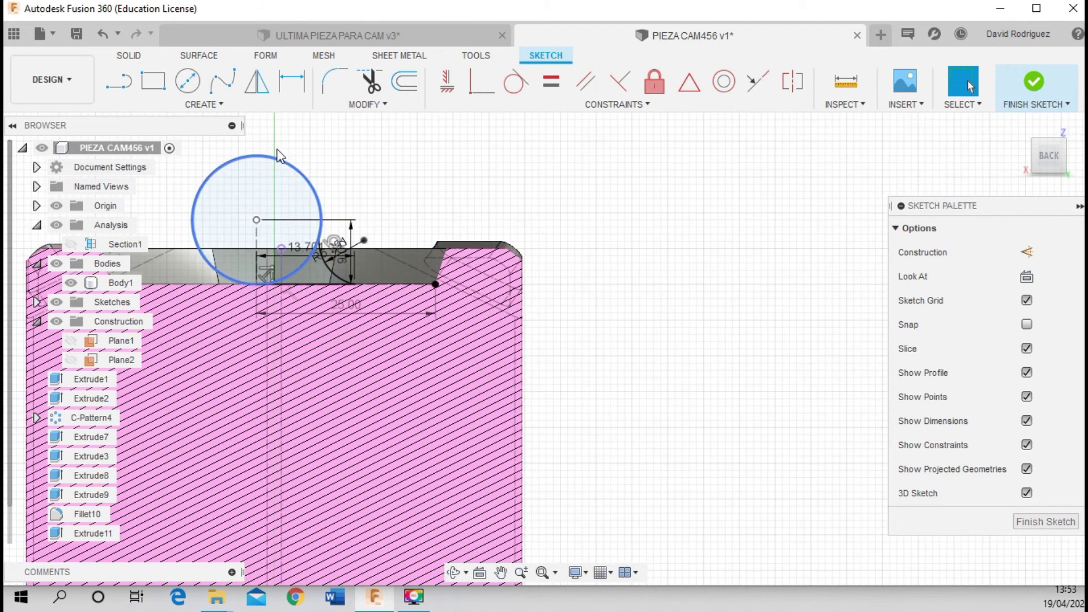
scroll(294, 142, "down", 1)
scroll(286, 124, "down", 1)
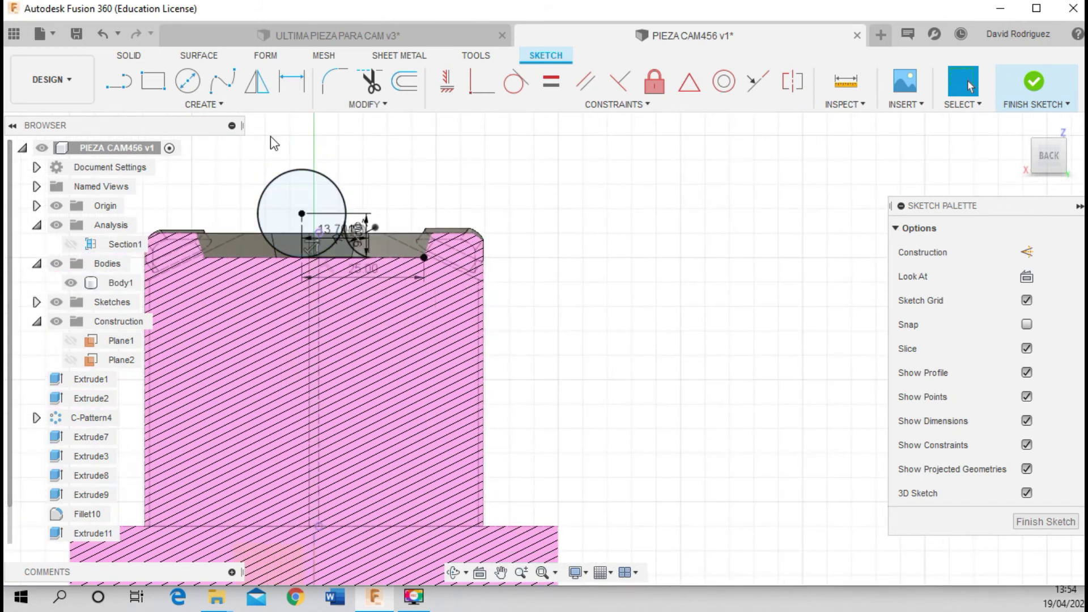
scroll(270, 136, "up", 3)
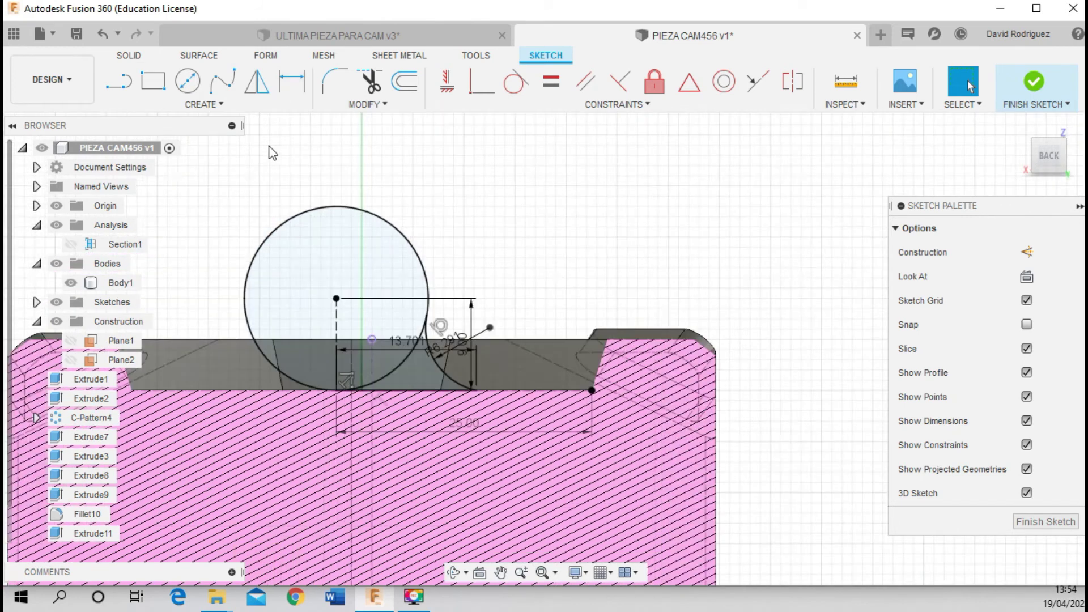
Draw a vertical line up from the circle centre and trim away the circle's left half
left_click(130, 85)
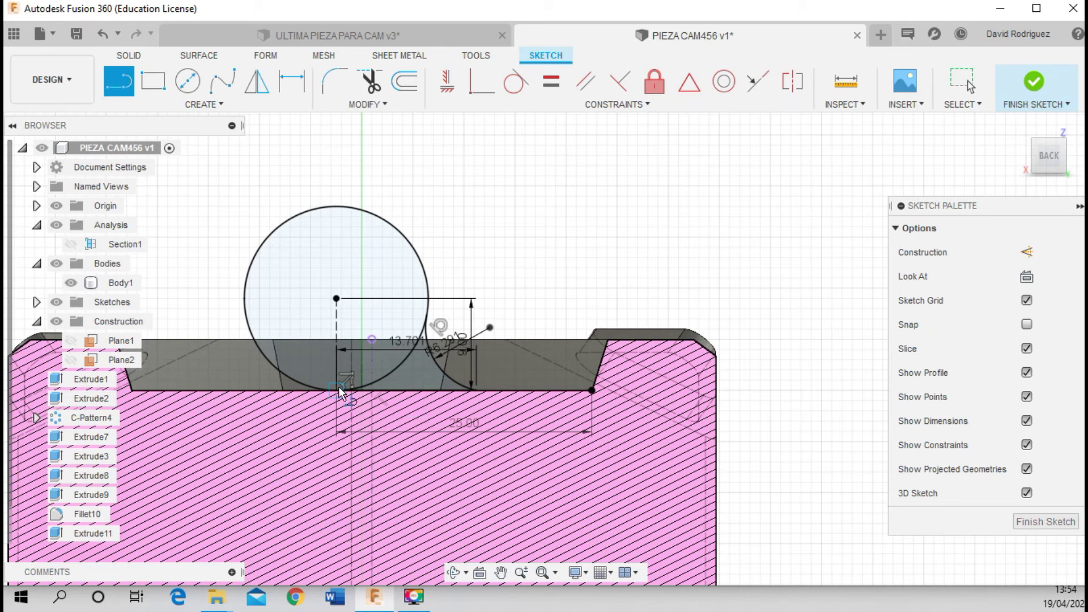
left_click(336, 298)
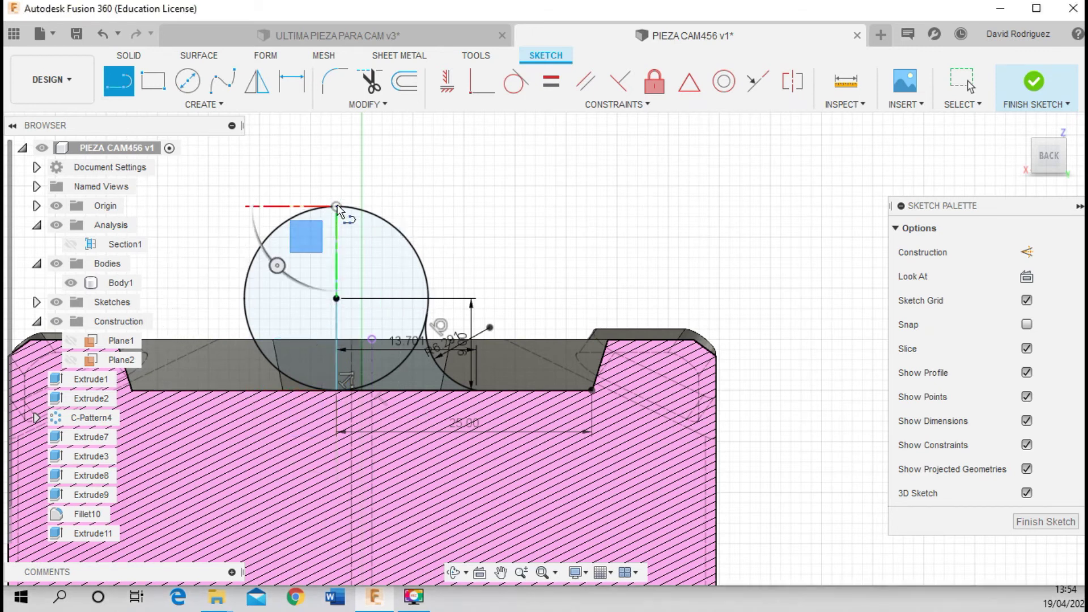
key("Escape")
left_click(361, 83)
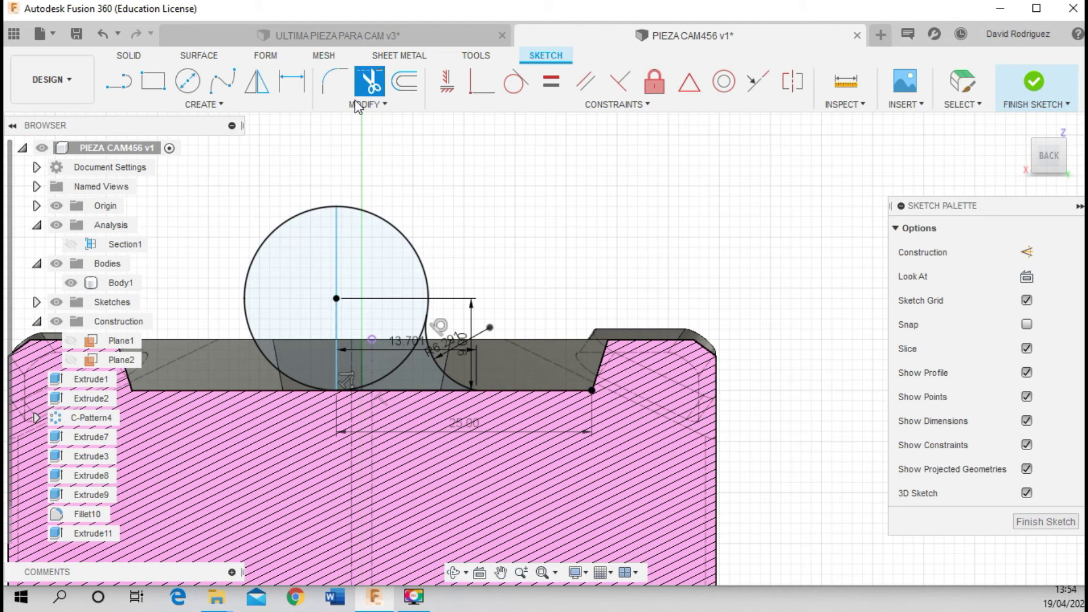
left_click(304, 219)
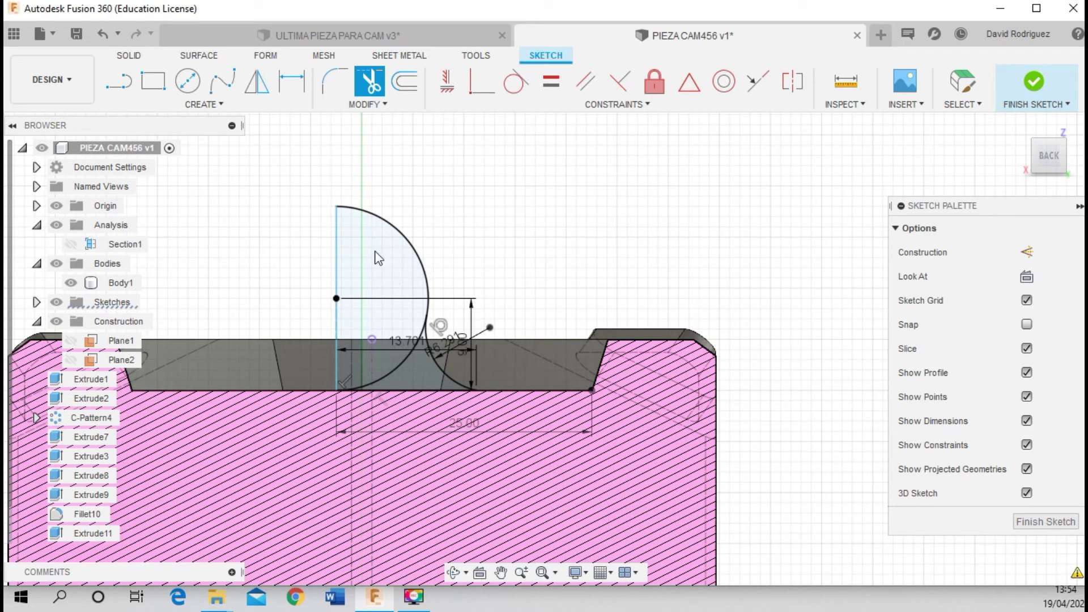
key("Escape")
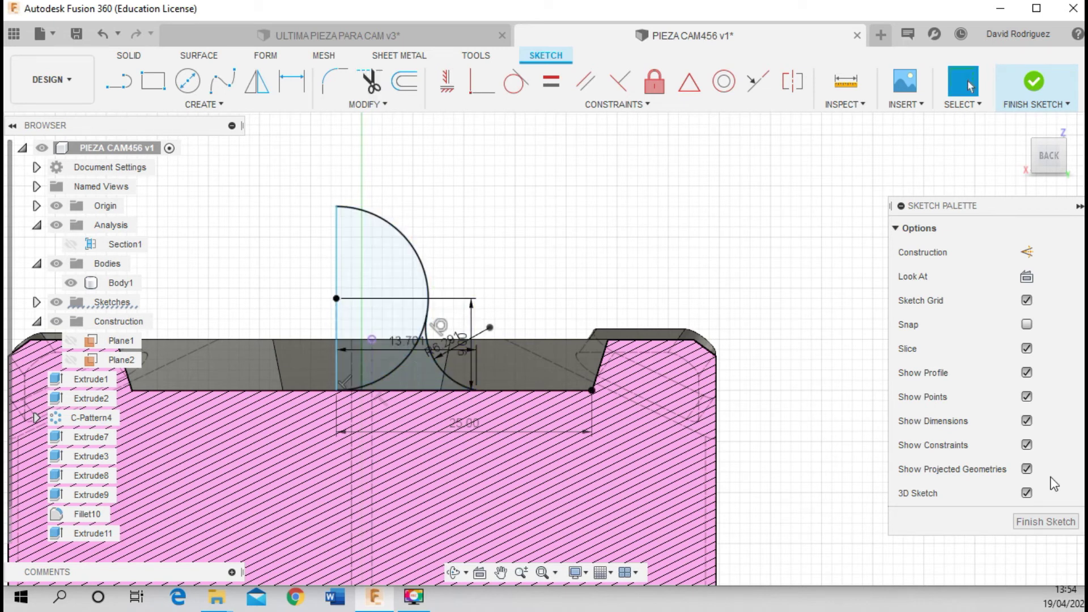
Finish the sketch and orbit and zoom the model back into view
left_click(1037, 521)
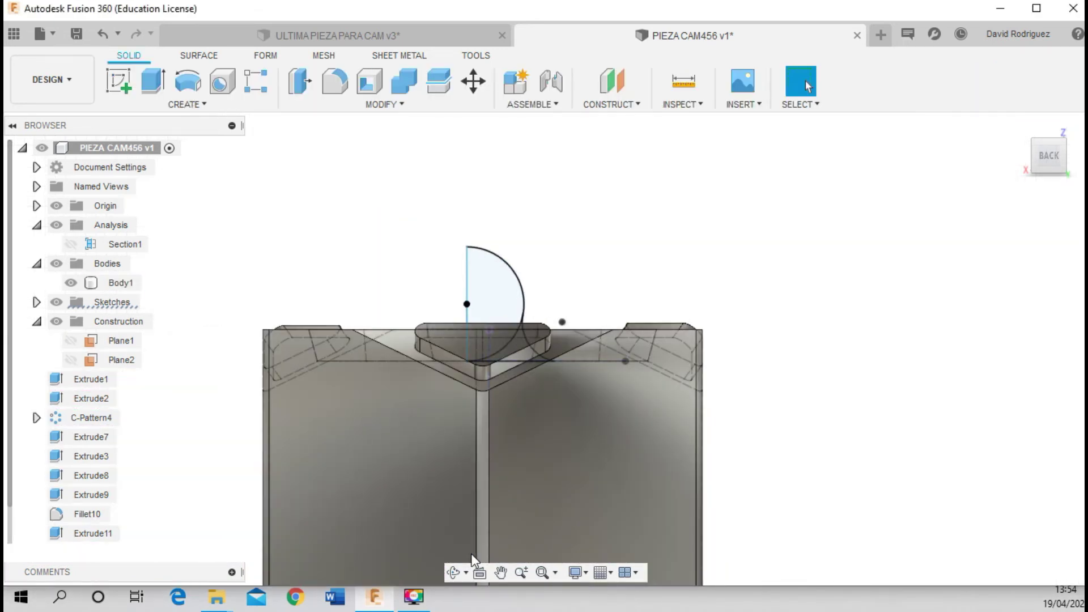
left_click(456, 572)
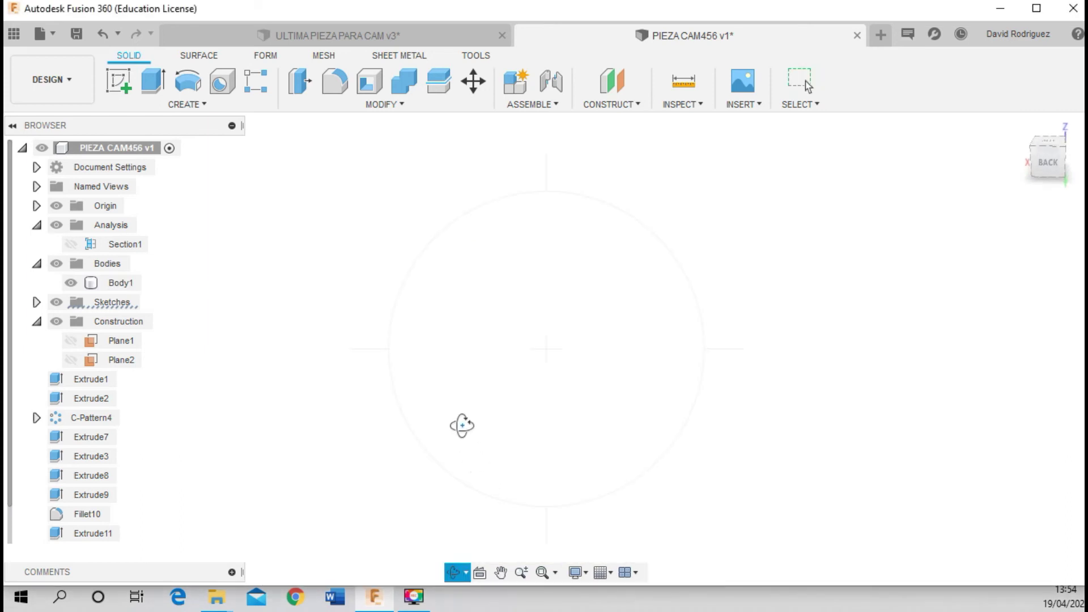
left_click_drag(462, 425, 468, 391)
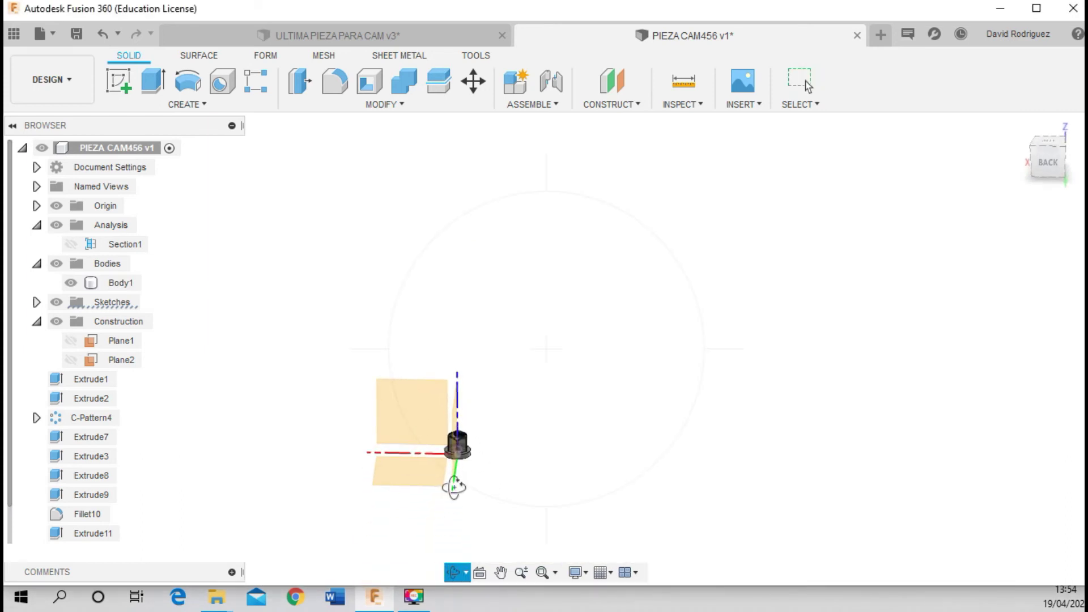
scroll(462, 397, "up", 3)
scroll(453, 408, "up", 3)
scroll(448, 420, "up", 3)
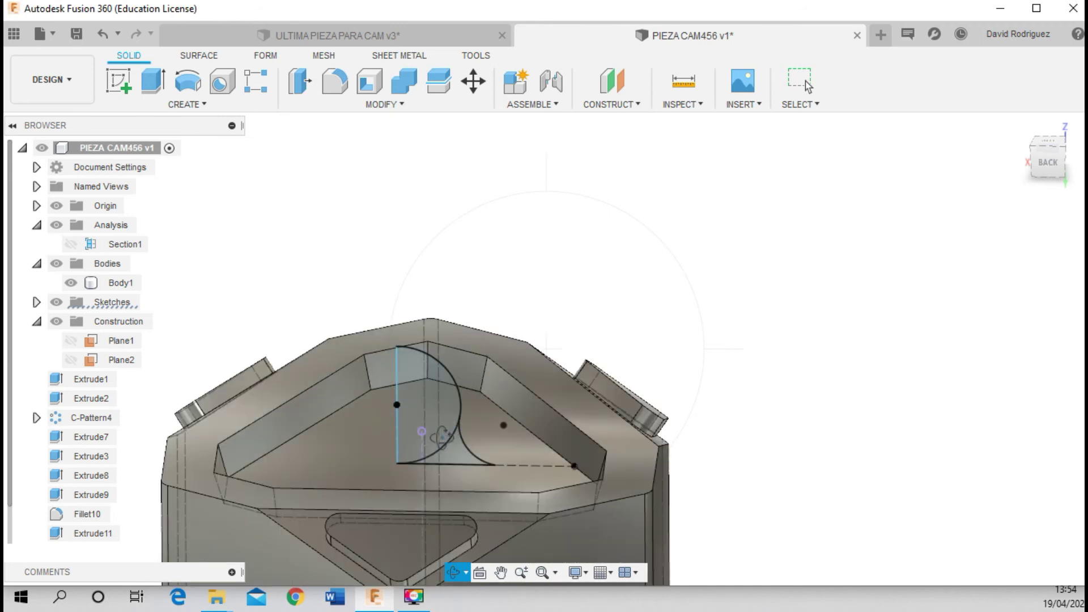
scroll(439, 431, "up", 2)
key("Escape")
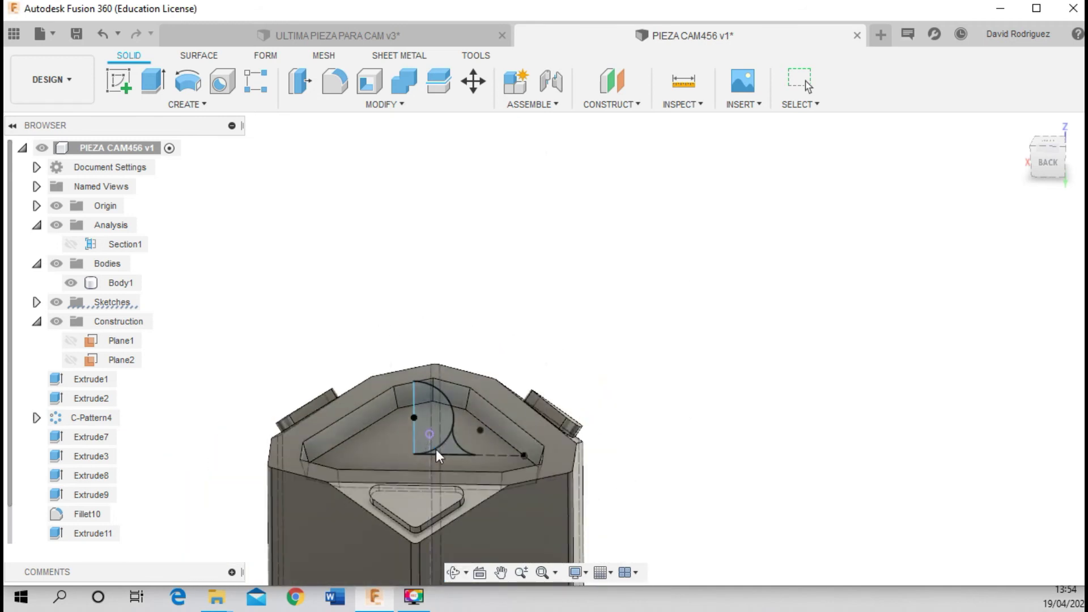
Start a revolve of the half-circle and cusp profiles about the vertical centre line
left_click(186, 84)
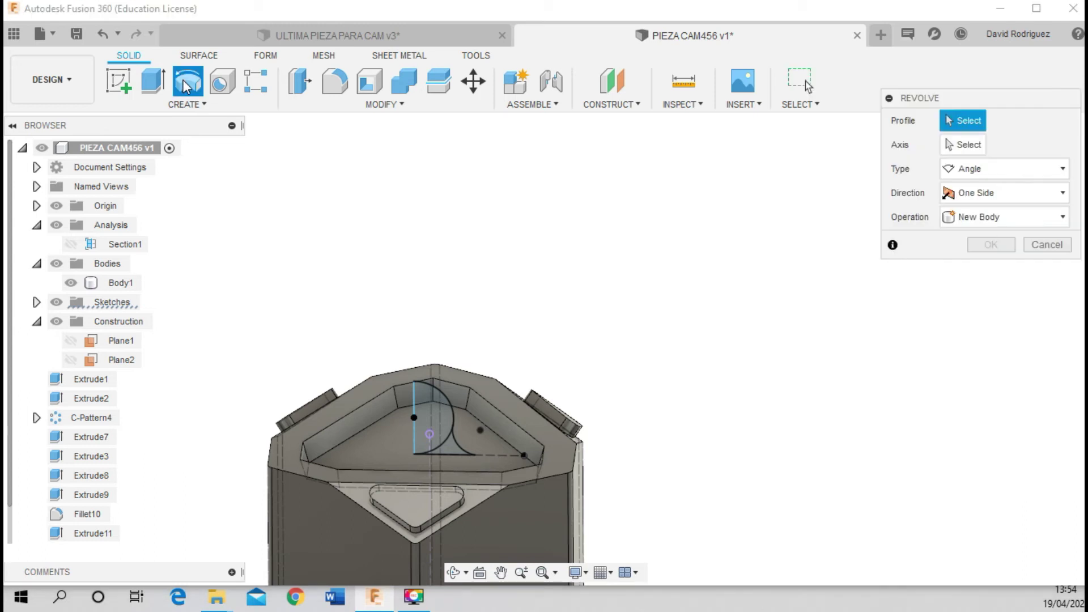
left_click(438, 404)
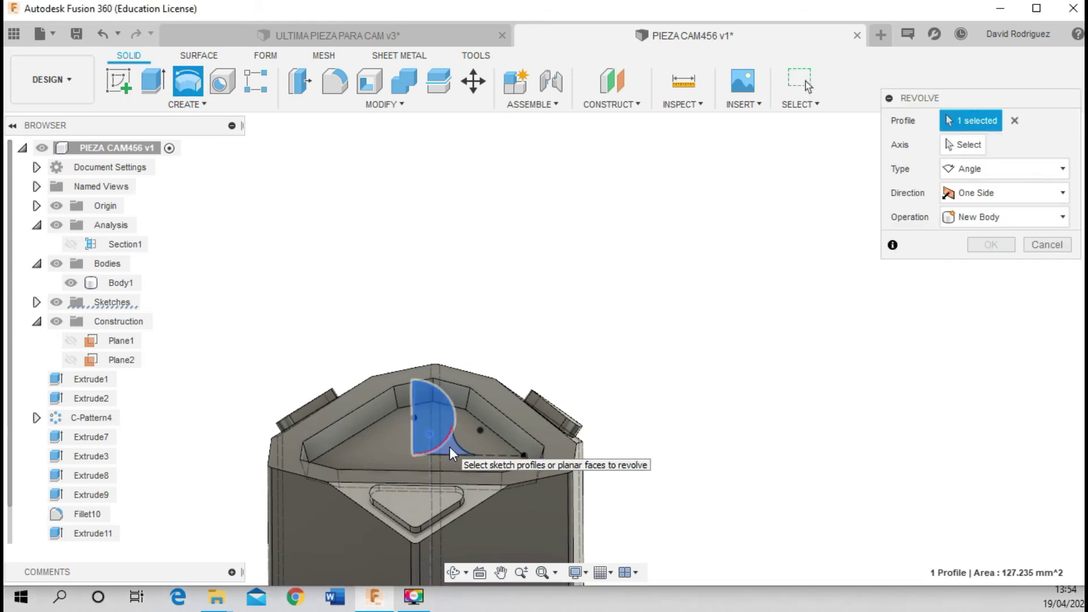
scroll(450, 446, "up", 2)
left_click(450, 447)
left_click(962, 145)
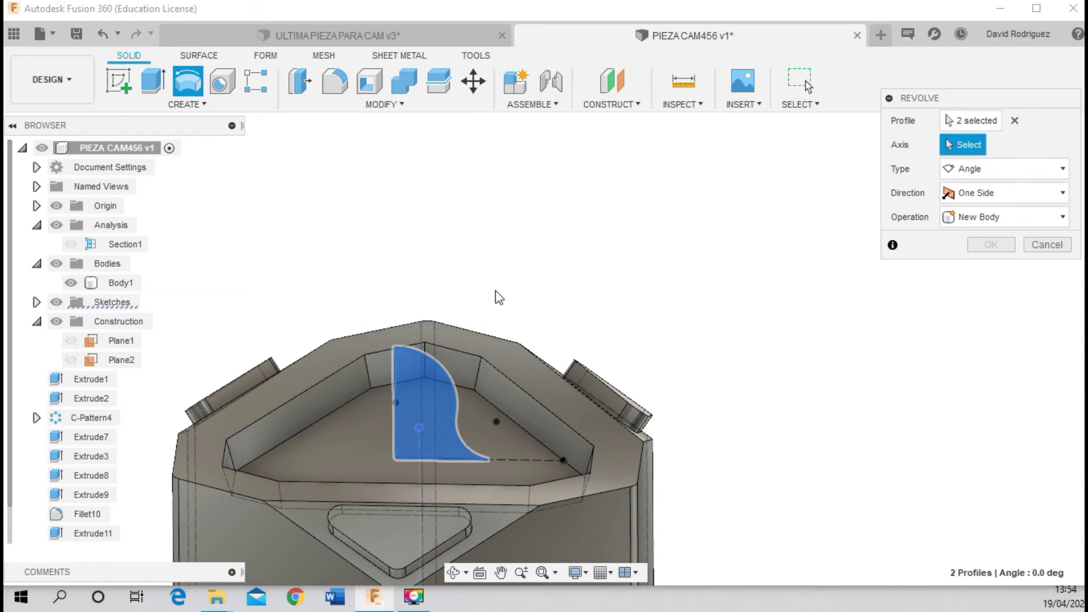
left_click(393, 369)
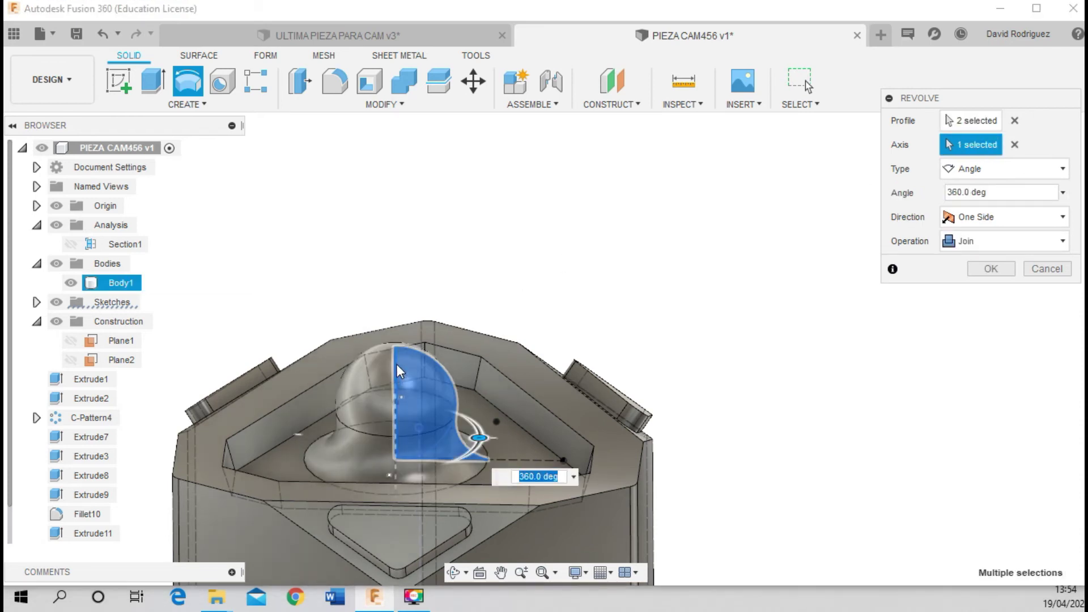
scroll(396, 364, "down", 2)
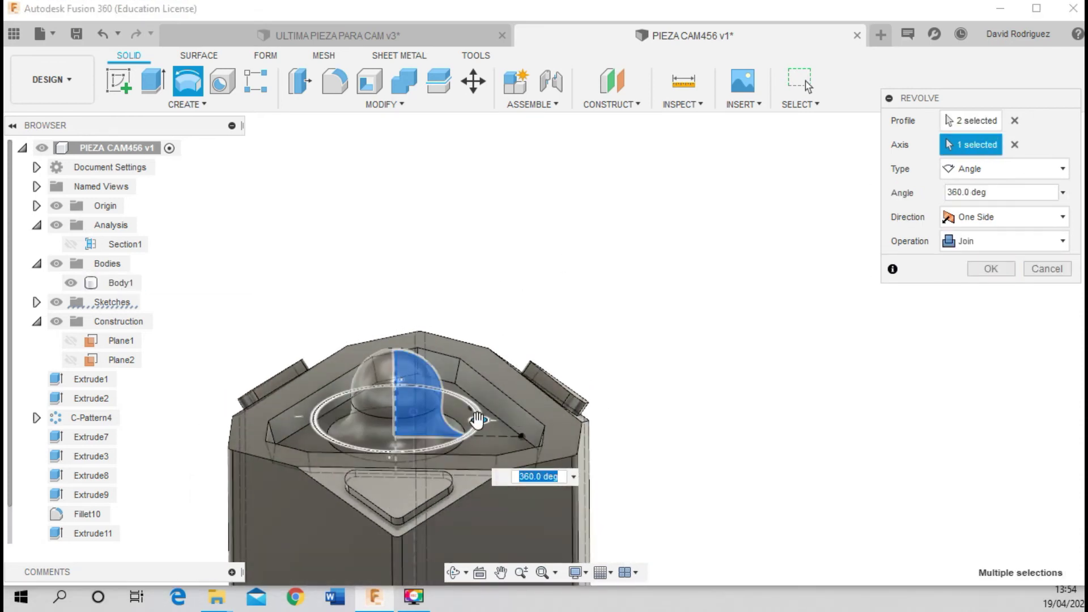
left_click_drag(479, 420, 482, 400)
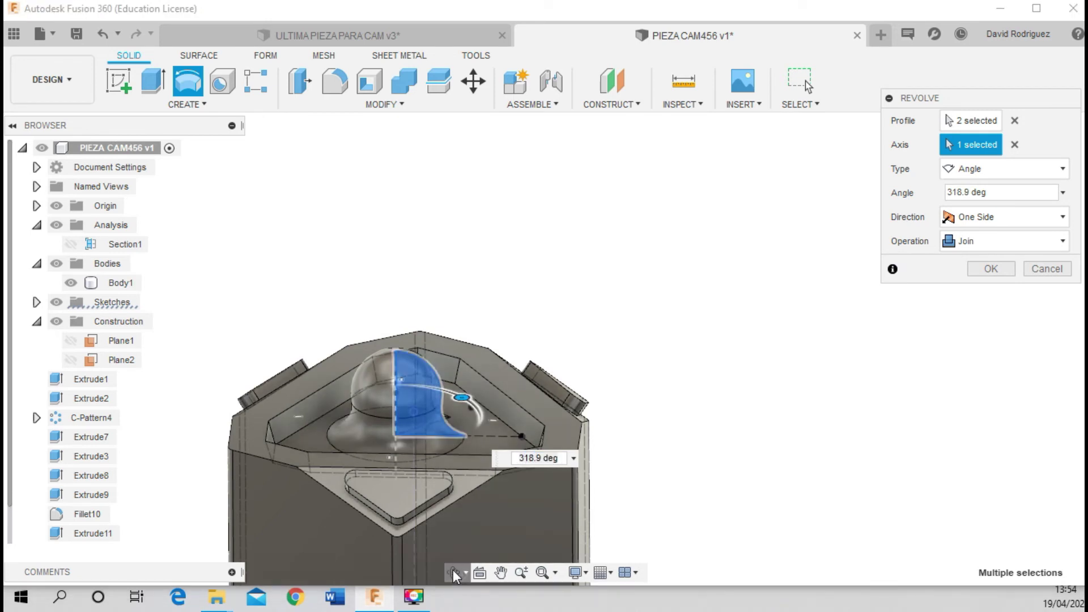
Orbit to inspect the revolve preview and drag the revolve angle handle
left_click(454, 571)
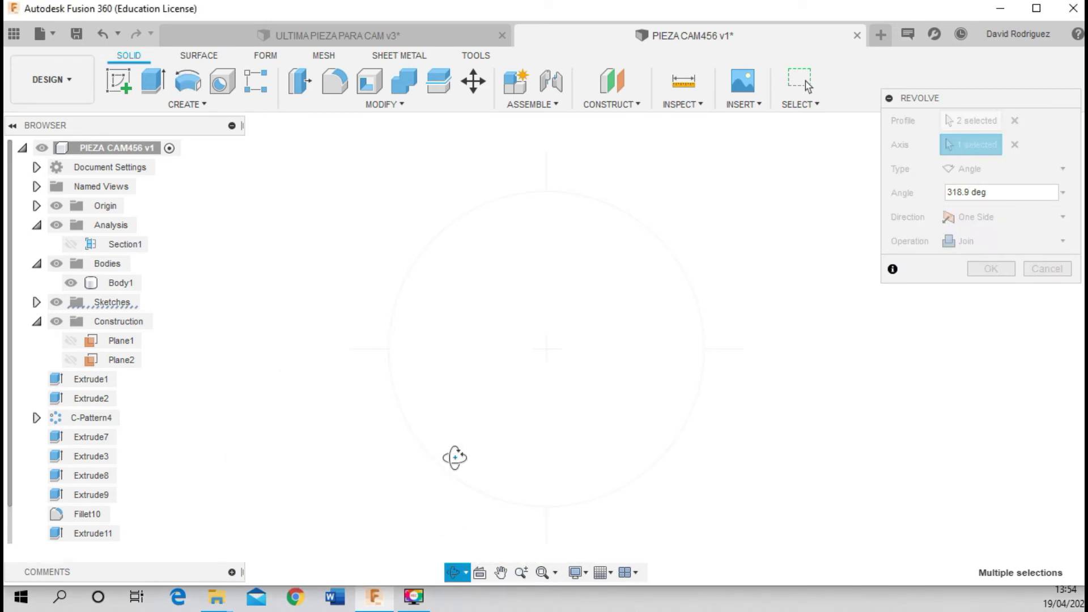
left_click_drag(455, 457, 448, 493)
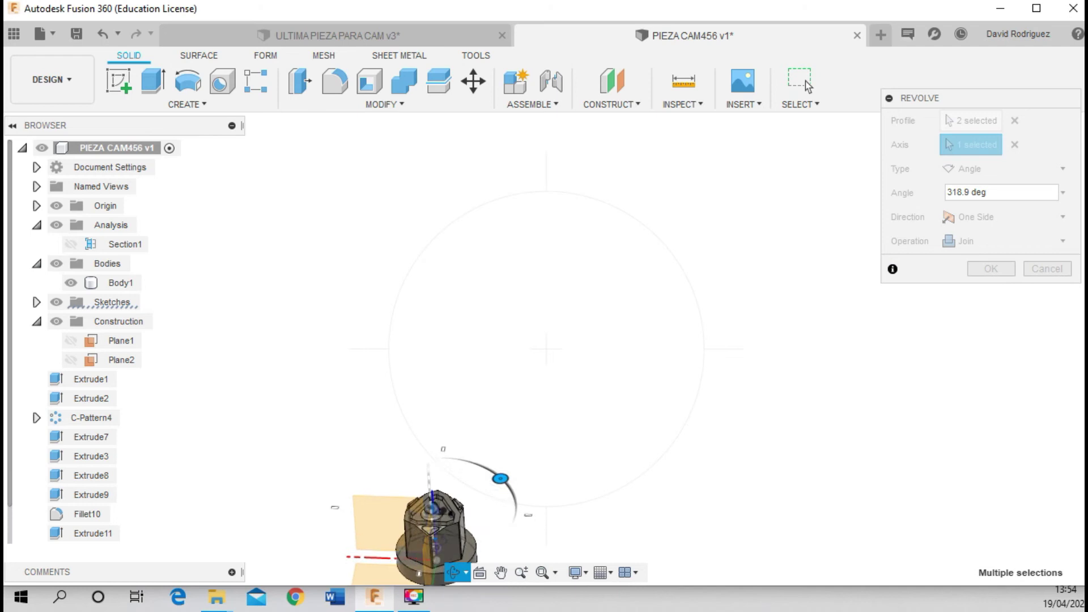
scroll(457, 525, "up", 2)
scroll(457, 526, "up", 1)
scroll(457, 526, "up", 1)
scroll(457, 526, "up", 2)
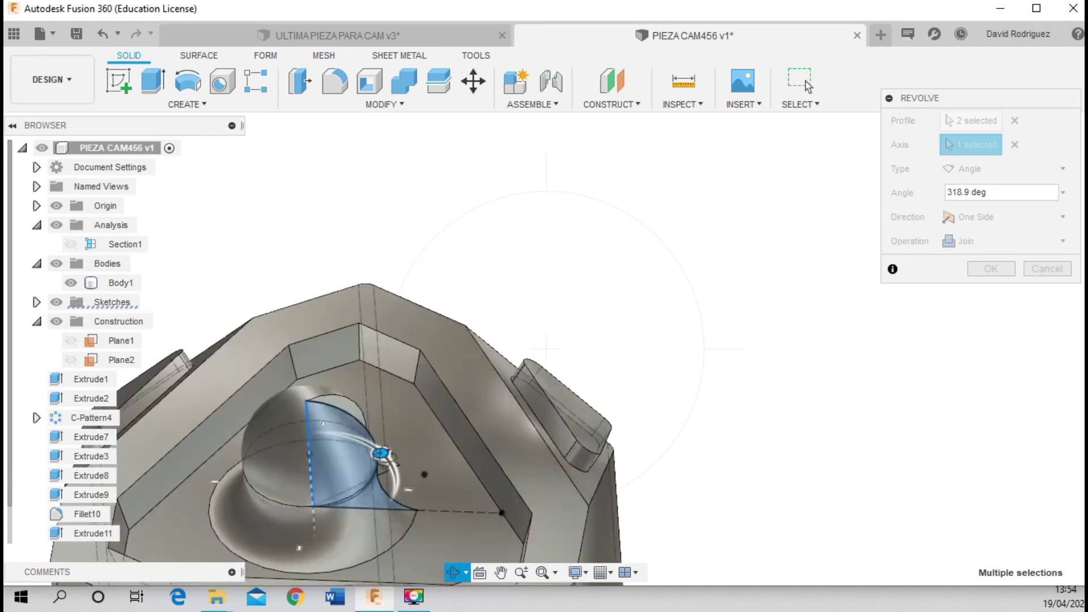
key("Escape")
mouse_move(360, 458)
left_mouse_down()
mouse_move(246, 483)
mouse_move(255, 404)
mouse_move(237, 443)
mouse_move(335, 472)
mouse_move(395, 451)
left_mouse_up()
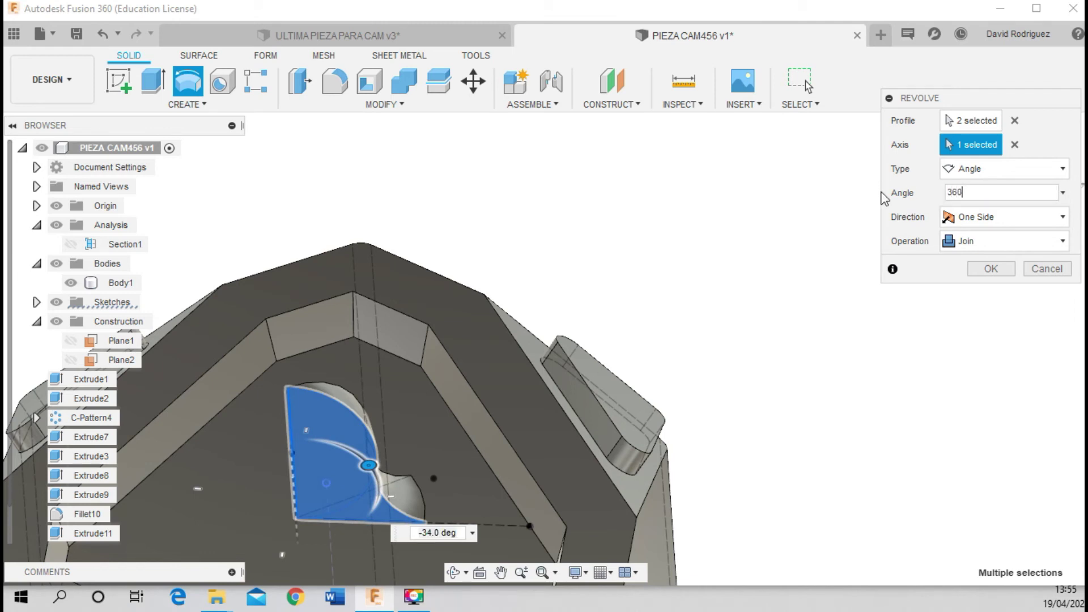
left_click(991, 269)
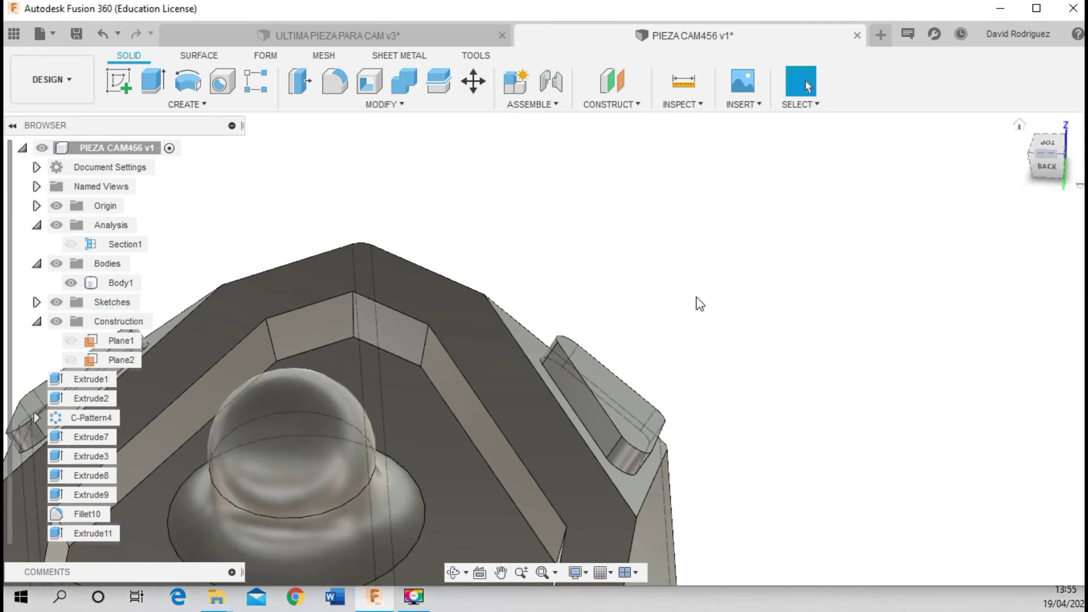
middle_click_drag(697, 303, 633, 390, "shift")
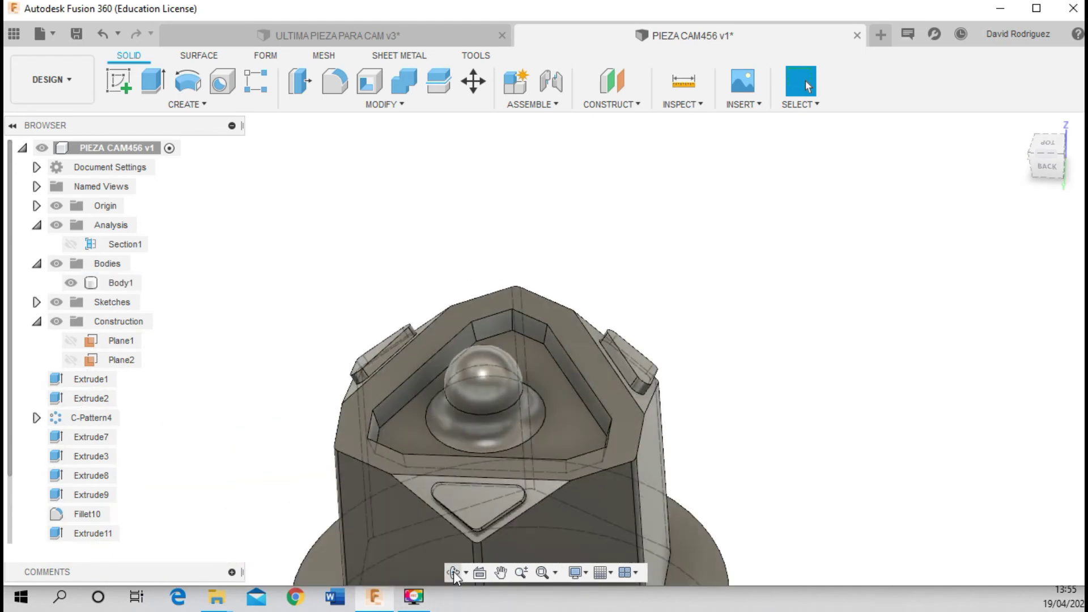
left_click_drag(453, 572, 805, 80)
left_click_drag(493, 339, 433, 406)
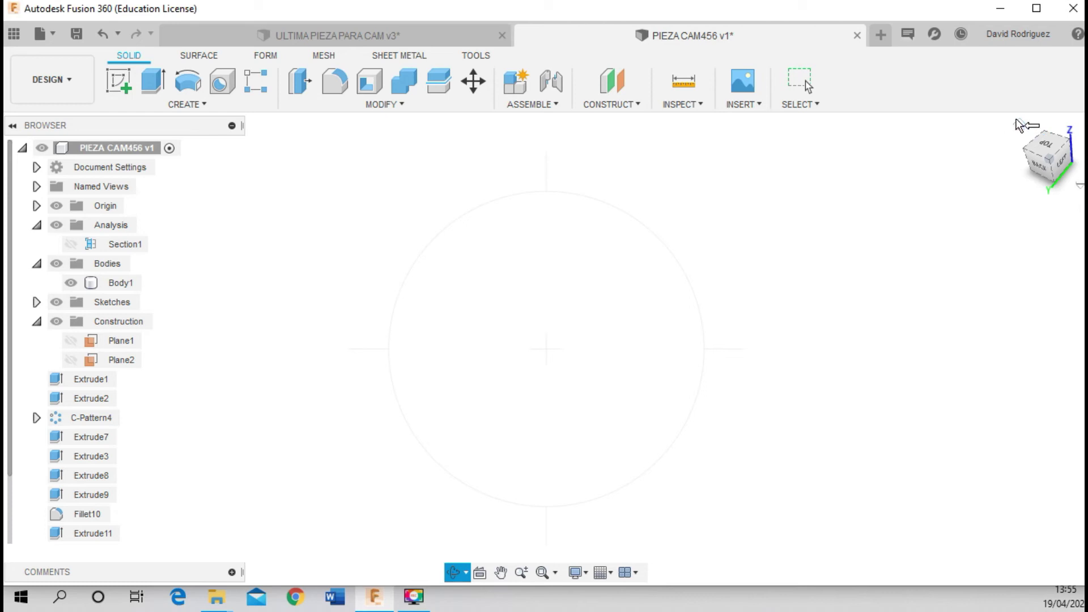
key("Escape")
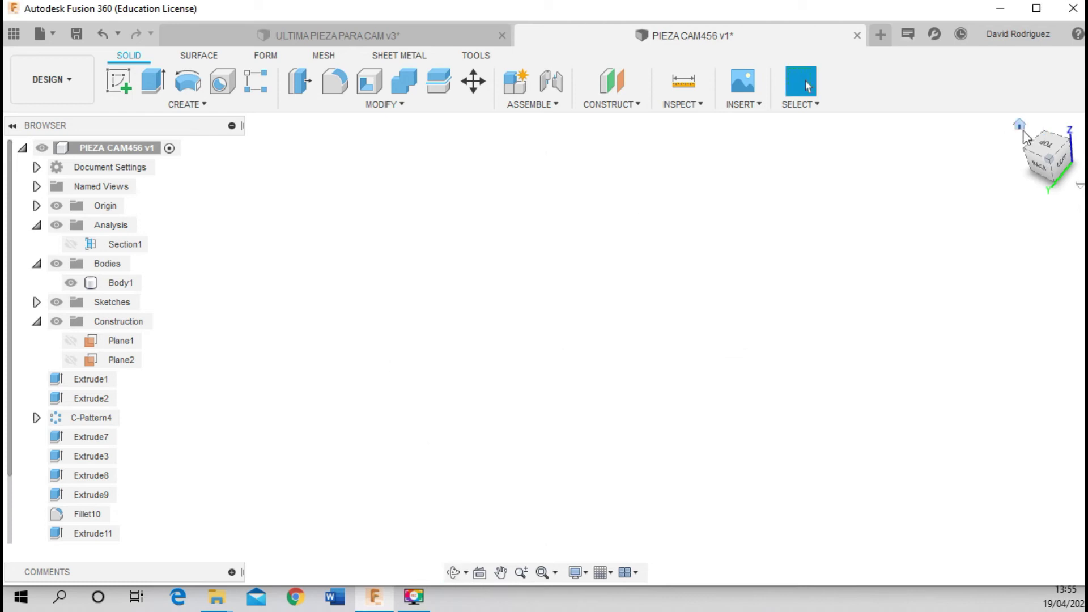
left_click(1020, 126)
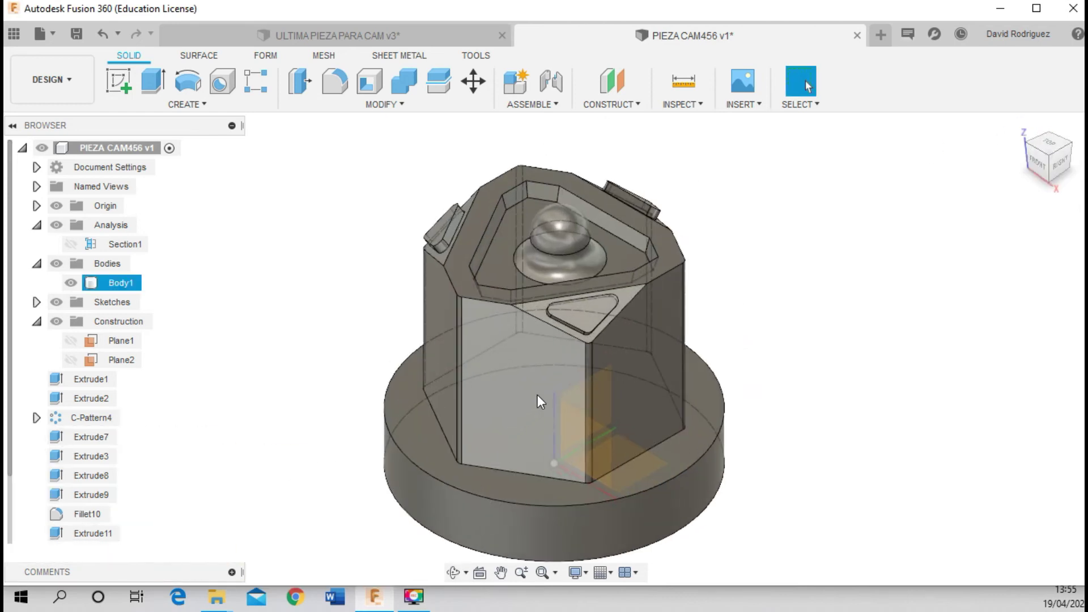
scroll(537, 394, "down", 3)
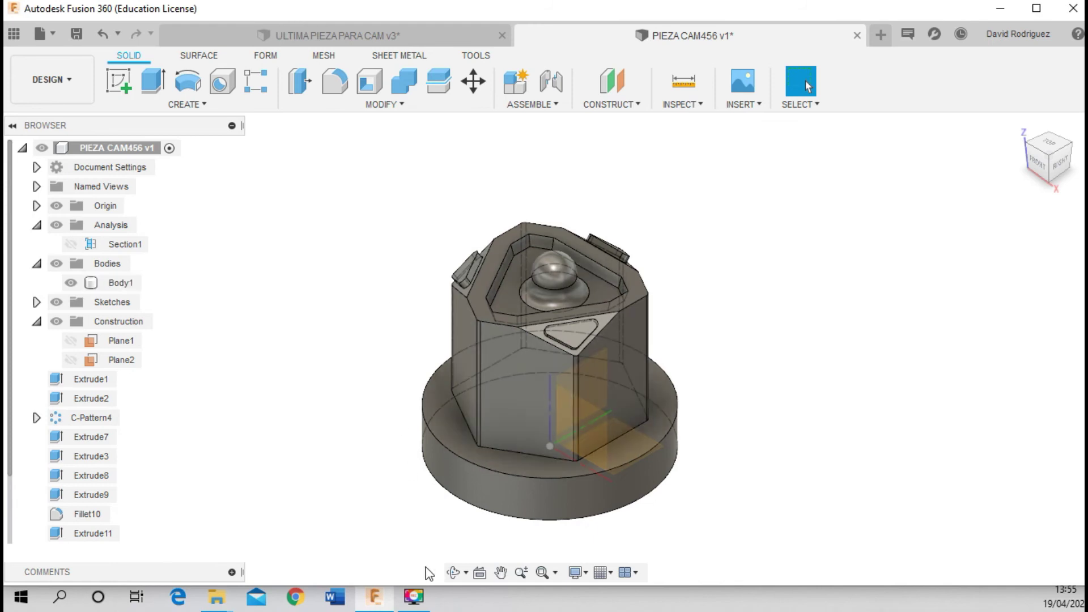
left_click(455, 574)
mouse_move(456, 488)
left_mouse_down()
mouse_move(410, 352)
mouse_move(336, 334)
mouse_move(321, 302)
mouse_move(369, 299)
mouse_move(405, 320)
mouse_move(574, 280)
mouse_move(622, 296)
mouse_move(539, 255)
left_mouse_up()
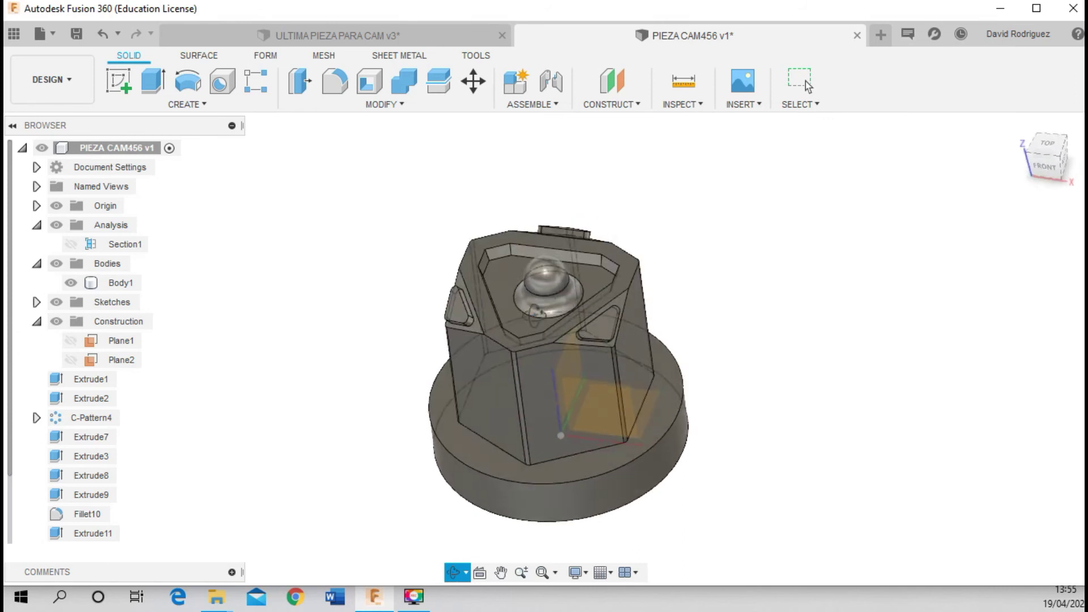
Turn on Bodies in ULTIMA PIEZA PARA CAM v3, orbit it, then return to PIEZA CAM456 v1
left_click(368, 45)
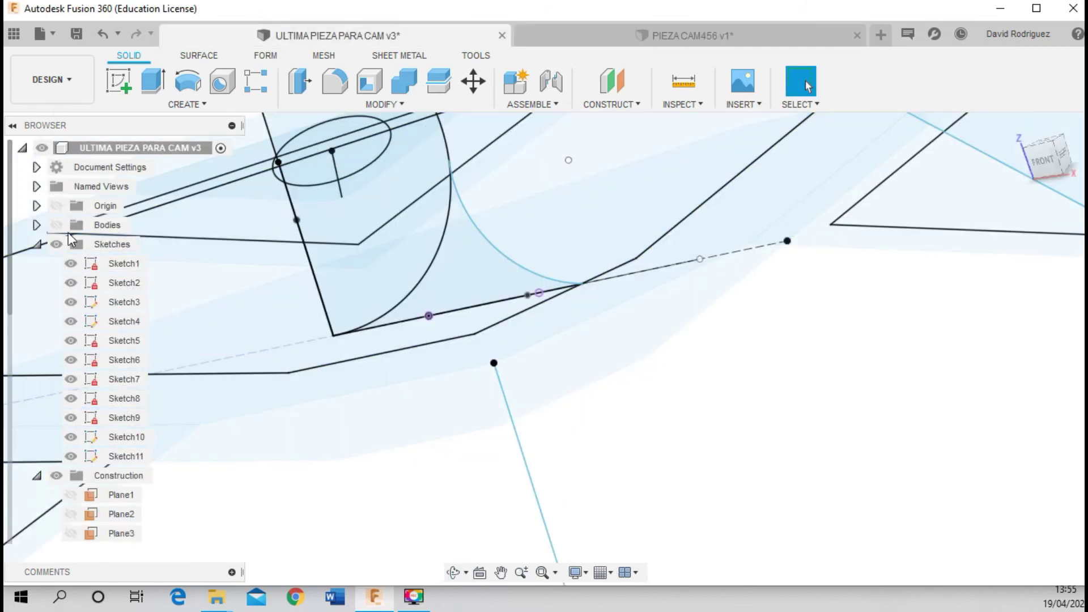
left_click(56, 225)
scroll(464, 396, "down", 5)
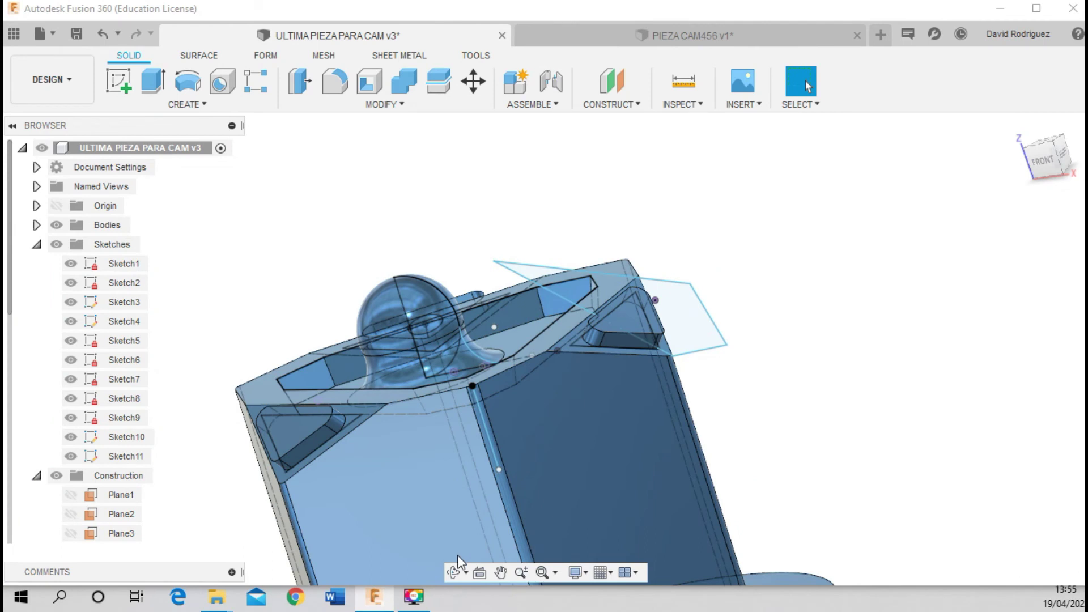
left_click(454, 571)
mouse_move(510, 283)
left_mouse_down()
mouse_move(510, 396)
mouse_move(539, 312)
left_mouse_up()
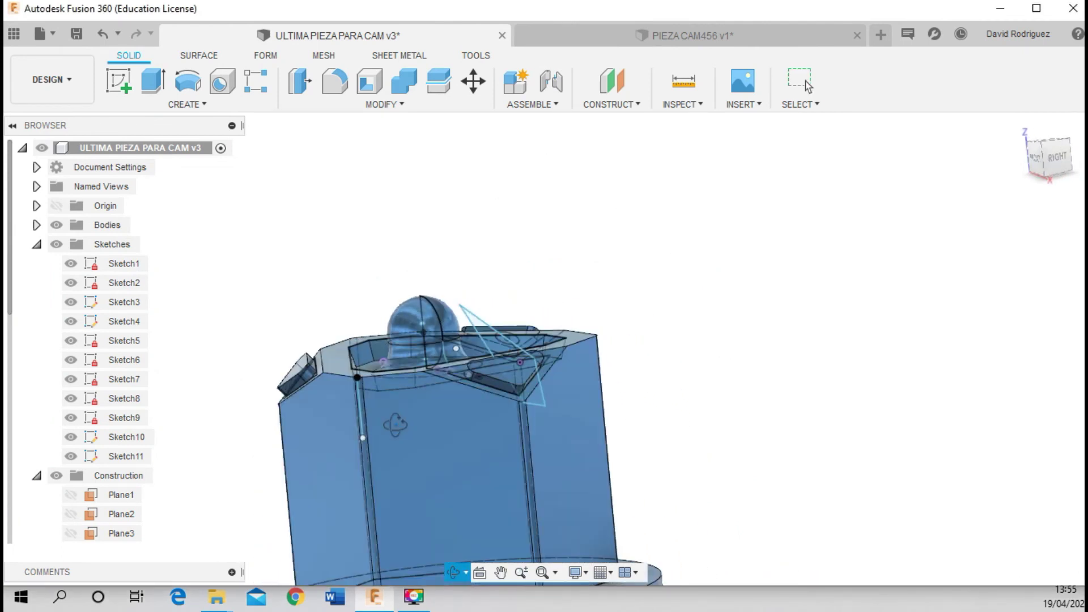
left_click(556, 38)
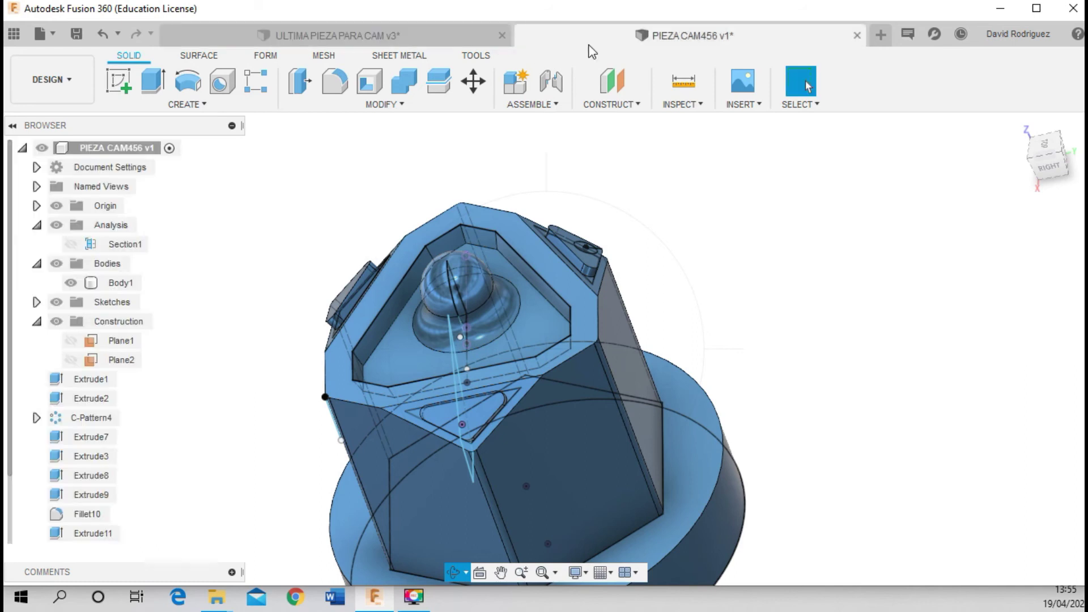
Apply the Aluminum, Anodized Blue physical material to the body and hide the Origin planes
left_click(385, 105)
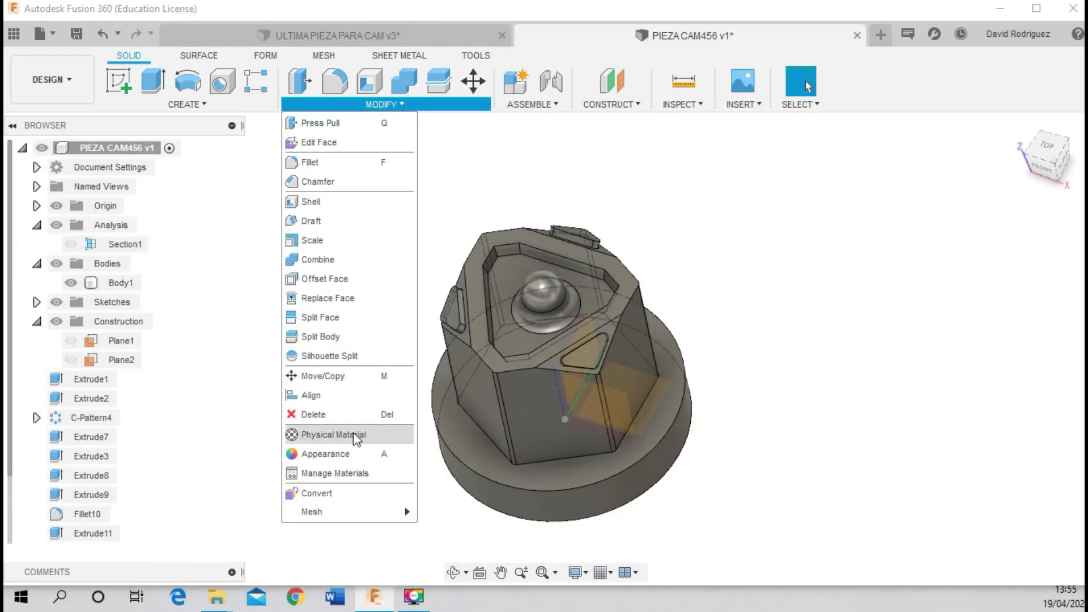
scroll(882, 443, "down", 5)
scroll(883, 443, "down", 5)
scroll(882, 443, "down", 5)
scroll(883, 443, "down", 5)
scroll(882, 443, "down", 3)
scroll(883, 444, "down", 3)
scroll(882, 443, "down", 2)
scroll(882, 443, "down", 2)
scroll(883, 443, "down", 2)
scroll(883, 444, "down", 2)
scroll(882, 443, "down", 2)
scroll(882, 443, "down", 2)
scroll(883, 443, "down", 2)
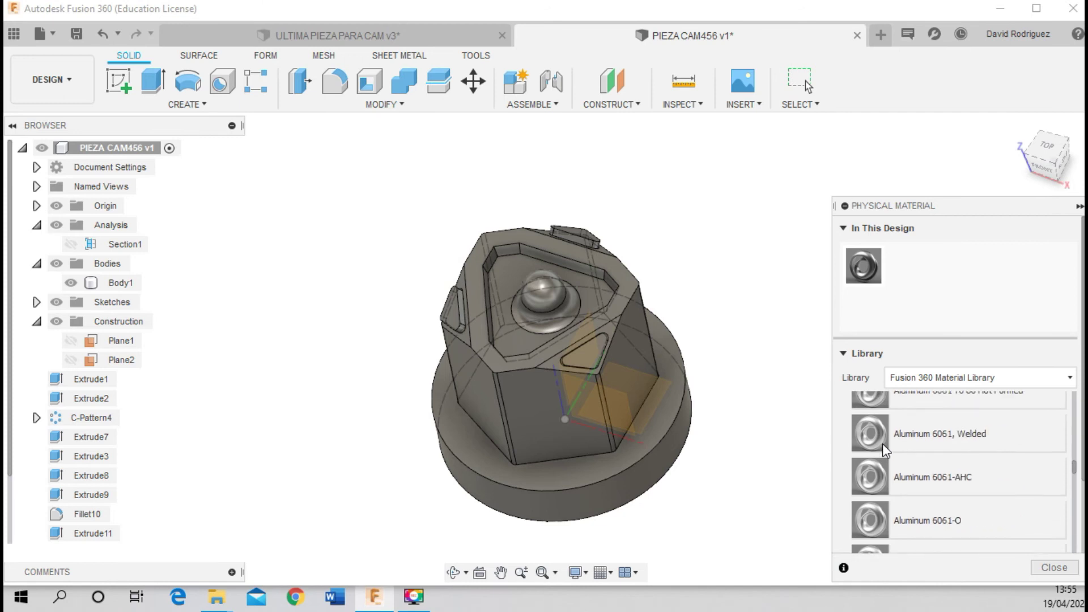
scroll(883, 443, "down", 2)
scroll(884, 447, "up", 2)
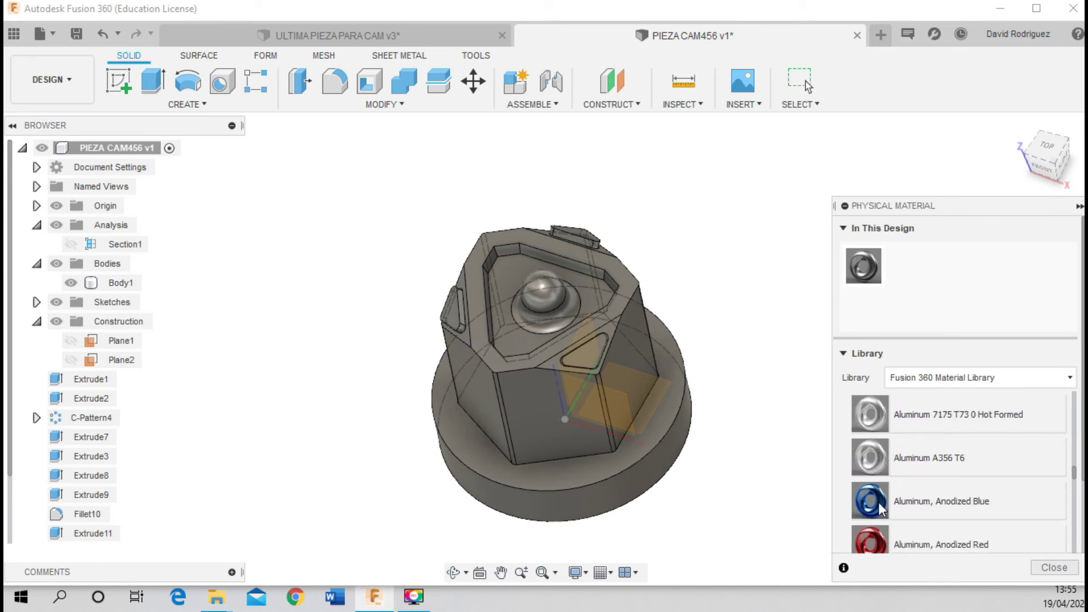
left_click_drag(697, 431, 542, 380)
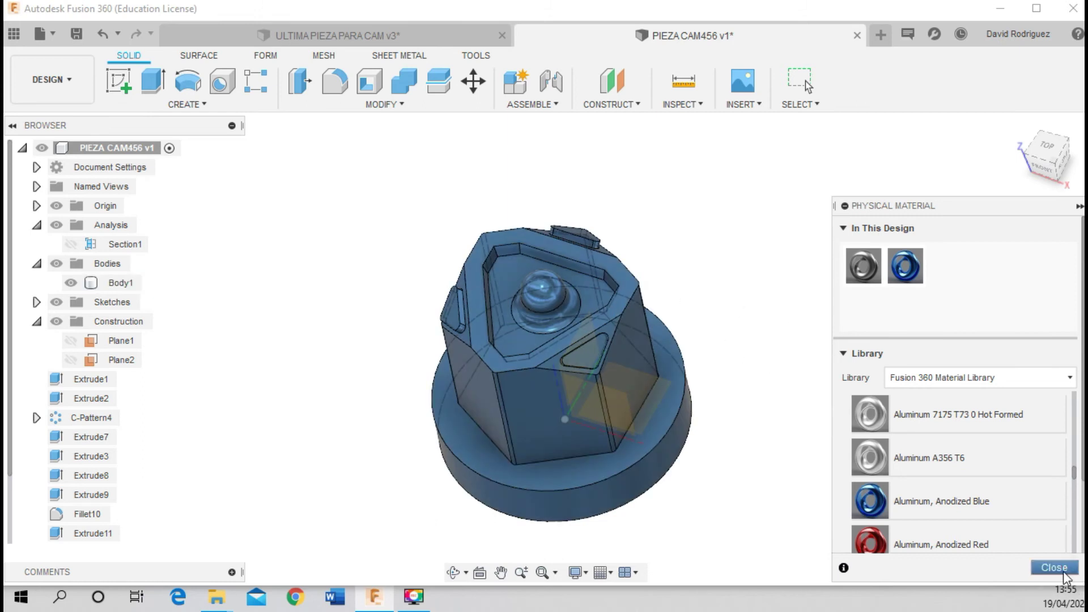
left_click(1054, 568)
left_click(56, 205)
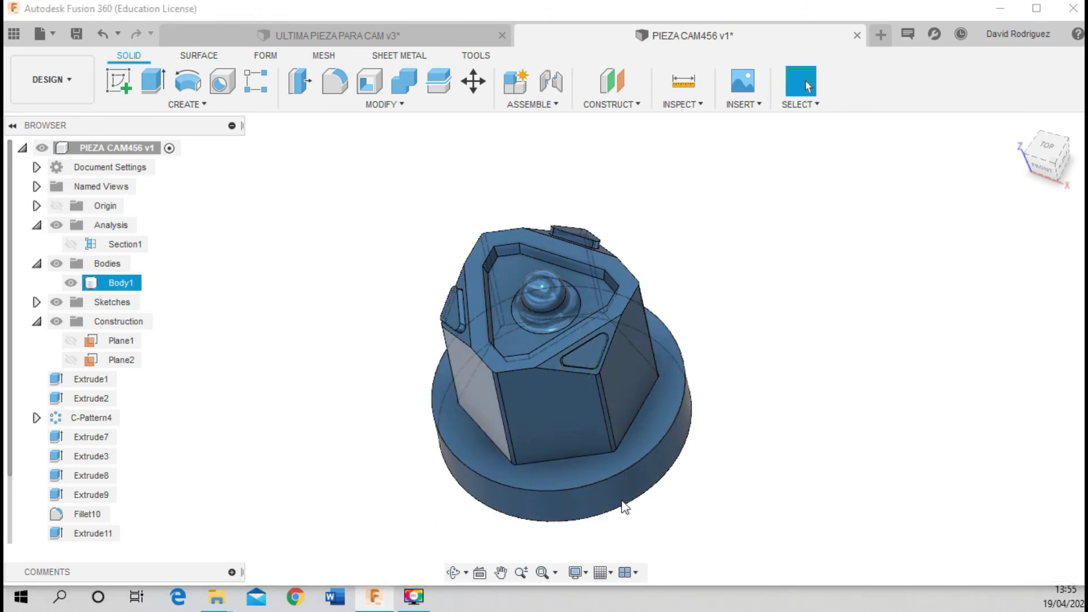
Set the visual style to Shaded and orbit to view the blue part from the right
left_click(577, 571)
mouse_move(609, 425)
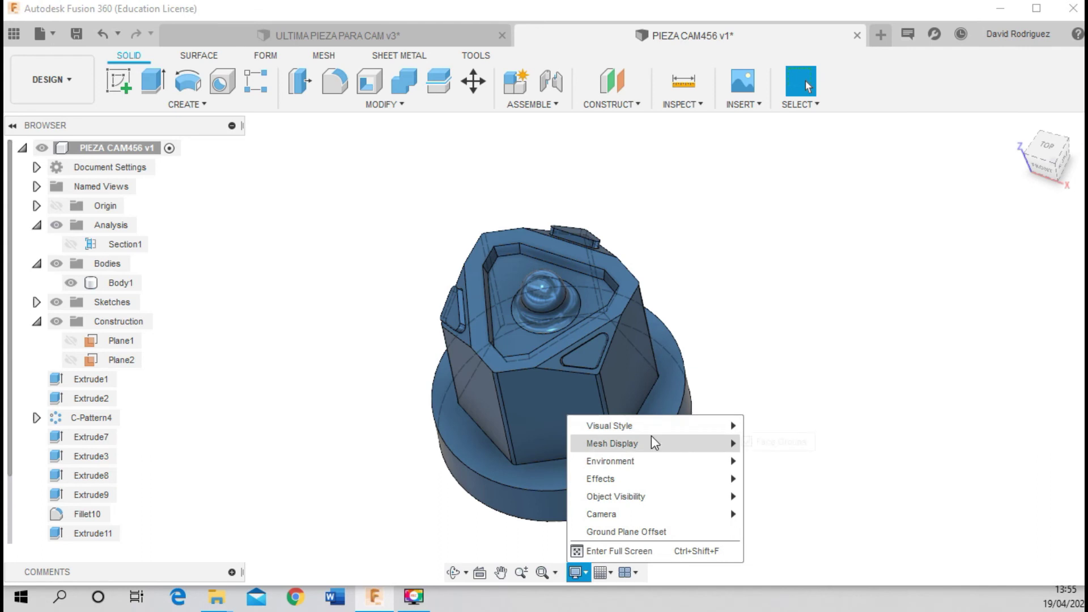
left_click(771, 480)
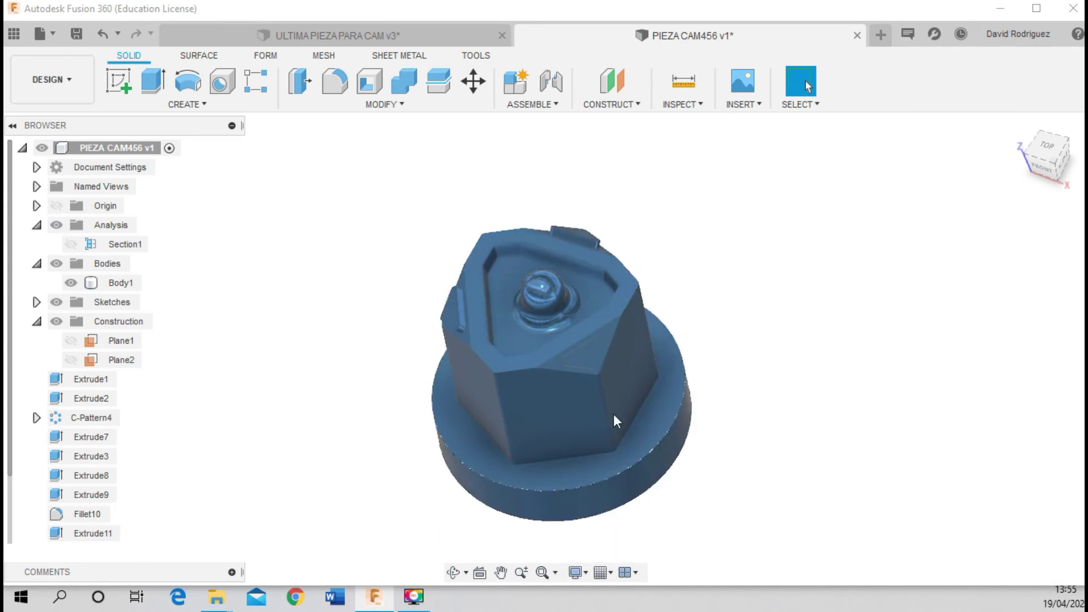
mouse_move(458, 519)
middle_mouse_down("shift")
mouse_move(398, 422)
mouse_move(331, 381)
mouse_move(367, 355)
mouse_move(391, 402)
mouse_move(493, 286)
mouse_move(444, 304)
mouse_move(429, 295)
mouse_move(448, 272)
mouse_move(463, 306)
middle_mouse_up("shift")
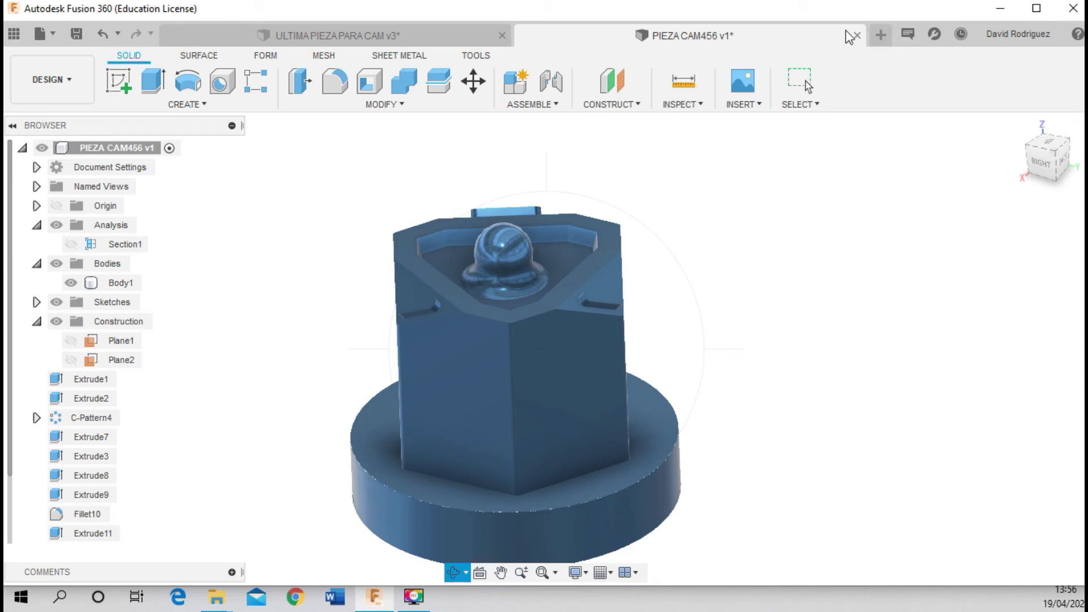
Close the ULTIMA PIEZA PARA CAM design and save PIEZA CAM456 as a new version
left_click(501, 39)
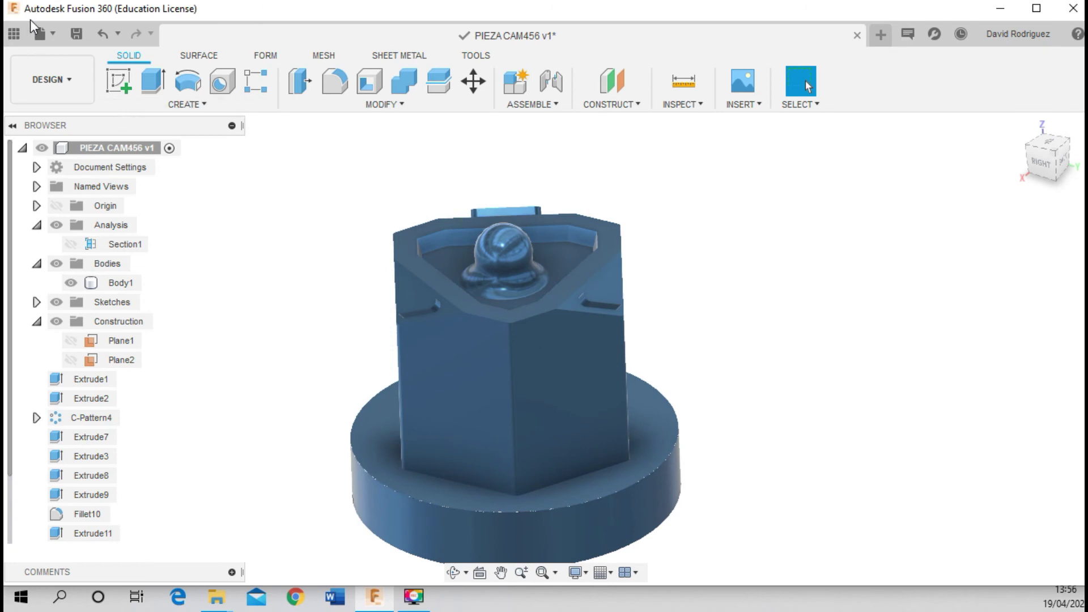
left_click(39, 34)
left_click(78, 176)
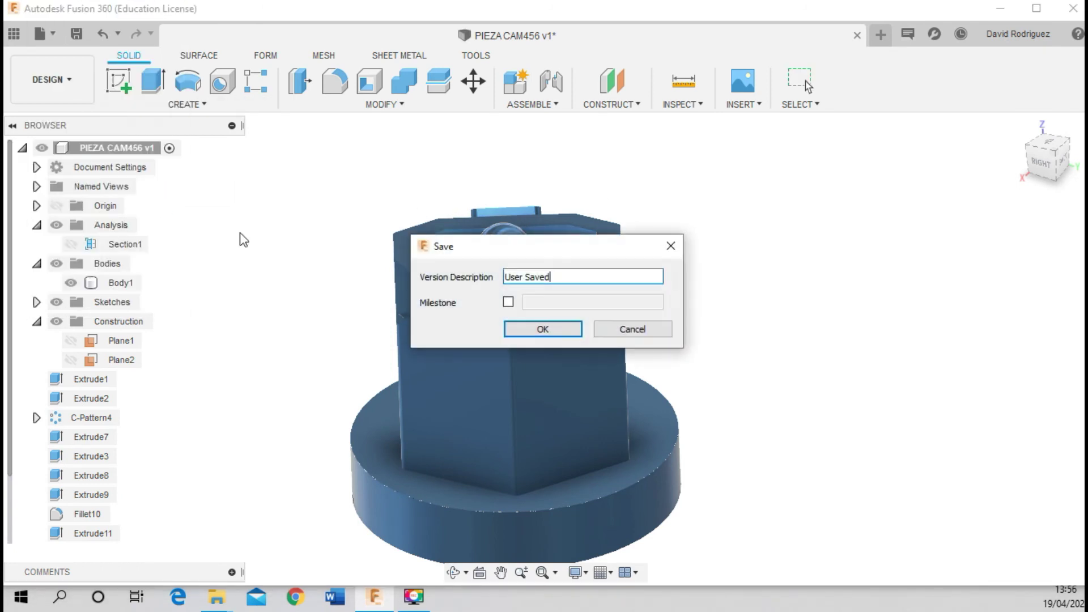
left_click(538, 328)
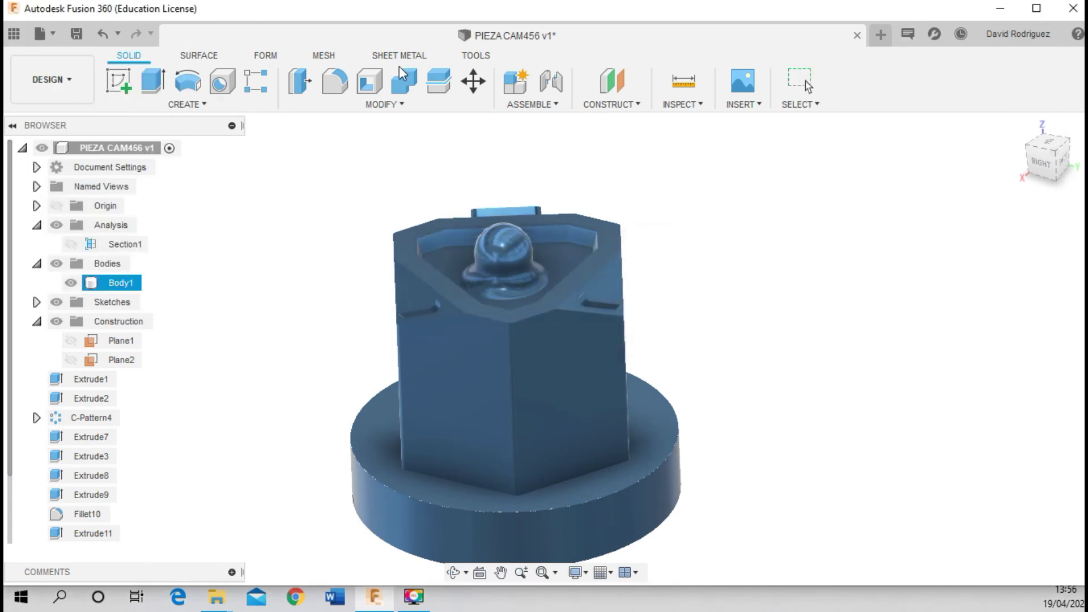
Open MANUFACTURE 207 from the designs list sorted by Last Updated, newest first
left_click(878, 38)
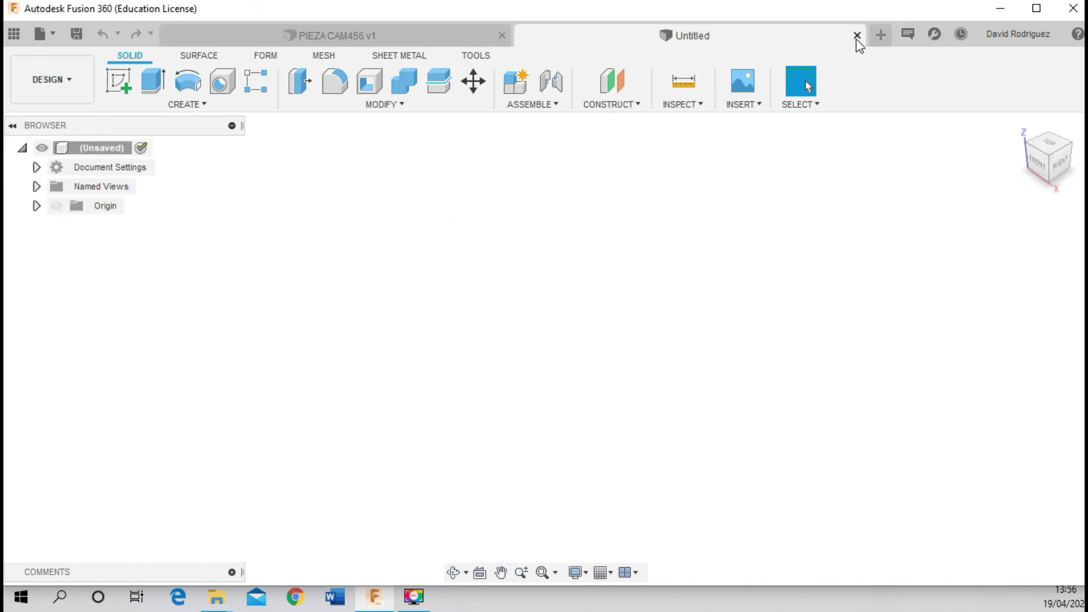
left_click(857, 36)
left_click(56, 35)
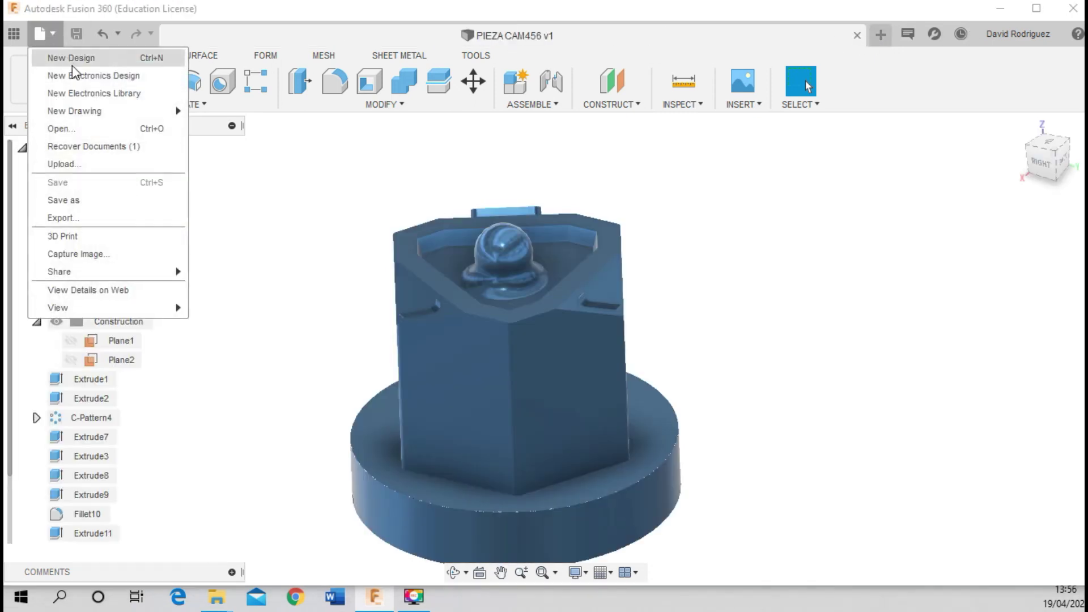
left_click(90, 126)
left_click(778, 208)
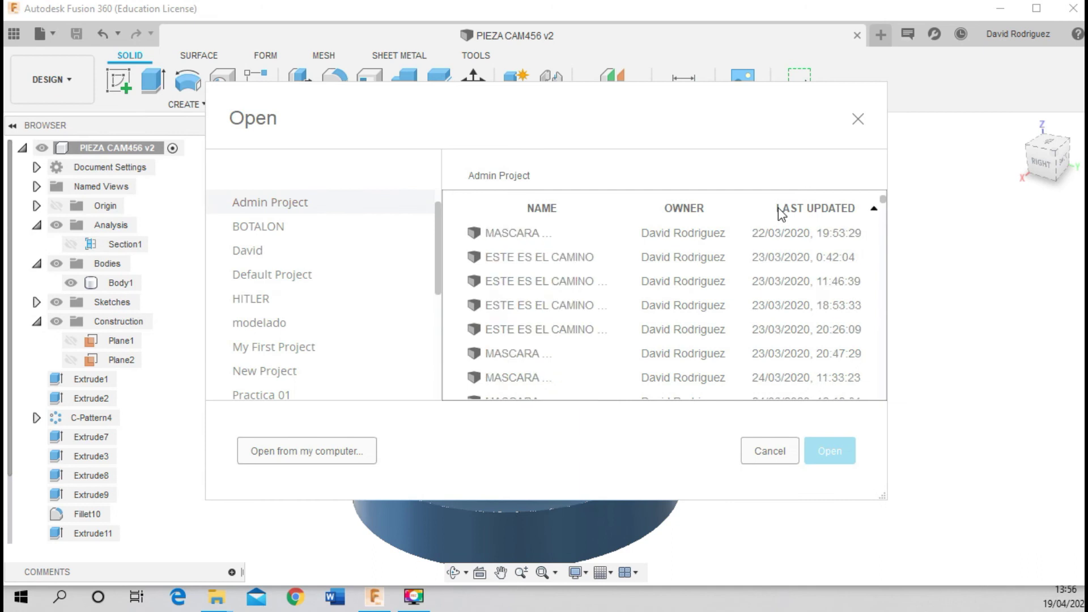
left_click(801, 209)
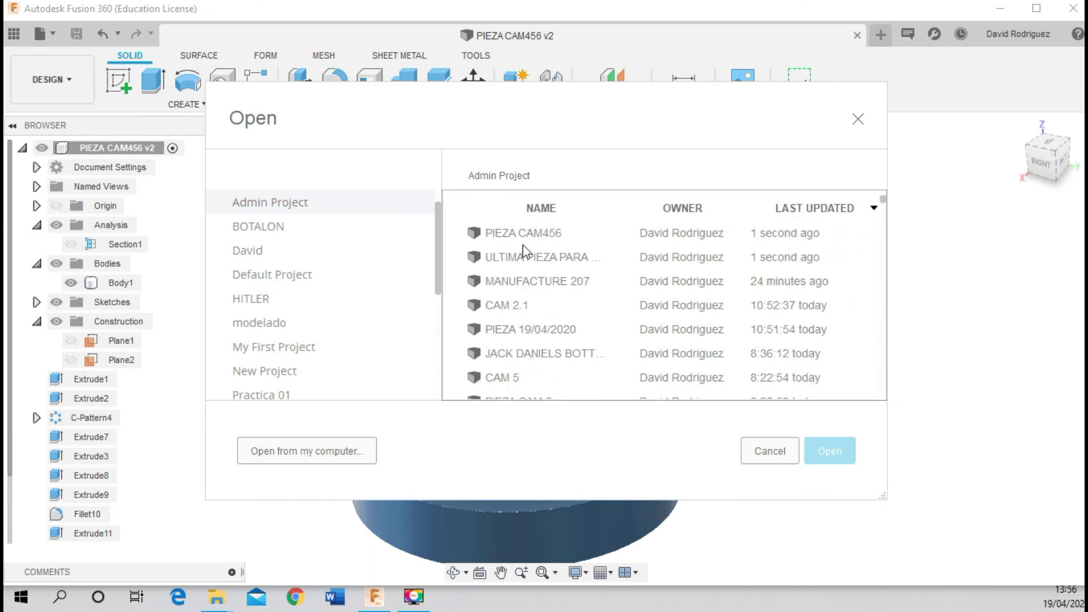
left_click(542, 280)
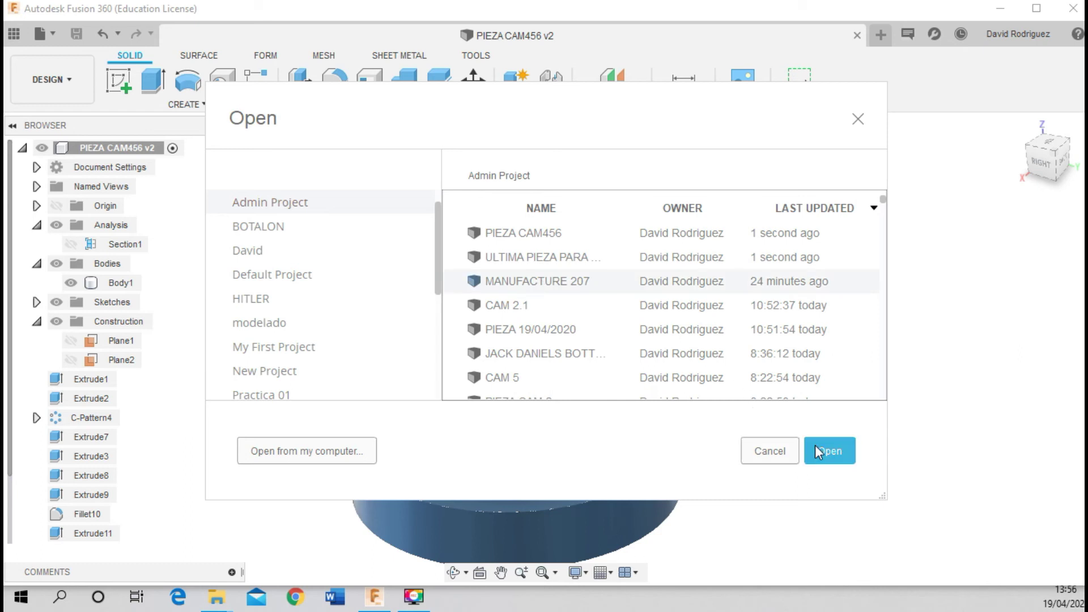
left_click(817, 451)
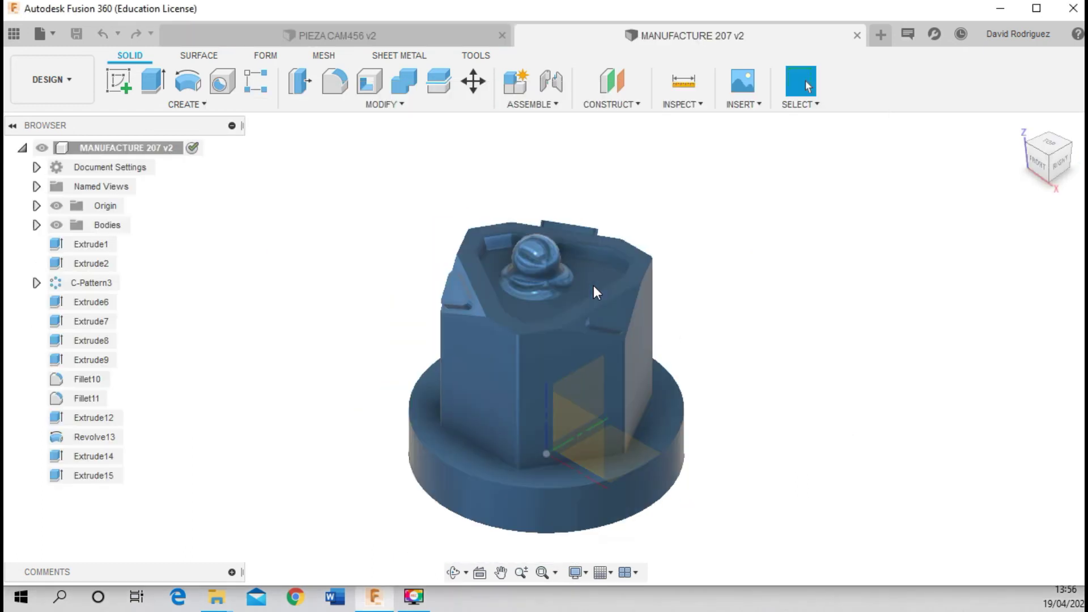
Switch PIEZA CAM456 to the Manufacture workspace and close the MANUFACTURE 207 document
left_click(57, 63)
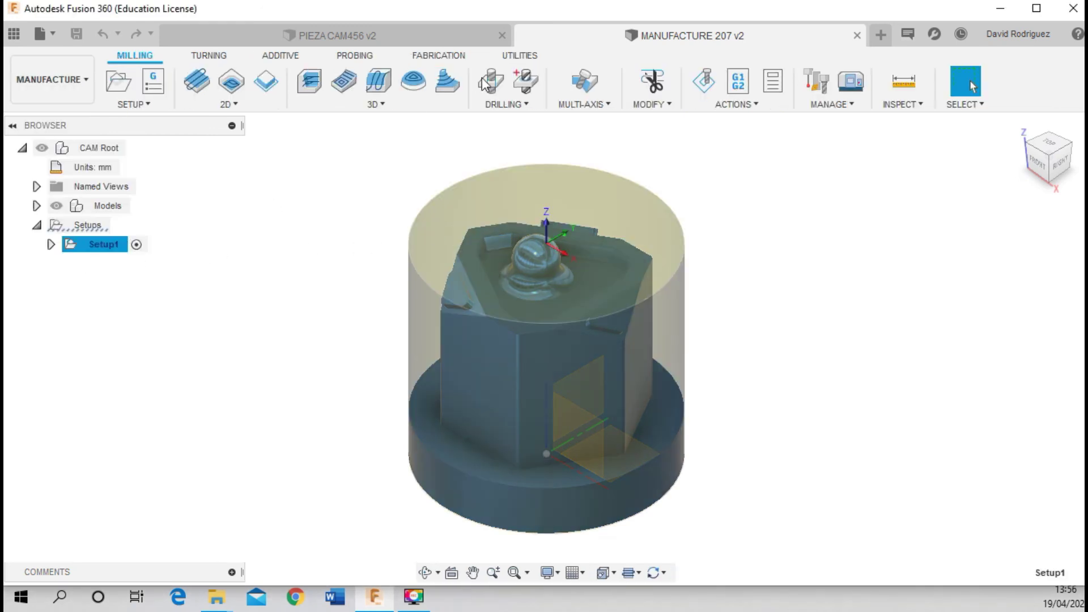
left_click(388, 41)
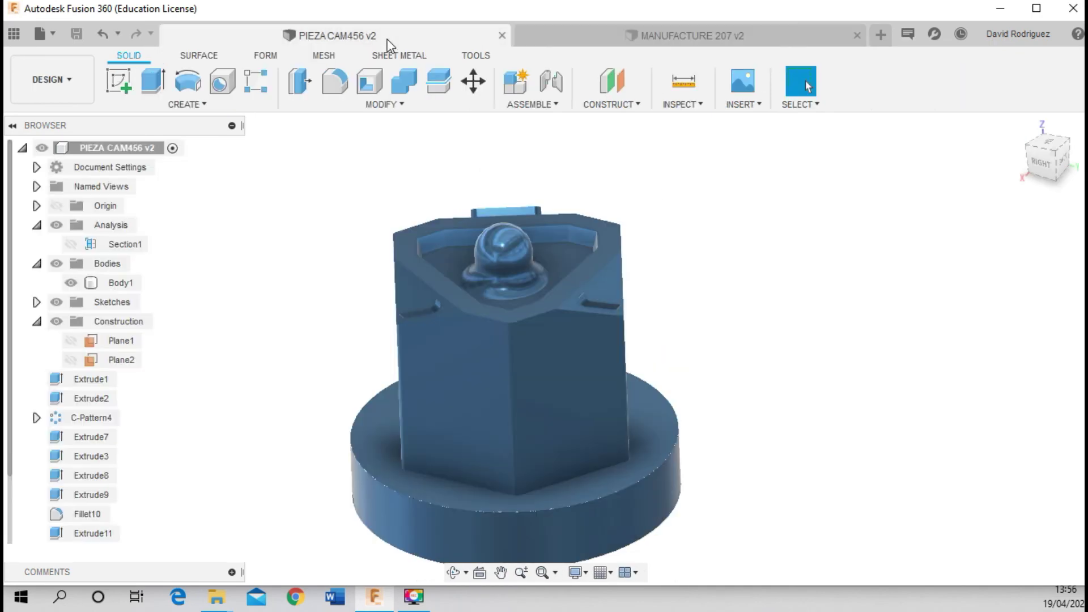
left_click(80, 92)
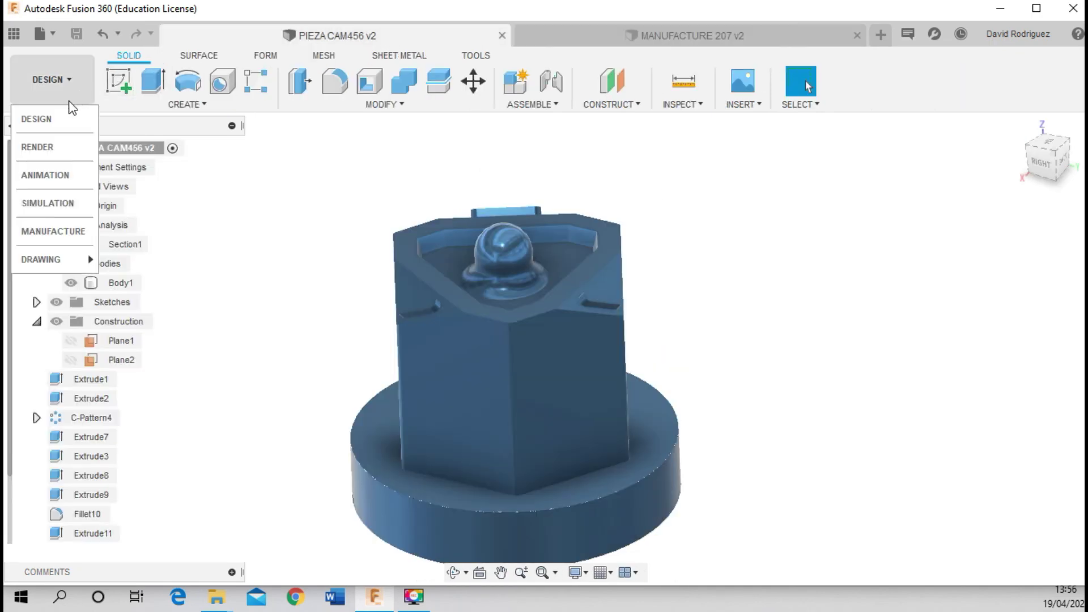
left_click(61, 231)
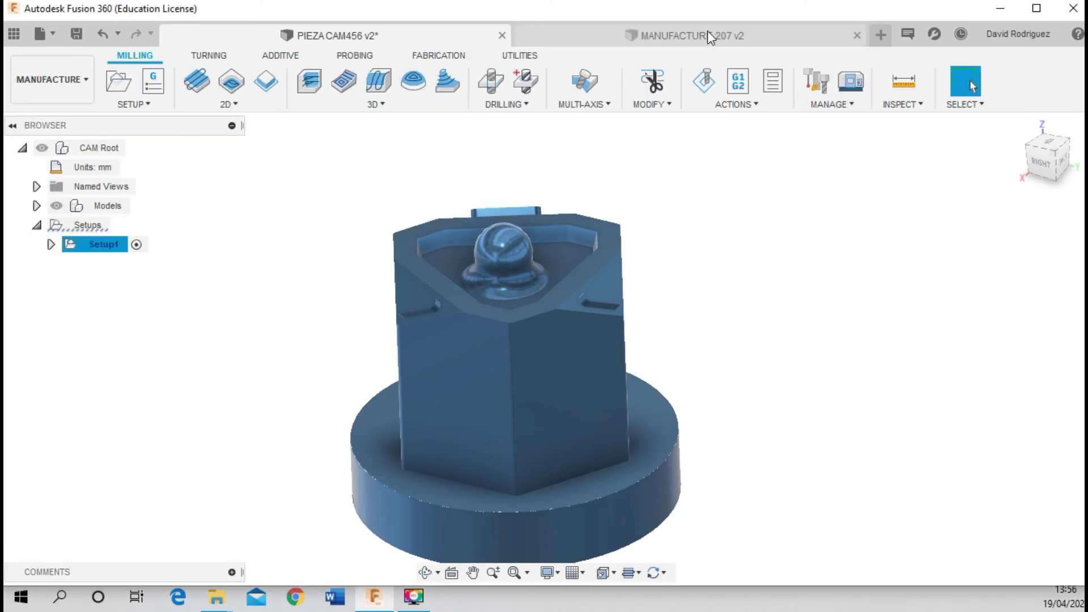
left_click(707, 37)
left_click(857, 36)
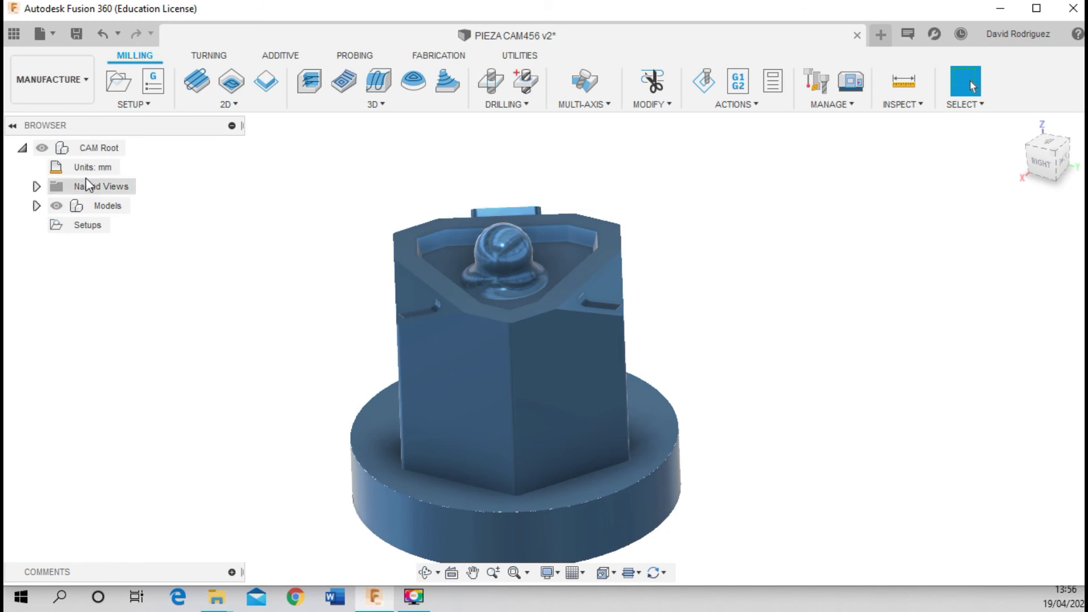
List the Admin Project designs newest first by Last Updated and select MANUFACTURE 207
left_click(54, 40)
left_click(92, 127)
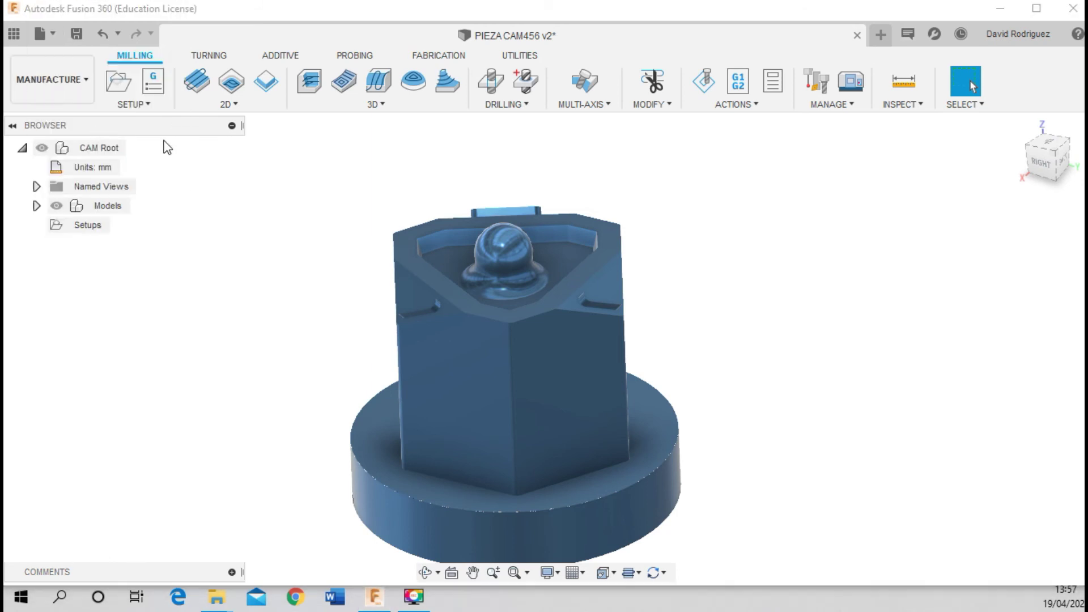
left_click(786, 208)
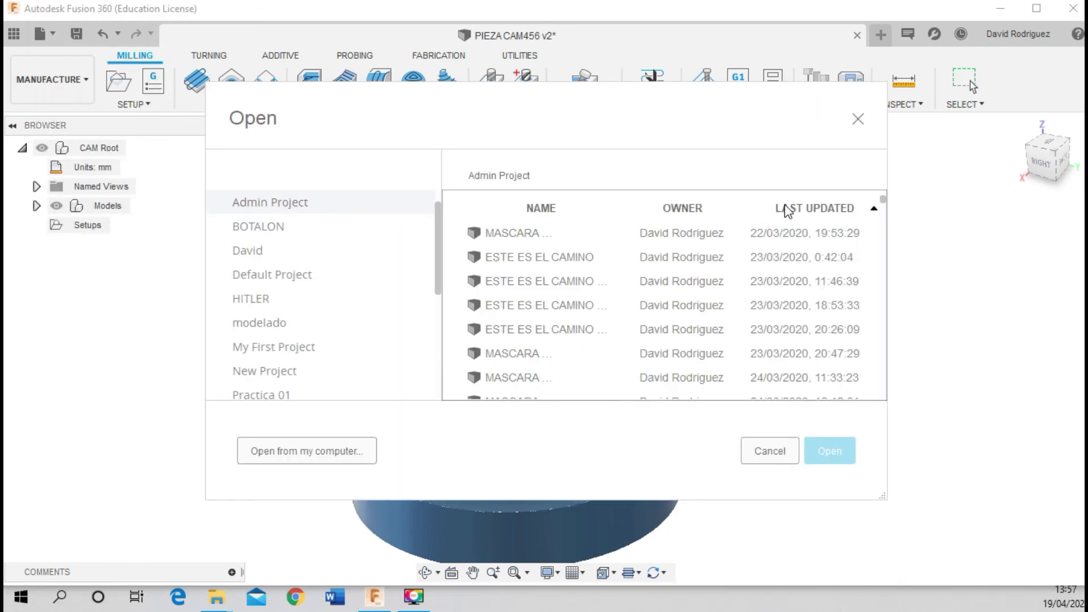
left_click(786, 209)
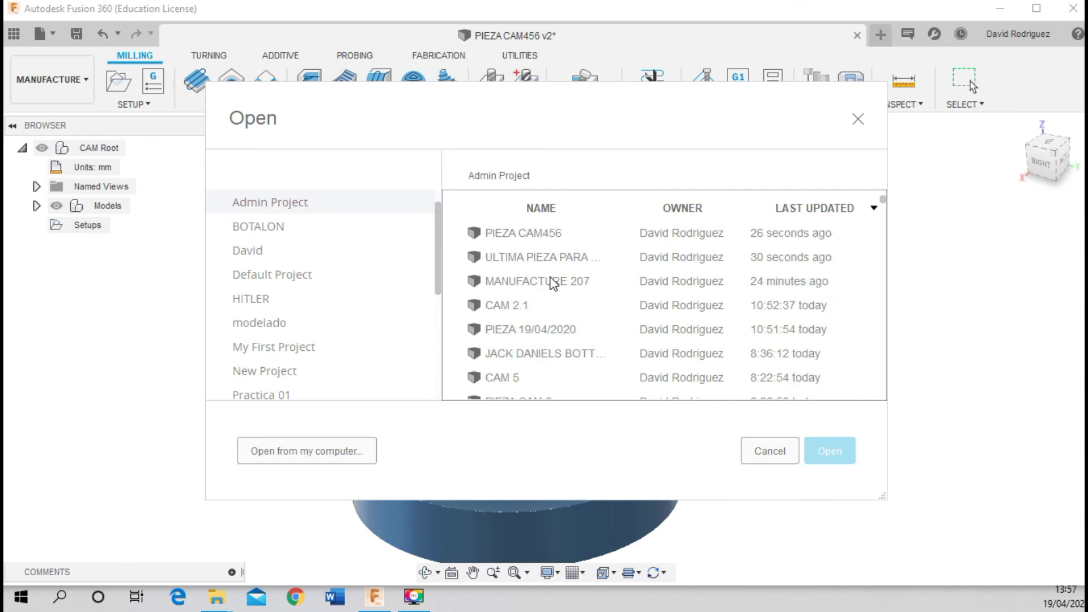
left_click(552, 282)
Open MANUFACTURE 207, then close the Chrome error-report page and relaunch Fusion 360 from the taskbar
left_click(833, 451)
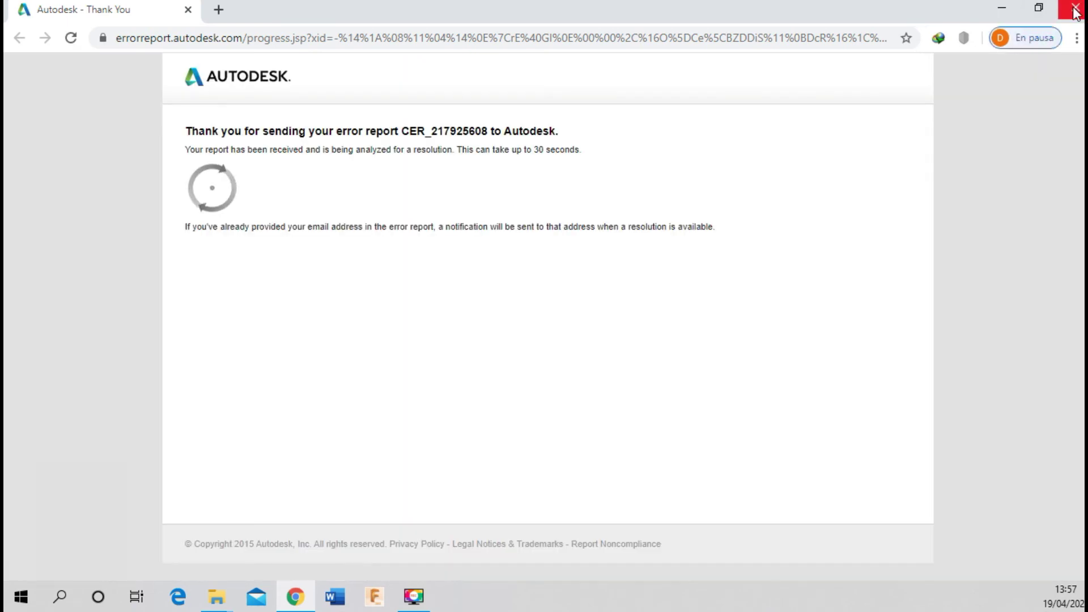
left_click(1075, 11)
left_click(374, 597)
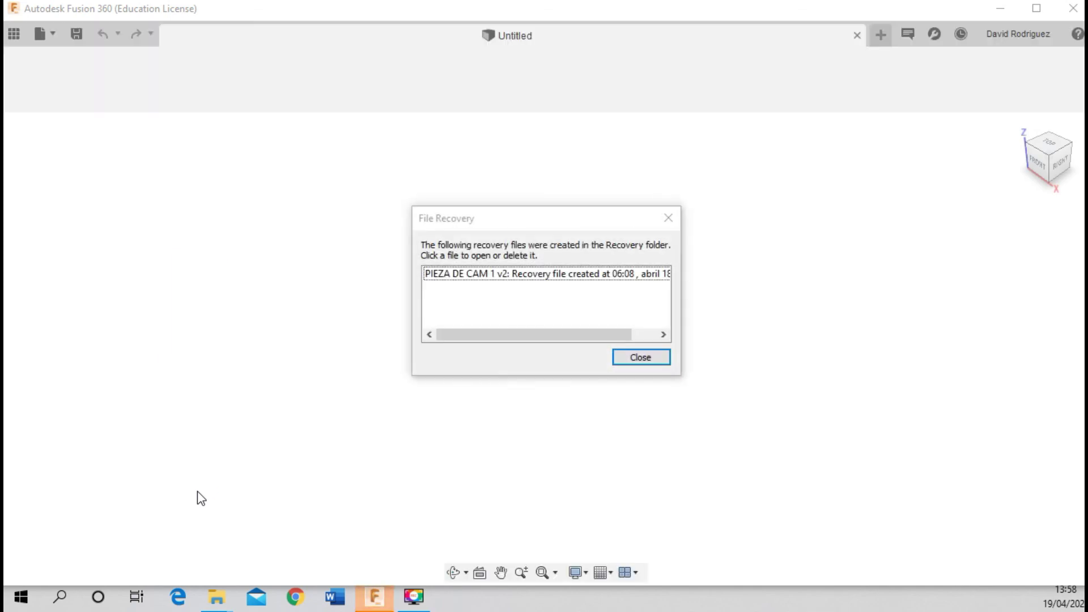
Open the PIEZA DE CAM 1 recovery file from File Recovery, then close its tab
left_click(554, 279)
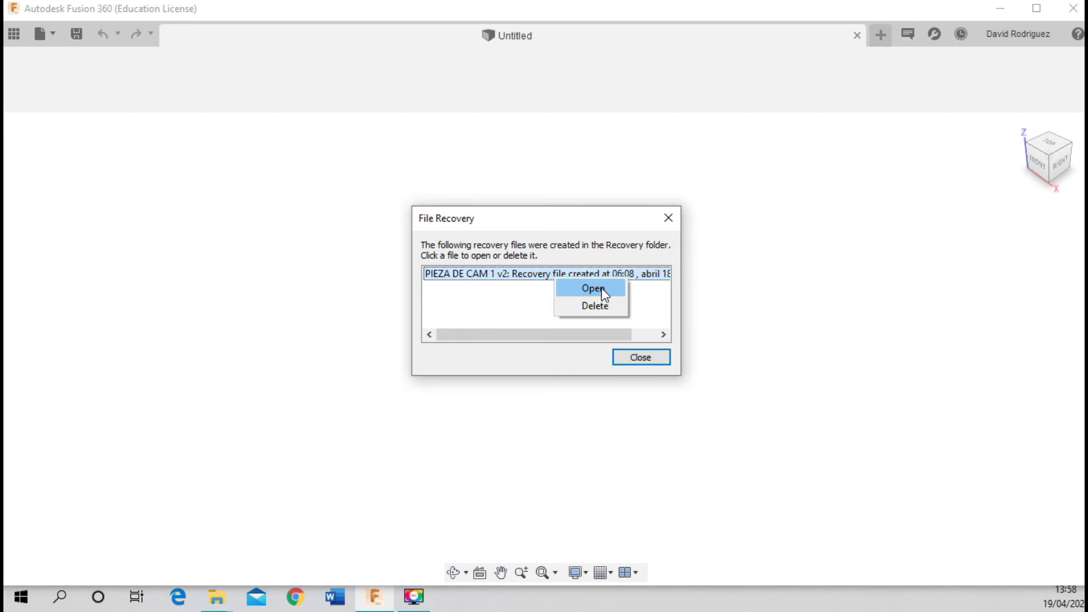
left_click(602, 290)
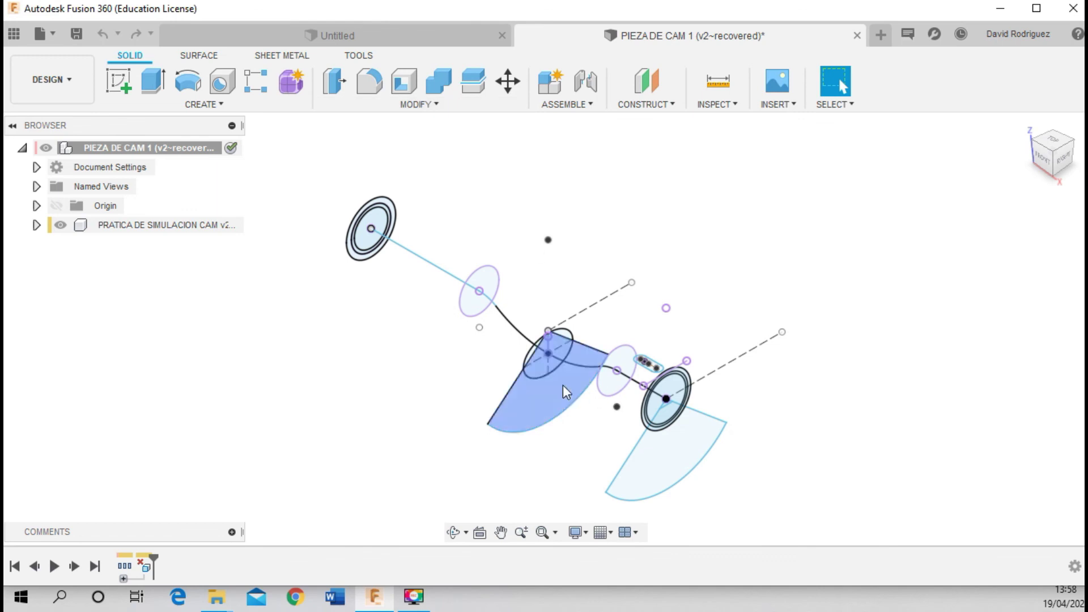
left_click(860, 35)
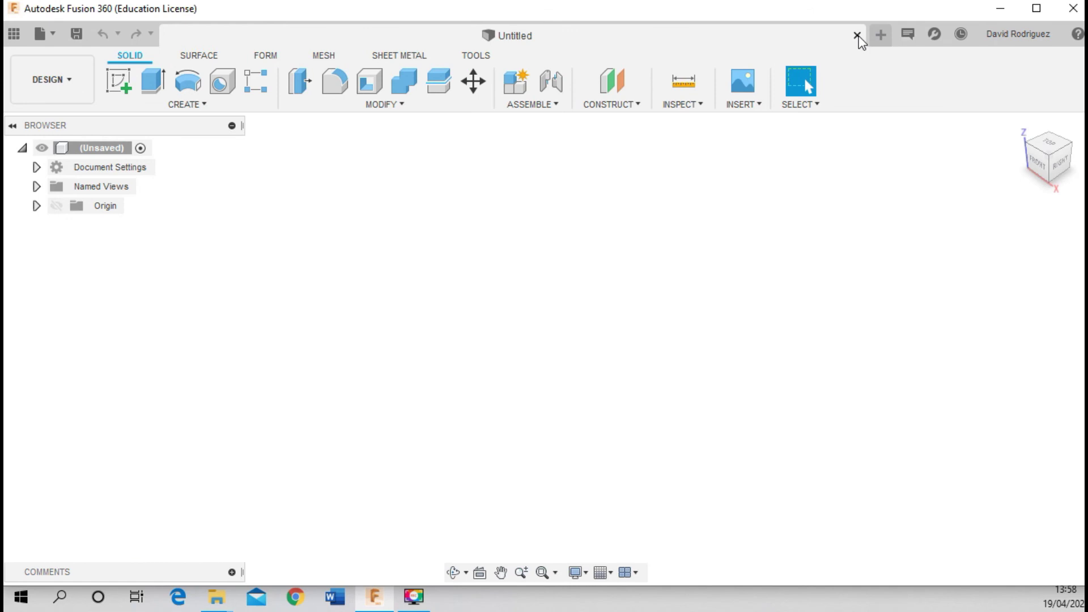
Open PIEZA CAM456 from the designs list sorted by Last Updated, newest first
left_click(43, 34)
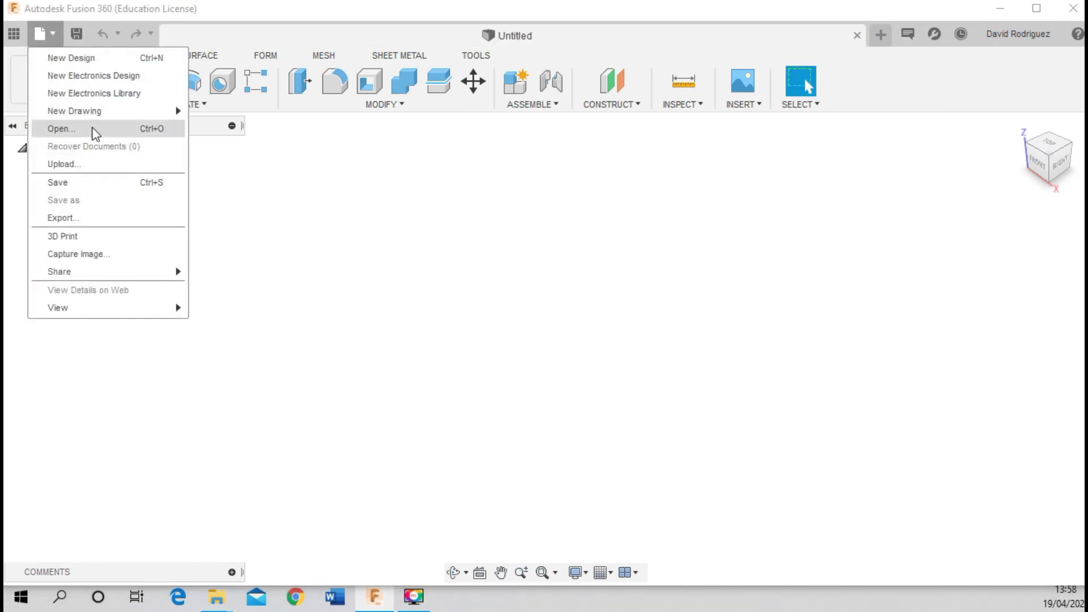
left_click(93, 129)
left_click(822, 209)
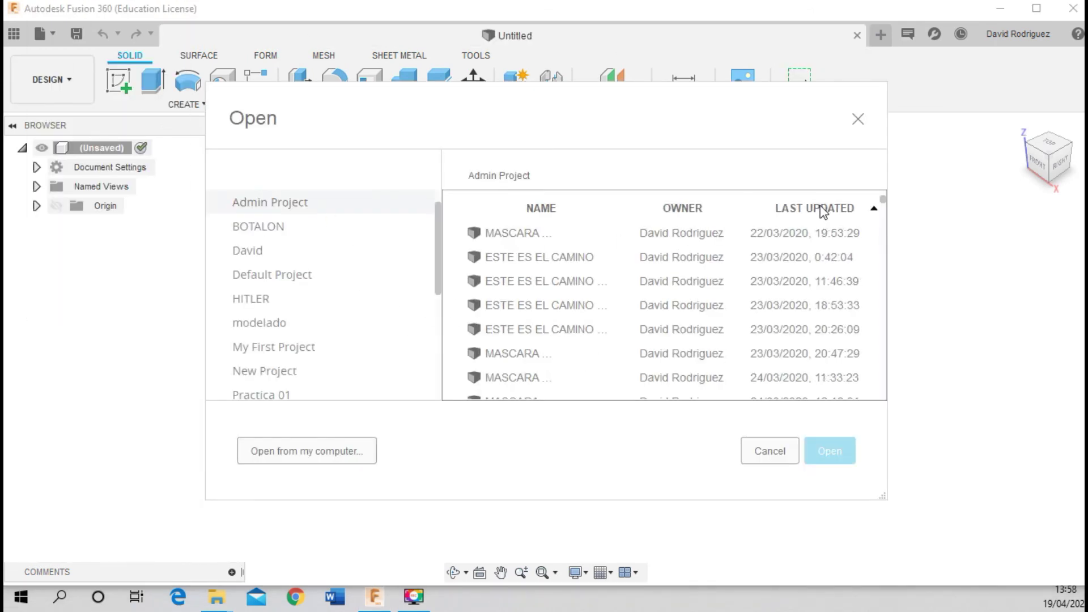
left_click(822, 209)
left_click(545, 235)
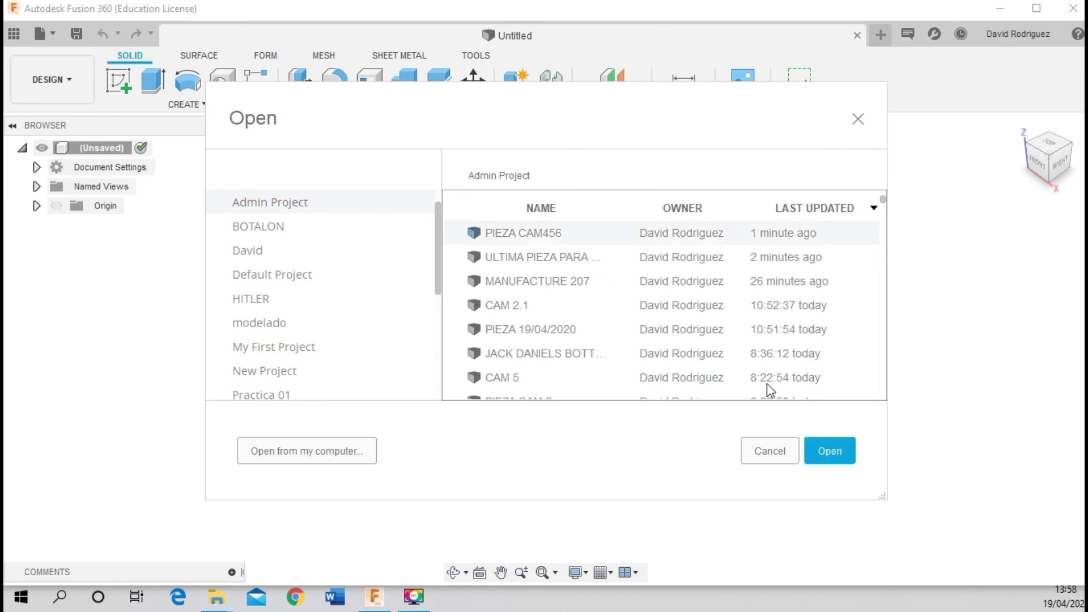
left_click(832, 451)
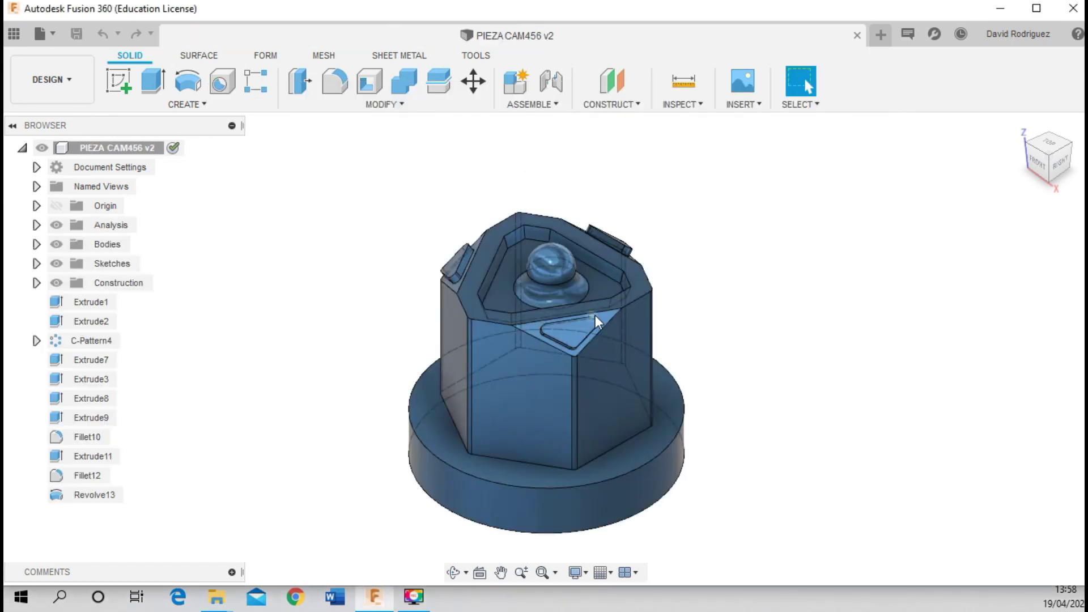
Start a new design and list the project's designs sorted by Last Updated
left_click(881, 35)
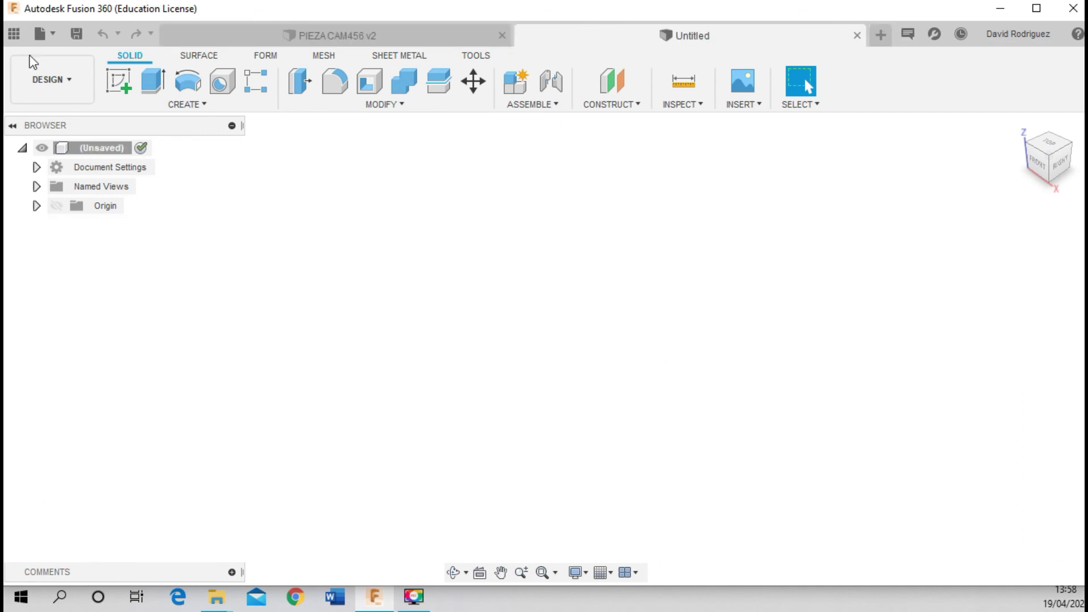
left_click(39, 34)
left_click(73, 135)
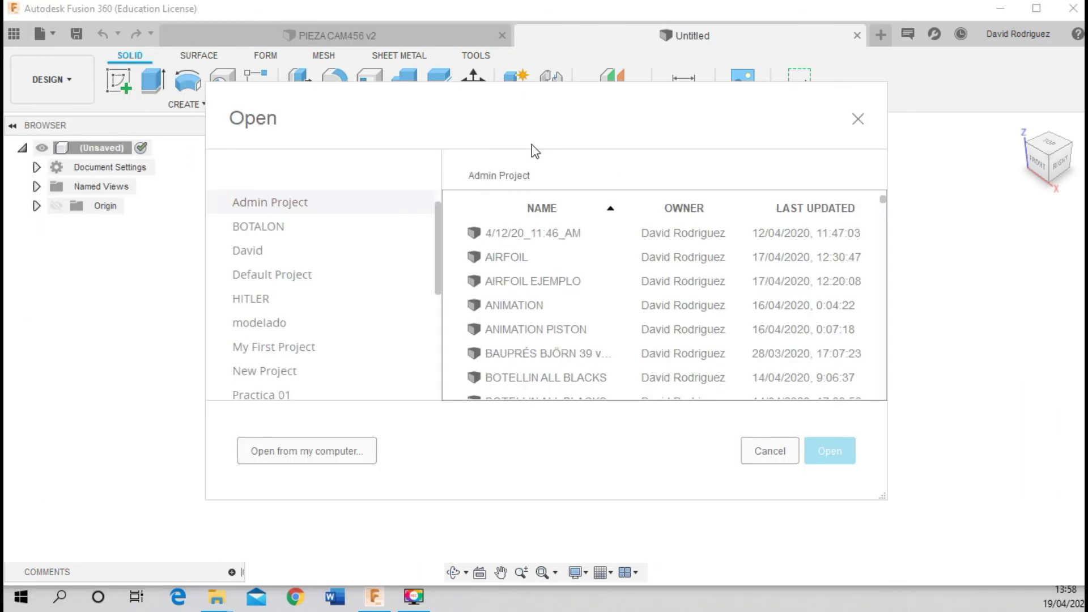
left_click(804, 218)
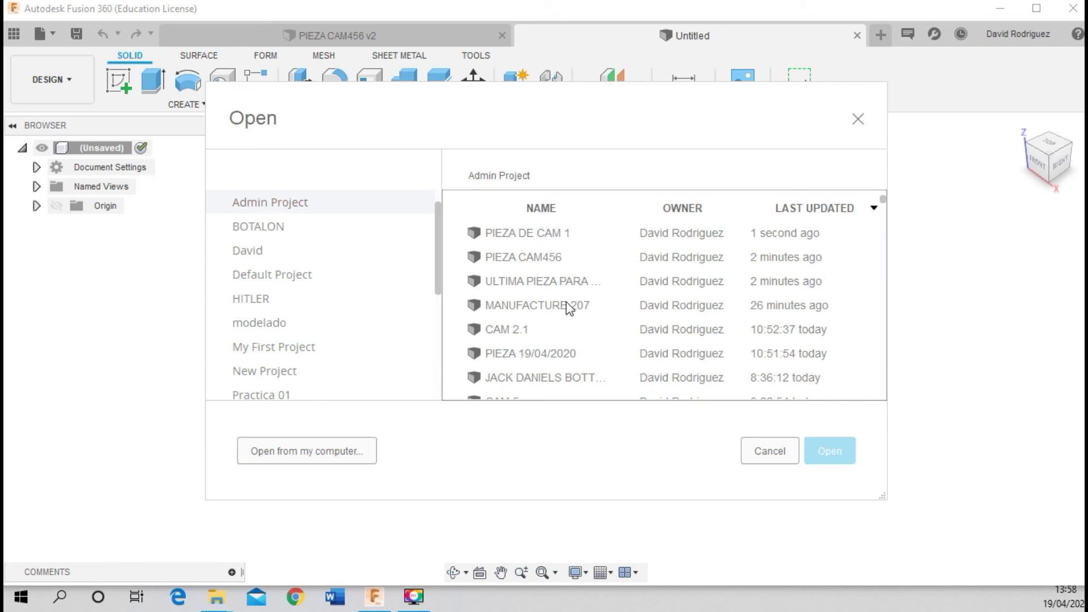
Open ULTIMA PIEZA PARA CAM v4 in Manufacture, expand Setup1 to review its toolpaths, then close it
double_click(582, 286)
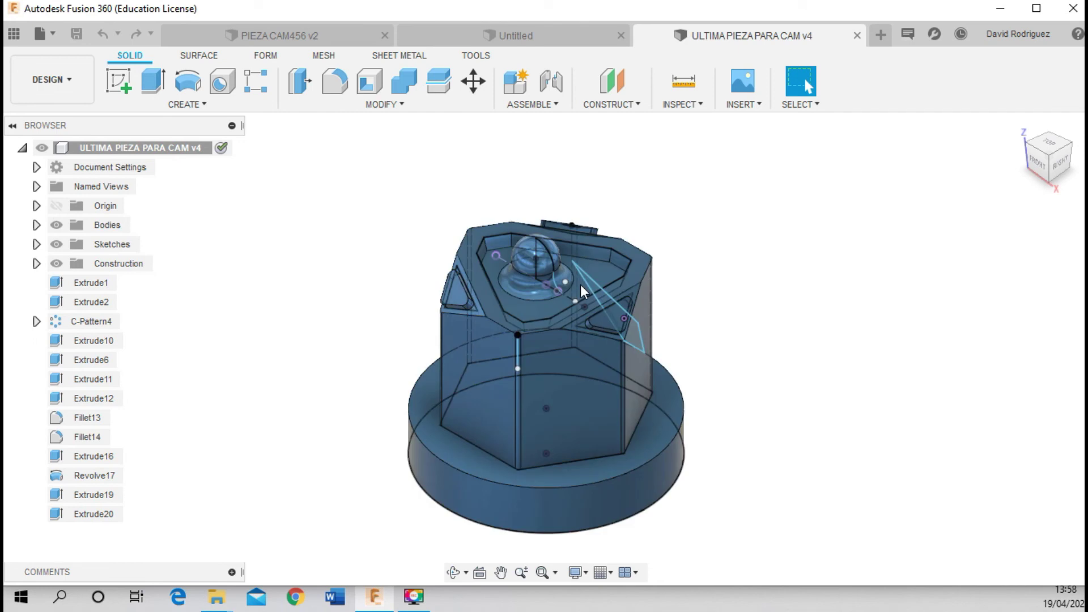
left_click(63, 79)
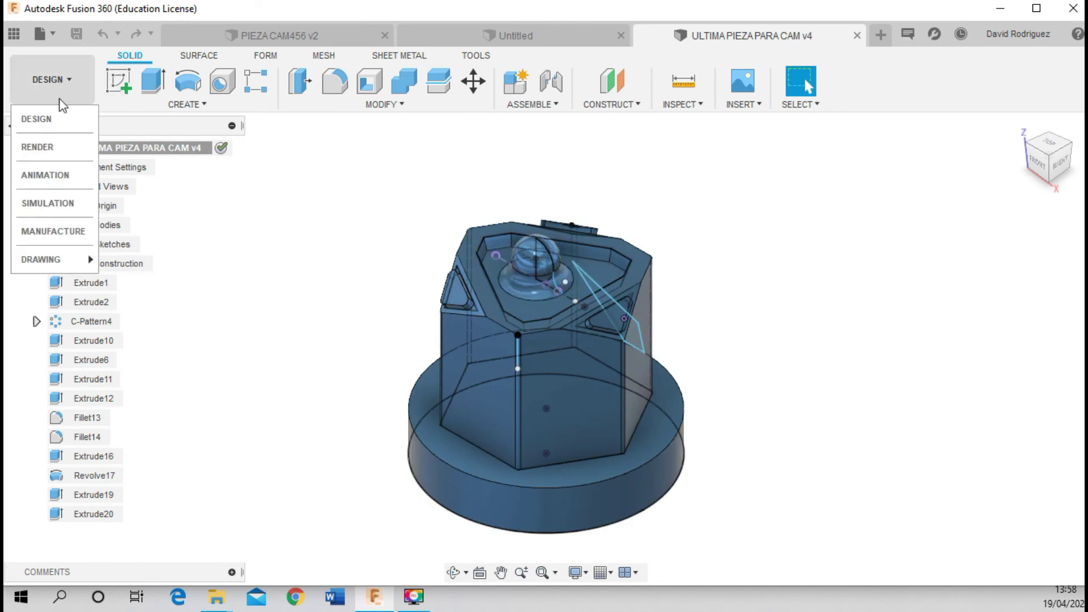
left_click(66, 233)
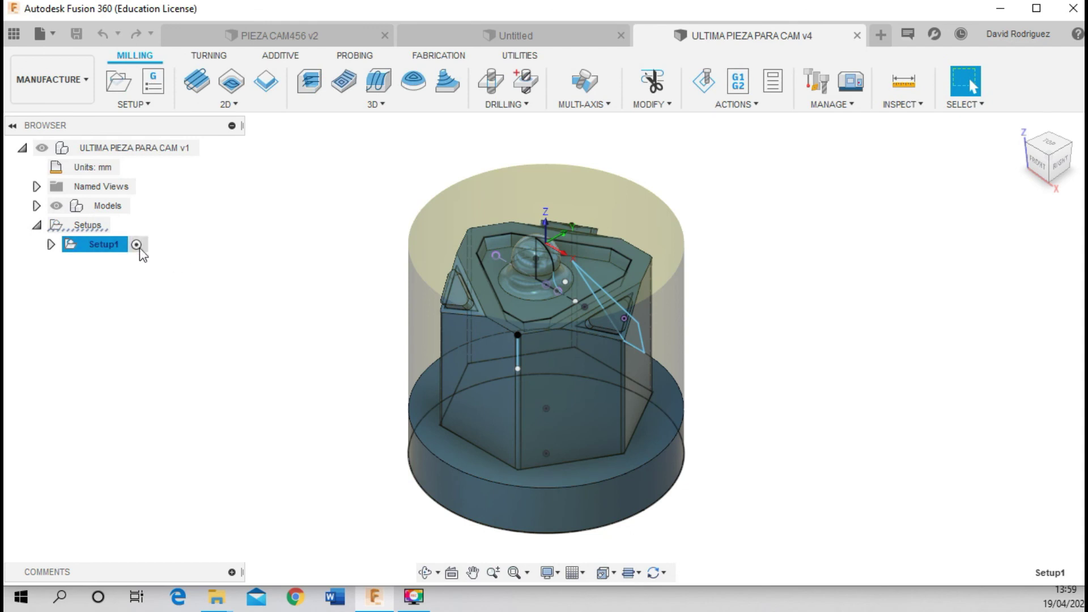
left_click(51, 244)
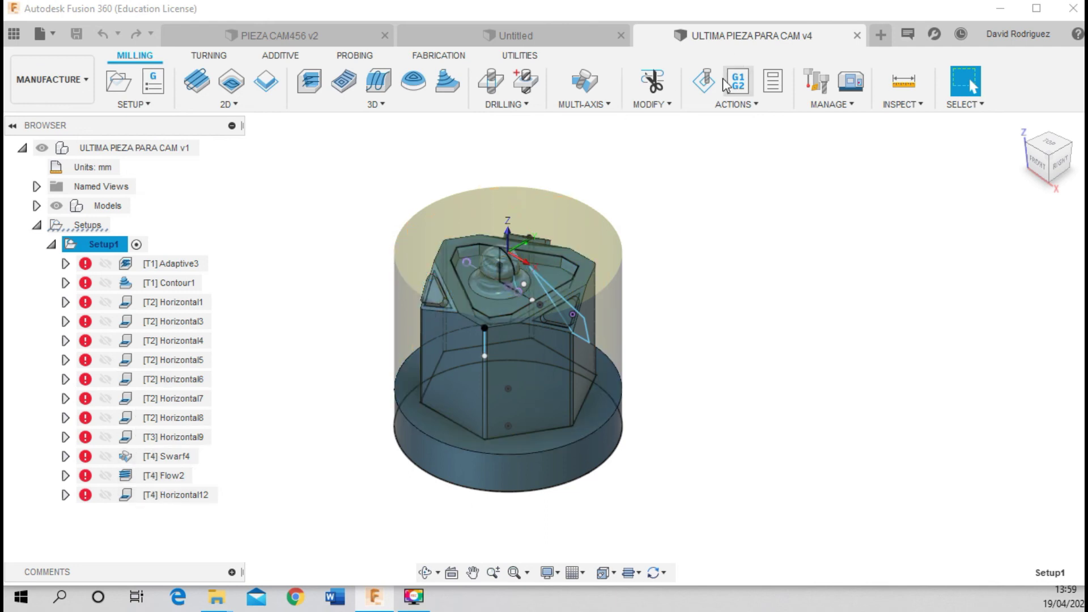
left_click(857, 35)
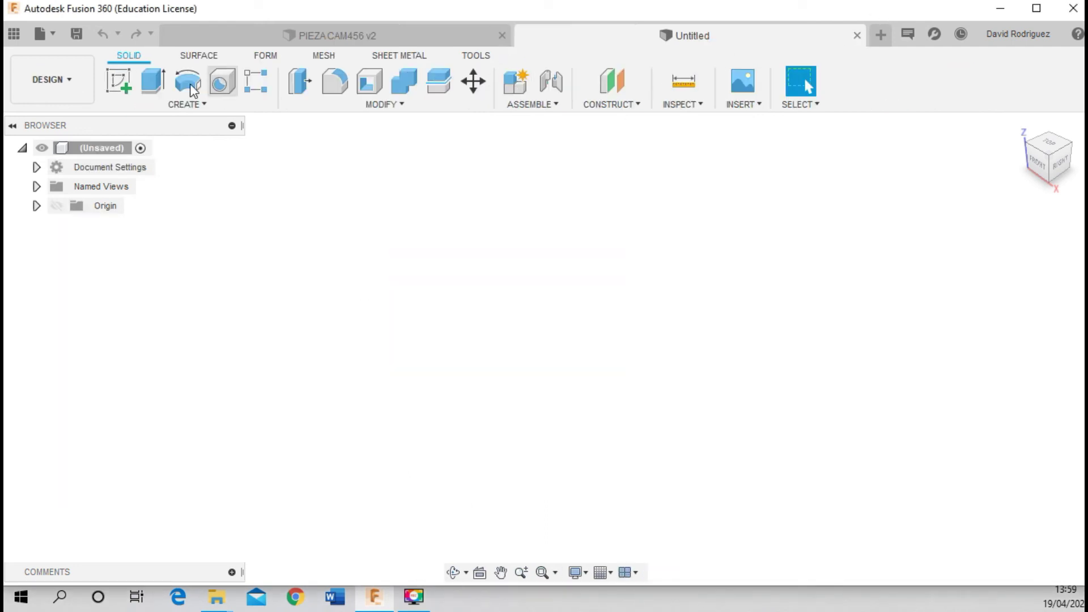
Close the empty Untitled document and open the most recently updated MANUFACTURE 207 design
left_click(855, 35)
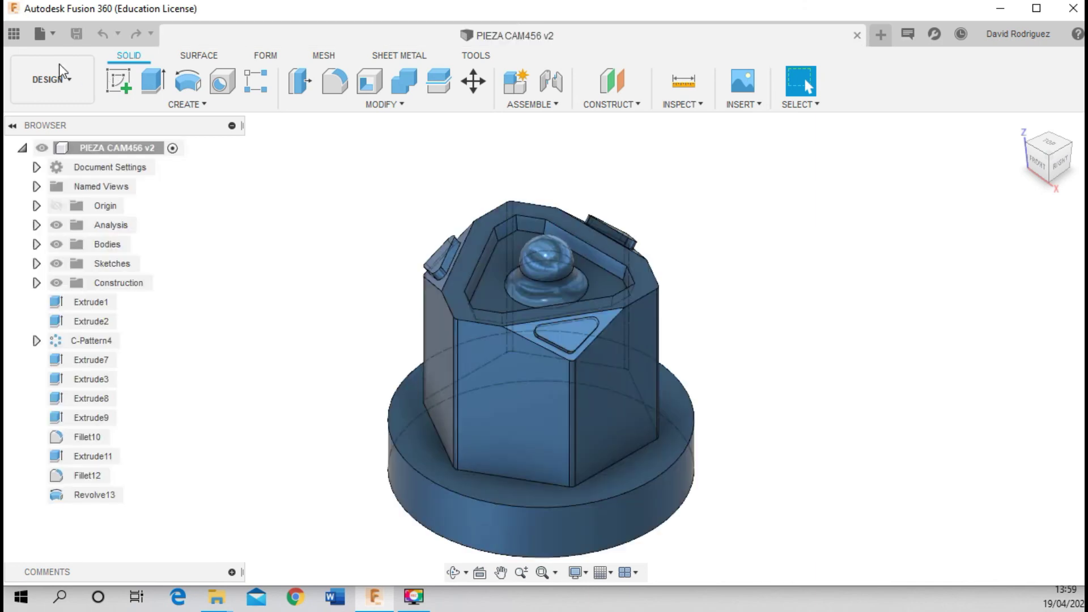
left_click(40, 34)
left_click(74, 129)
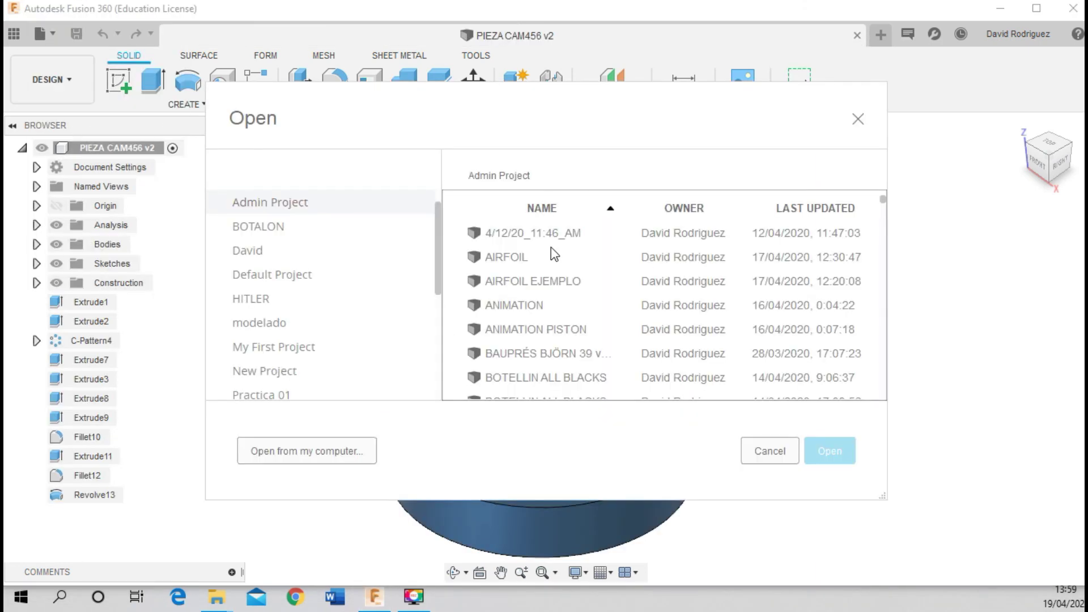
left_click(795, 211)
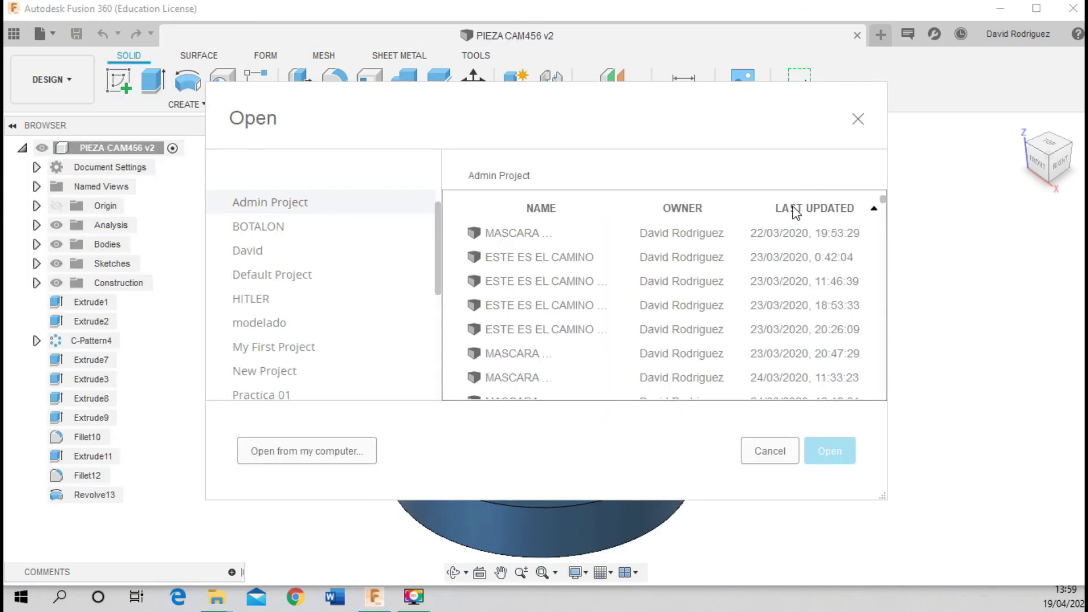
left_click(795, 211)
left_click(566, 310)
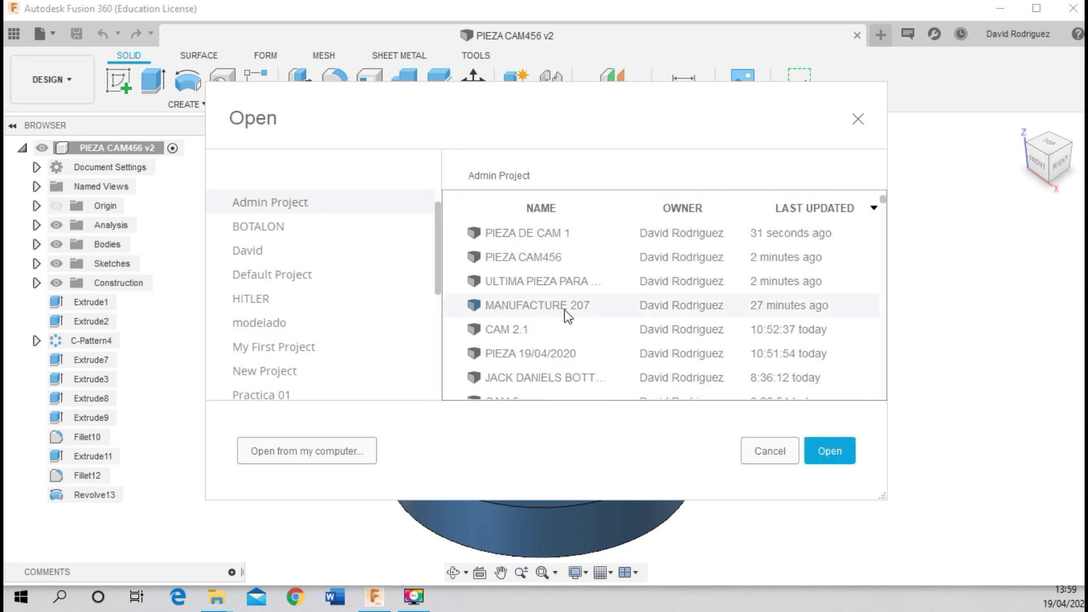
left_click(818, 444)
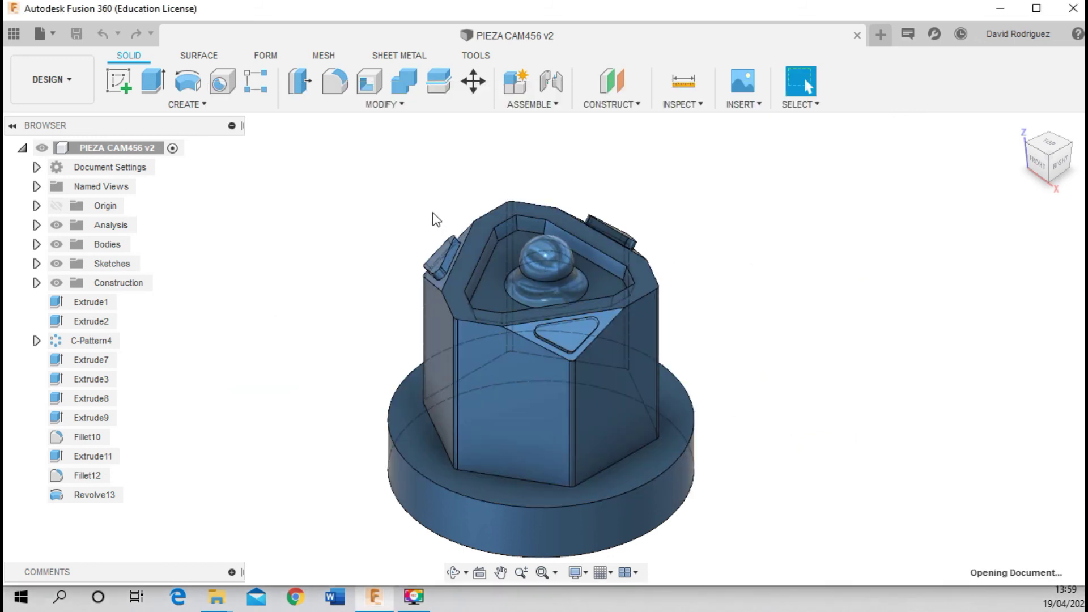
In the Manufacture workspace, activate and expand Setup1 to list its 13 toolpaths
left_click(51, 86)
left_click(62, 230)
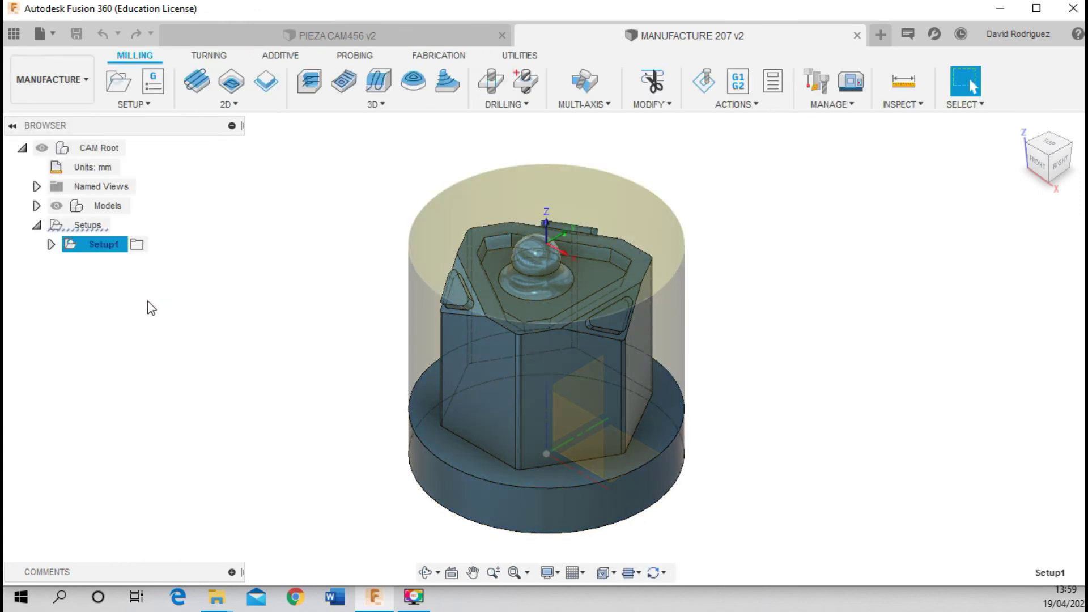
left_click(137, 244)
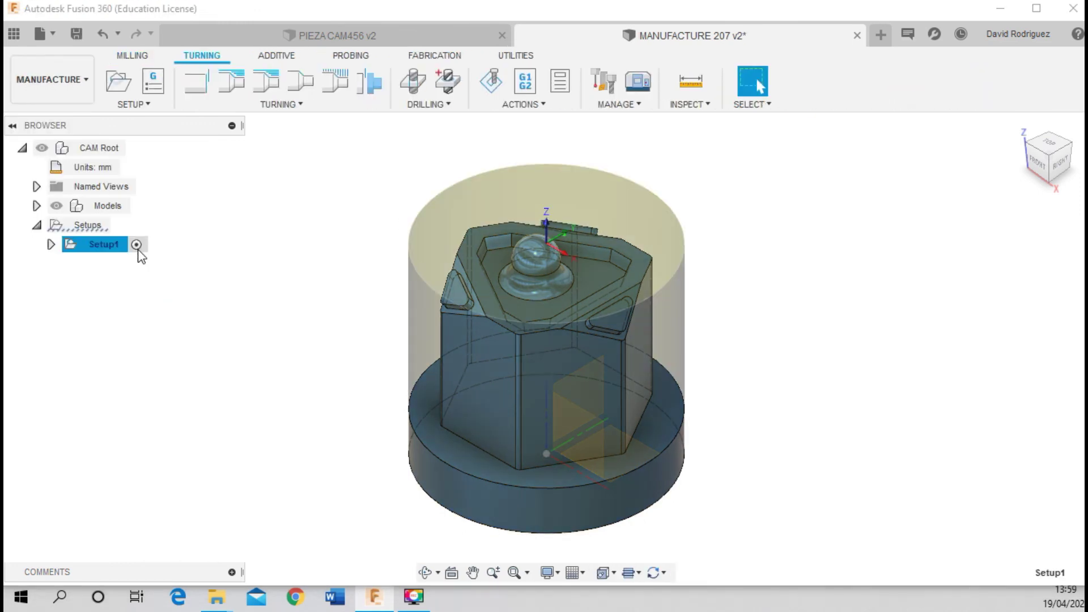
left_click(52, 244)
scroll(340, 296, "down", 1)
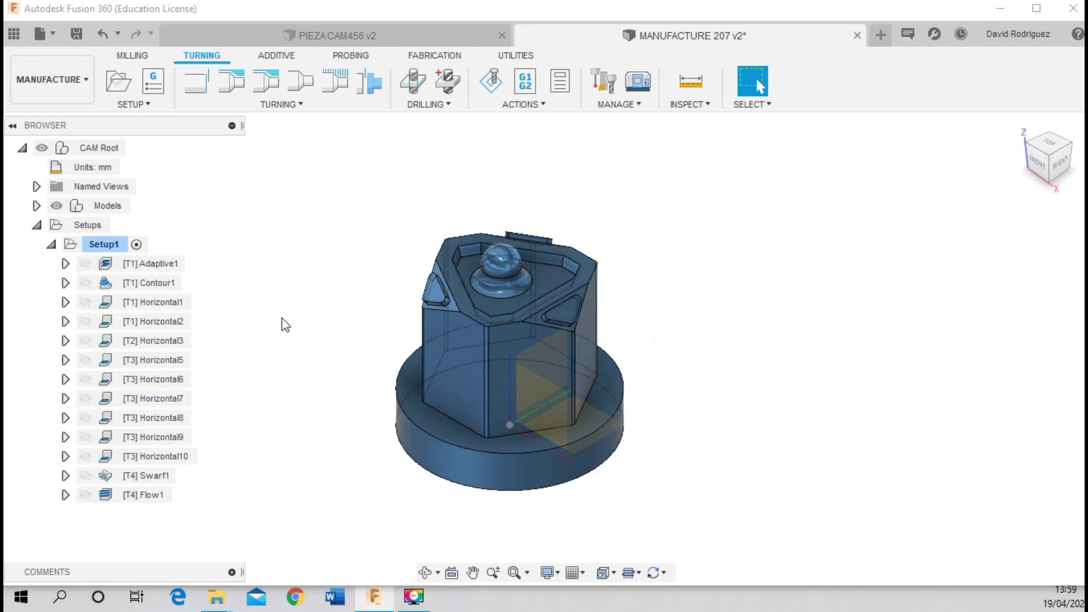
scroll(285, 324, "down", 1)
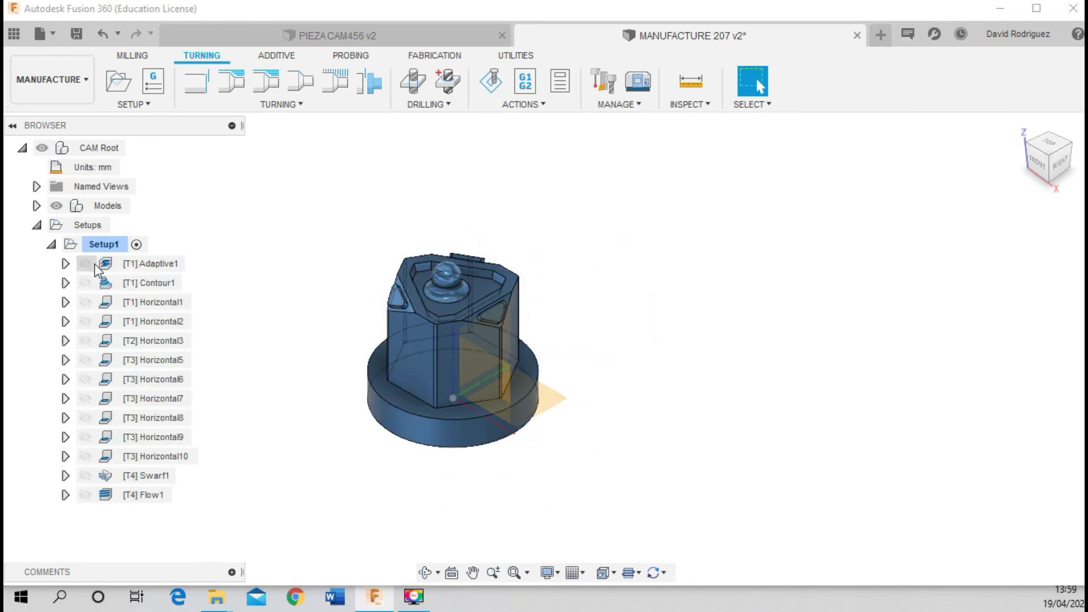
scroll(178, 278, "up", 2)
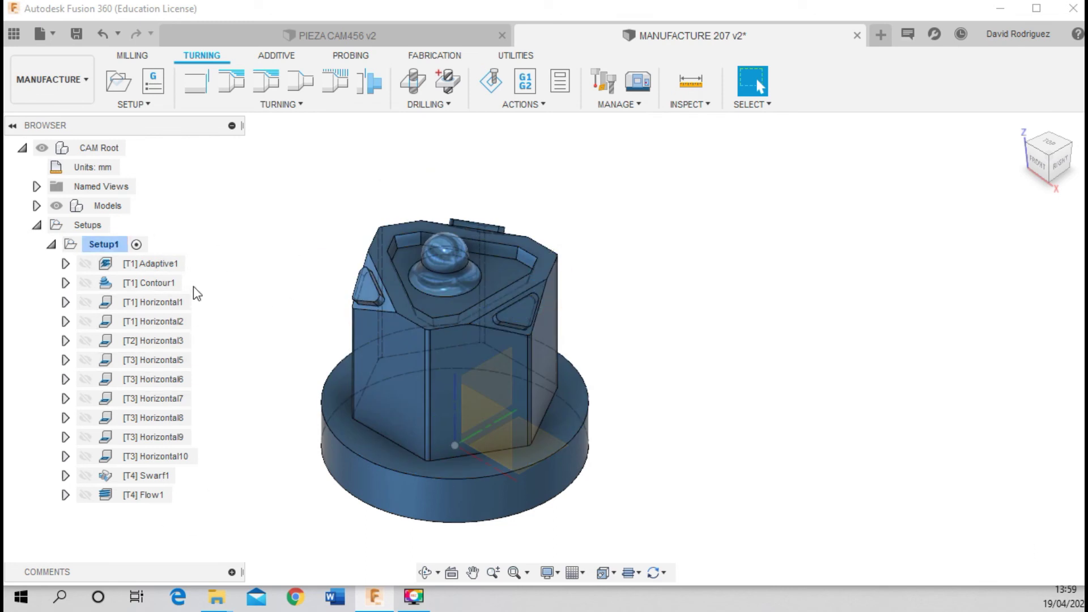
Create NCProgram1 from Setup1, including all 13 of its operations
right_click(103, 247)
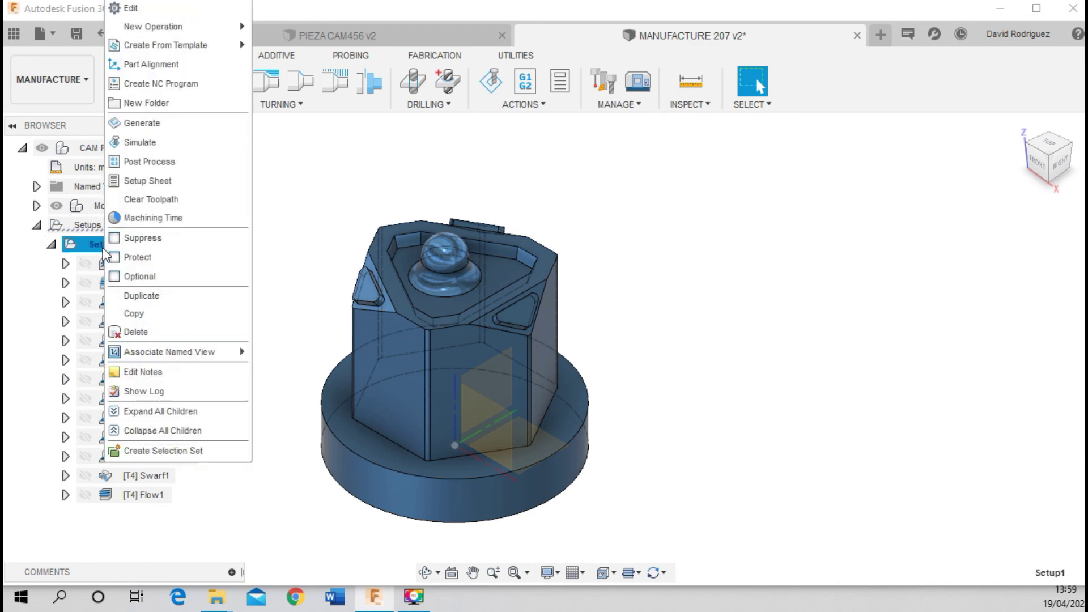
mouse_move(165, 45)
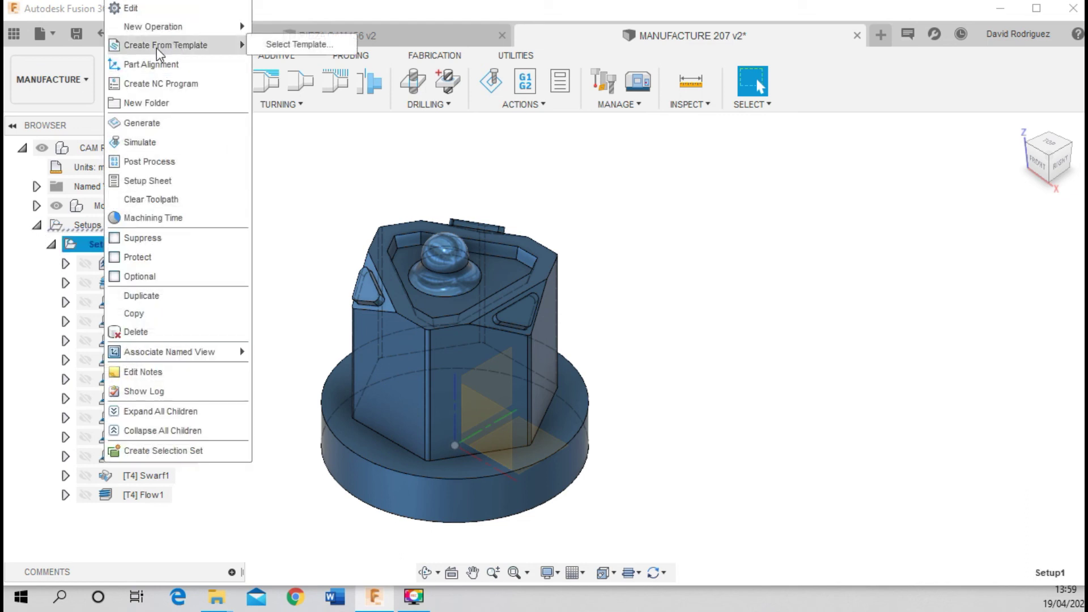
left_click(187, 84)
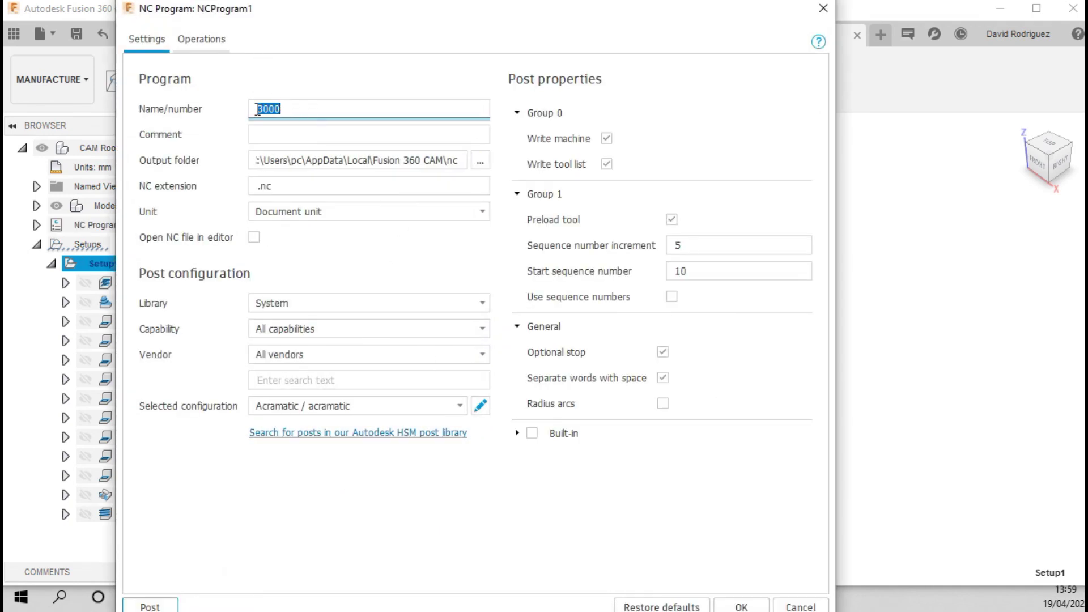
left_click(456, 407)
left_click(202, 38)
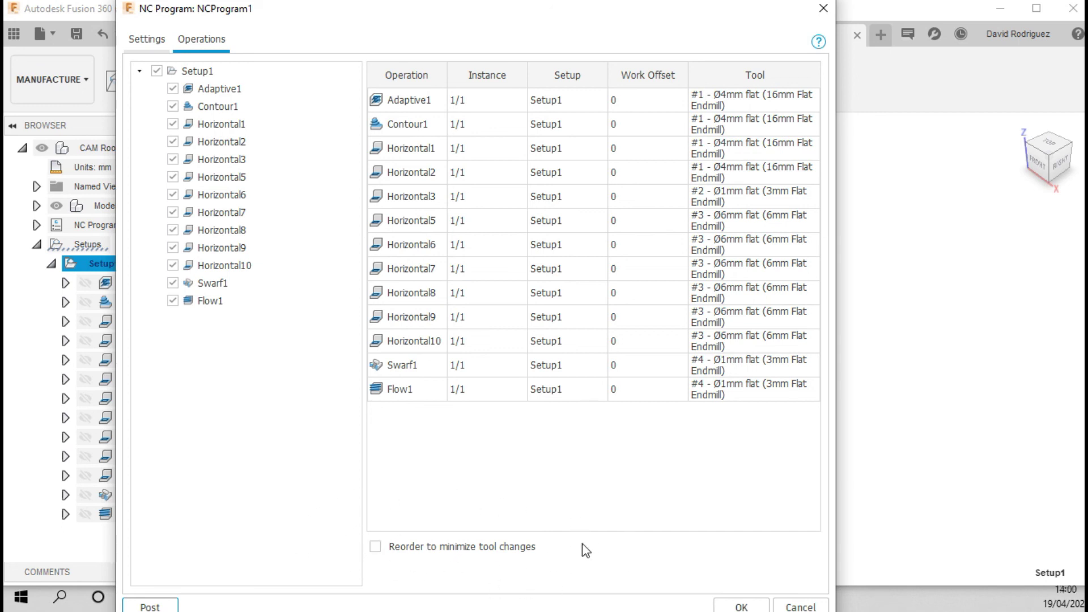
left_click(725, 609)
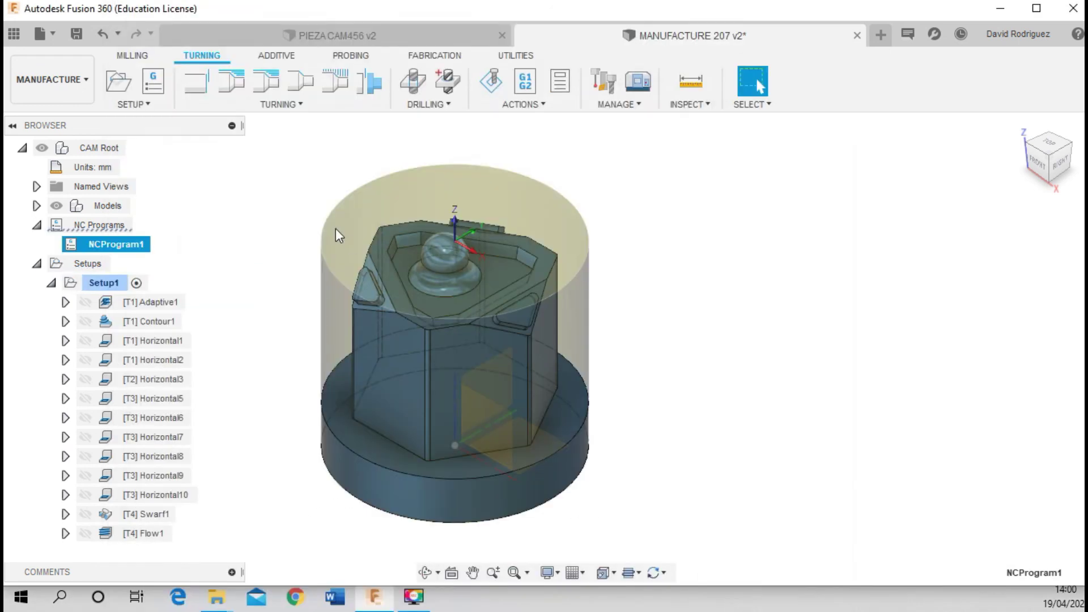
Post process NCProgram1 and dismiss the Horizontal5 unsupported-direction error
right_click(129, 245)
left_click(203, 304)
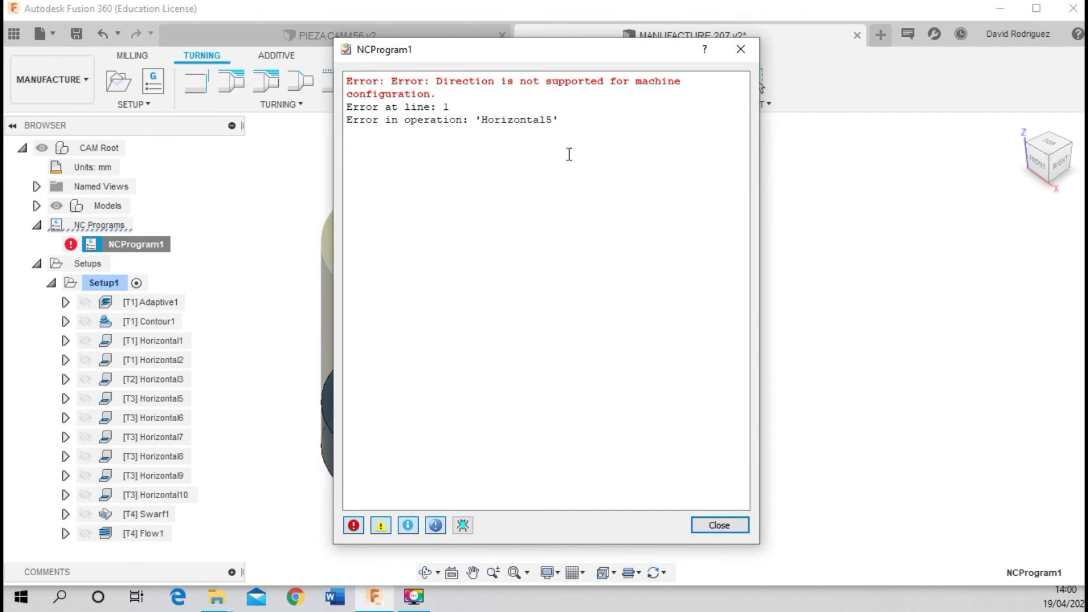
left_click(718, 525)
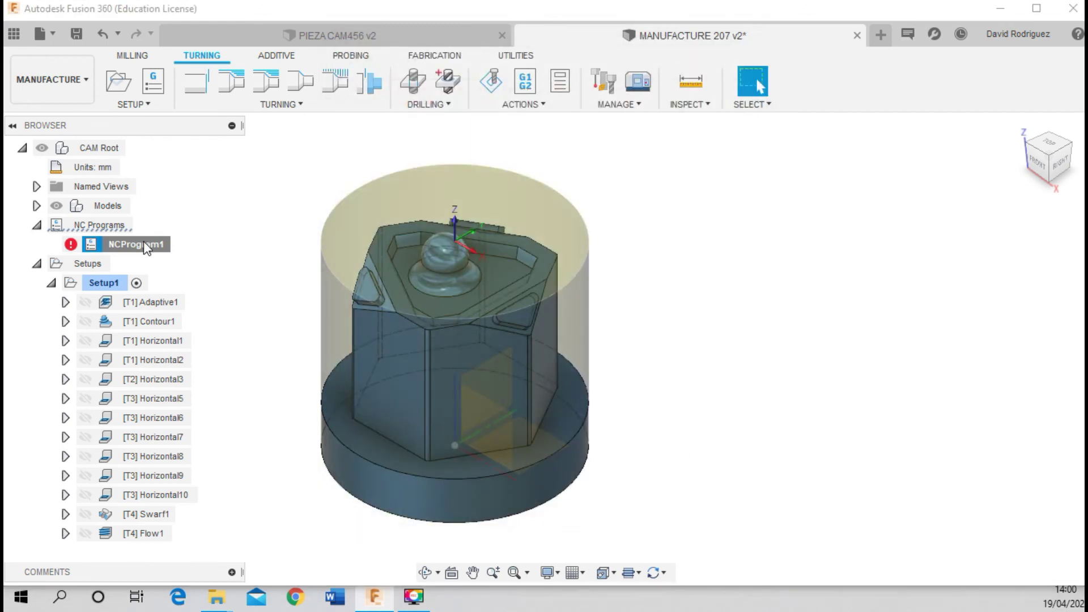
Change NCProgram1's post configuration to Siemens SINUMERIK 840D
right_click(144, 242)
left_click(172, 255)
left_click(152, 46)
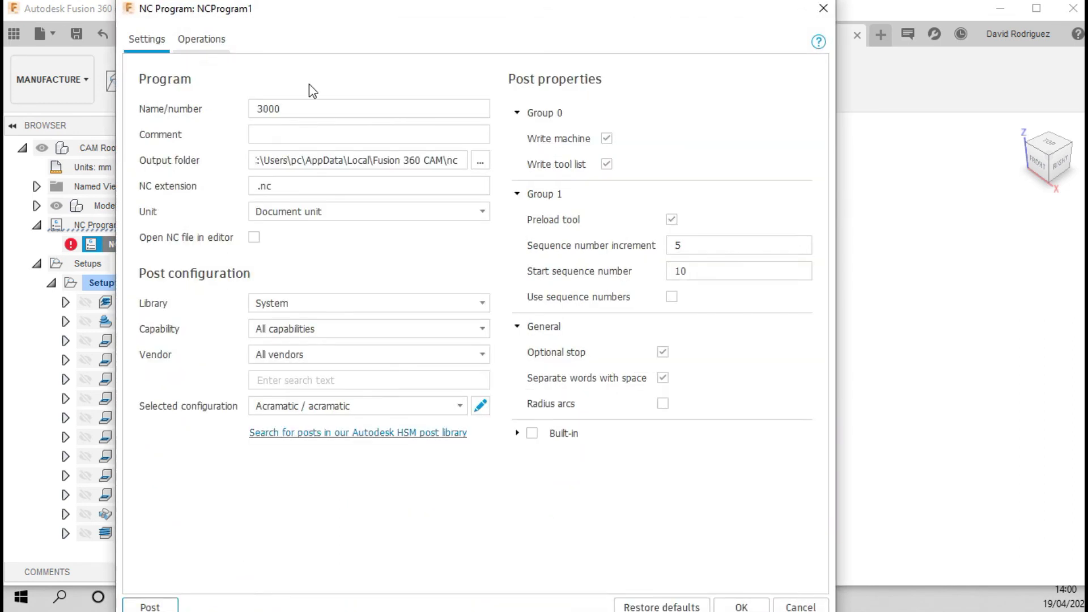
left_click(377, 405)
scroll(356, 449, "down", 2)
scroll(356, 450, "down", 5)
scroll(352, 452, "down", 5)
scroll(350, 453, "down", 5)
scroll(350, 457, "down", 5)
scroll(348, 453, "up", 1)
scroll(348, 453, "up", 2)
scroll(348, 453, "down", 4)
scroll(348, 454, "down", 3)
scroll(348, 457, "down", 1)
scroll(340, 459, "down", 2)
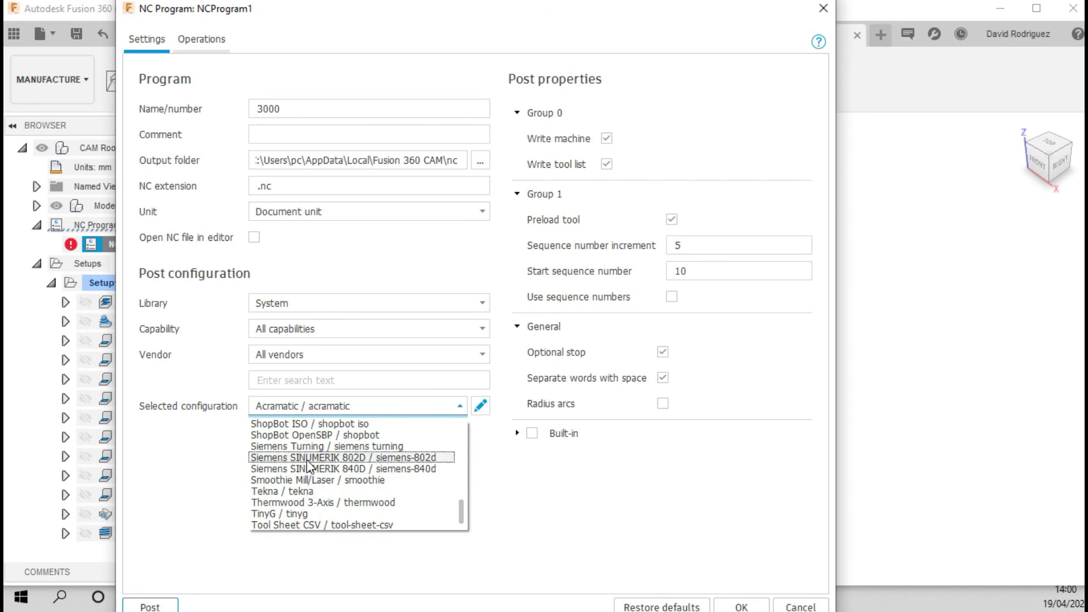
left_click(309, 468)
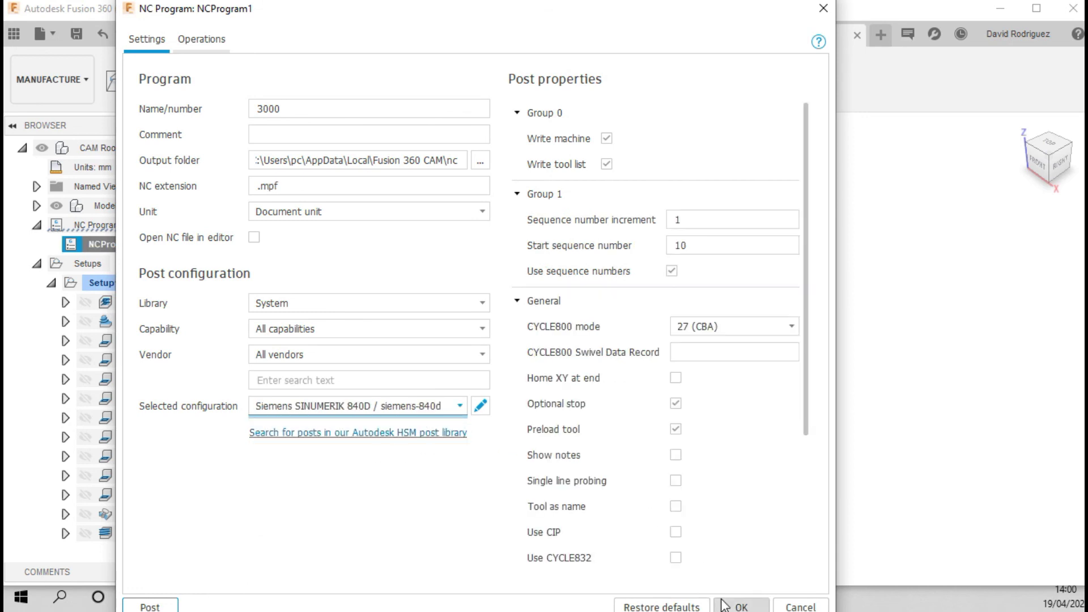
left_click(725, 606)
Post process NCProgram1 again to produce 3000.mpf and view the NC code
right_click(126, 254)
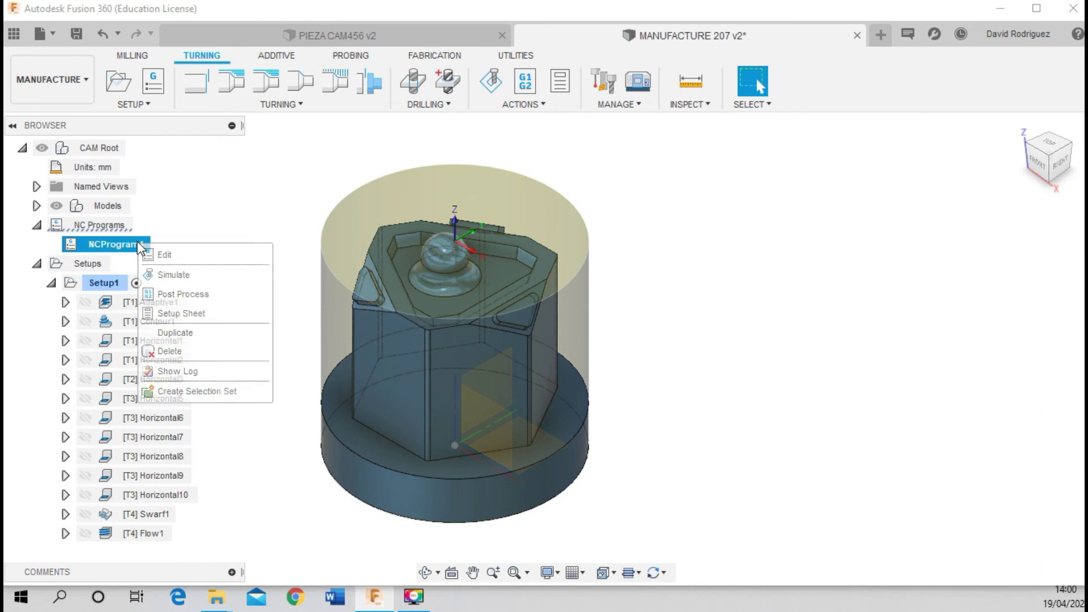
left_click(183, 294)
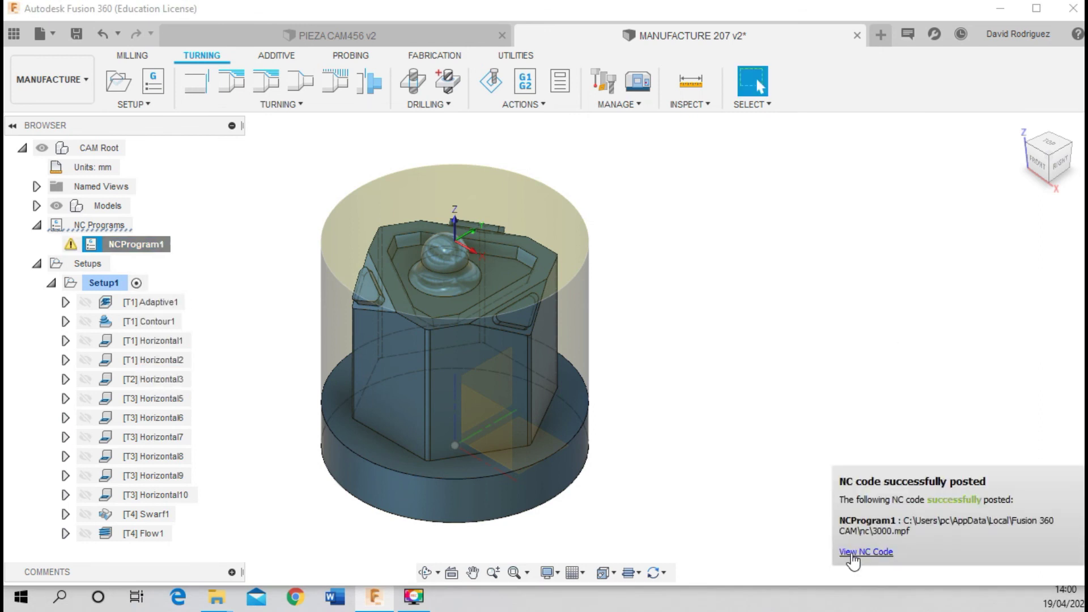
left_click(852, 553)
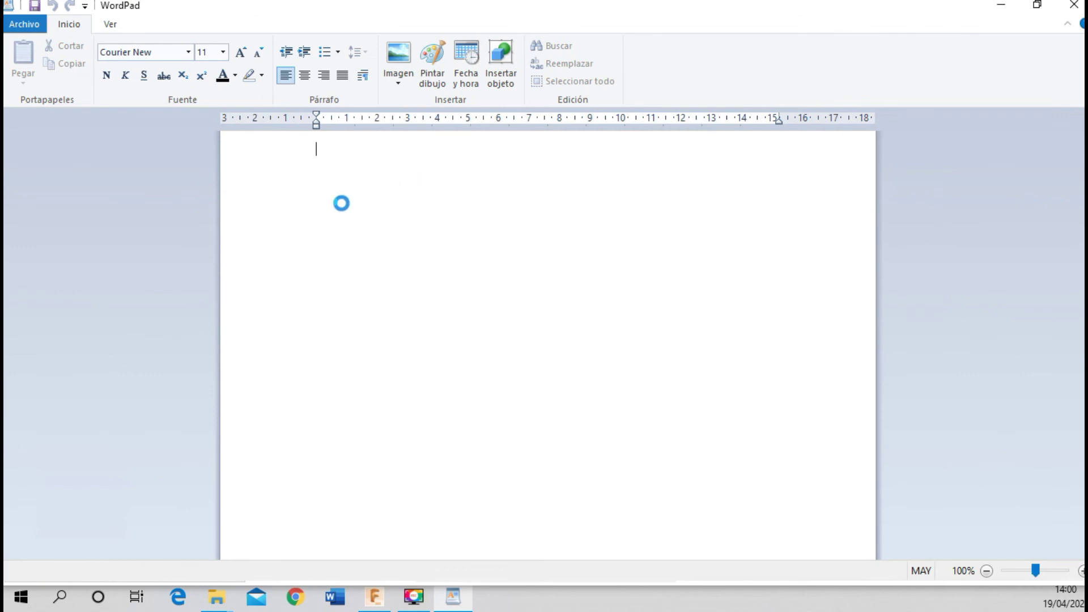
Save the posted NC code from WordPad as text document 'CODIGO CNC 2019', then close WordPad
scroll(336, 289, "down", 7)
scroll(336, 290, "down", 10)
scroll(336, 290, "down", 8)
mouse_move(1082, 157)
left_mouse_down()
mouse_move(1058, 405)
mouse_move(1023, 101)
left_mouse_up()
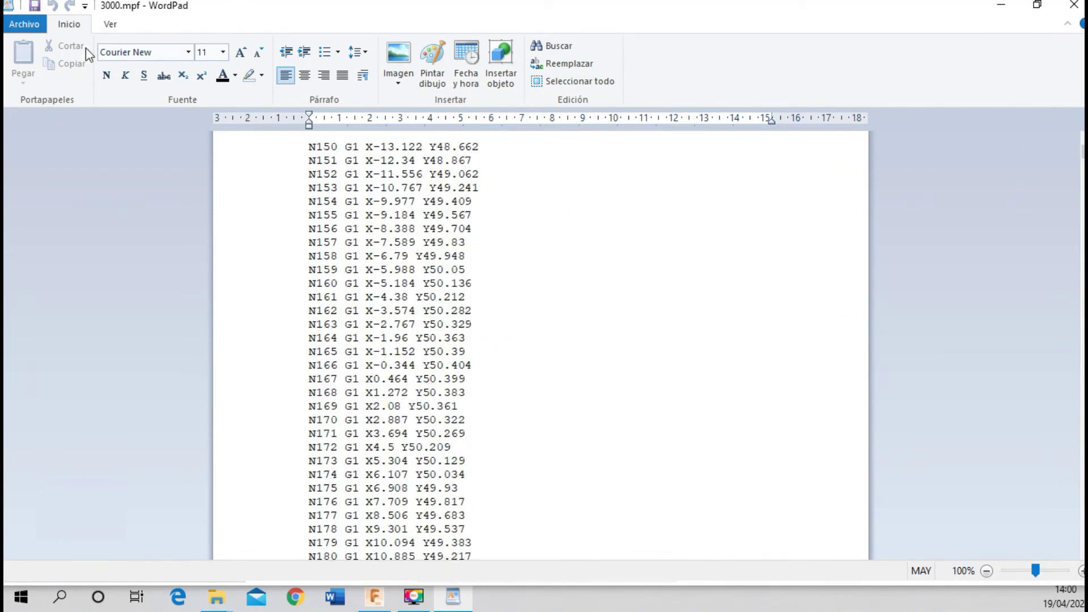
left_click(34, 23)
left_click(85, 158)
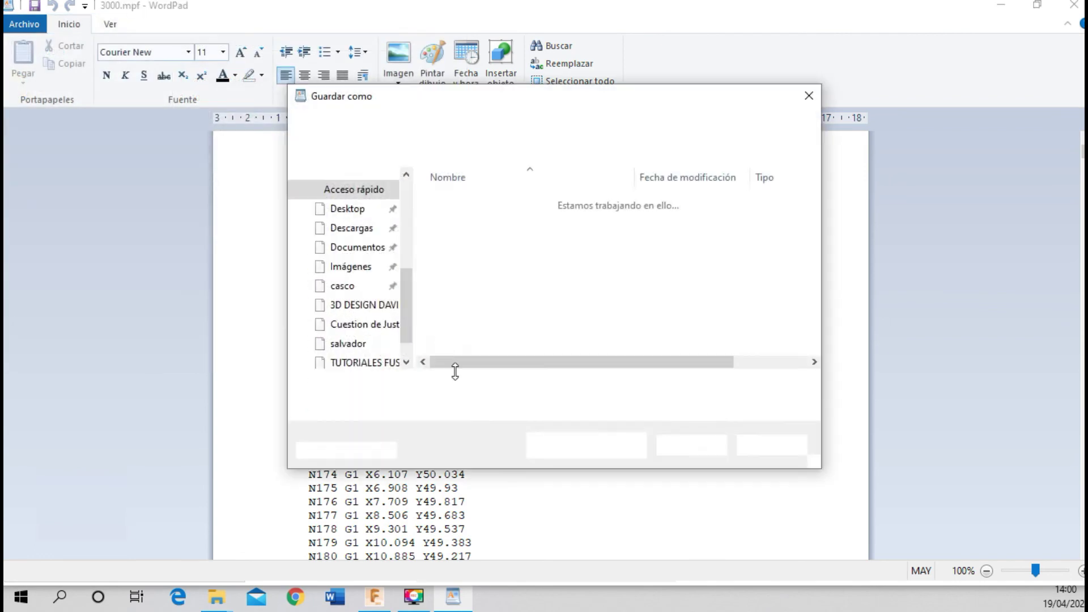
type("CODIGO ")
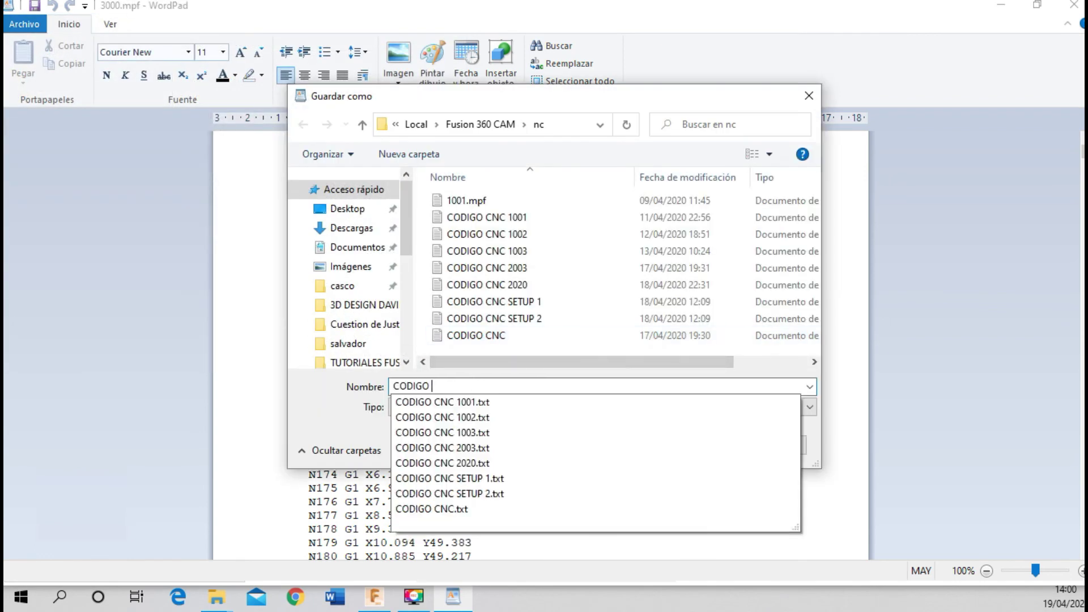
type("CNCN")
key("BackSpace")
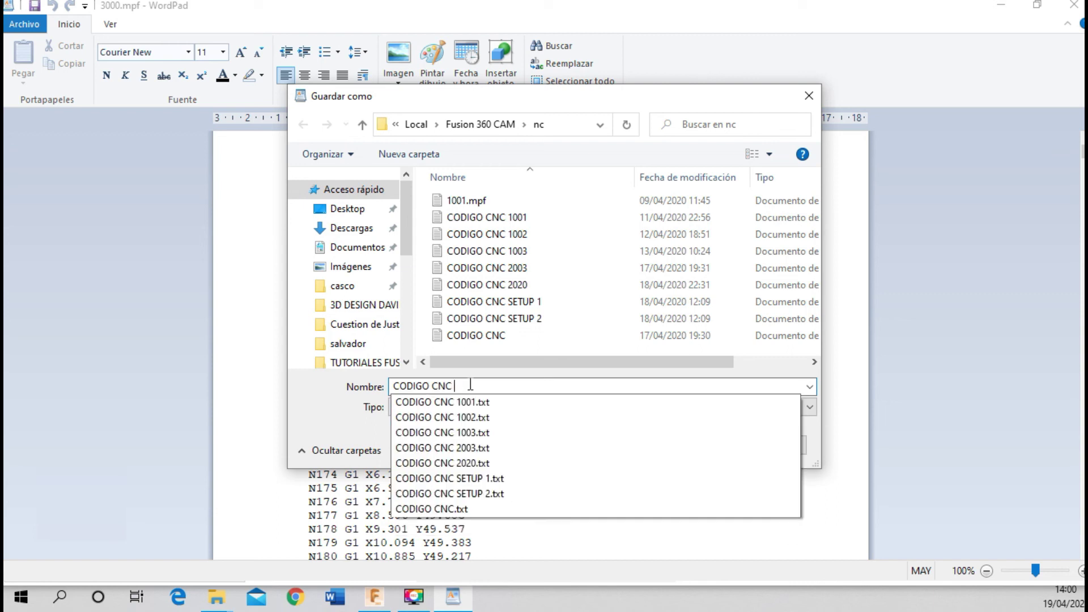
type("2019")
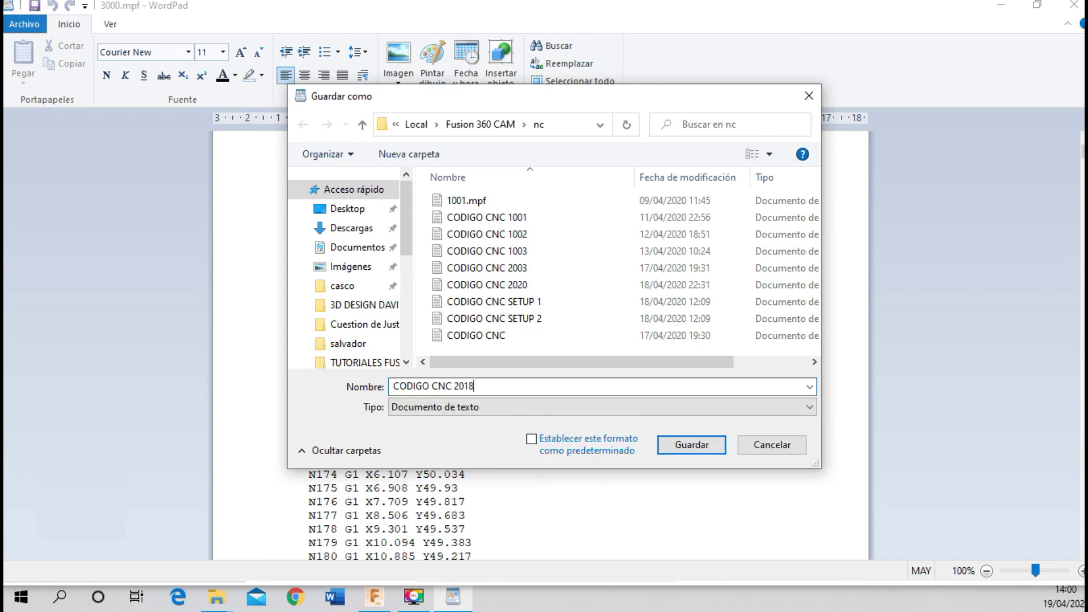
left_click(692, 445)
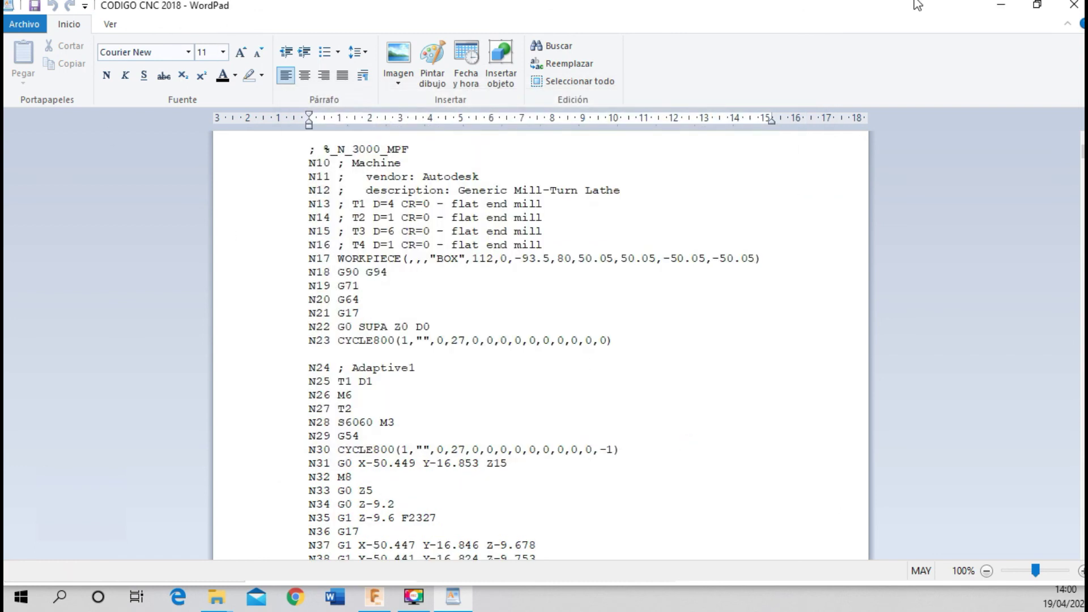
left_click(1070, 15)
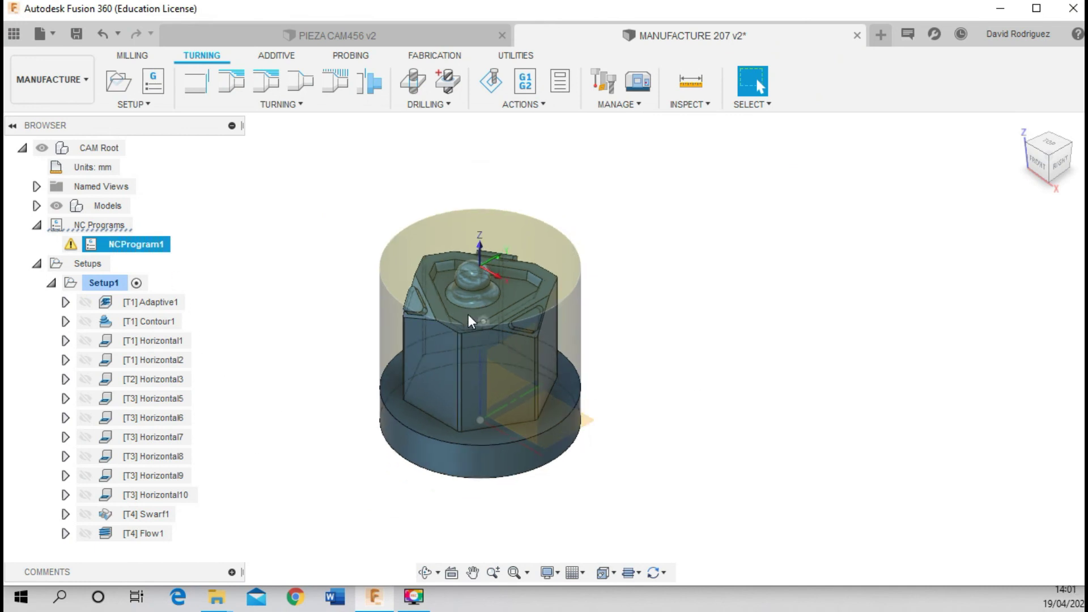
Close the MANUFACTURE 207 document and orbit the PIEZA CAM456 v2 part to view it from above
scroll(469, 314, "up", 2)
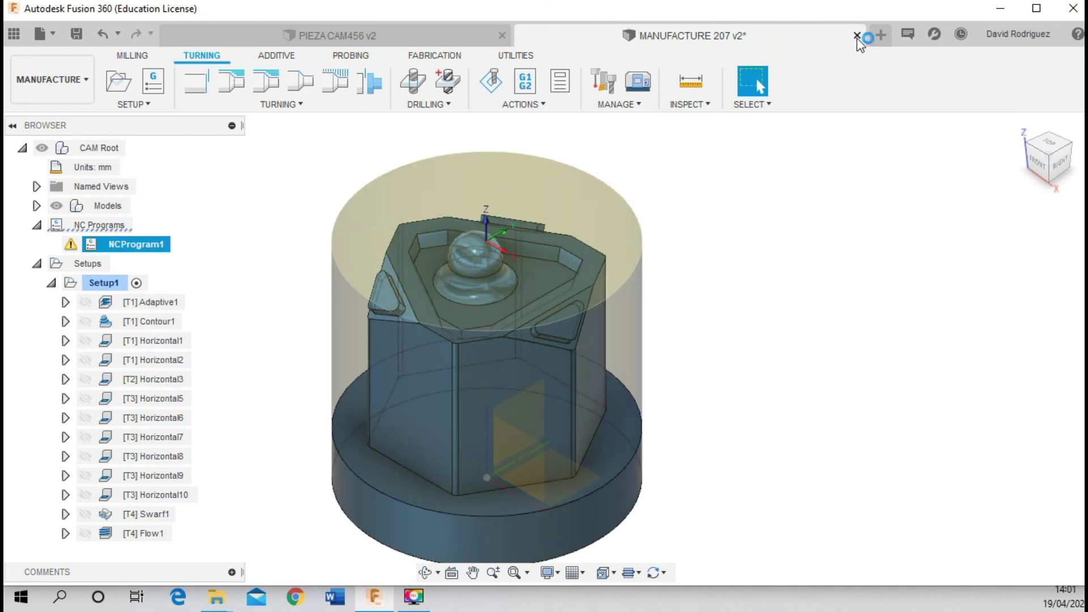
left_click(430, 37)
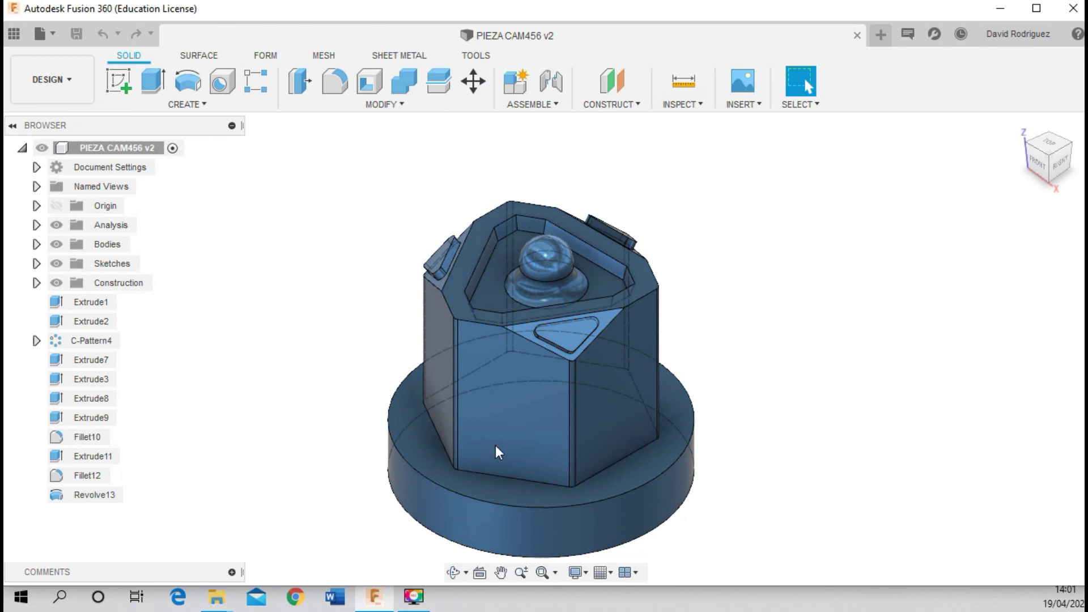
scroll(586, 306, "up", 3)
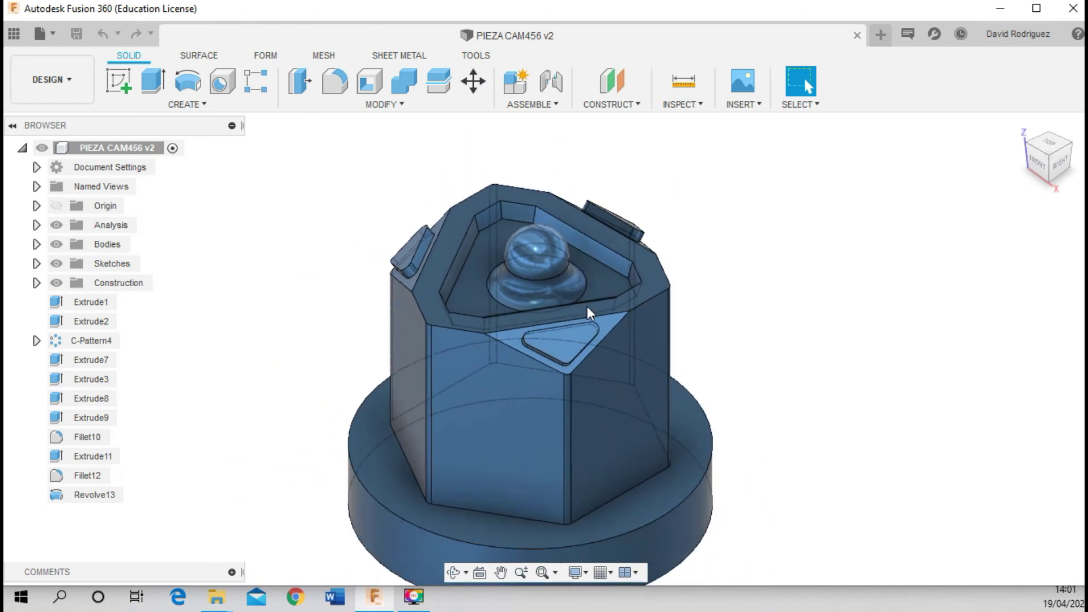
scroll(586, 306, "down", 2)
mouse_move(457, 444)
left_mouse_down()
mouse_move(377, 340)
mouse_move(318, 345)
left_mouse_up()
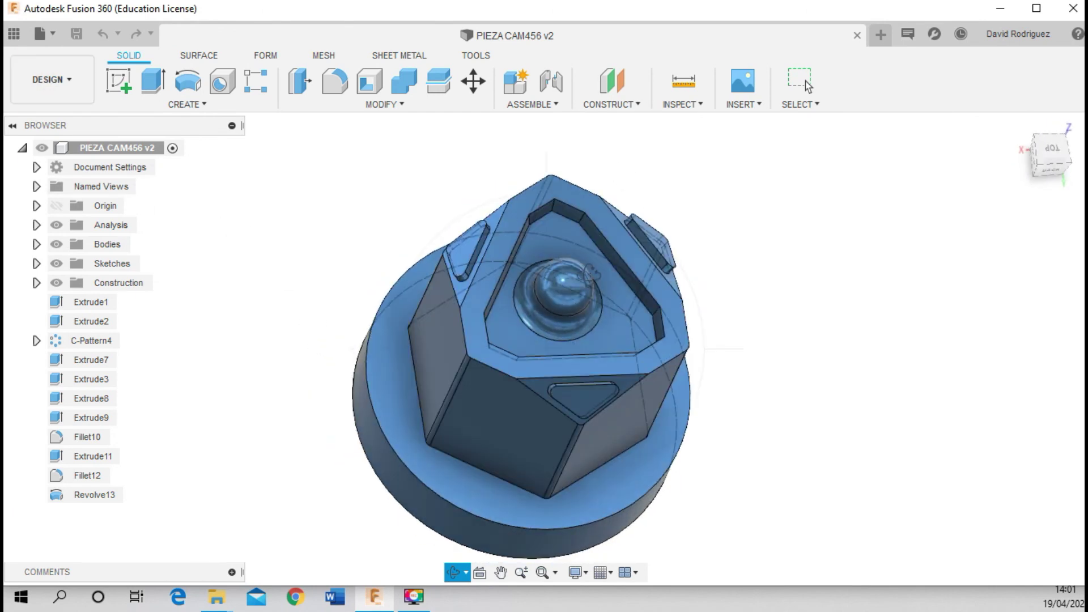
left_click_drag(591, 267, 587, 282)
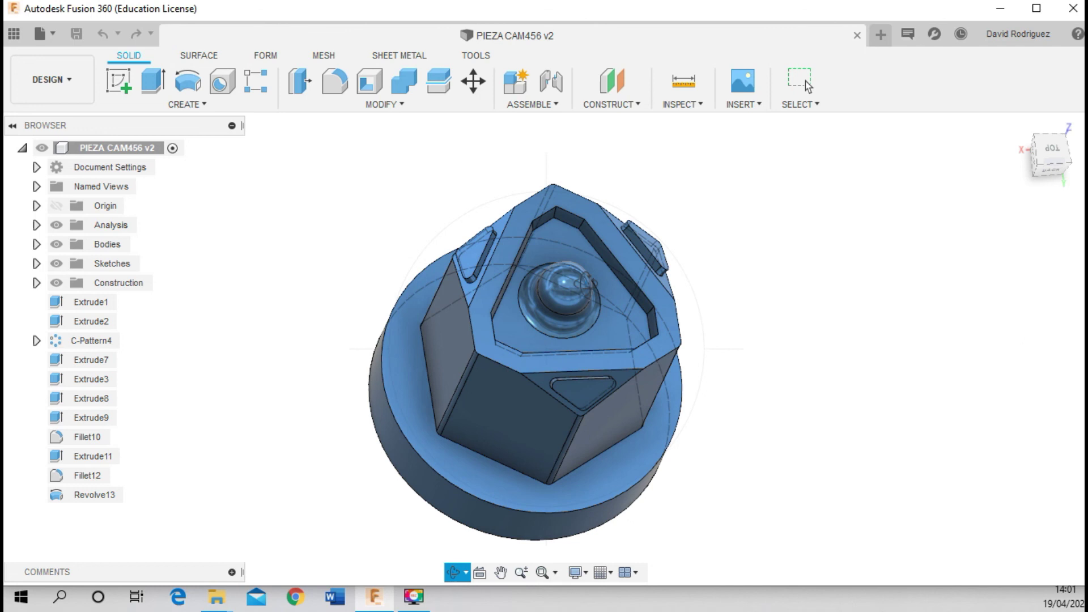